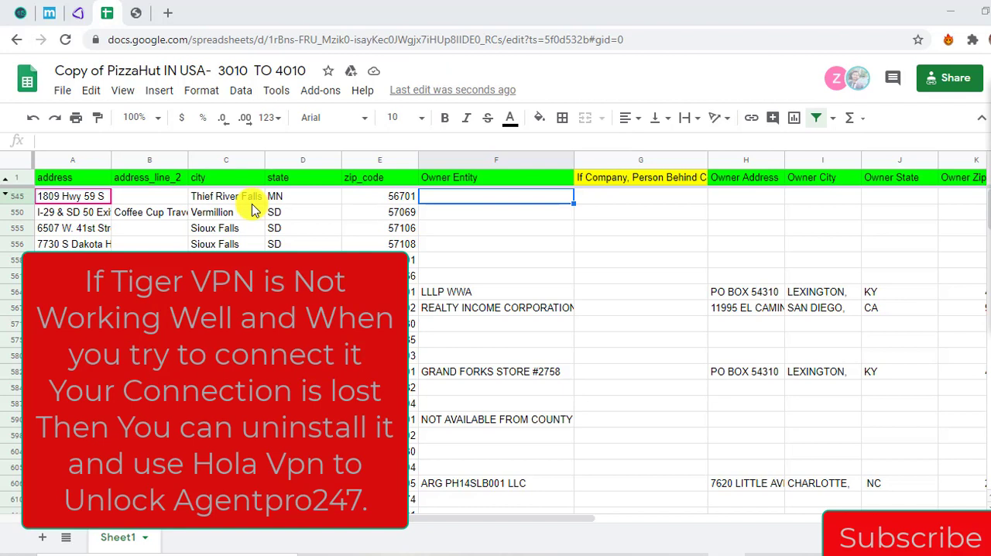
Open a blank browser tab beside the AgentPro247 site and return to the Pizza Hut spreadsheet
click(172, 21)
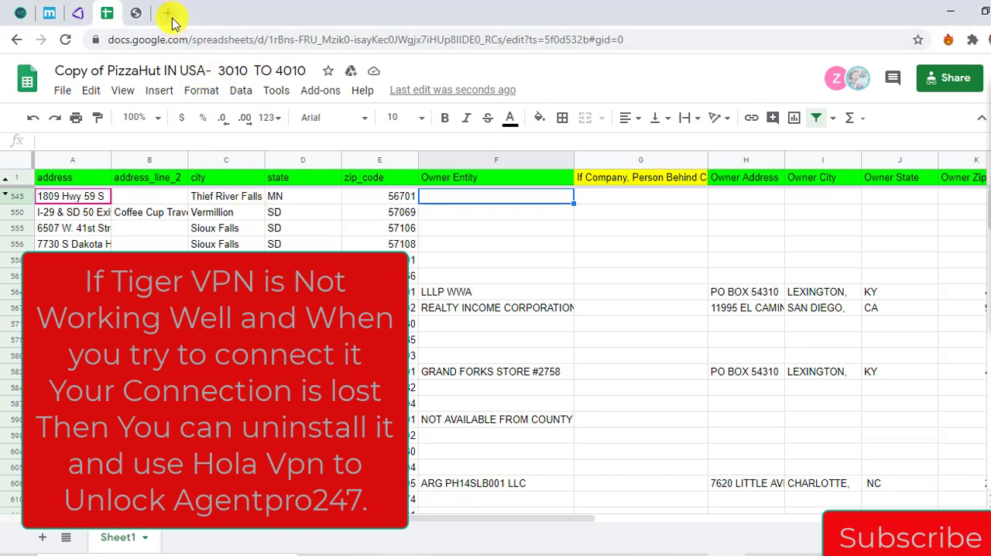
click(138, 13)
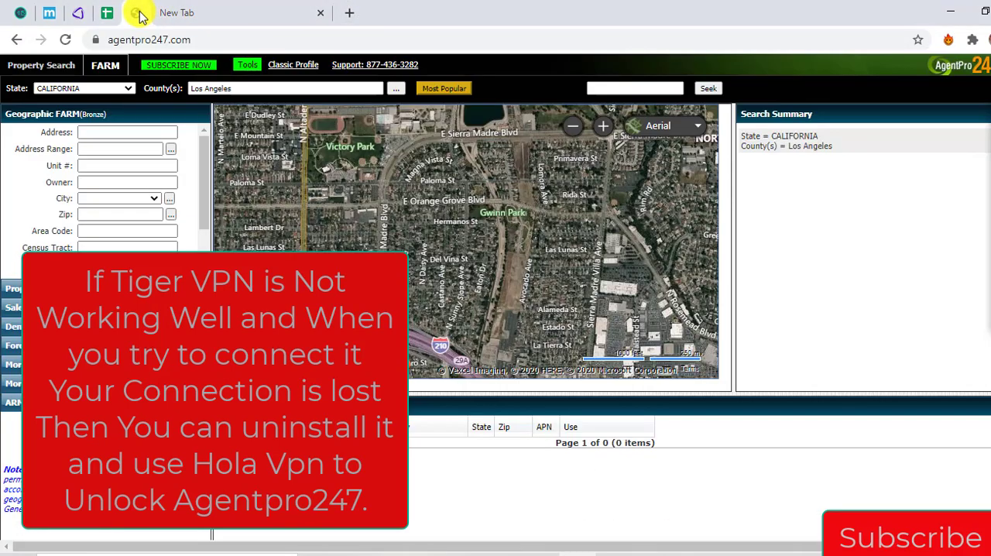
click(193, 14)
click(106, 13)
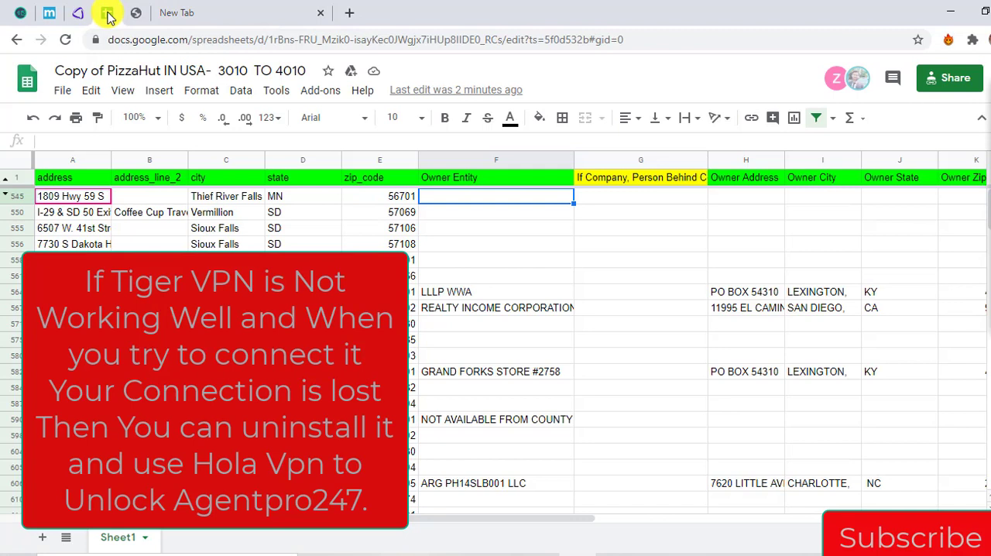
Copy the address through zip_code cells of row 545, the Thief River Falls store
key(Right)
key(Left)
key(Left)
key(Left)
key(Left)
key(Left)
key(Left)
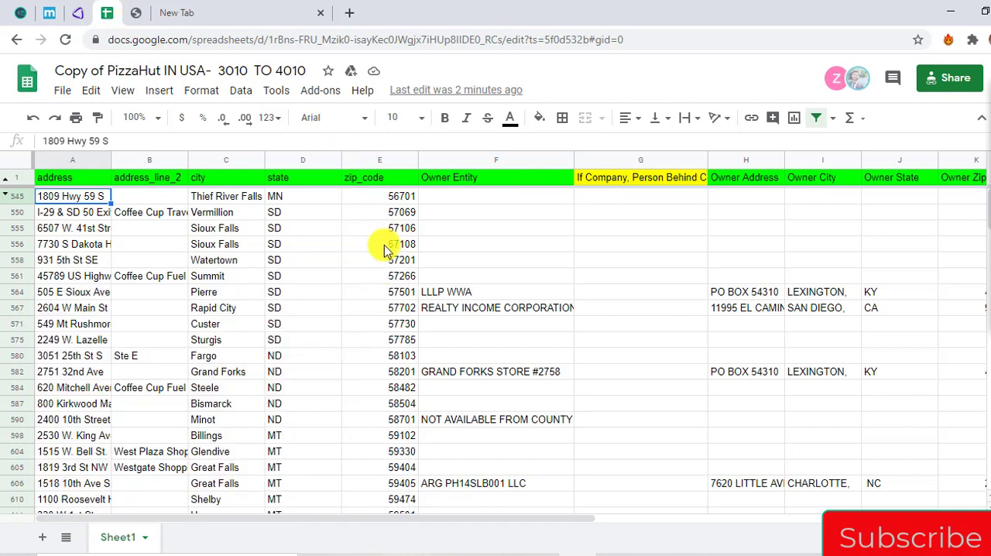
scroll(385, 250, down, 5)
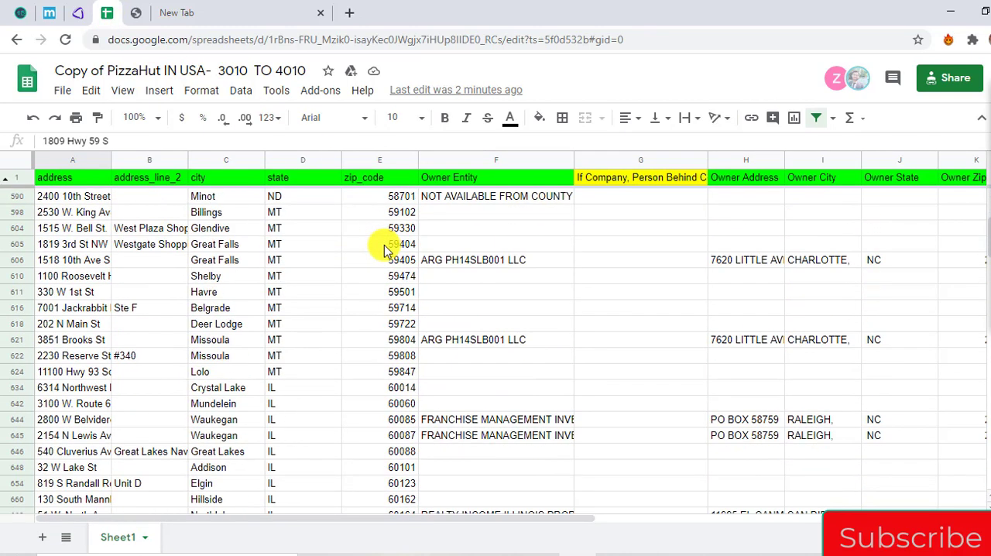
scroll(385, 249, up, 5)
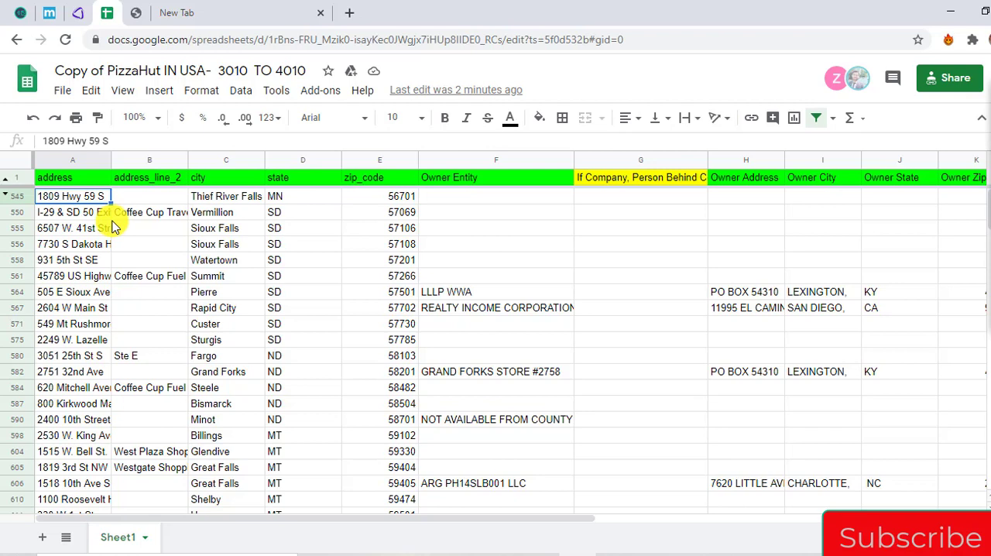
click(133, 11)
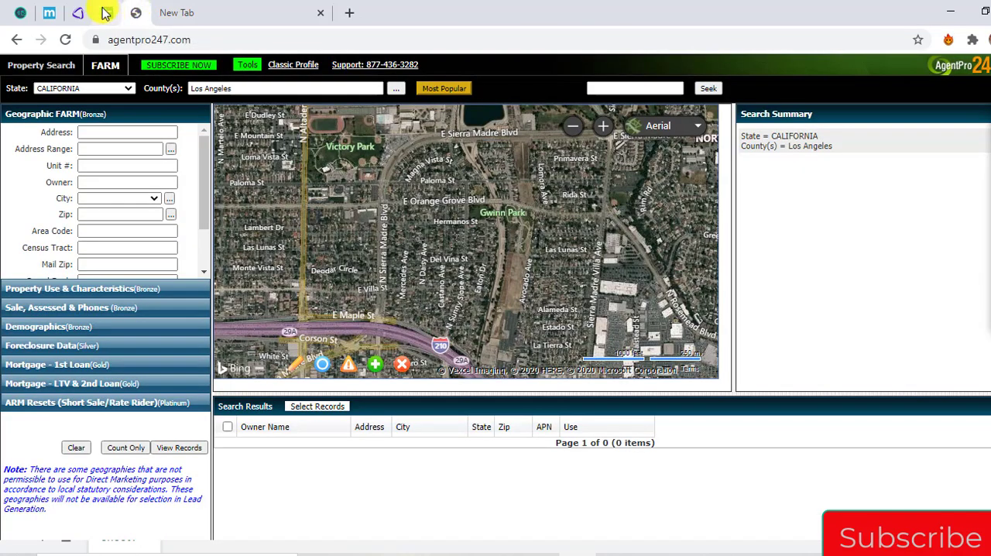
click(77, 13)
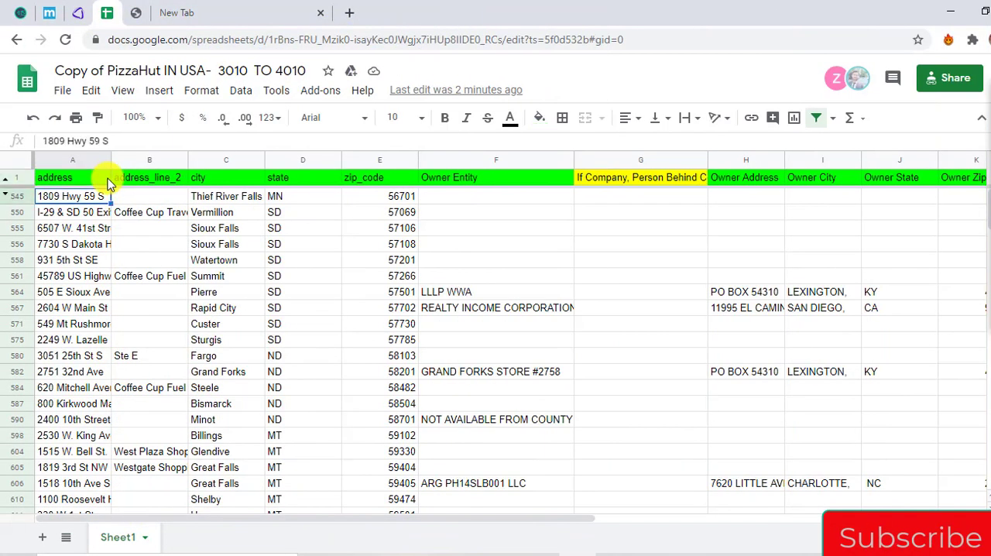
key(shift+Right)
key(shift+Right)
key(shift+Right)
key(shift+Right)
key(ctrl+c)
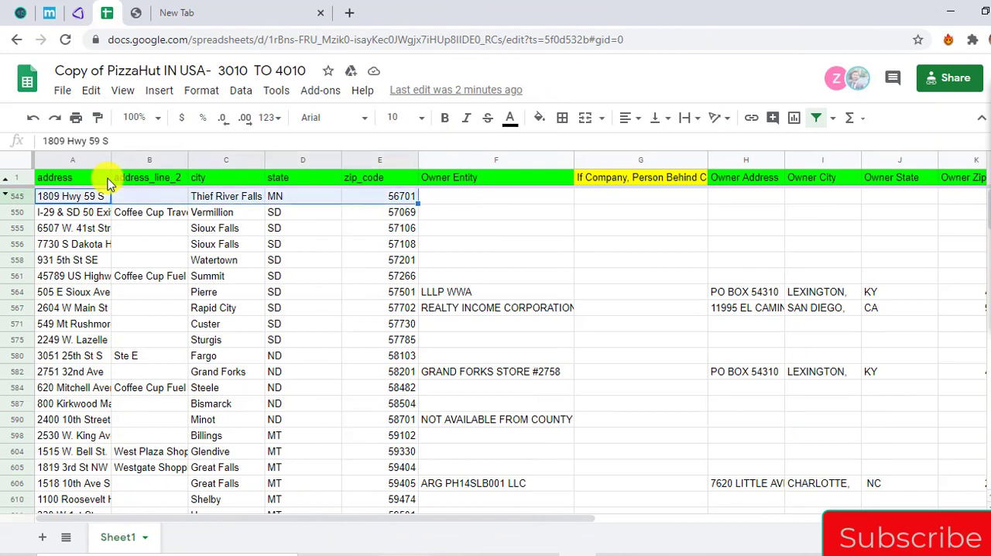
Search Google for the copied store address in the blank tab and open its location in Google Maps
click(161, 10)
click(161, 43)
key(ctrl+v)
key(Return)
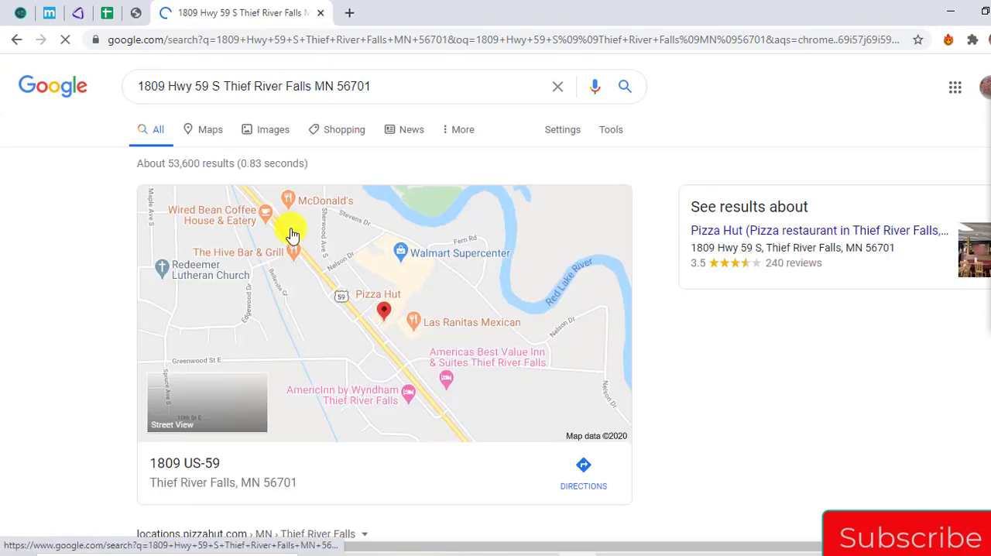
click(380, 313)
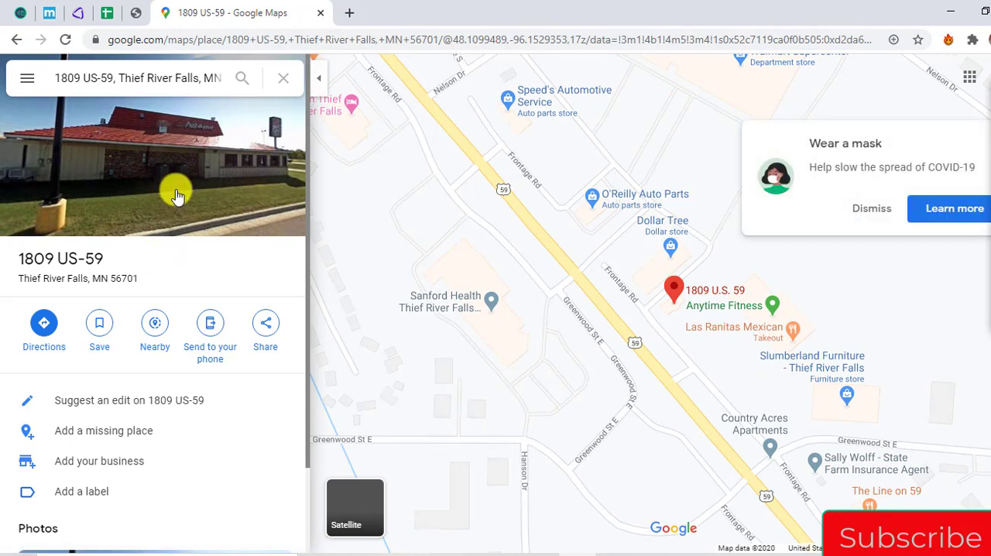
click(862, 215)
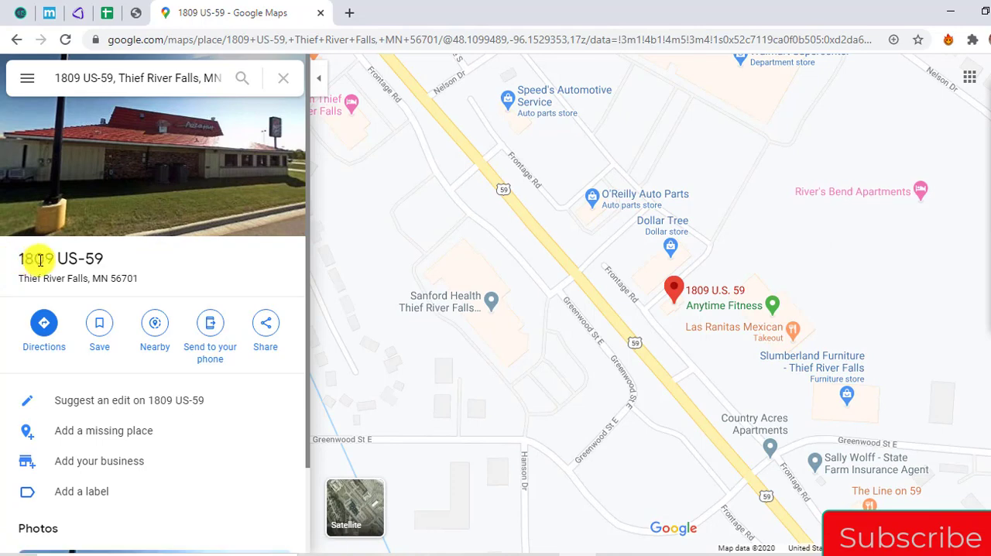
Copy the address heading of the place in Google Maps and seek it on the AgentPro247 map
drag(41, 260, 119, 280)
key(ctrl+c)
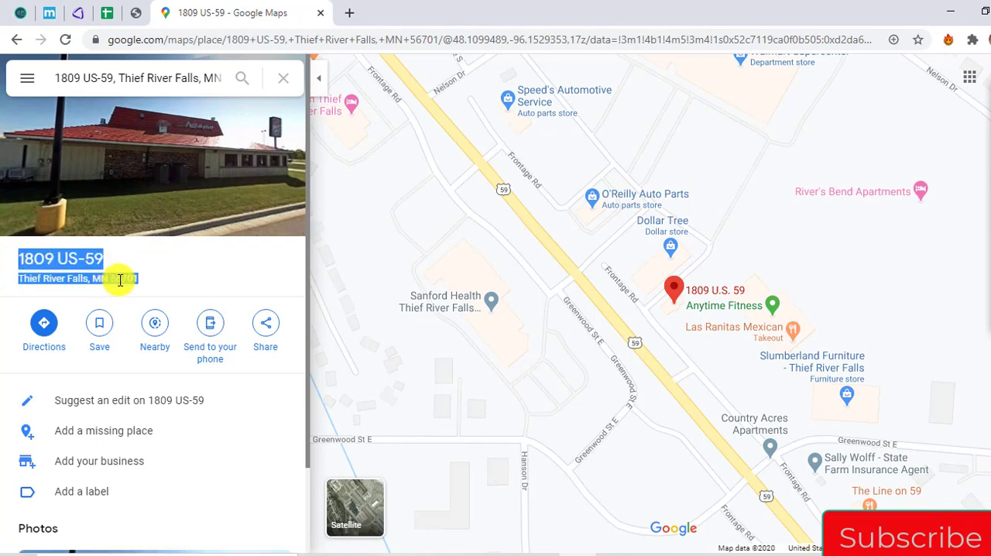
click(136, 12)
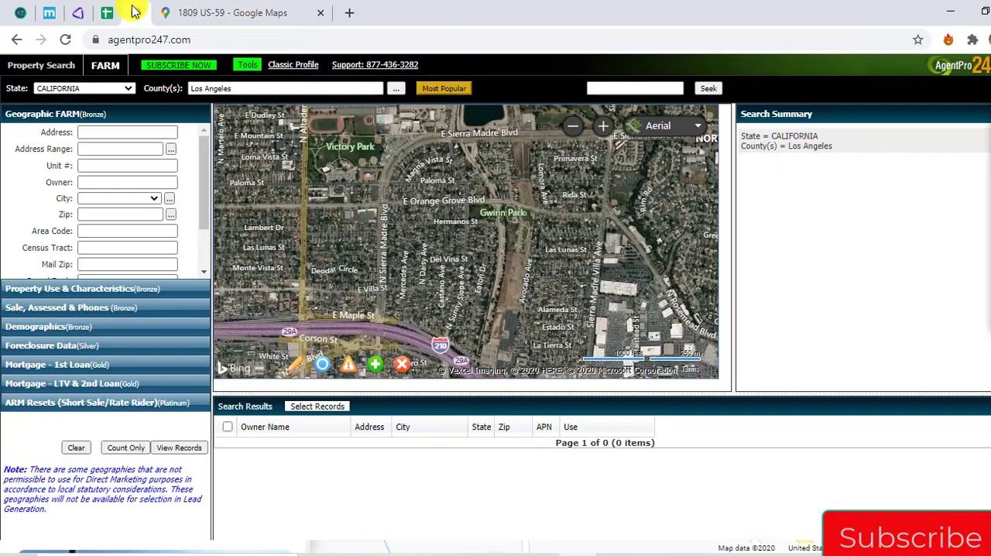
click(608, 88)
text(Thief River Falls, MN 56701)
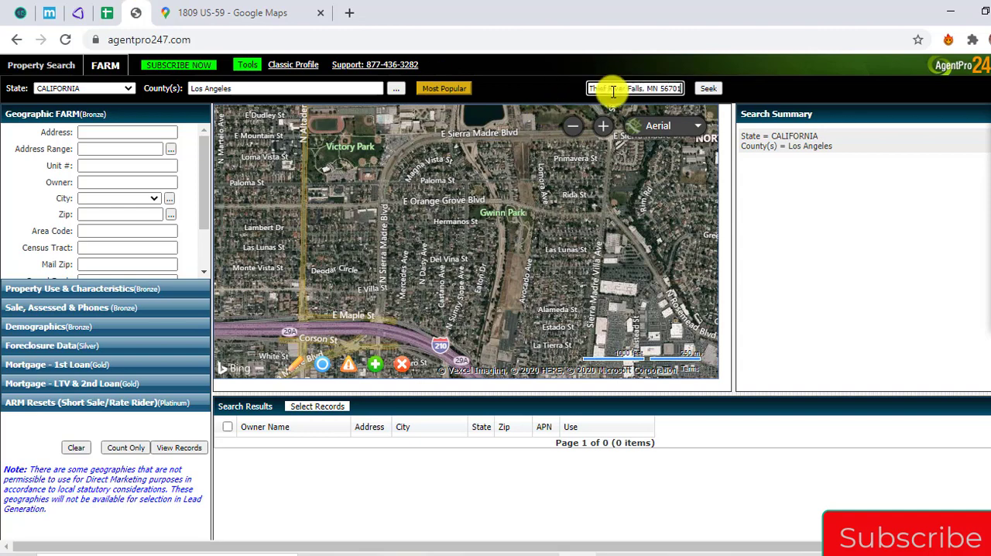
click(714, 88)
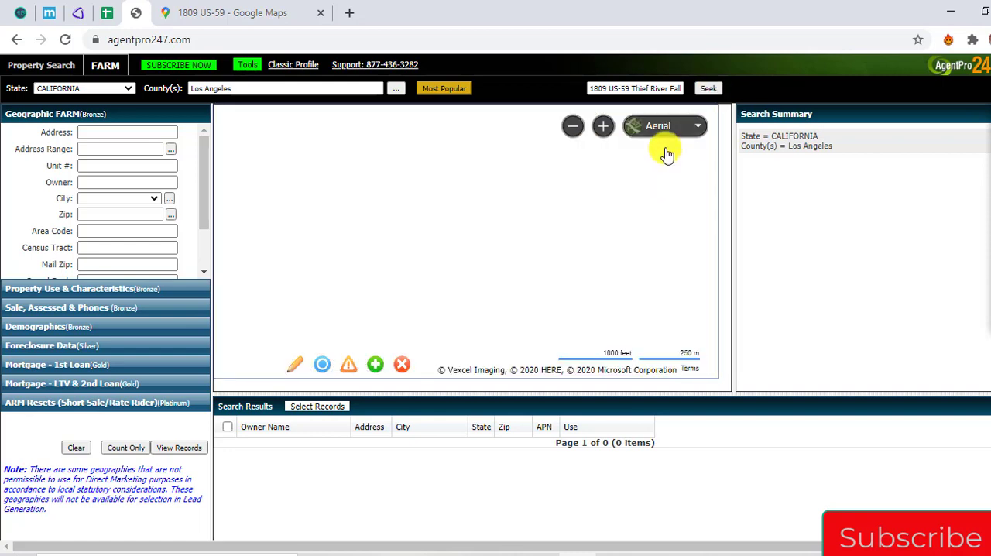
Switch the AgentPro247 map to Road view and compare its location with Google Maps
click(637, 126)
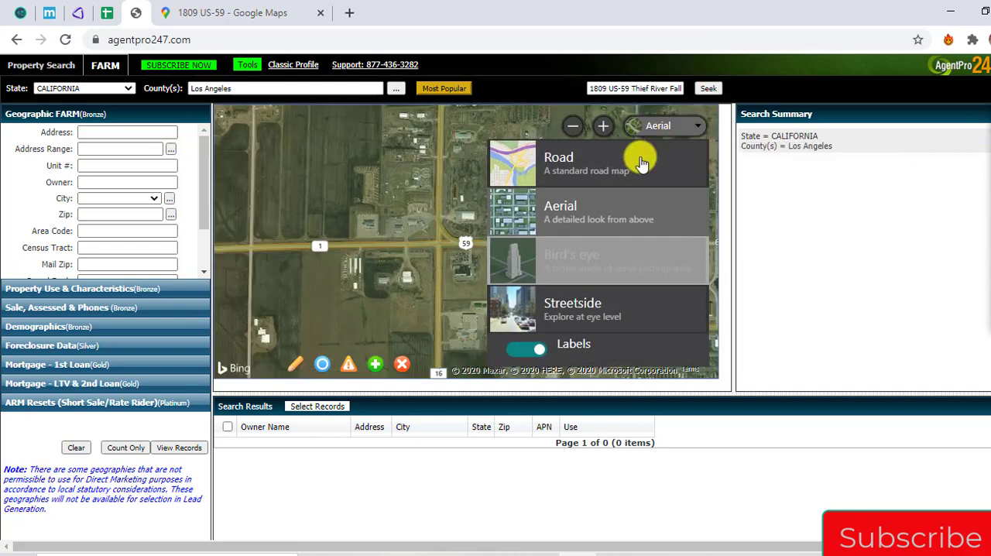
click(636, 164)
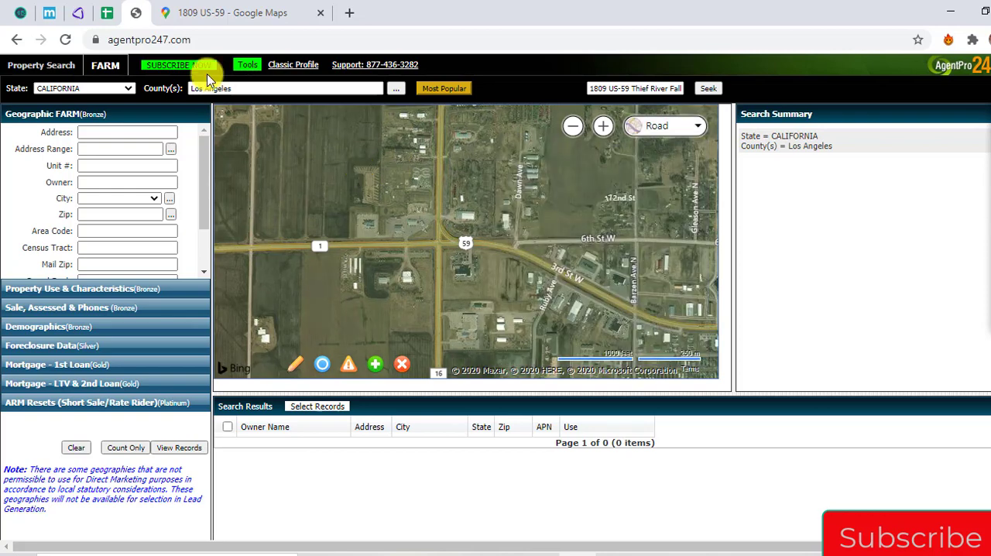
click(223, 7)
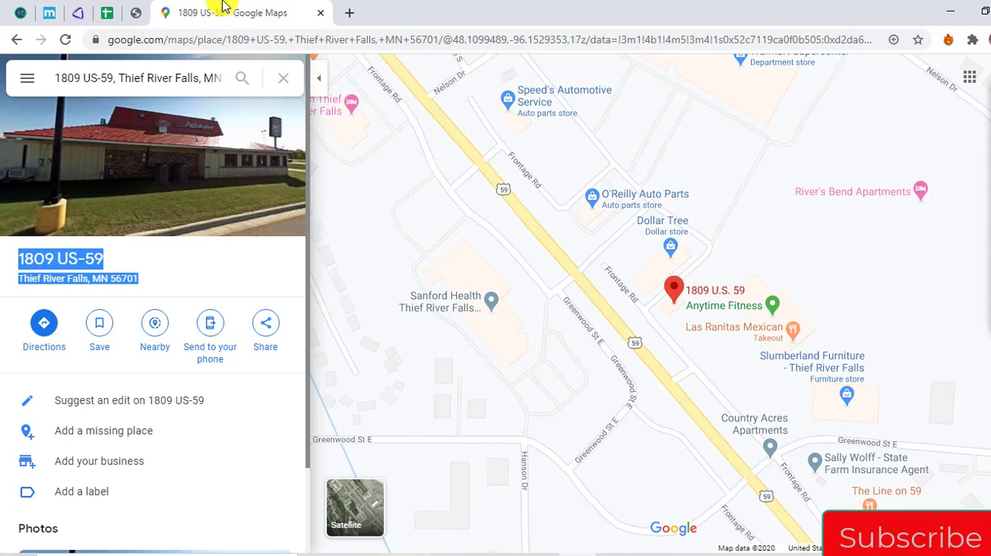
click(136, 13)
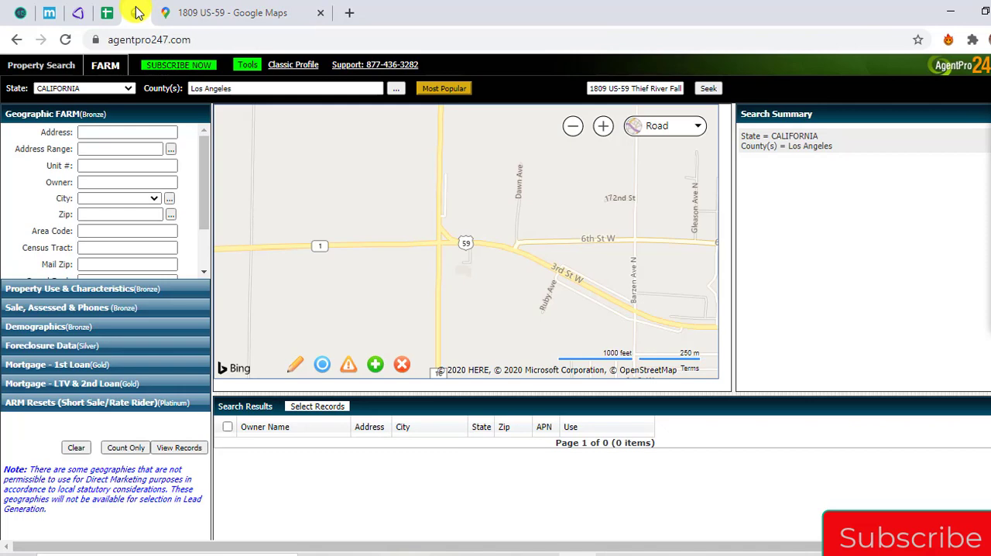
Copy the full address from the Google Maps search field and seek it in AgentPro247 in place of the earlier text
click(246, 8)
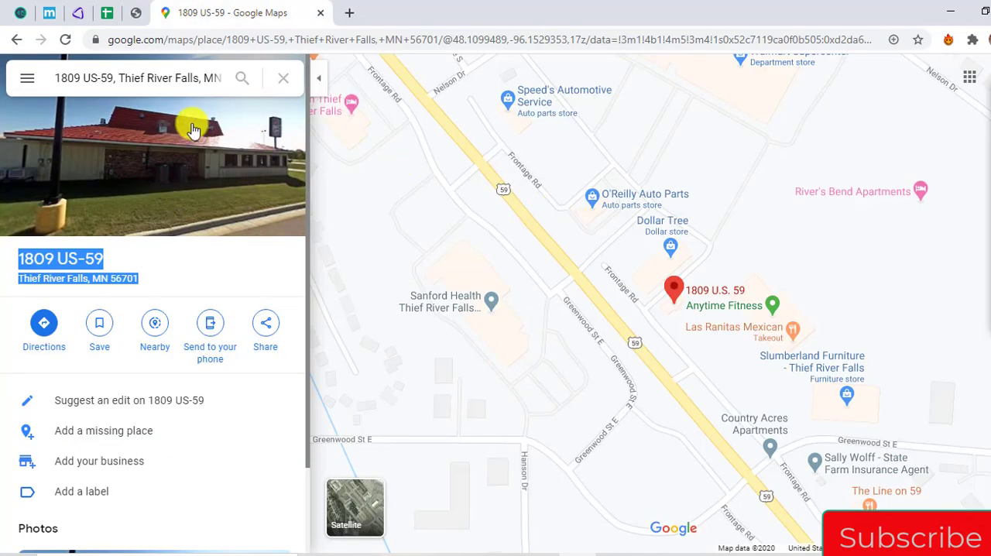
click(145, 80)
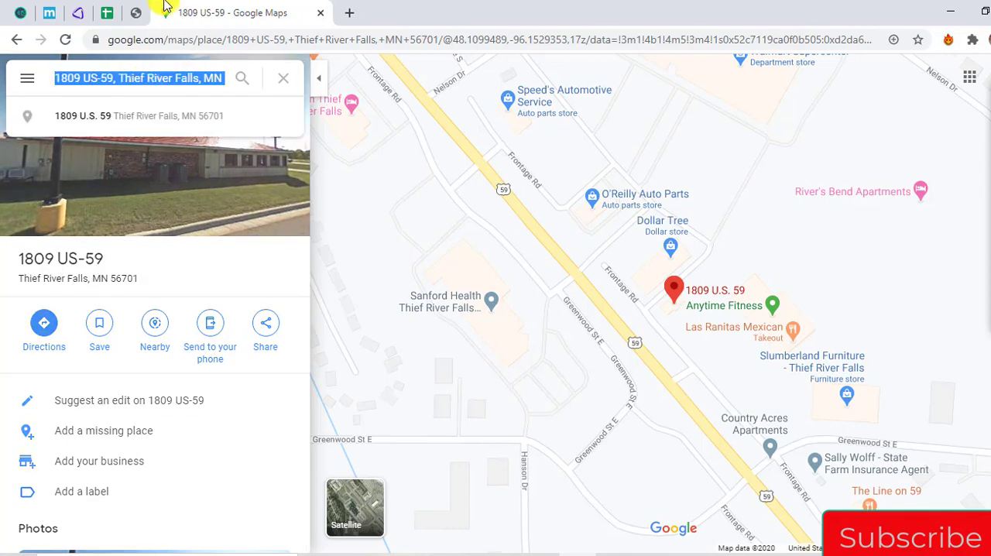
click(139, 12)
triple_click(601, 89)
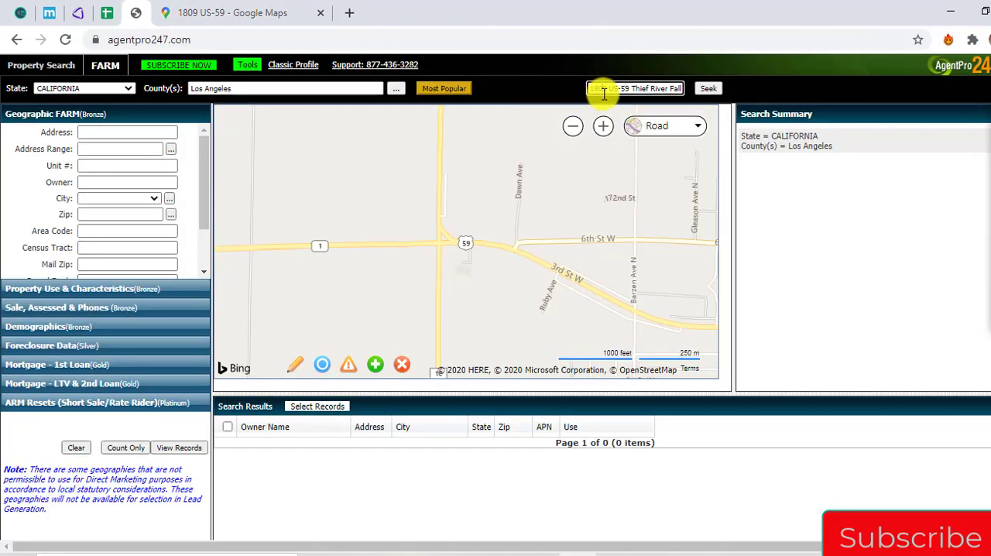
key(ctrl+v)
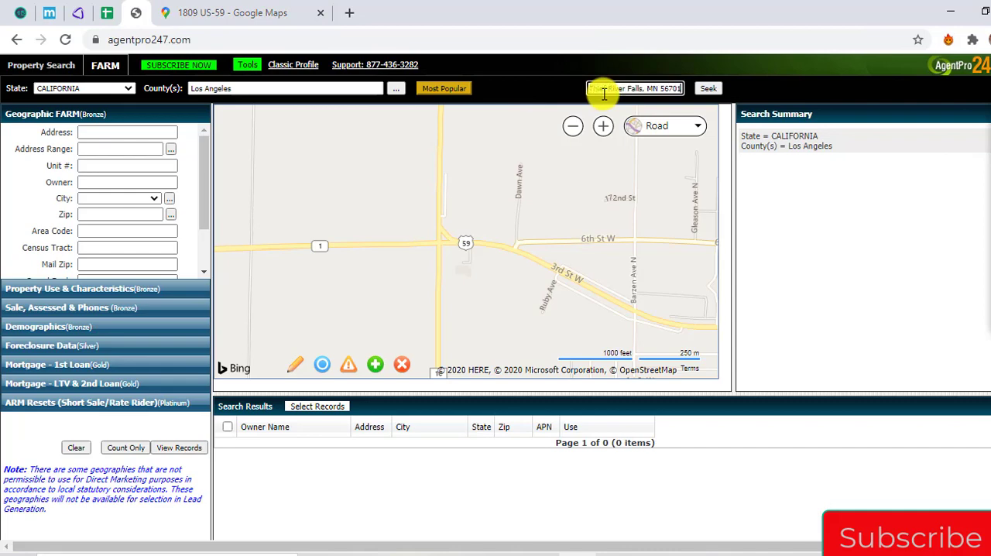
triple_click(653, 88)
key(ctrl+v)
click(717, 90)
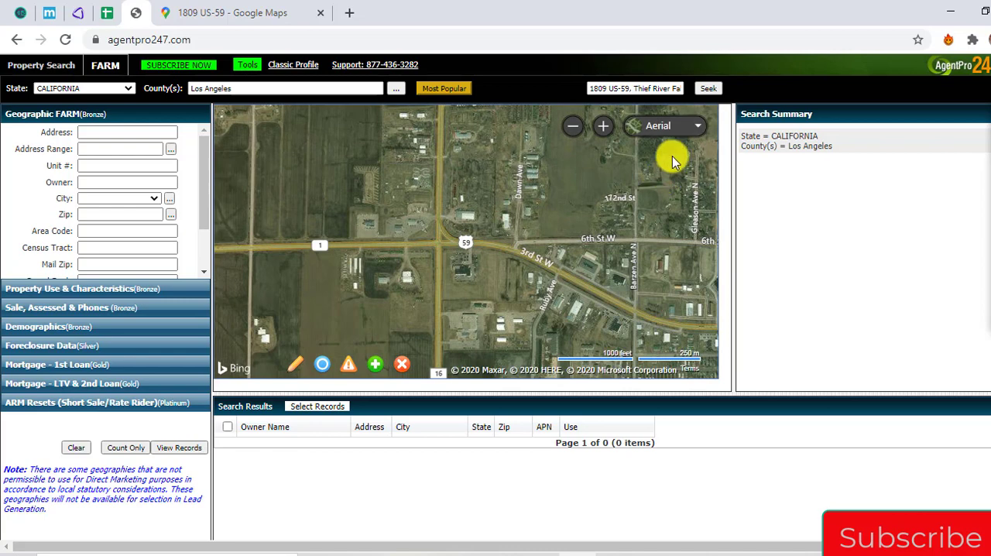
Compare the streets around the store's pin in Google Maps with the location shown in AgentPro247
click(268, 11)
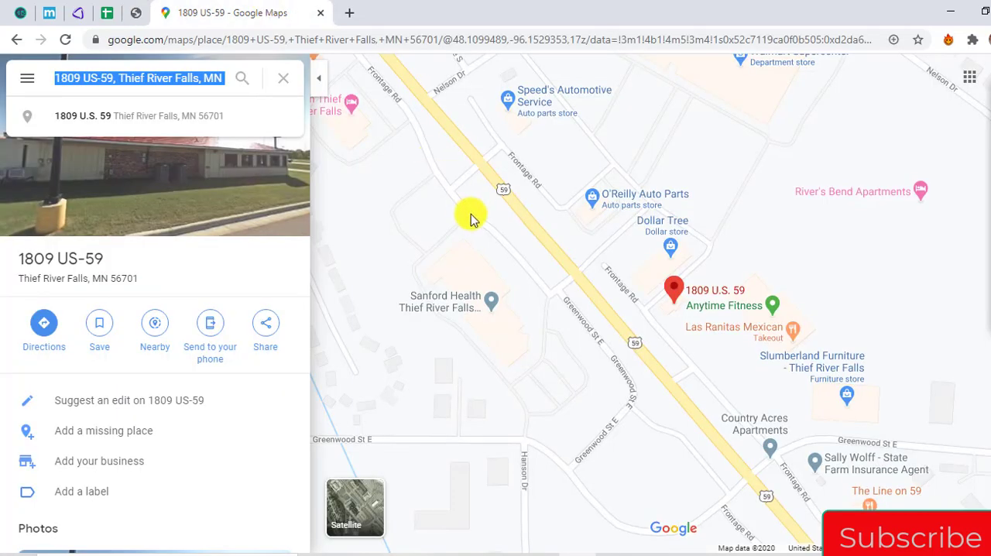
scroll(471, 219, down, 4)
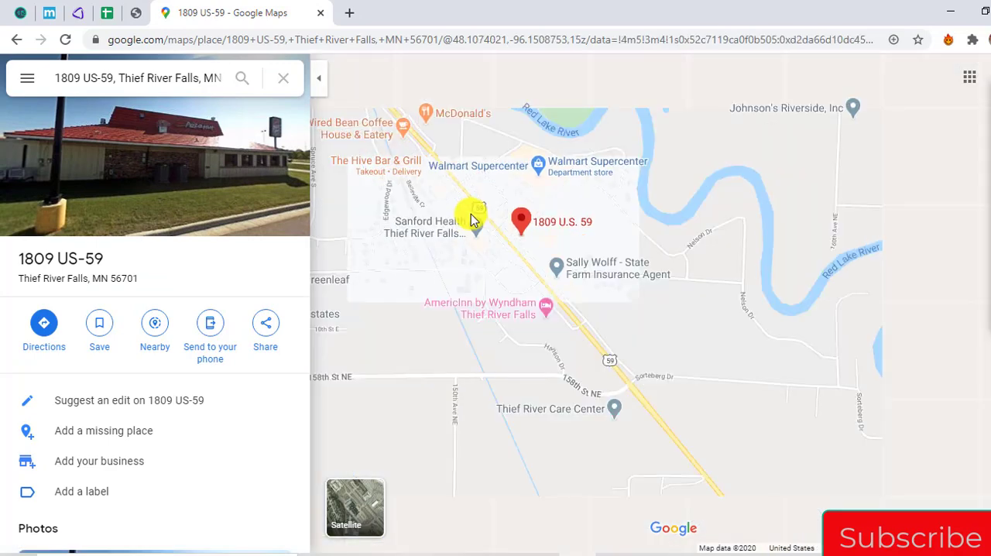
scroll(471, 217, up, 4)
scroll(471, 218, down, 2)
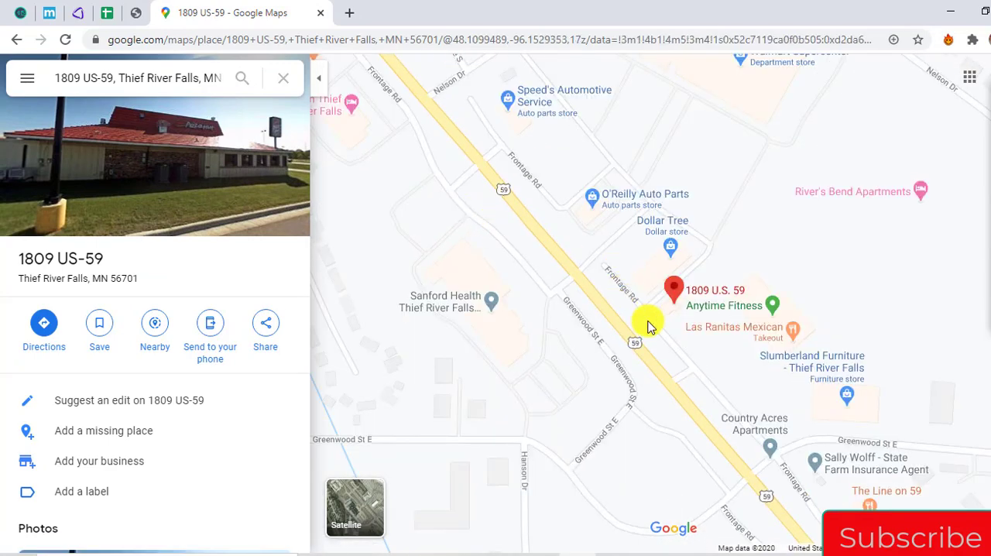
click(138, 14)
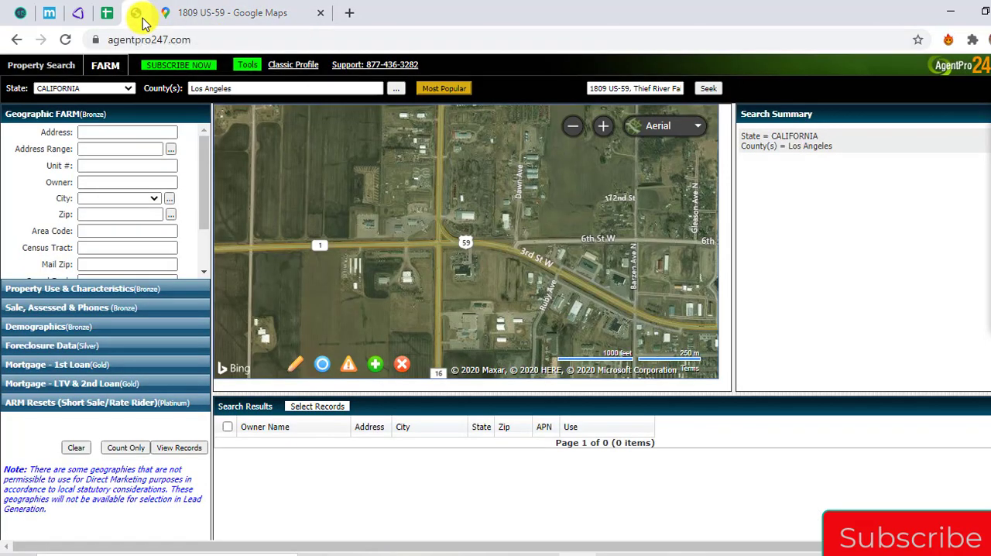
click(208, 6)
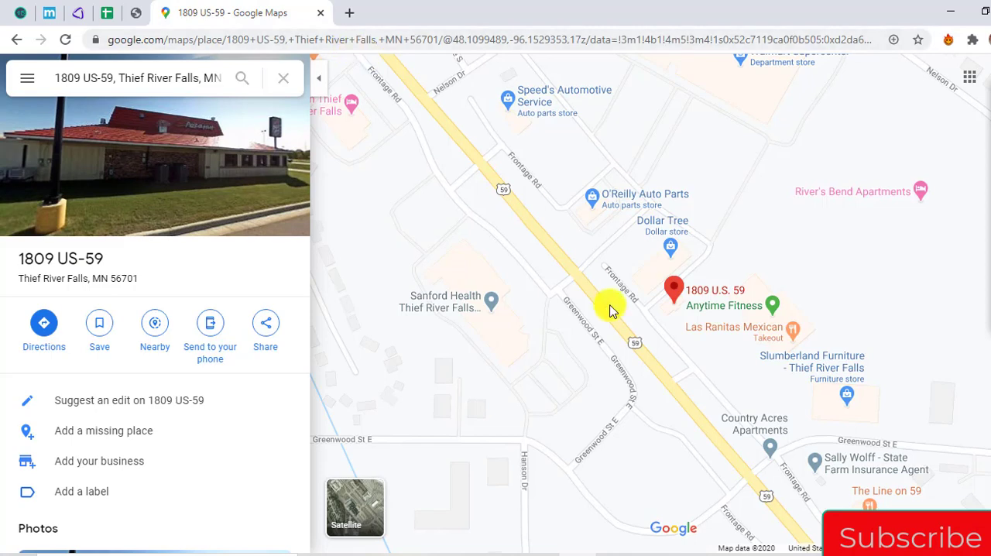
scroll(612, 317, down, 1)
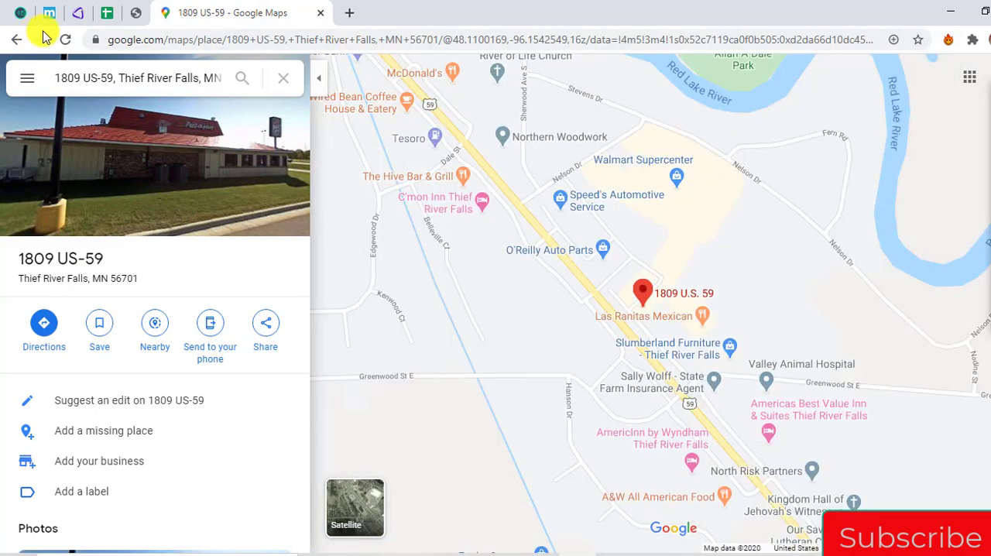
In the PizzaHut spreadsheet, move the address_line_2 column in front of the address column
click(122, 17)
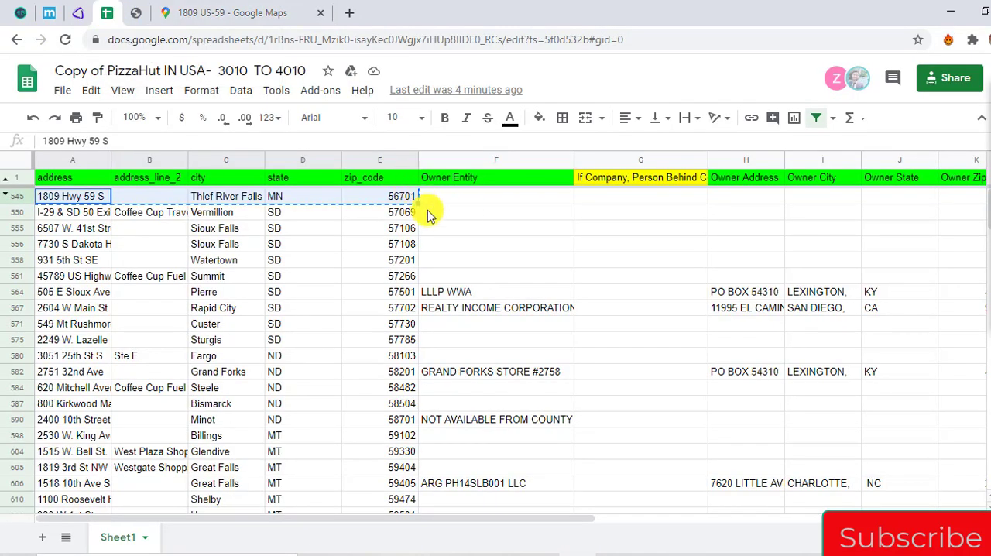
click(94, 215)
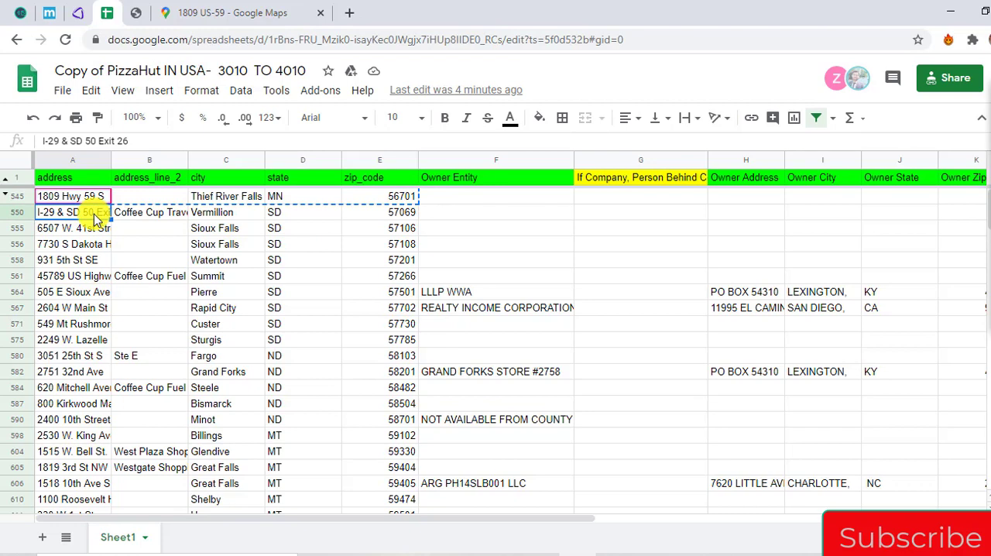
key(Right)
key(Down)
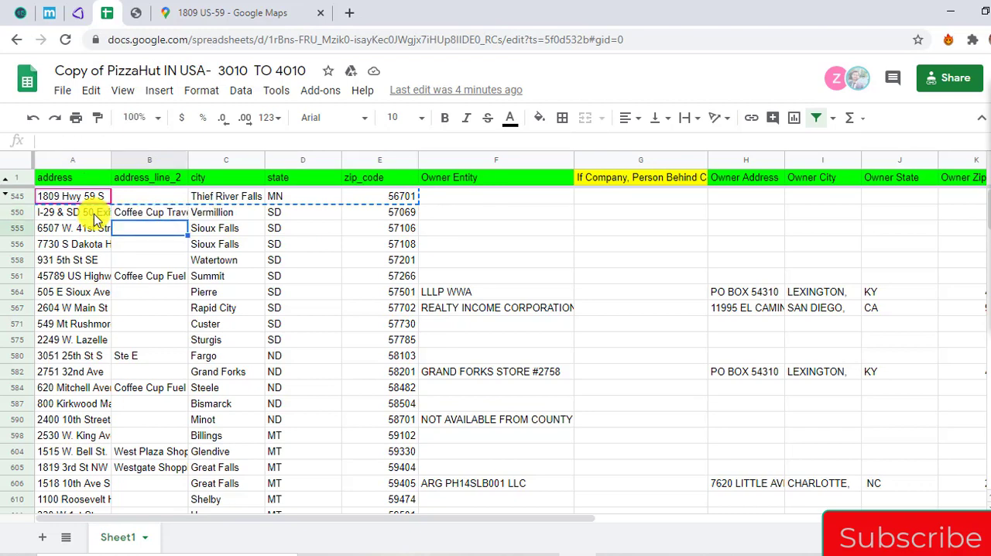
click(152, 162)
drag(154, 161, 63, 158)
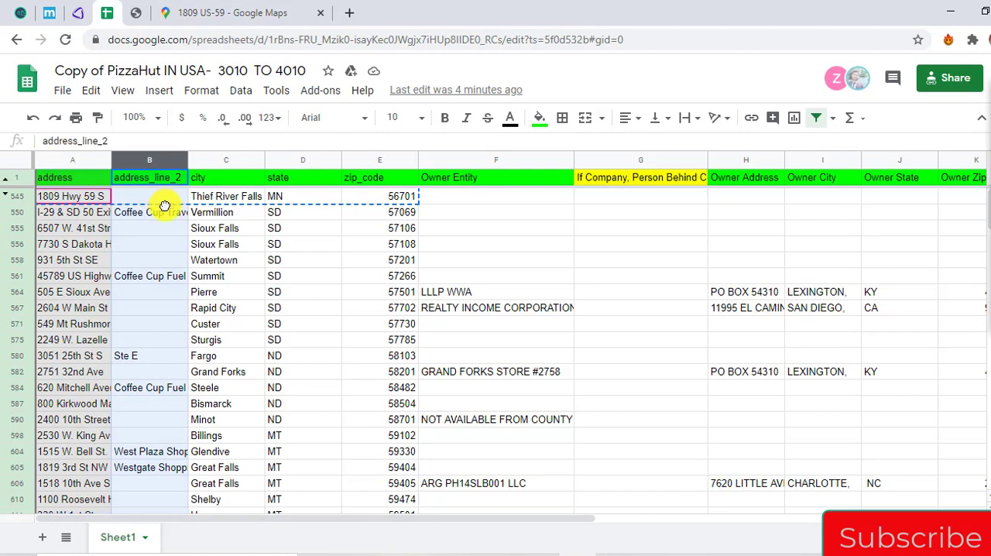
Copy the Vermillion store's address, city, state and zip code from row 550 and search for them in Google Maps
click(163, 217)
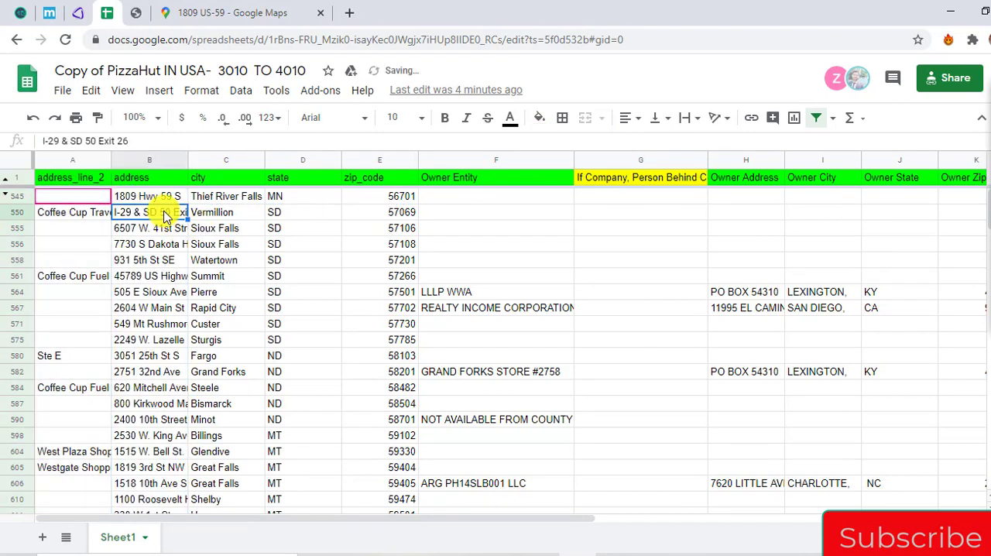
key(ctrl+shift+Right)
key(ctrl+c)
click(192, 12)
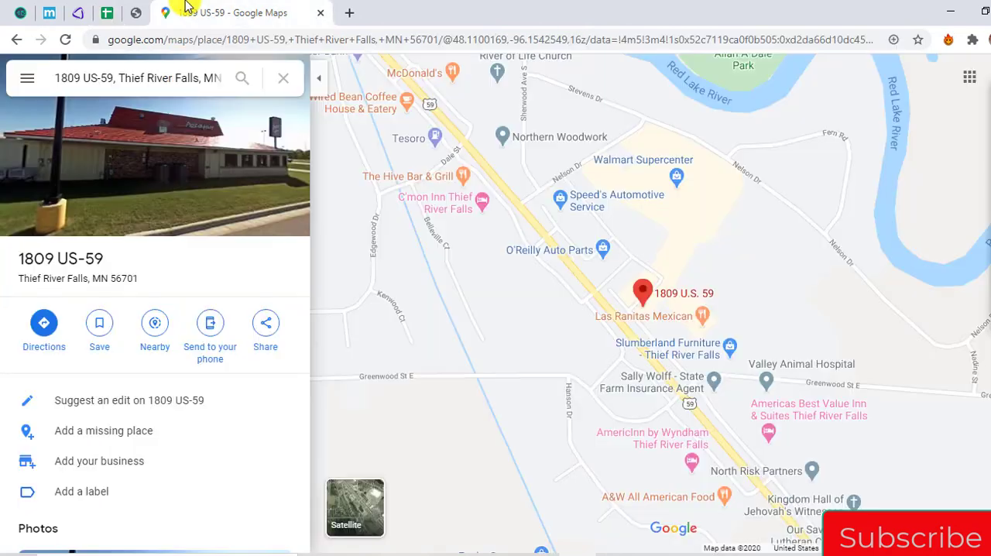
click(146, 80)
key(ctrl+a)
key(ctrl+v)
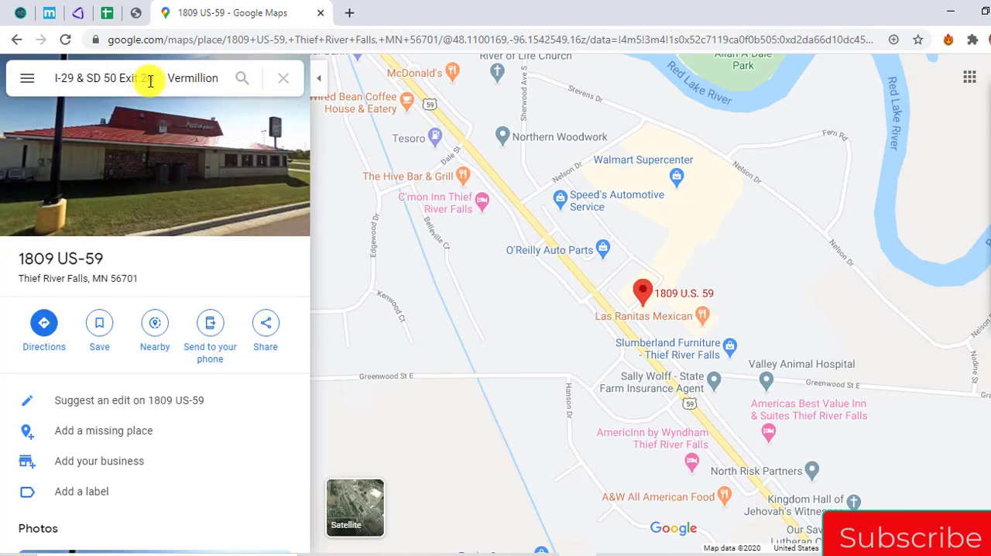
key(Return)
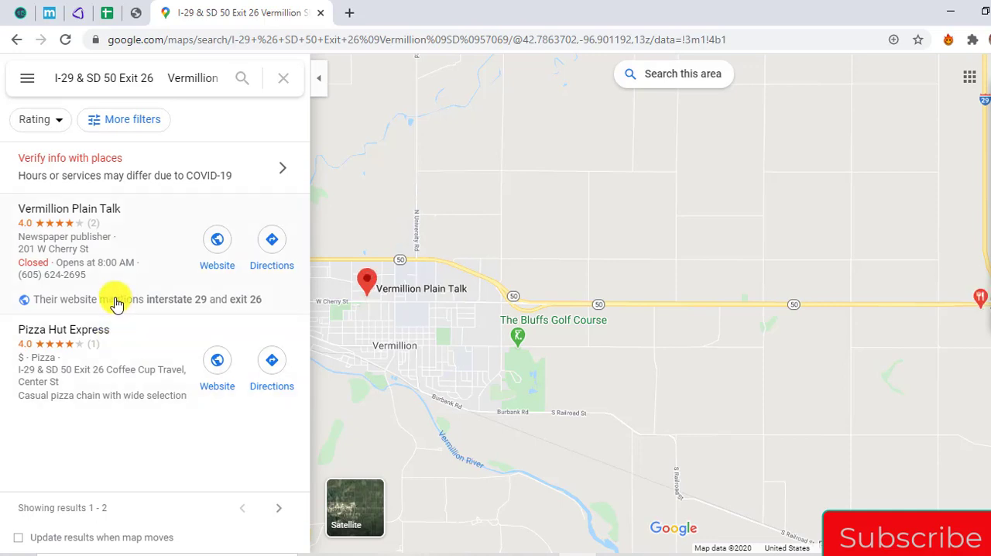
Open the Pizza Hut Express result, locate its pin on the map and copy its listed address
click(99, 338)
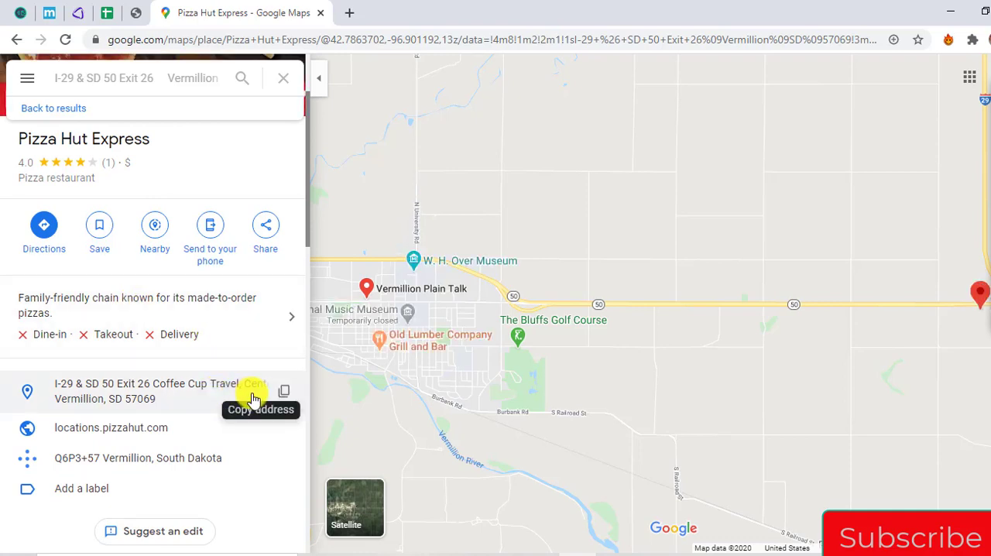
click(283, 393)
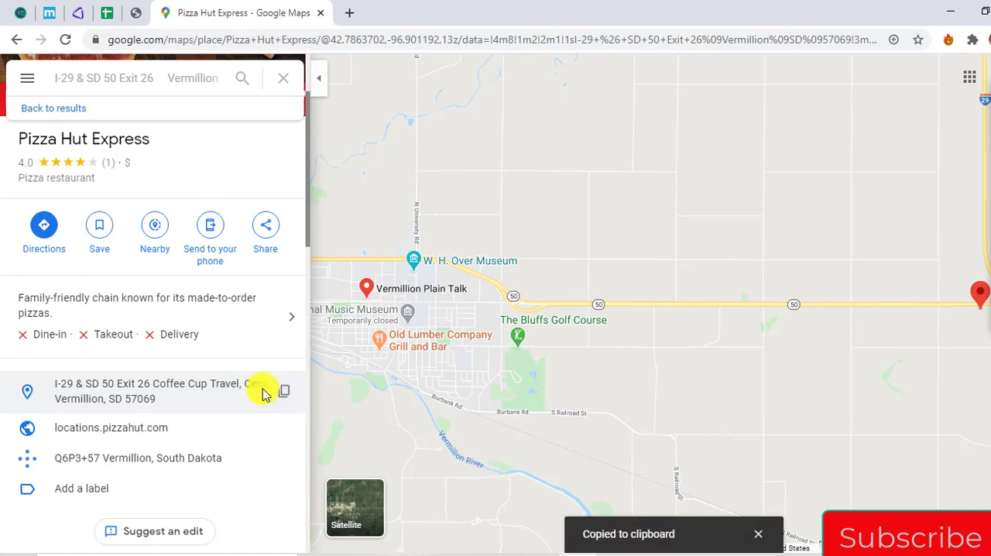
drag(615, 292, 511, 266)
drag(754, 279, 513, 263)
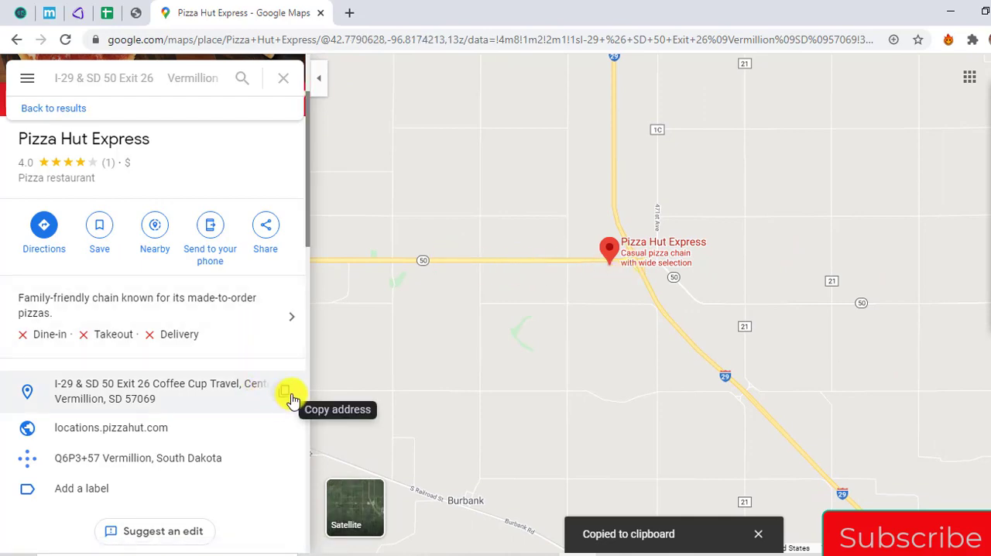
click(288, 397)
Seek the copied Pizza Hut Express address on the AgentPro247 map in place of the earlier address
click(136, 12)
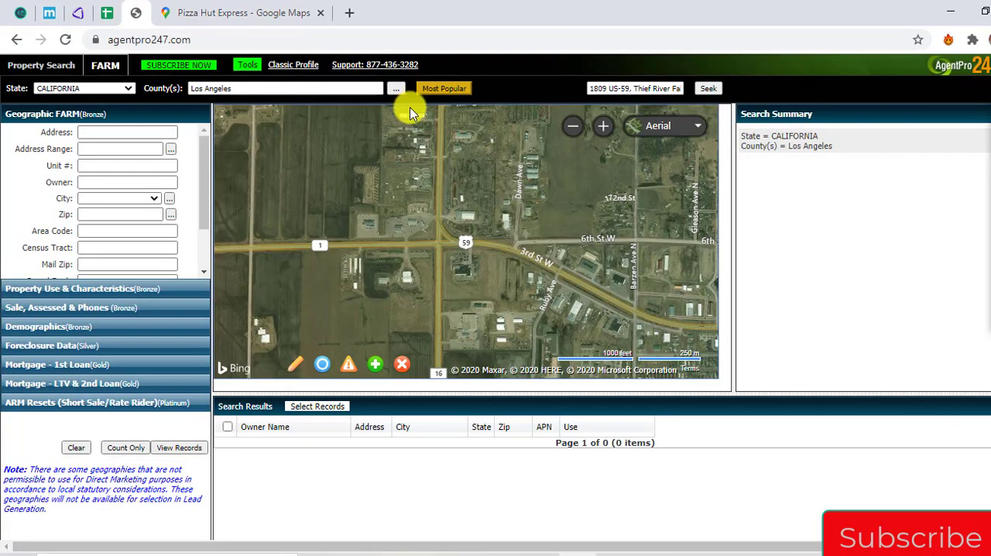
click(645, 89)
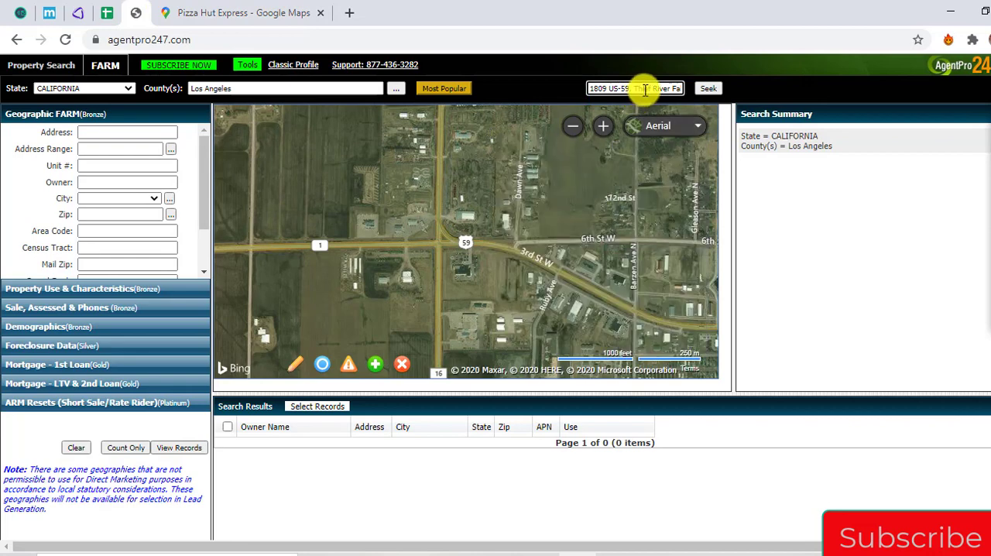
key(ctrl+a)
key(ctrl+v)
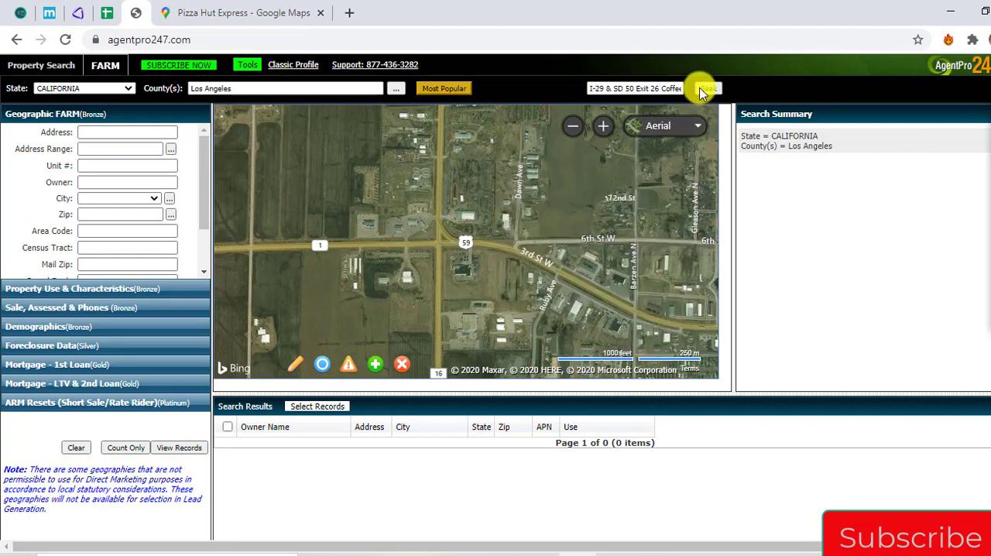
click(703, 91)
Switch the AgentPro247 map to Road view and compare its Vermillion location with the Pizza Hut Express pin in Google Maps
mouse_move(674, 124)
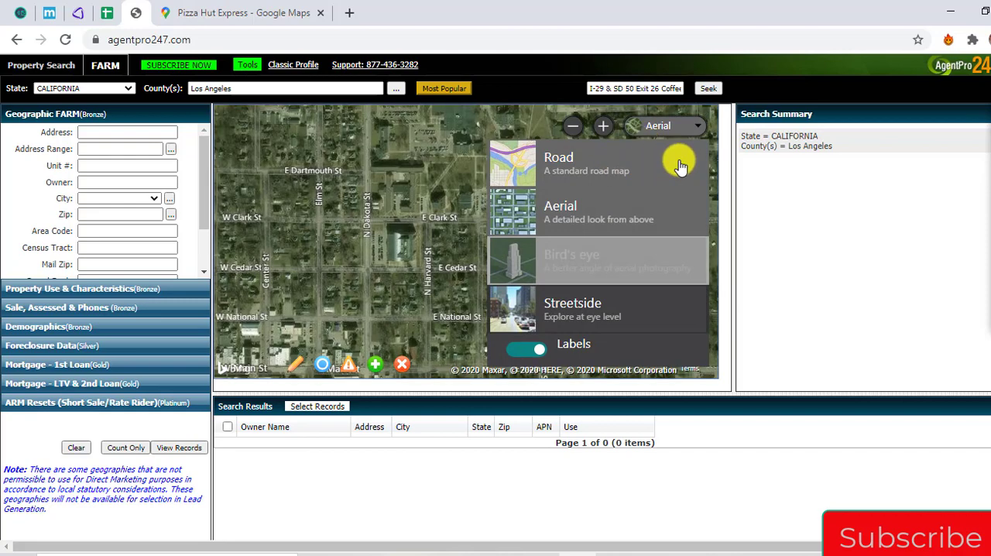
click(672, 160)
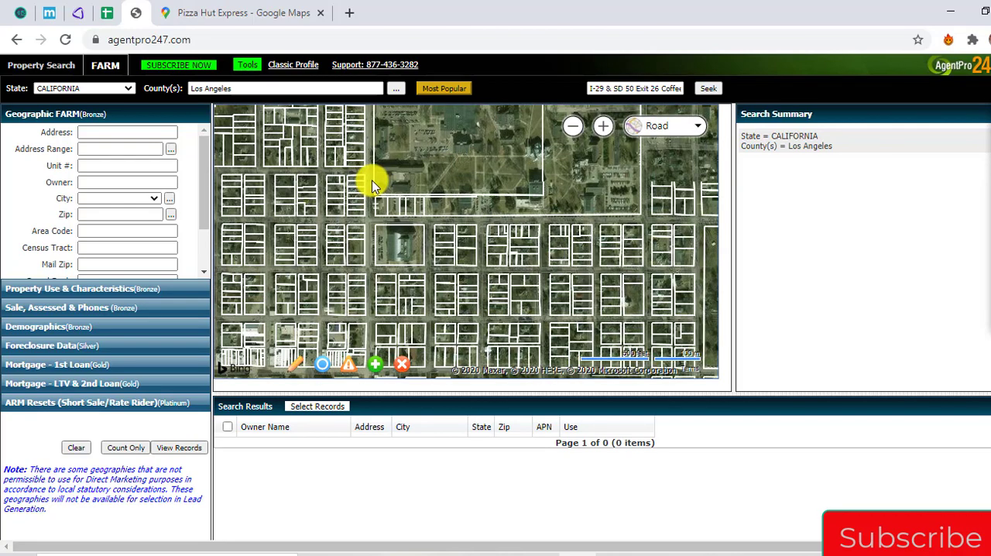
click(213, 6)
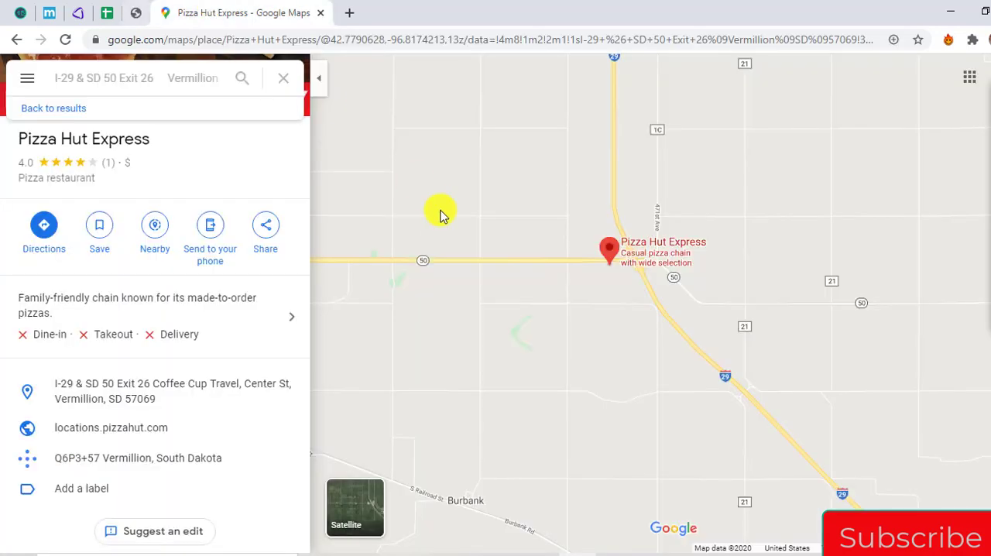
scroll(608, 288, up, 3)
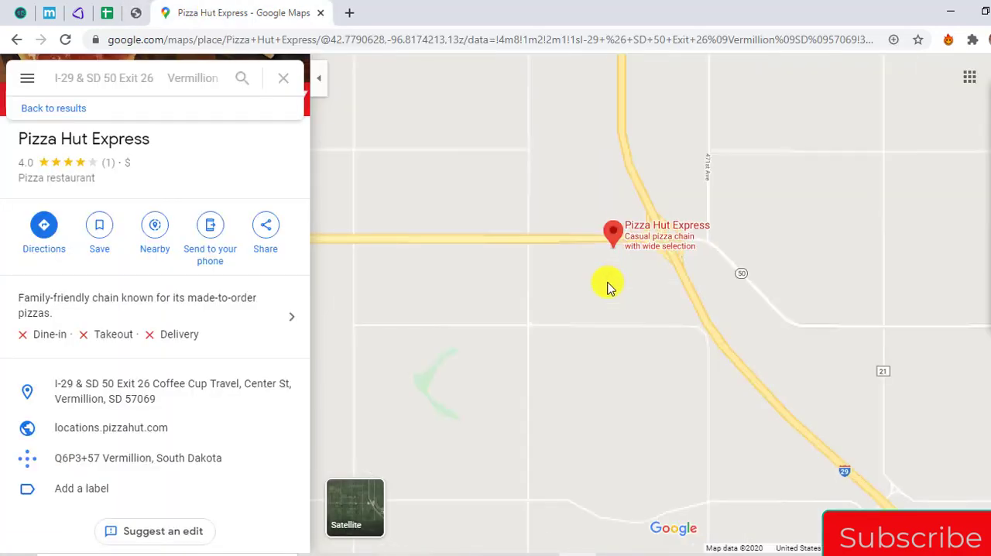
scroll(604, 286, down, 2)
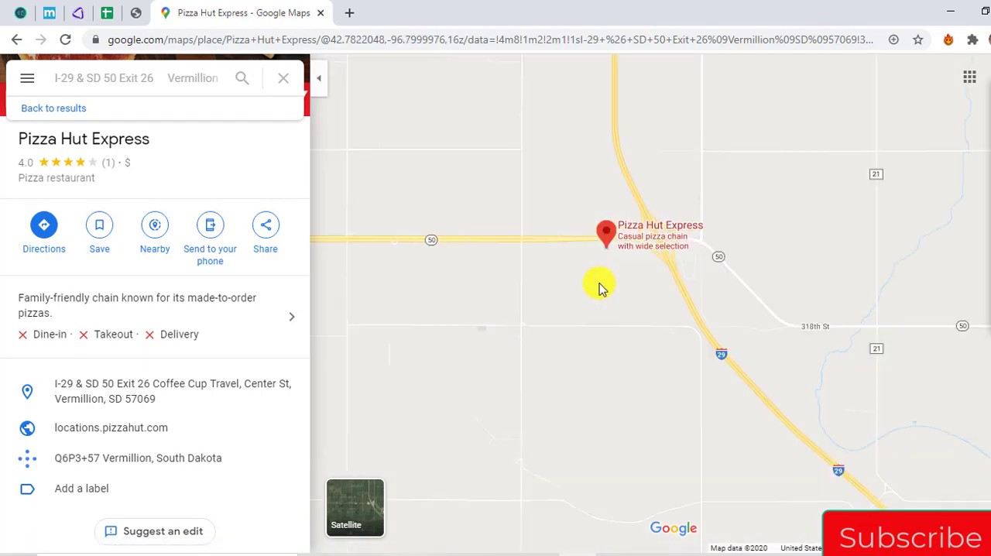
click(140, 16)
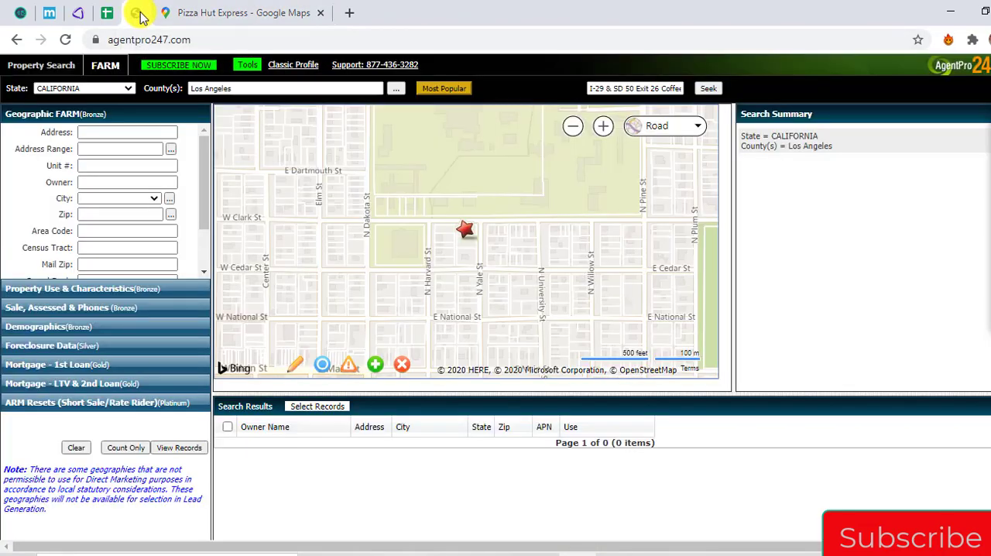
scroll(454, 173, down, 2)
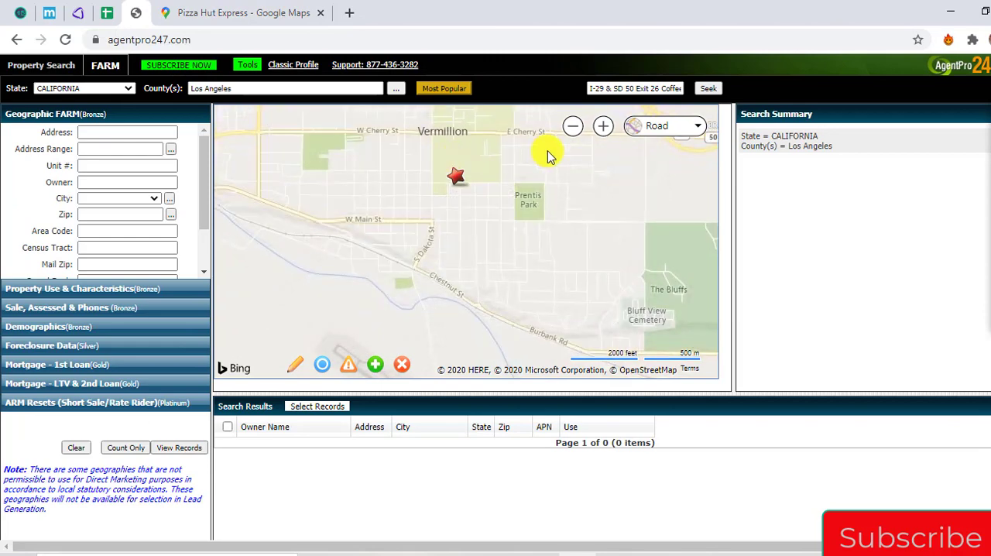
drag(547, 150, 498, 230)
click(283, 6)
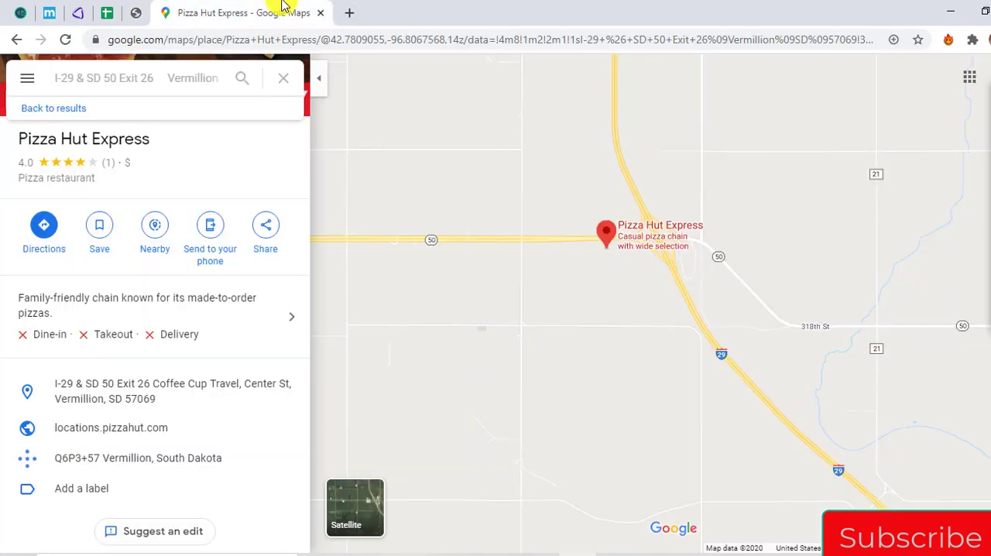
Copy the Sioux Falls store's address through zip code from spreadsheet row 555 and search for it in Google Maps
click(111, 13)
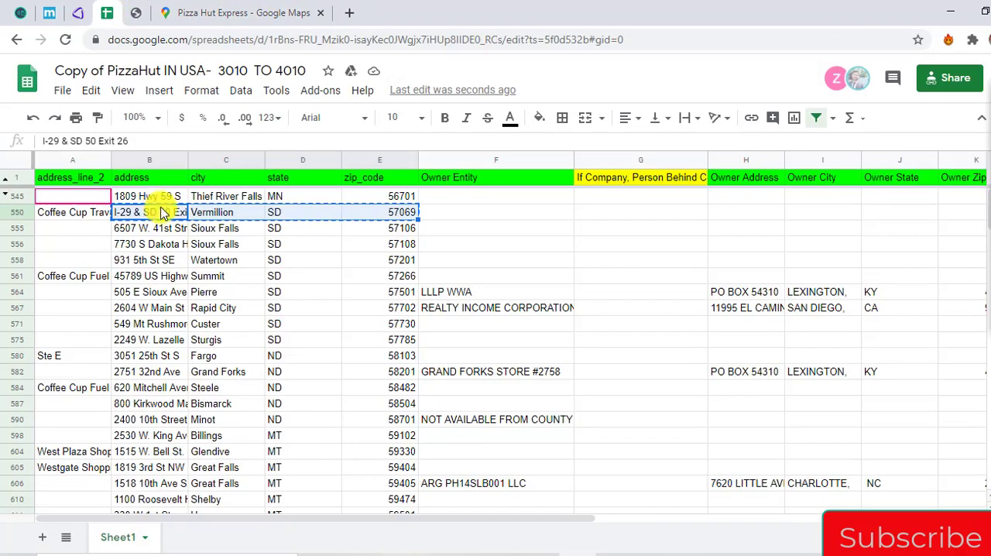
key(Left)
key(Down)
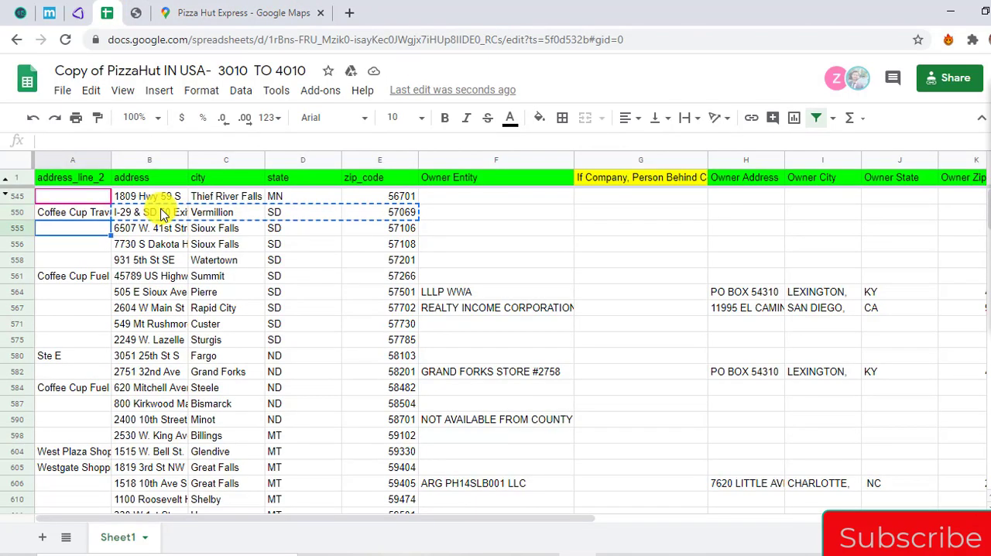
key(Right)
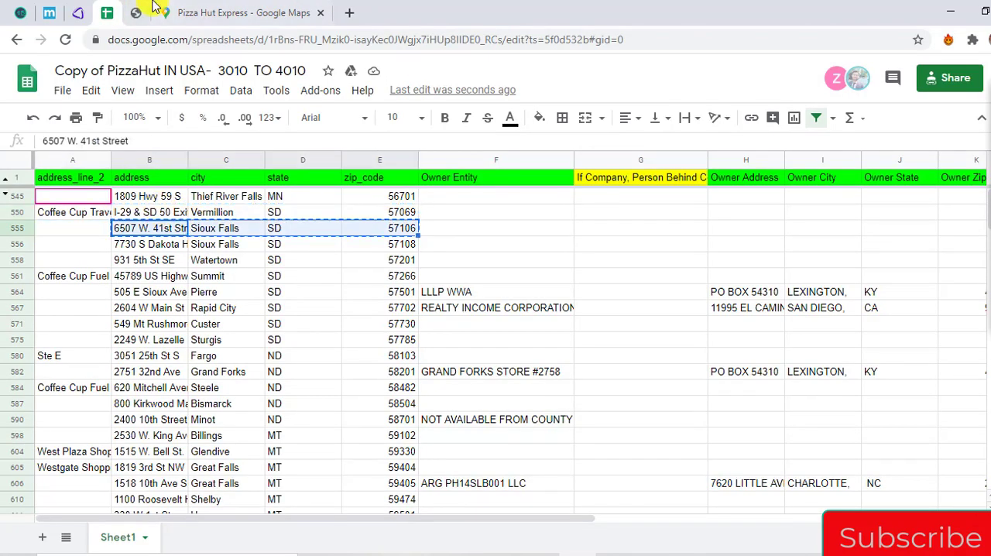
click(159, 12)
drag(140, 75, 121, 40)
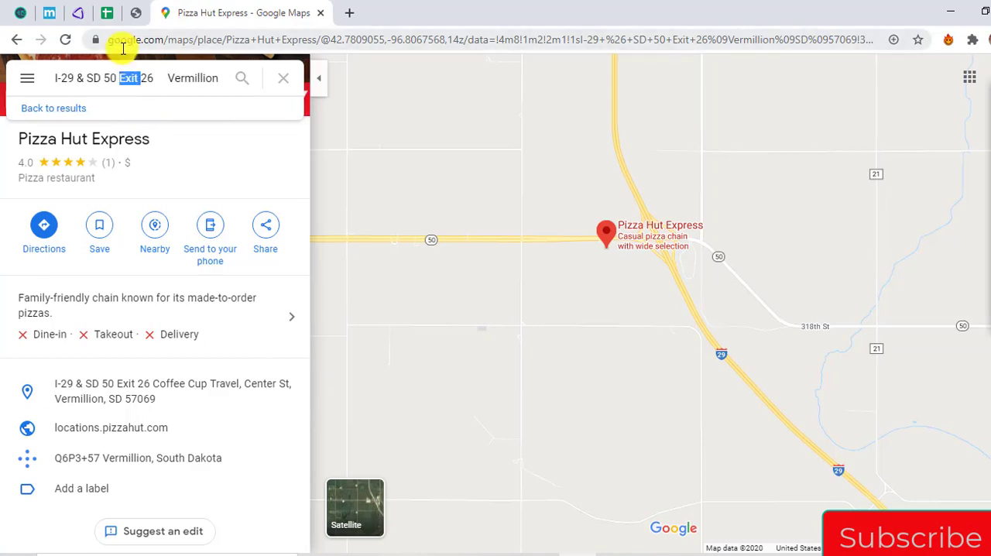
key(ctrl+v)
key(Return)
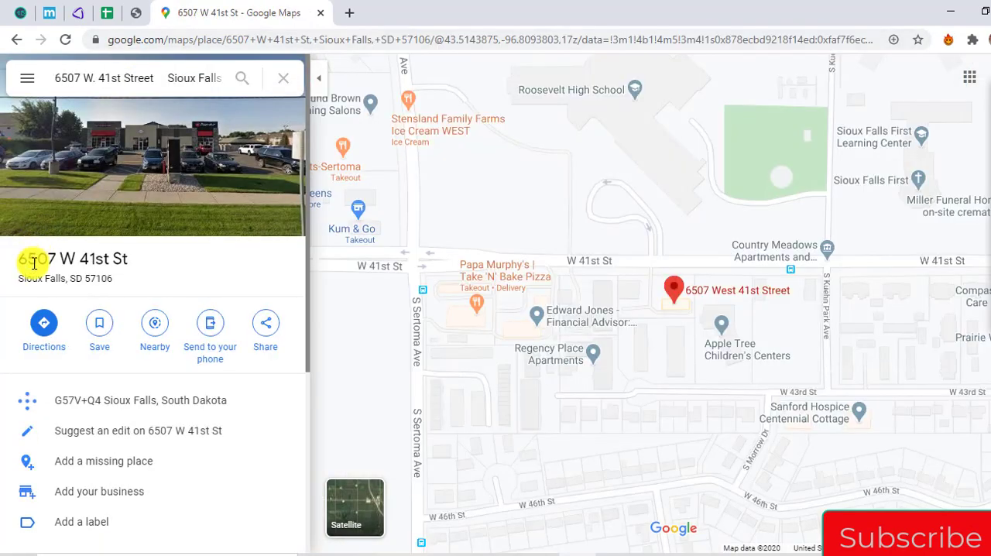
Copy the Sioux Falls store's address heading from Google Maps and seek it on the AgentPro247 map
drag(20, 258, 93, 277)
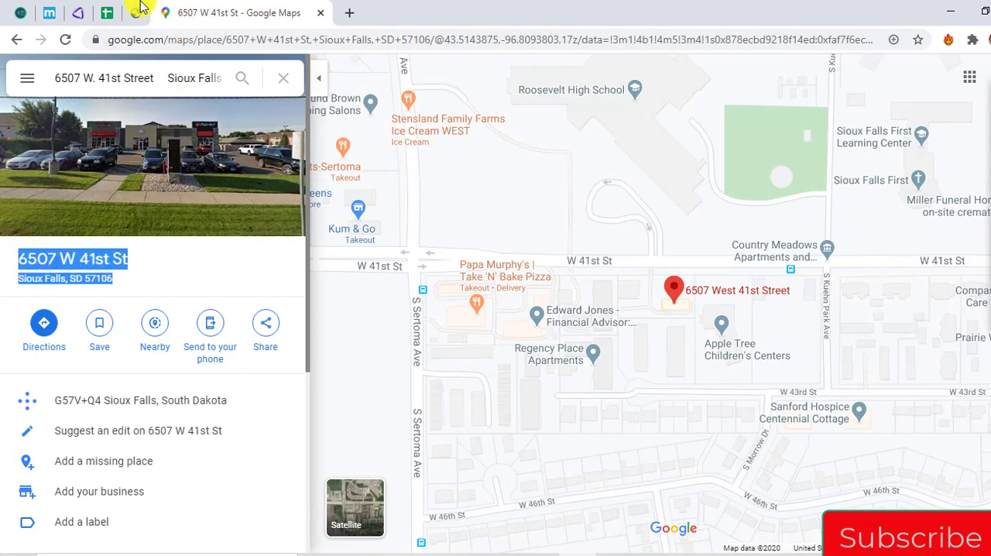
click(136, 11)
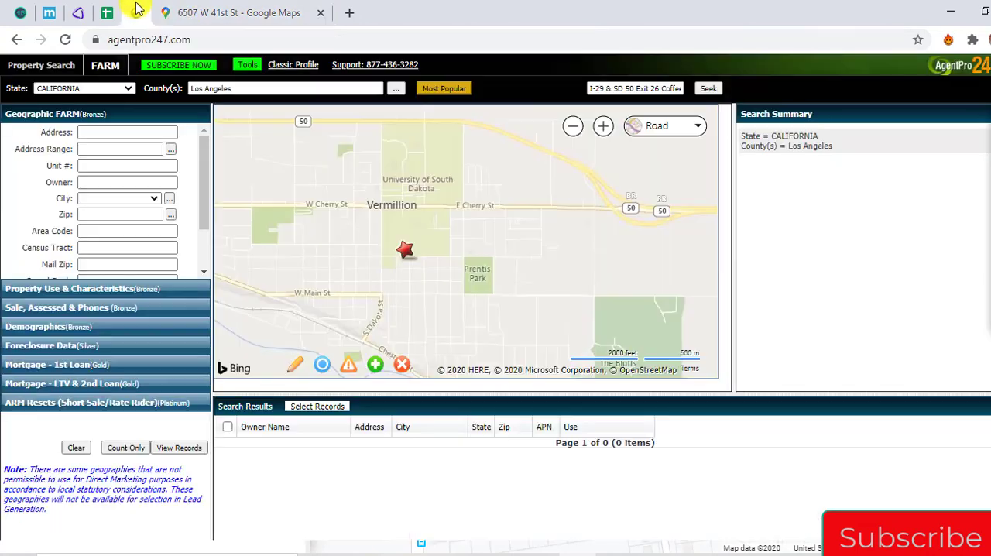
click(604, 88)
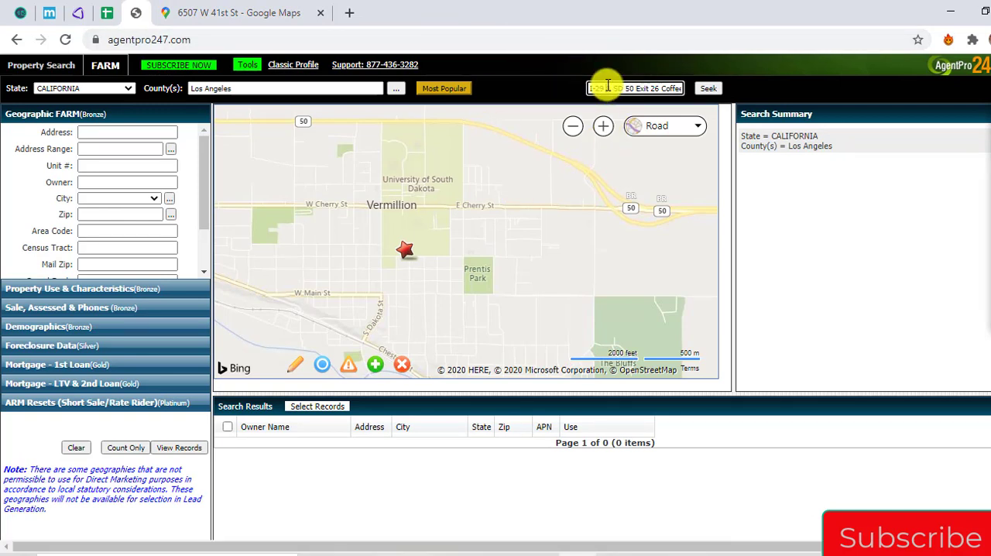
key(ctrl+a)
key(ctrl+v)
click(709, 89)
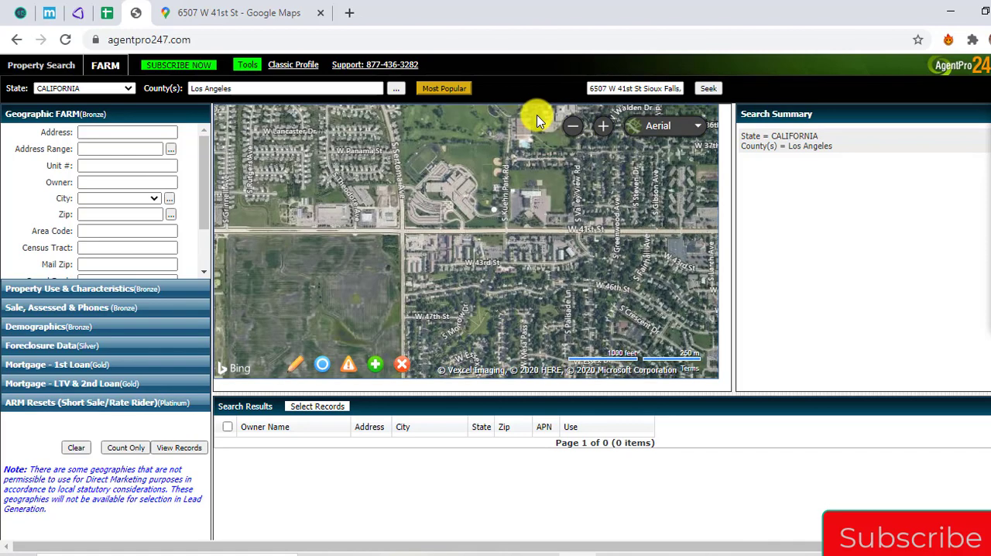
Set the AgentPro247 map to Road view and compare the streets with those around the Sioux Falls pin in Google Maps
click(658, 126)
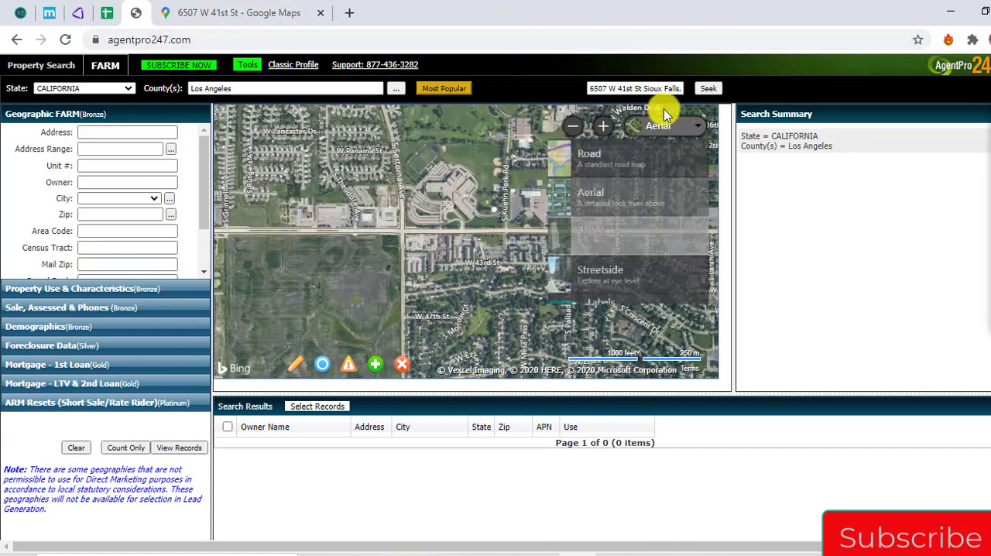
click(655, 158)
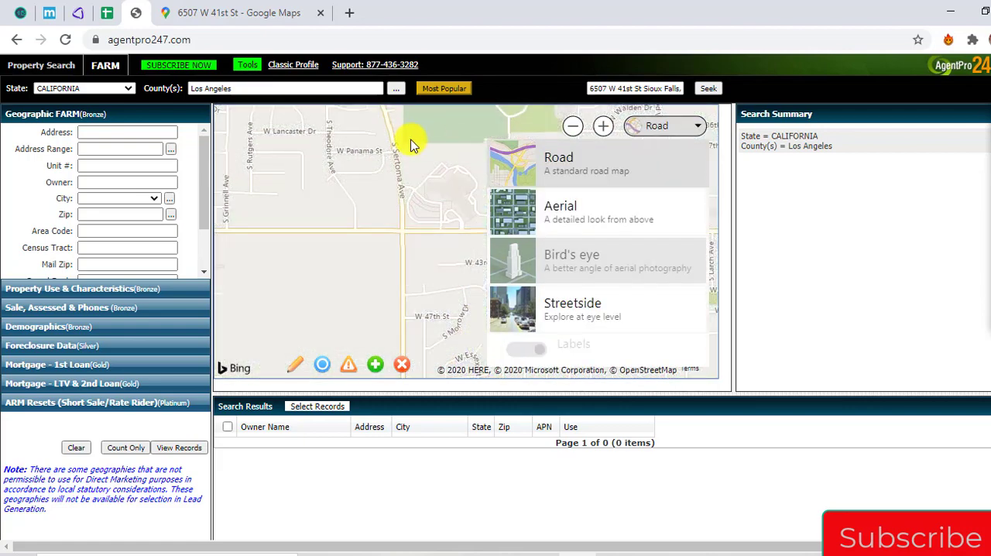
click(194, 10)
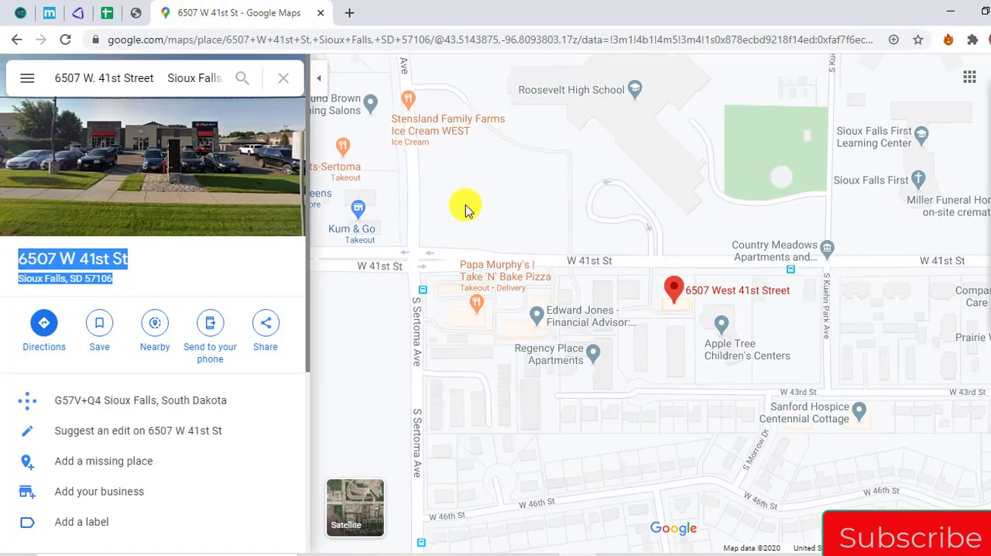
scroll(462, 215, down, 2)
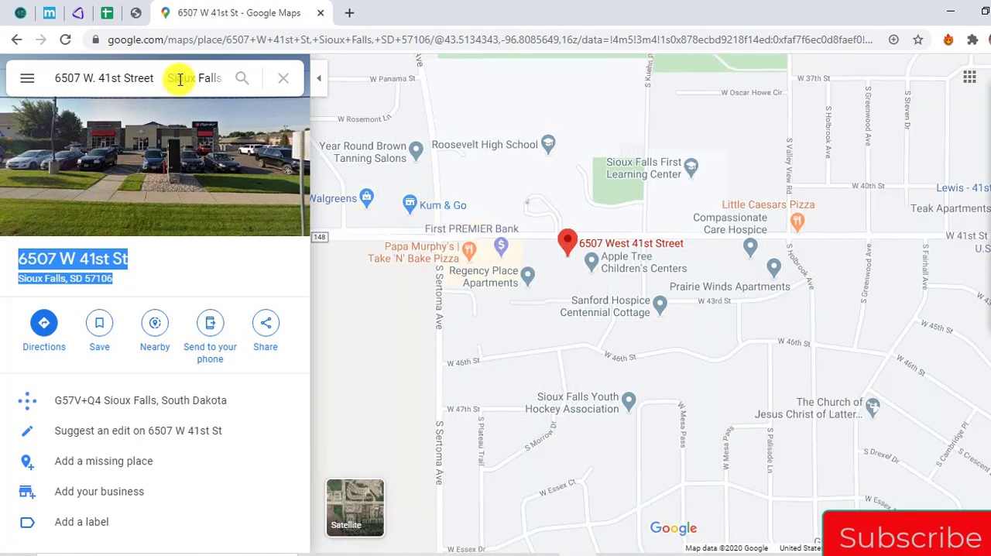
Examine the school building and the neighbouring buildings around the Sioux Falls pin in Google Maps, temporarily highlighting them as landmarks
click(136, 12)
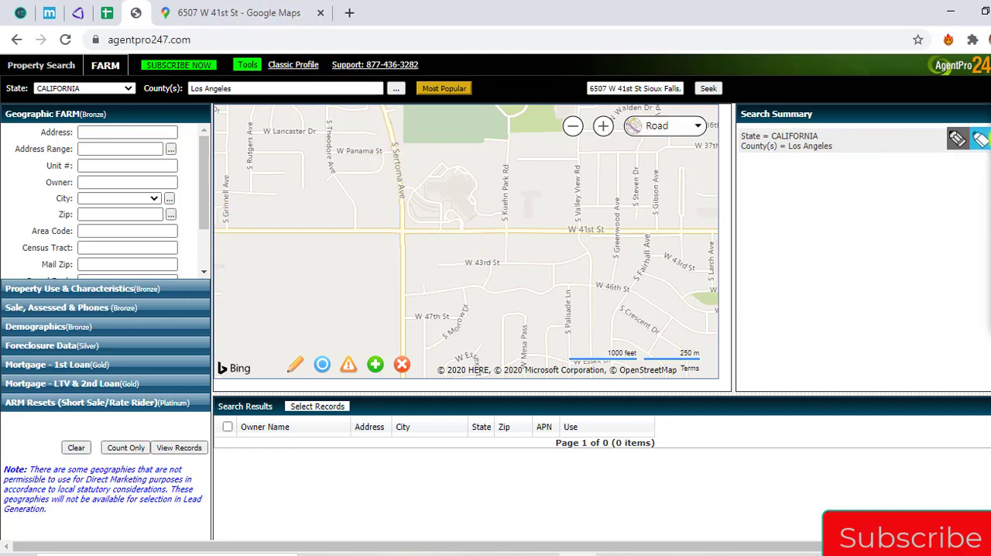
click(298, 16)
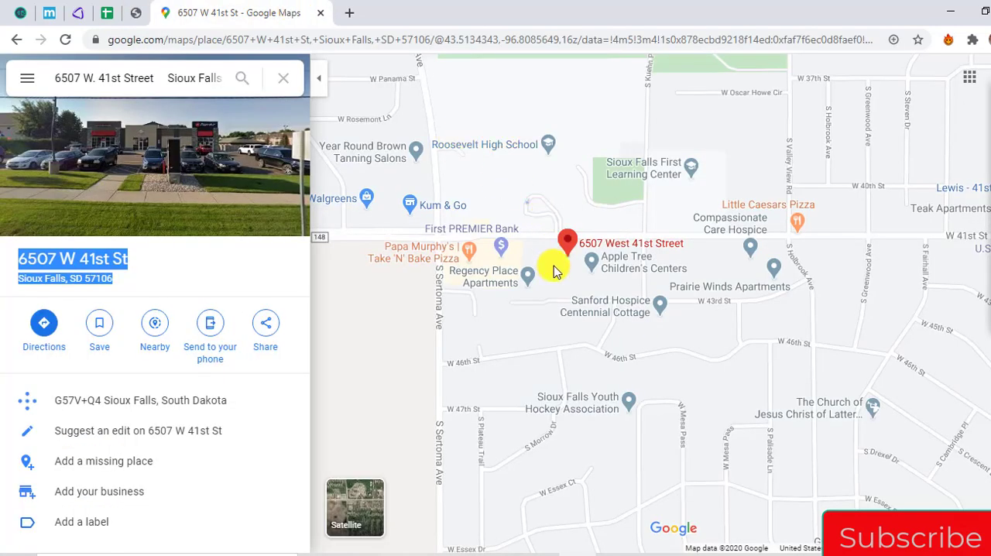
scroll(554, 271, up, 1)
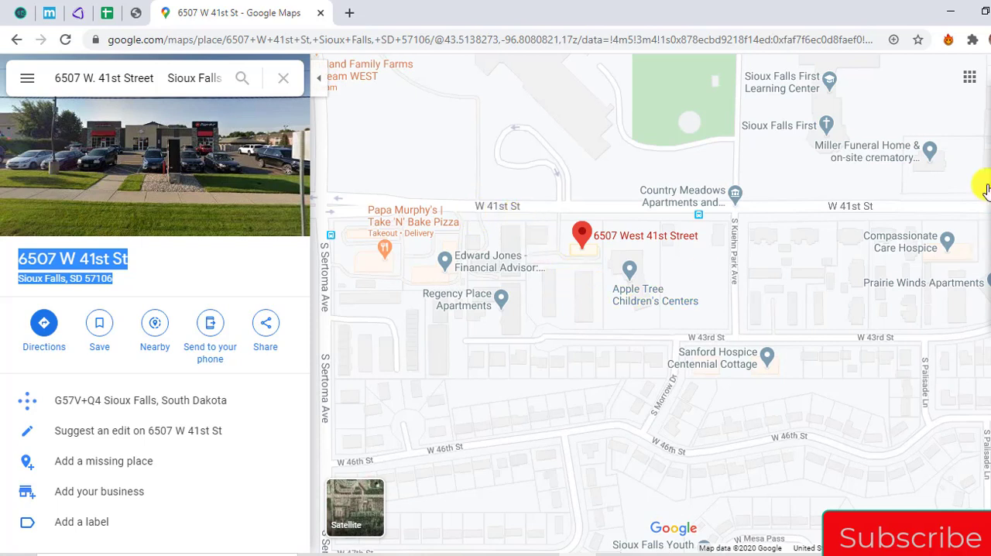
click(990, 138)
click(959, 138)
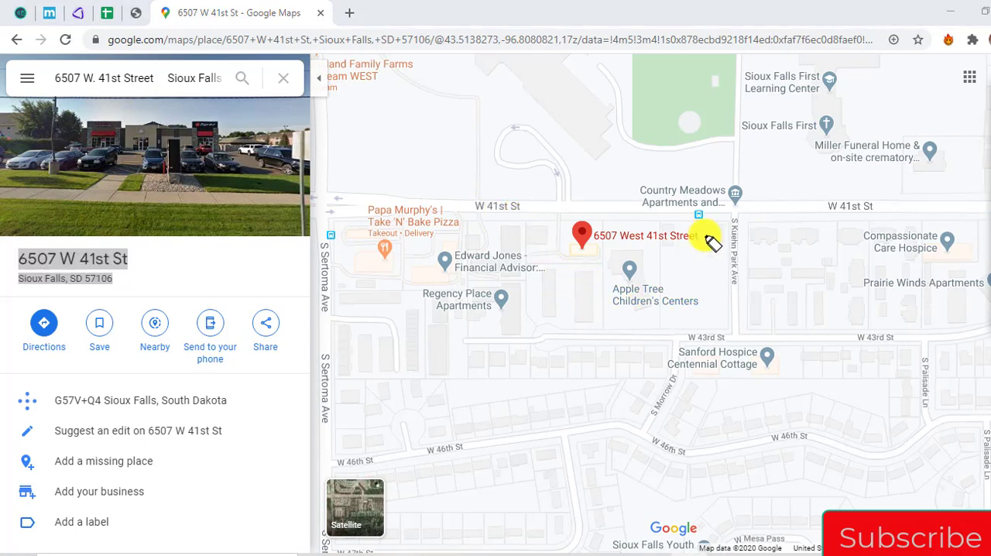
mouse_move(553, 111)
mouse_down()
mouse_move(580, 155)
mouse_move(575, 144)
mouse_up()
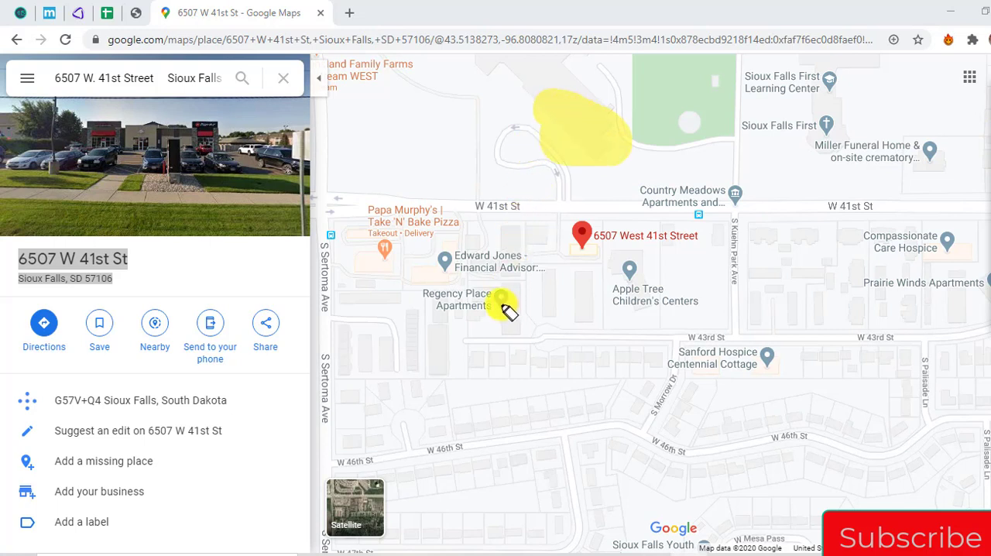
drag(513, 306, 515, 305)
click(553, 302)
click(596, 317)
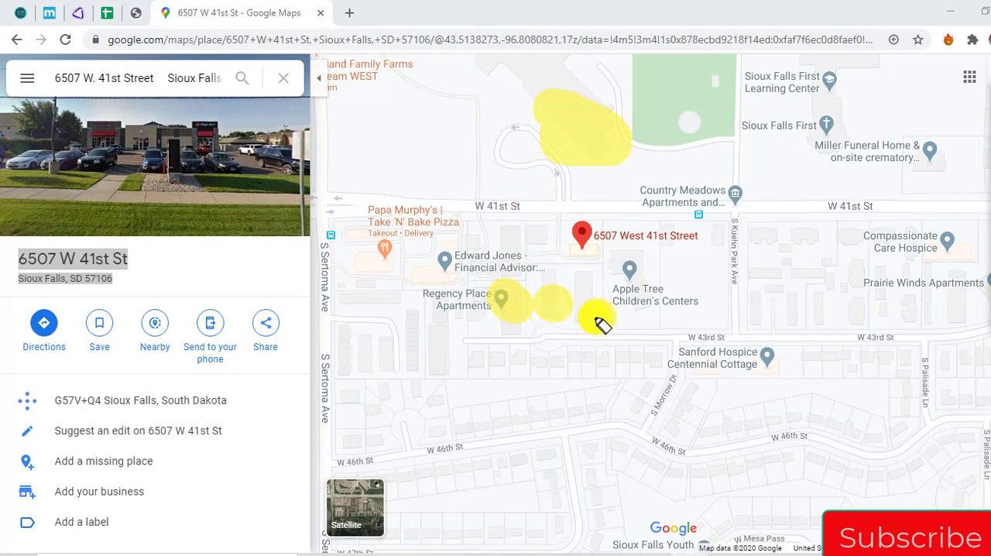
click(641, 280)
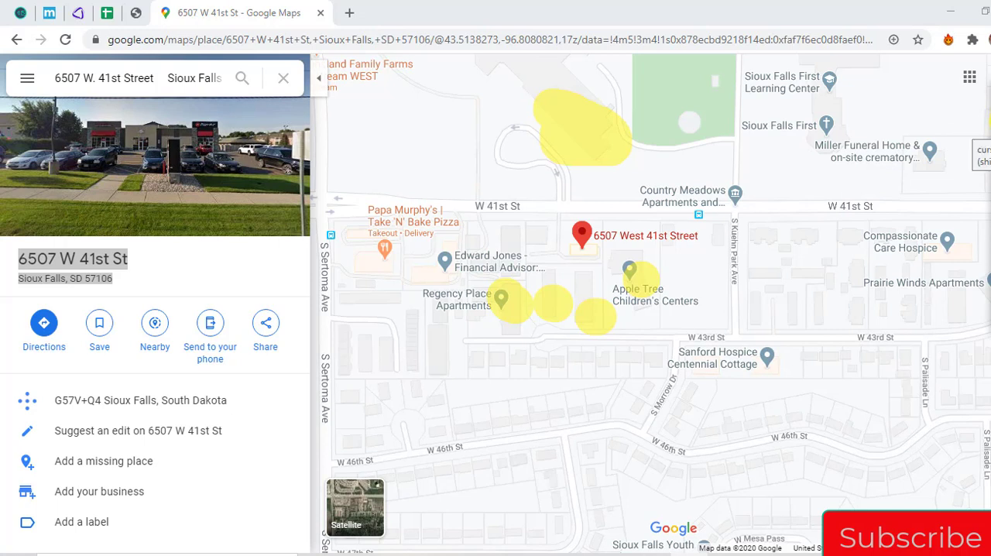
click(990, 230)
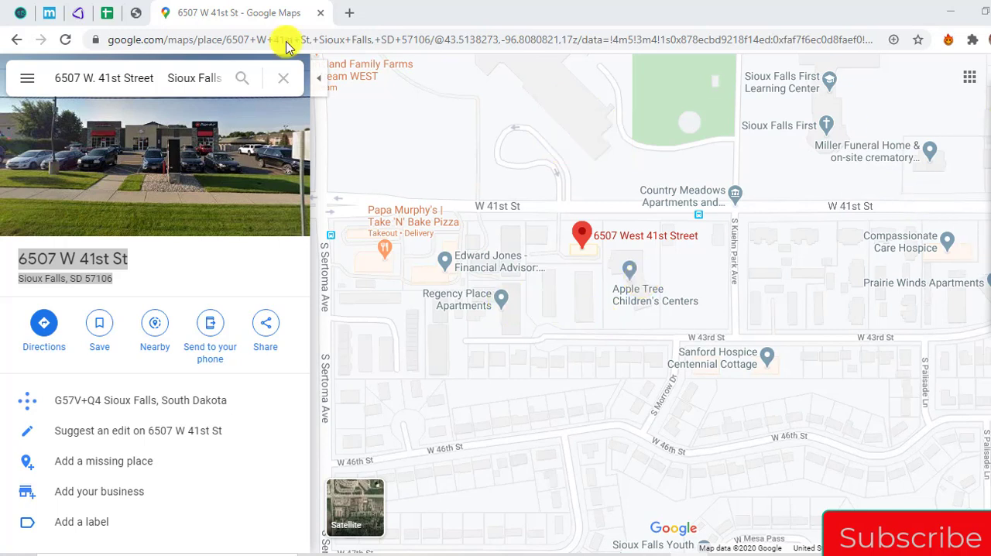
Compare the school building and looped driveway north of W 41st St on the AgentPro247 map with those in Google Maps
click(137, 13)
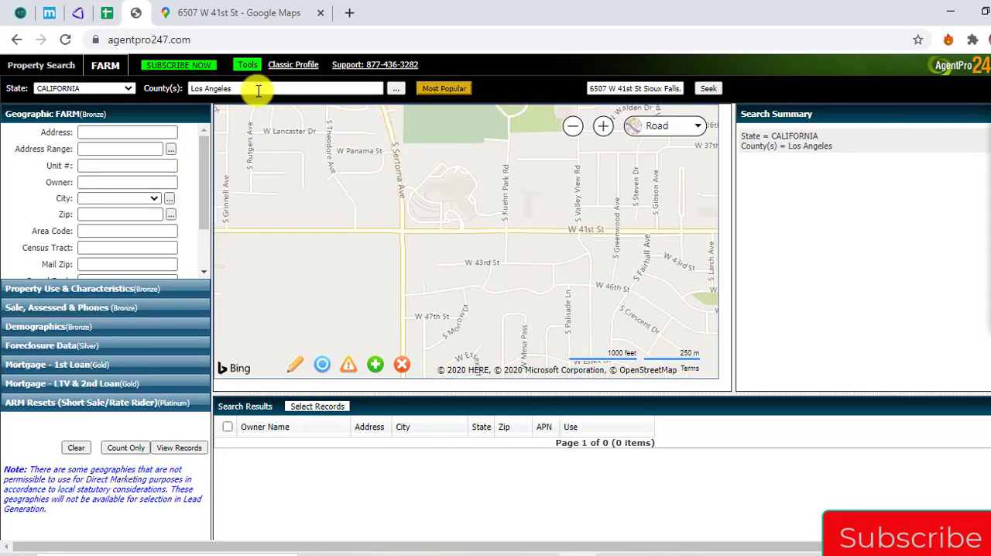
scroll(457, 245, up, 1)
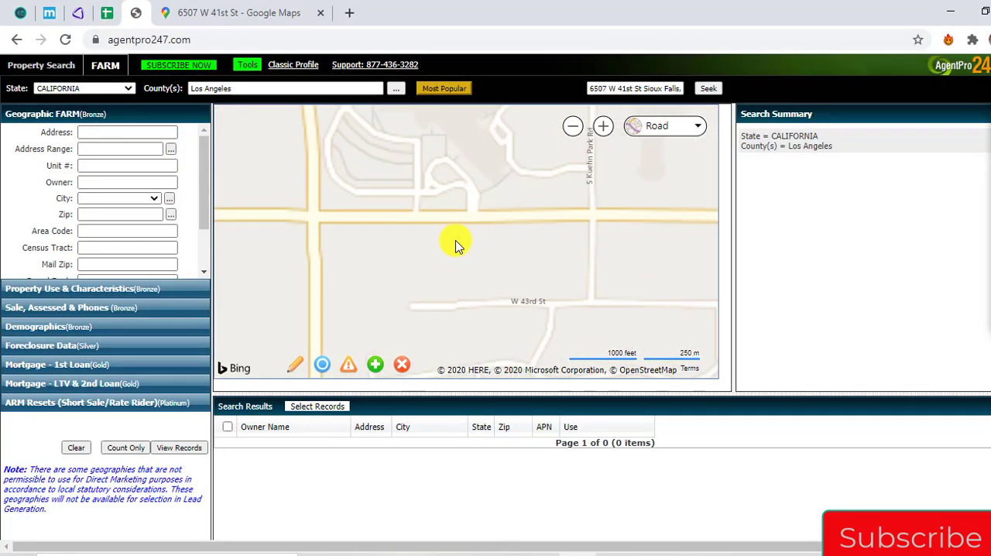
scroll(457, 240, up, 1)
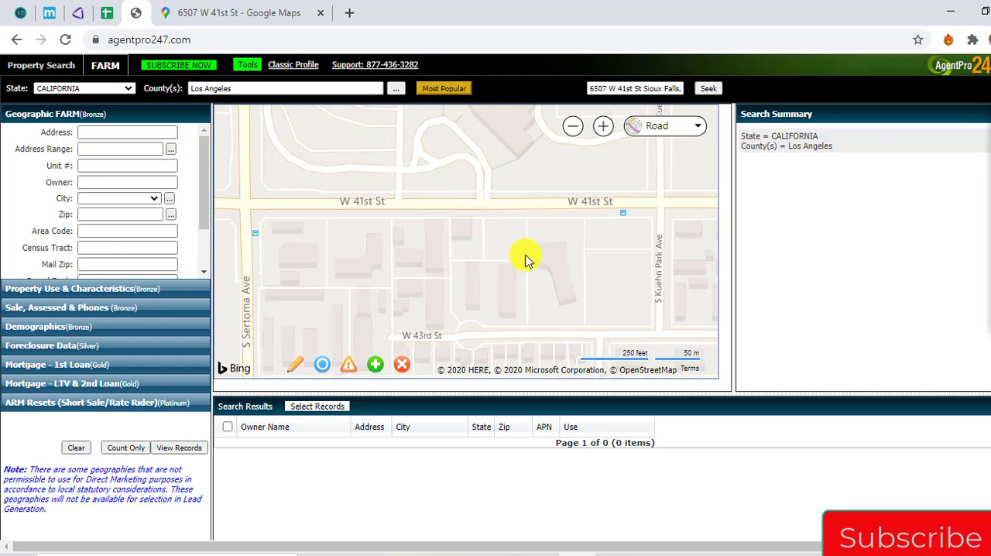
drag(515, 146, 526, 283)
click(287, 10)
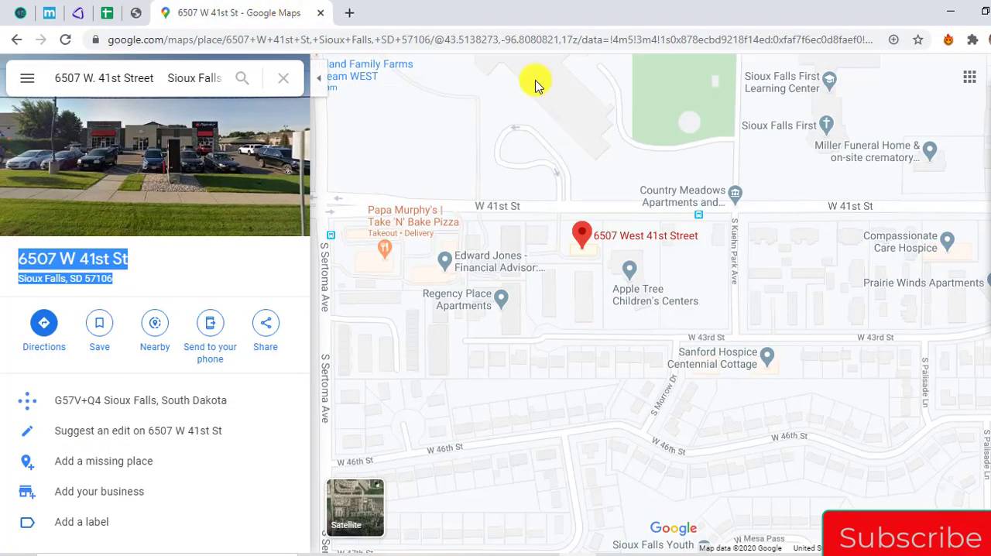
drag(532, 82, 534, 137)
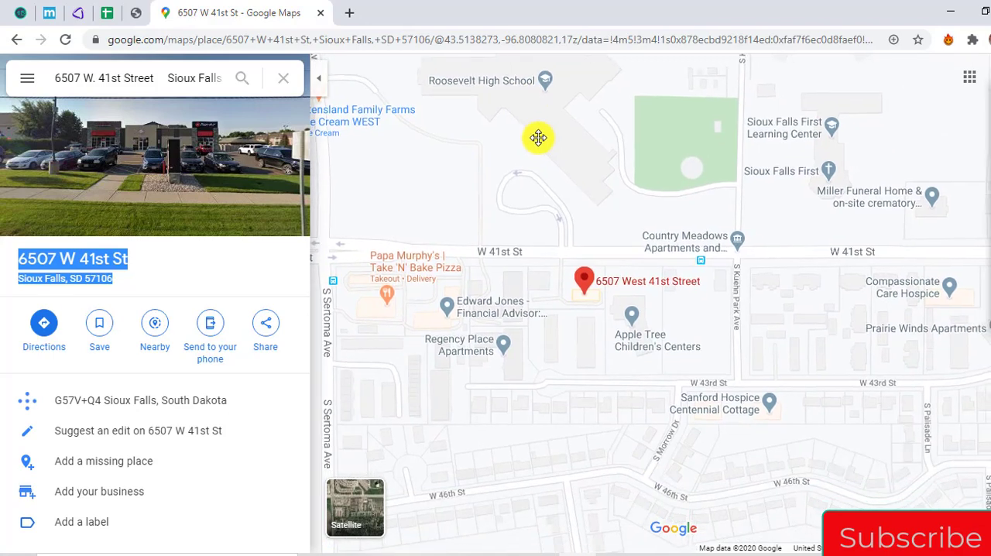
drag(563, 230, 566, 193)
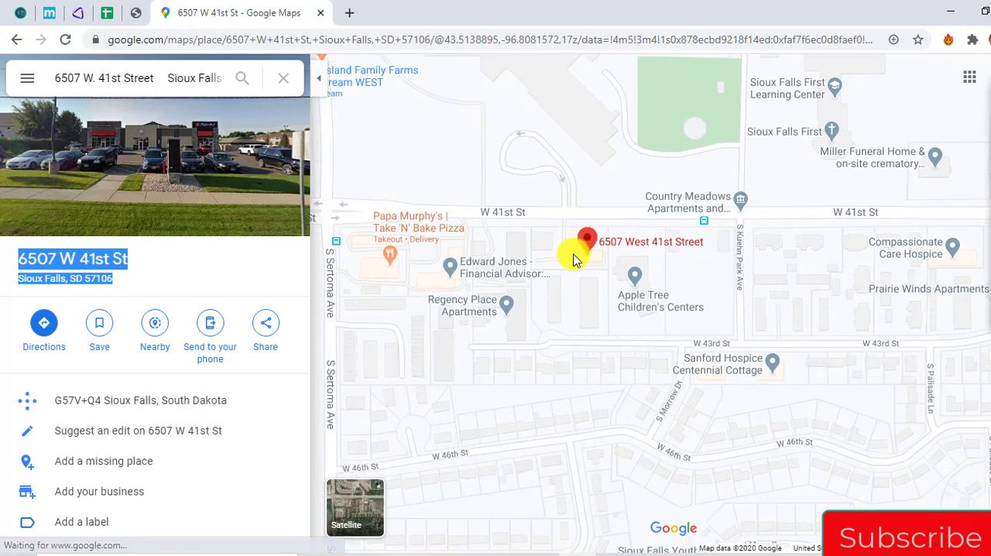
Compare the buildings south of W 41st St in AgentPro247 with those near the Google Maps pin, temporarily highlighting the latter
click(137, 14)
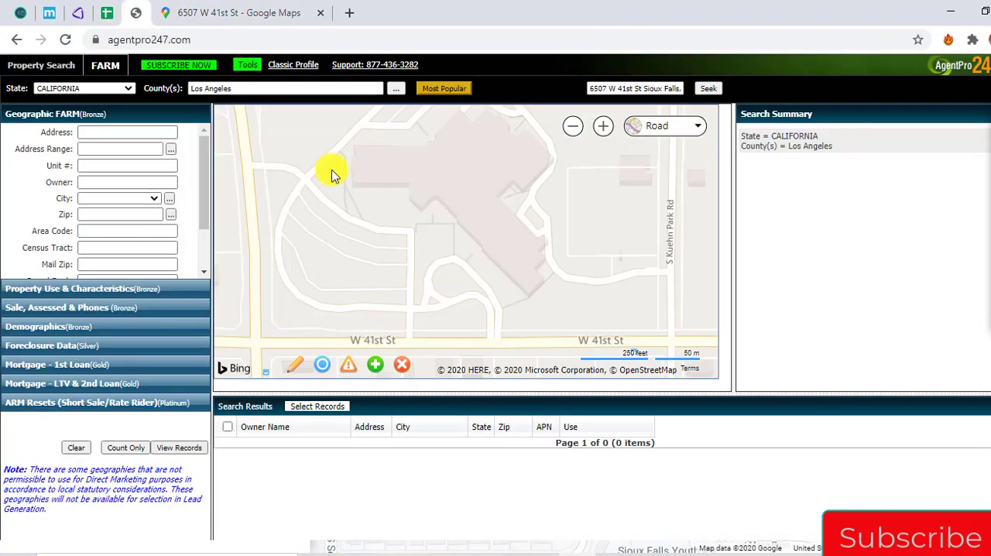
drag(504, 281, 420, 239)
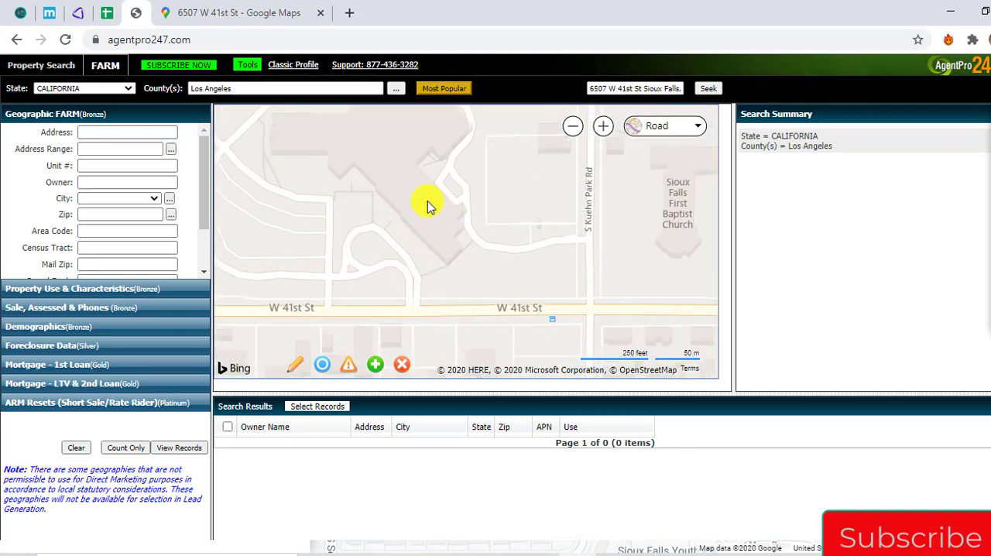
drag(468, 326, 452, 210)
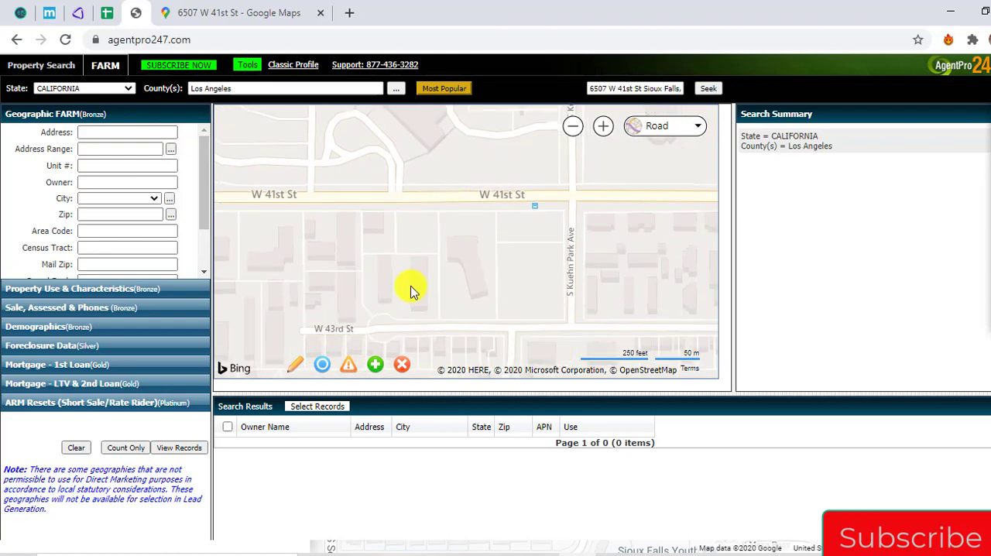
click(244, 9)
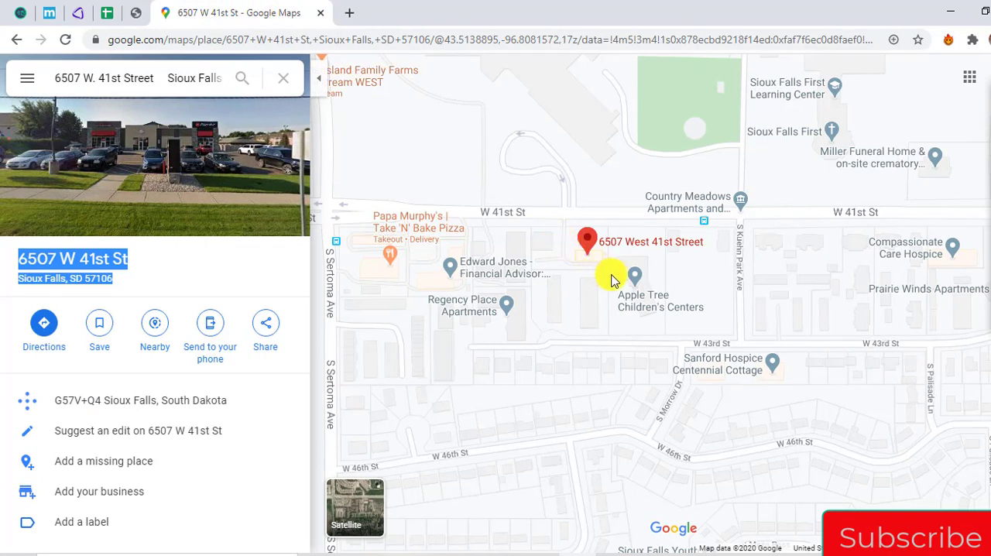
click(980, 139)
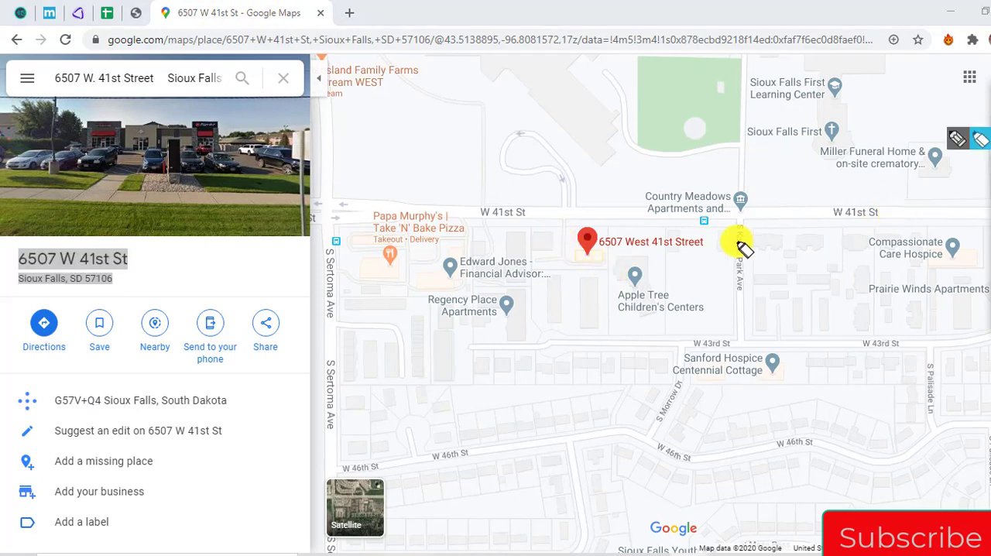
mouse_move(635, 261)
mouse_down()
mouse_move(663, 270)
mouse_move(637, 307)
mouse_up()
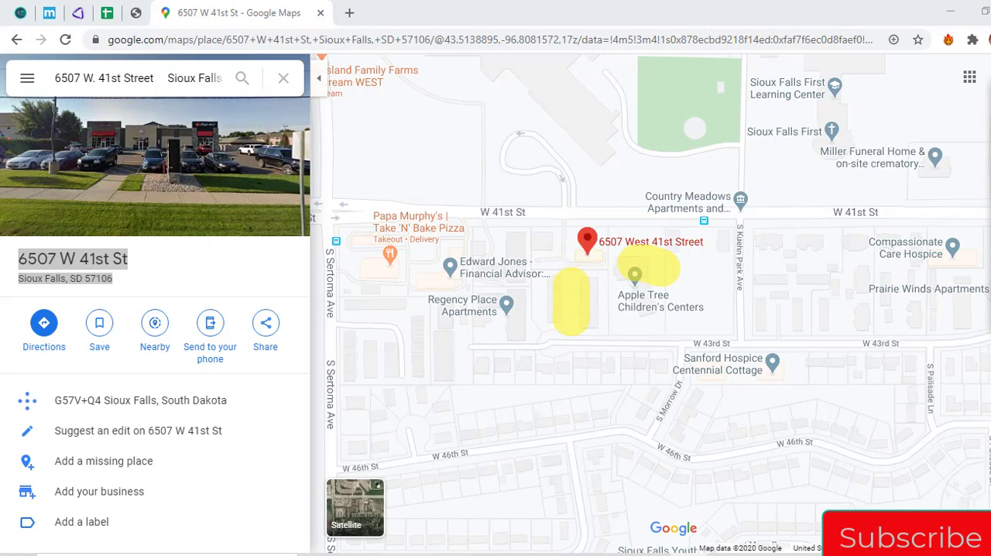
click(988, 233)
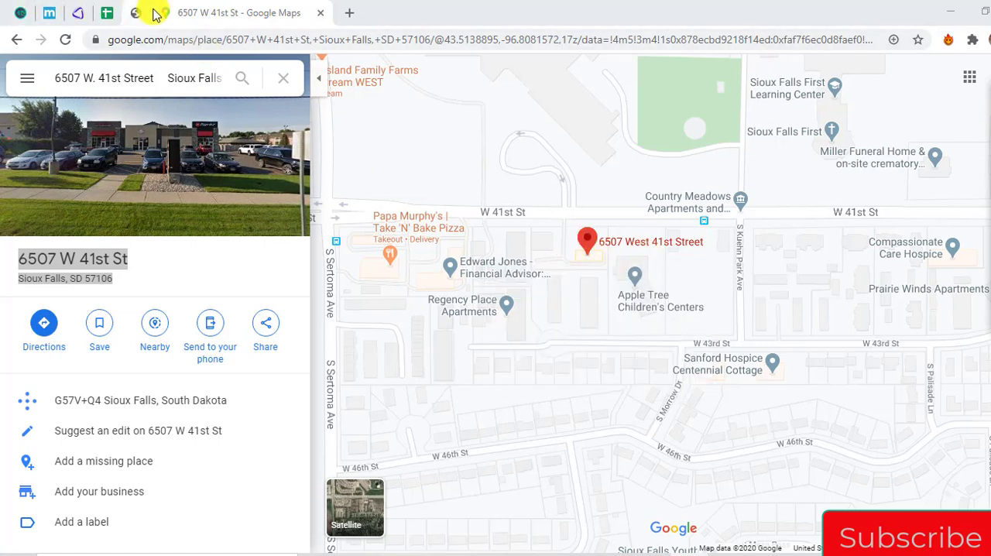
Highlight the matching buildings and the target lot south of W 41st St on the AgentPro247 map and compare with Google Maps
click(136, 13)
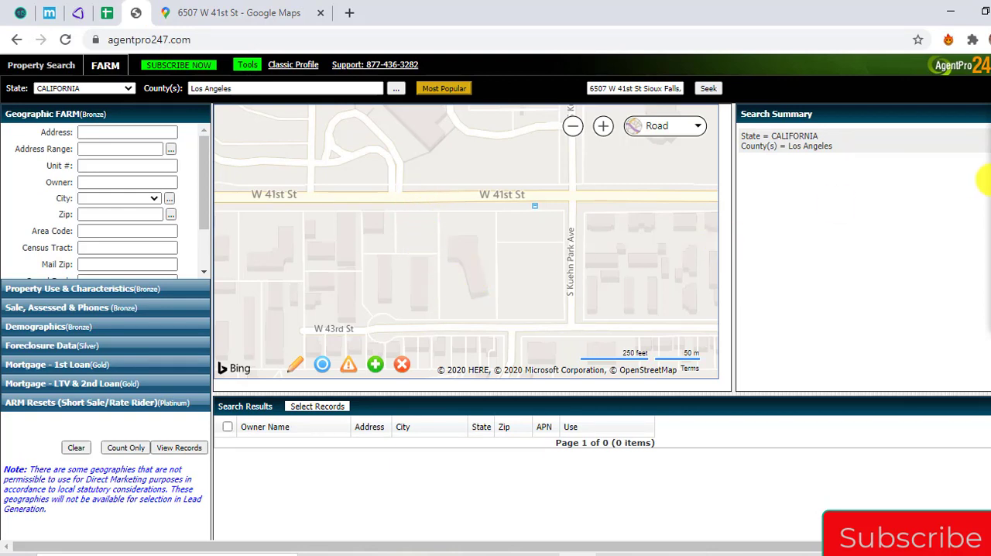
click(987, 181)
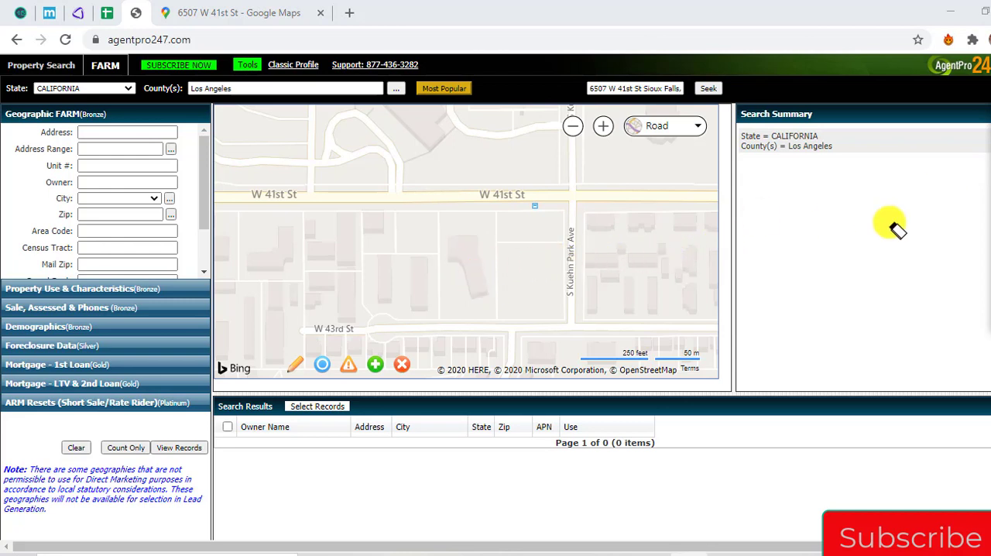
click(990, 140)
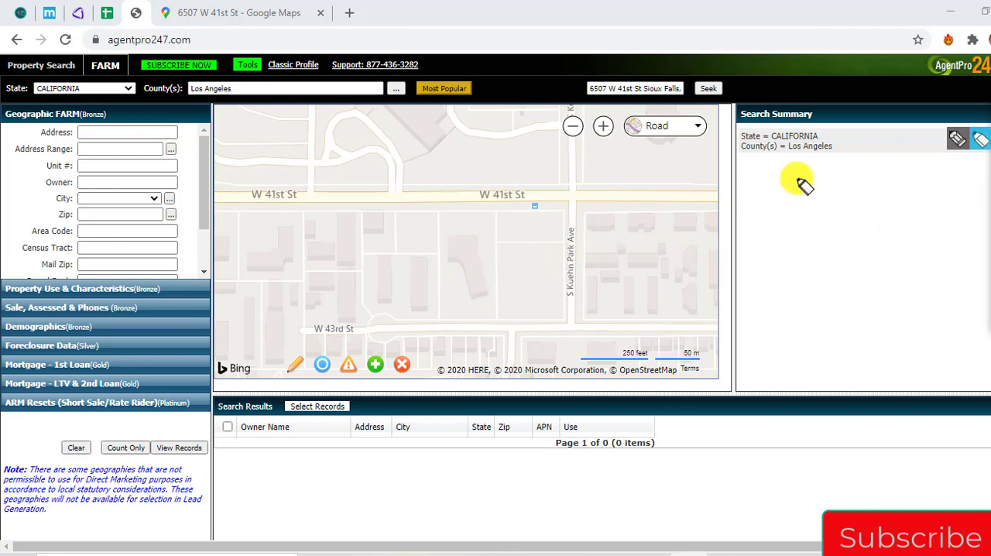
click(979, 140)
drag(511, 267, 537, 300)
drag(463, 270, 474, 284)
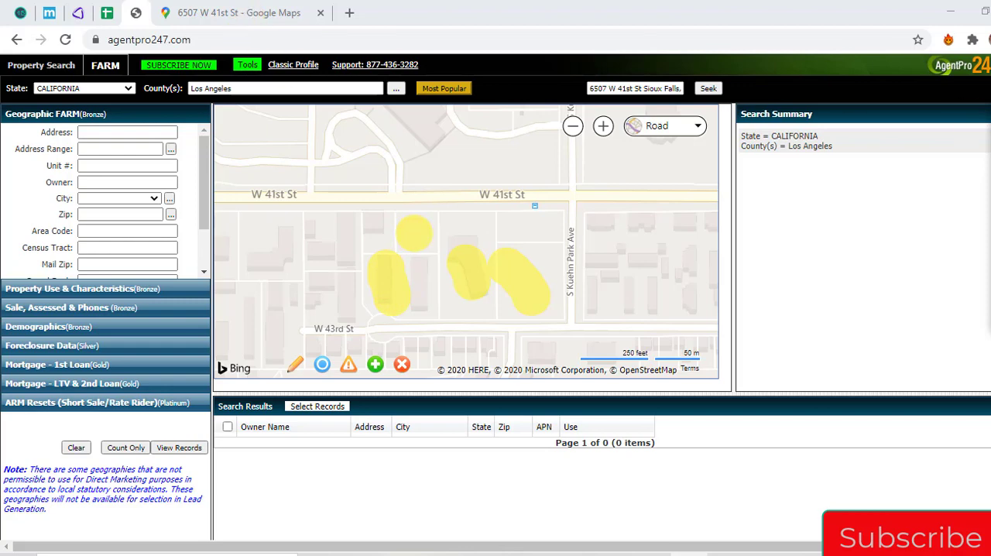
click(283, 7)
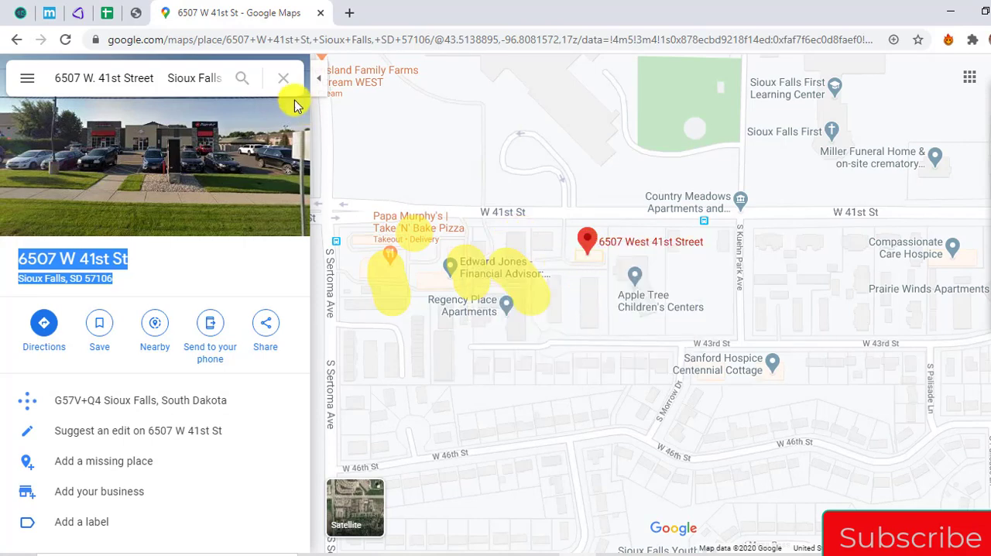
Select the matching parcel just south of W 41st St in AgentPro247, clear the highlighter marks, and display the parcel's owner details
click(138, 9)
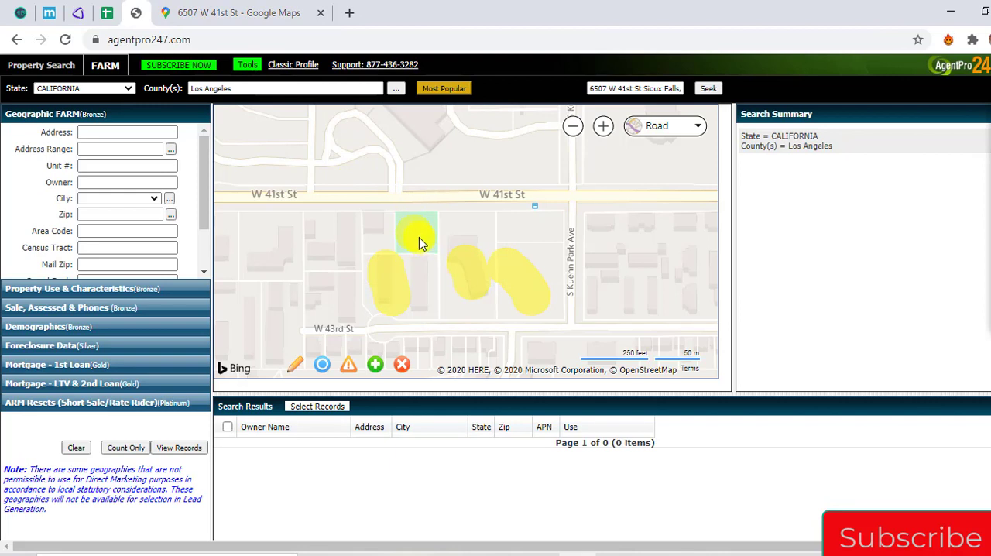
click(986, 184)
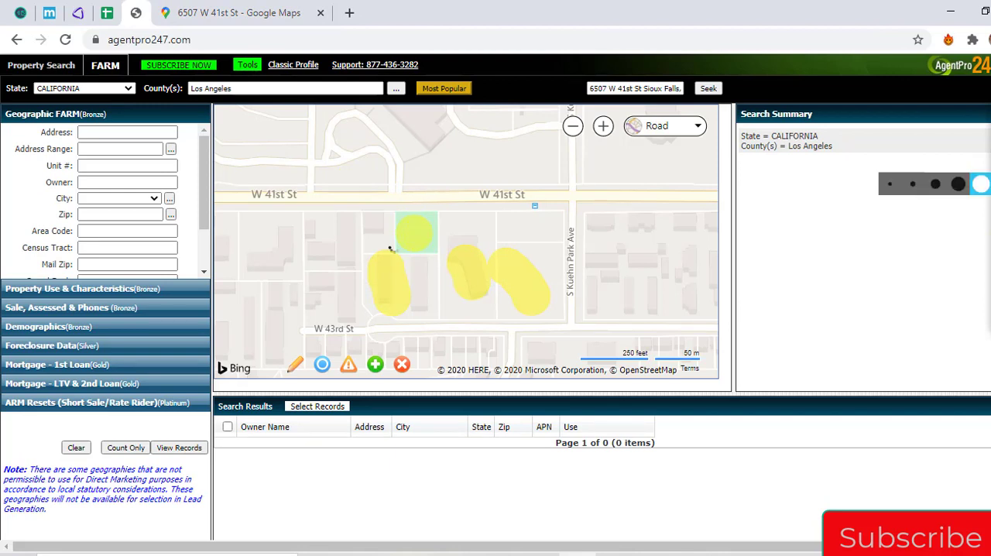
click(988, 235)
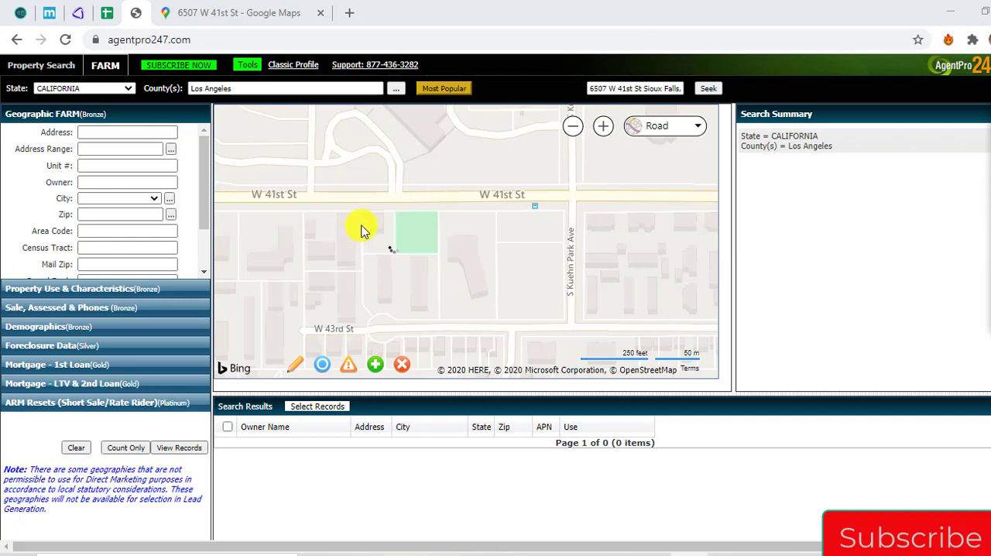
click(415, 245)
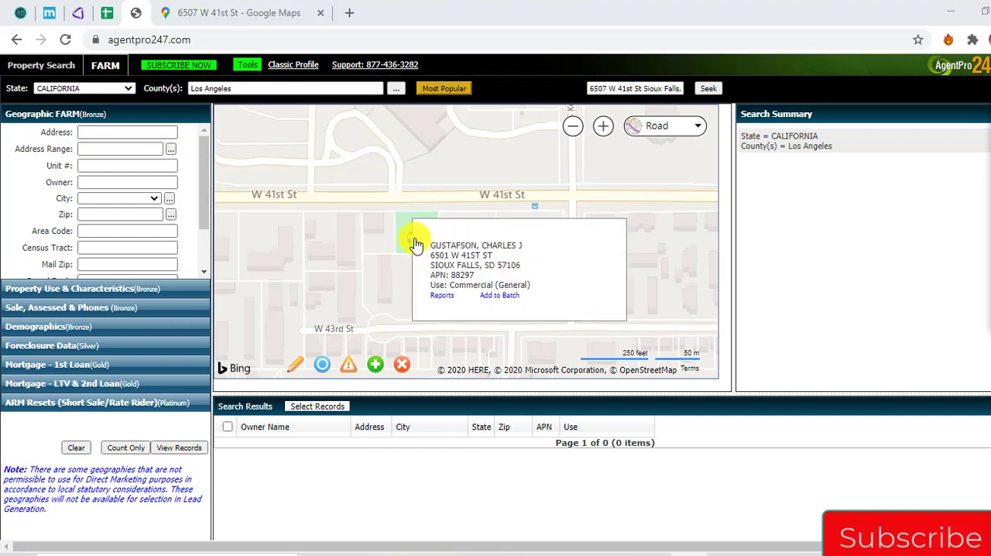
mouse_move(419, 250)
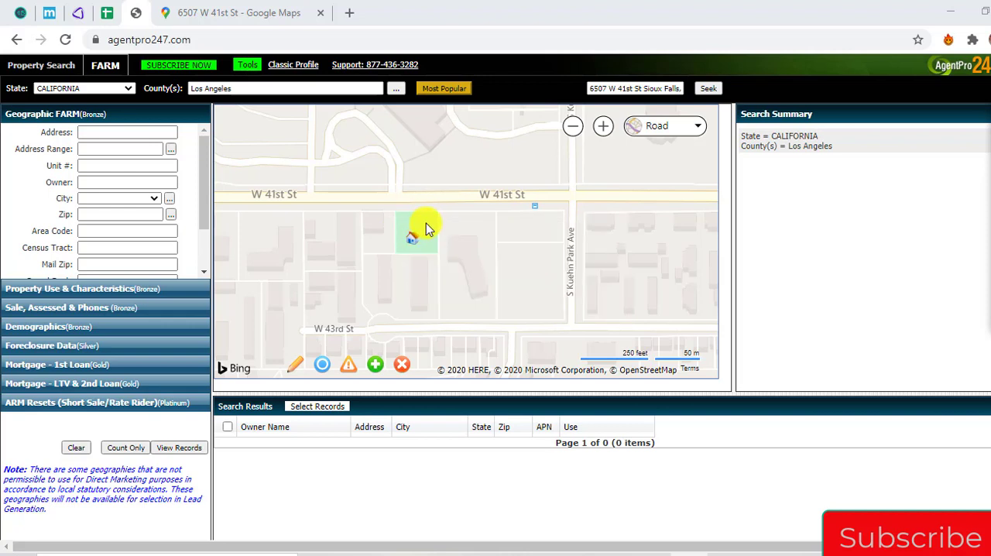
Display the details of the selected parcel south of W 41st St and copy its street address, city, state and zip
drag(428, 228, 268, 325)
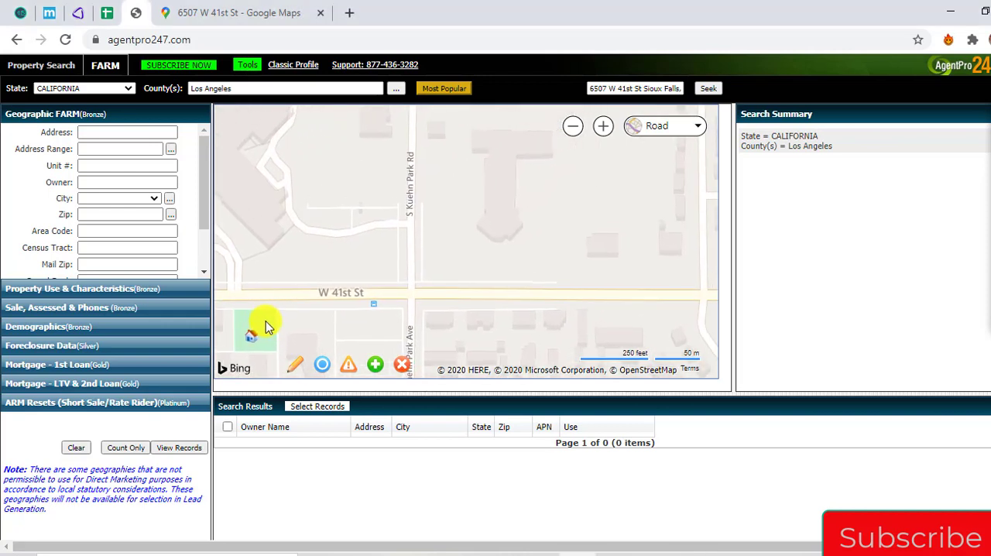
mouse_move(250, 338)
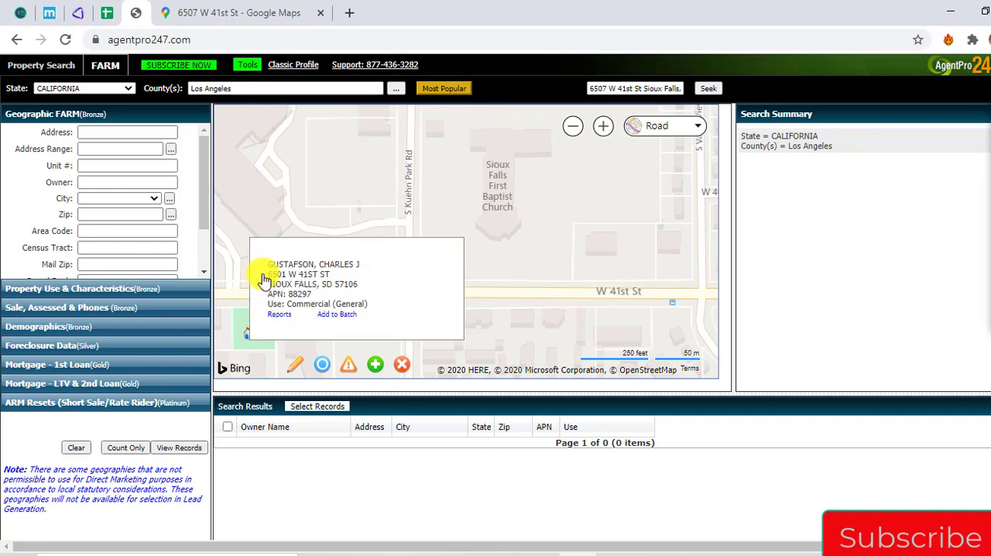
drag(264, 275, 372, 290)
key(ctrl+c)
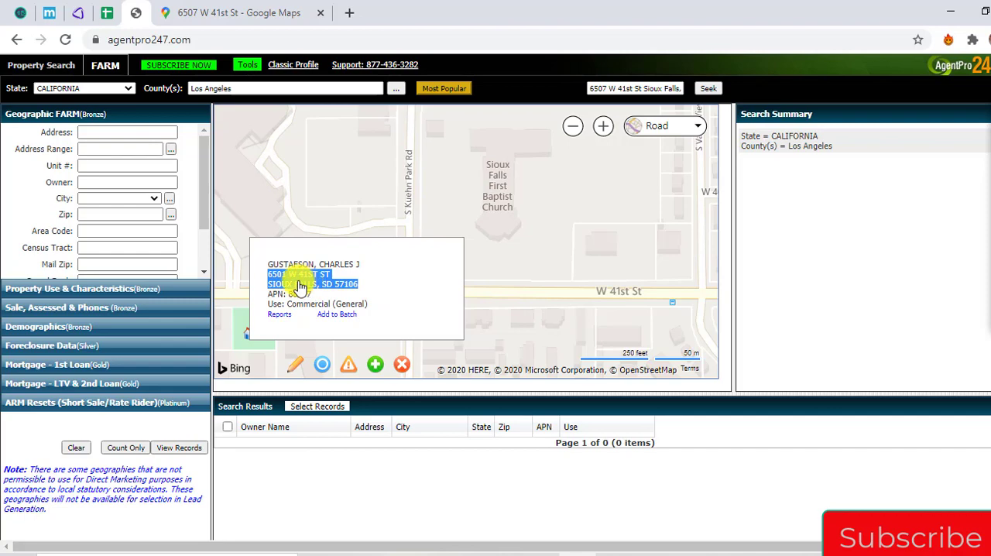
Look up the copied address in REIPro, adding a comma after the street, and copy the owner's name and mailing address from the tax info
click(79, 12)
click(434, 250)
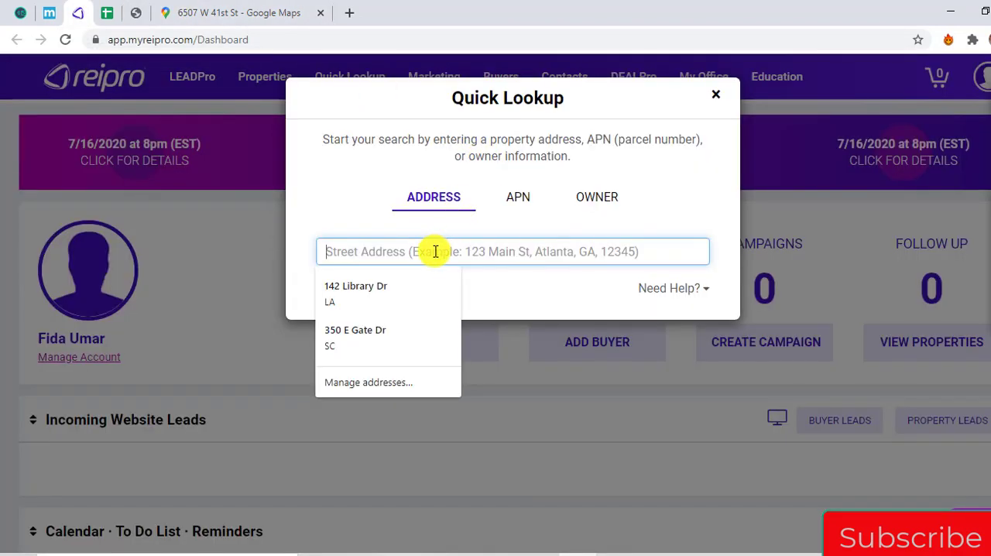
key(ctrl+v)
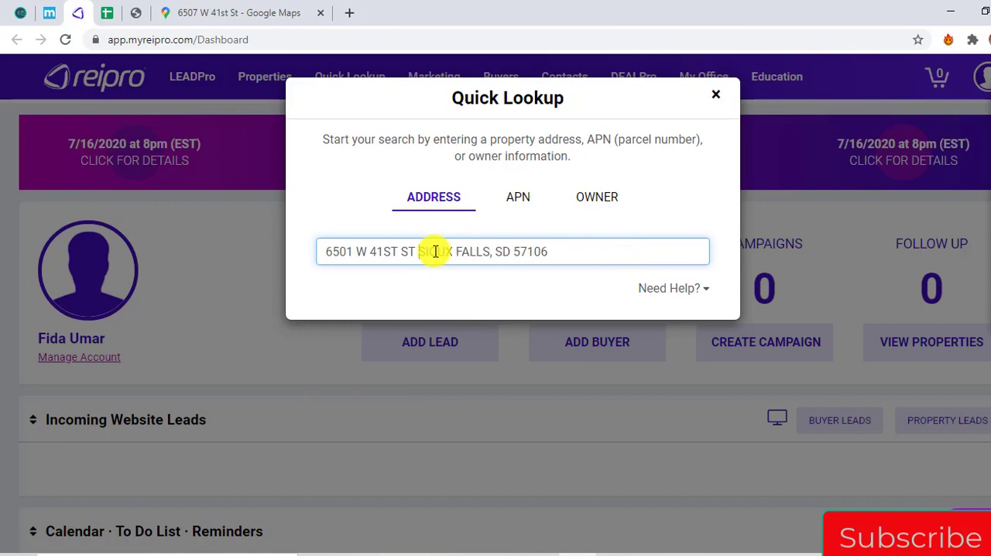
text(,)
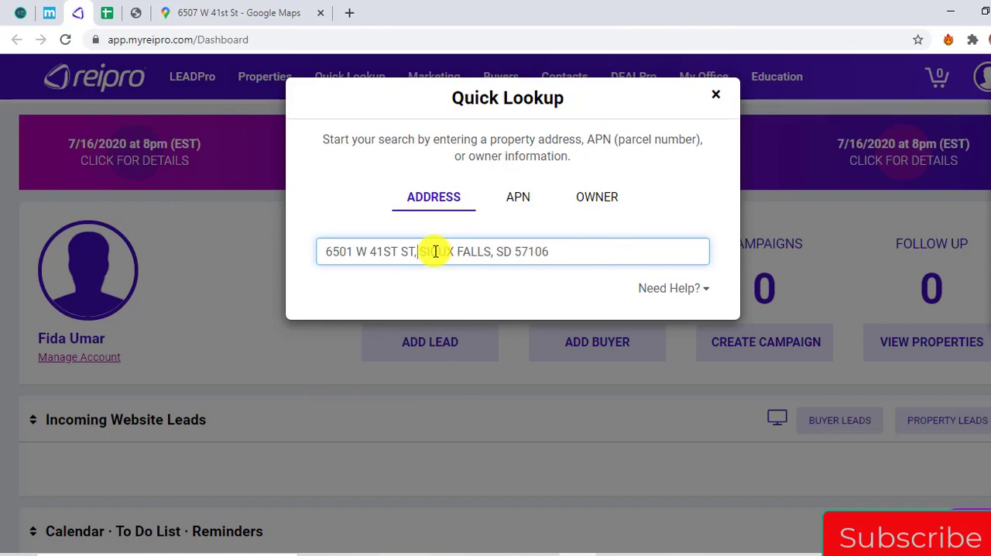
click(549, 294)
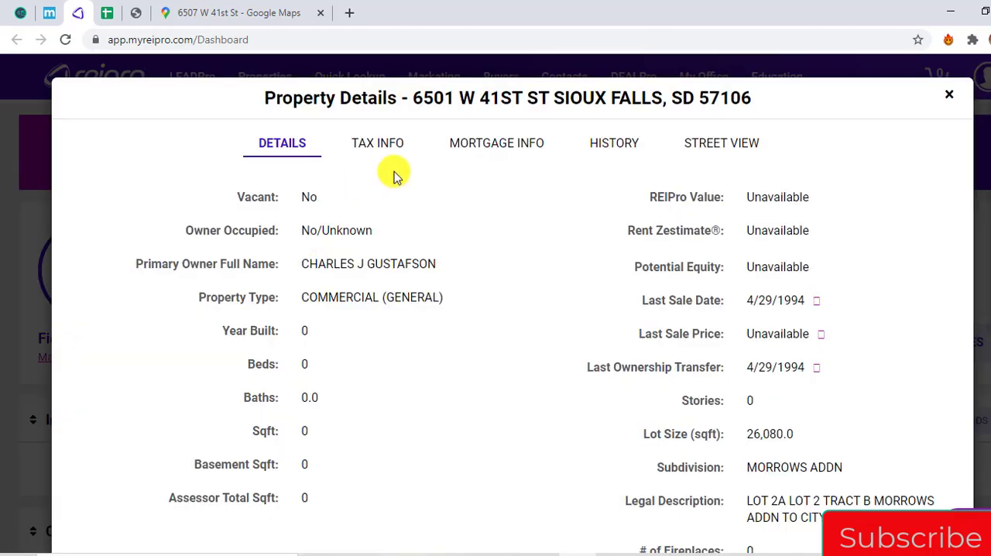
click(394, 144)
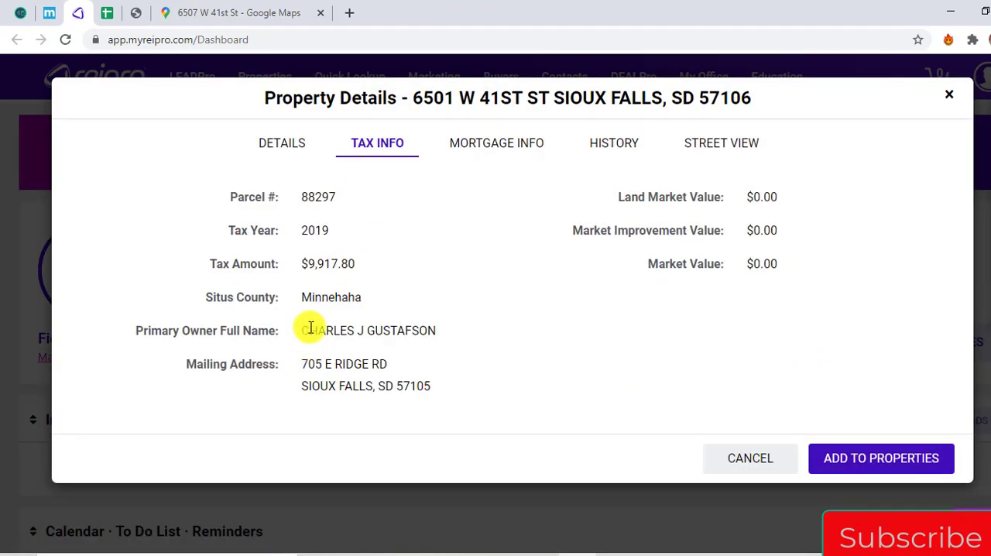
drag(309, 330, 443, 391)
key(ctrl+c)
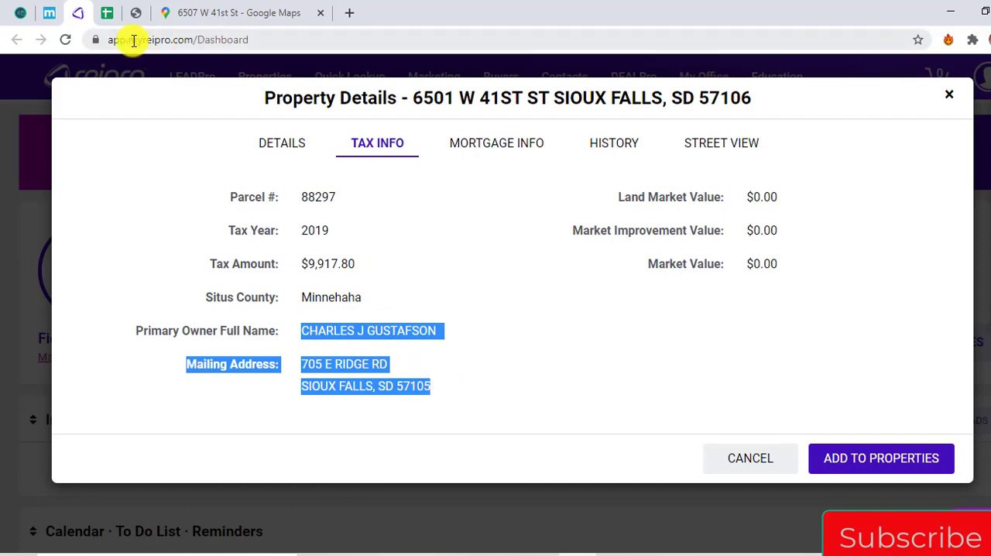
Switch to the PizzaHut spreadsheet and enter only the copied owner's full name as the Owner Entity in row 555
click(107, 13)
key(Right)
key(Right)
key(Right)
key(Right)
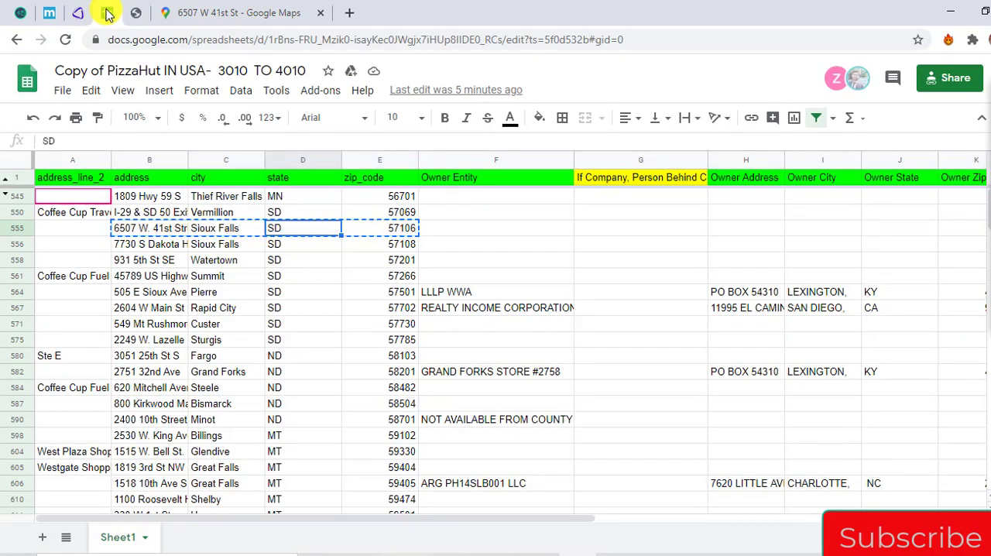
key(ctrl+v)
key(BackSpace)
key(BackSpace)
key(BackSpace)
key(BackSpace)
key(BackSpace)
key(BackSpace)
key(BackSpace)
key(BackSpace)
key(BackSpace)
key(BackSpace)
key(BackSpace)
key(BackSpace)
key(BackSpace)
key(BackSpace)
key(BackSpace)
key(BackSpace)
key(BackSpace)
key(BackSpace)
key(BackSpace)
key(BackSpace)
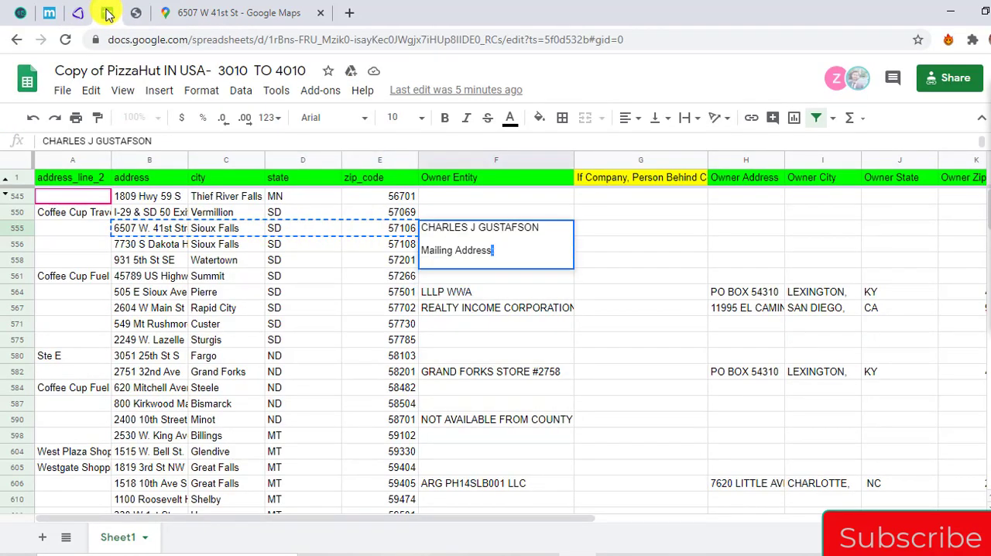
key(BackSpace)
key(BackSpace)
key(BackSpace)
key(Return)
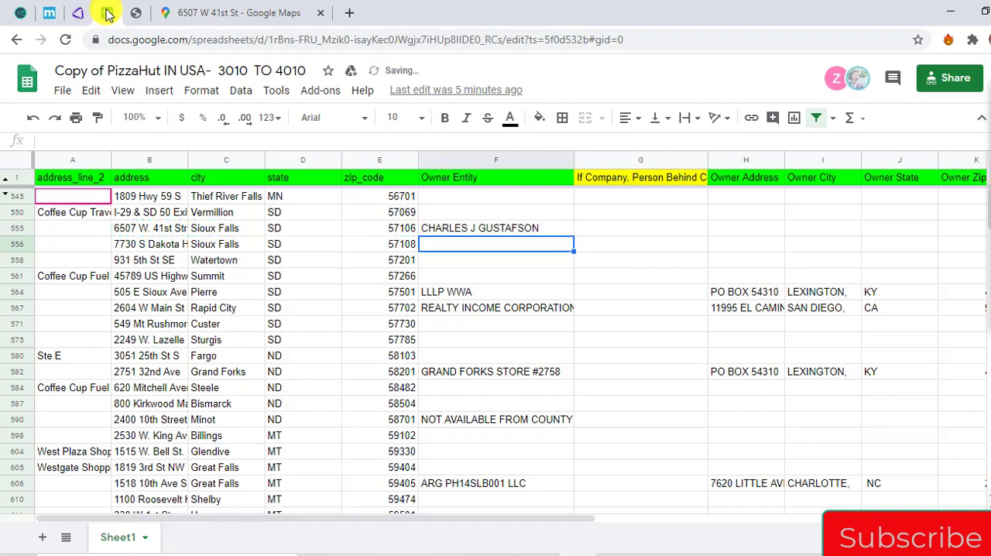
Fill in the Owner Address of row 555 with only the street line of the owner's mailing address
key(Up)
key(Right)
key(Right)
key(F2)
key(shift+Home)
key(ctrl+c)
key(BackSpace)
key(BackSpace)
key(BackSpace)
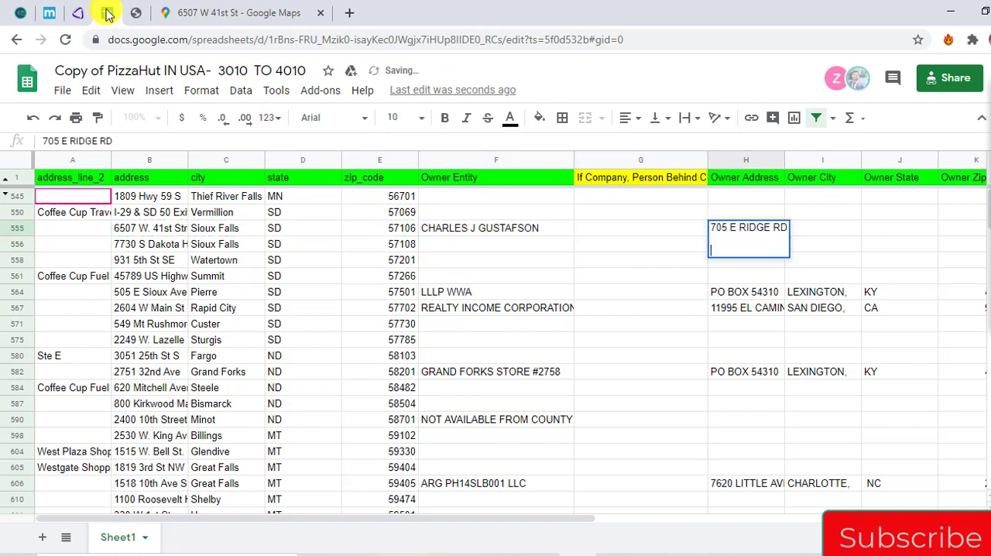
Fill in the Owner City of row 555 with the city, state and zip line of the owner's mailing address
key(Tab)
key(ctrl+v)
key(Return)
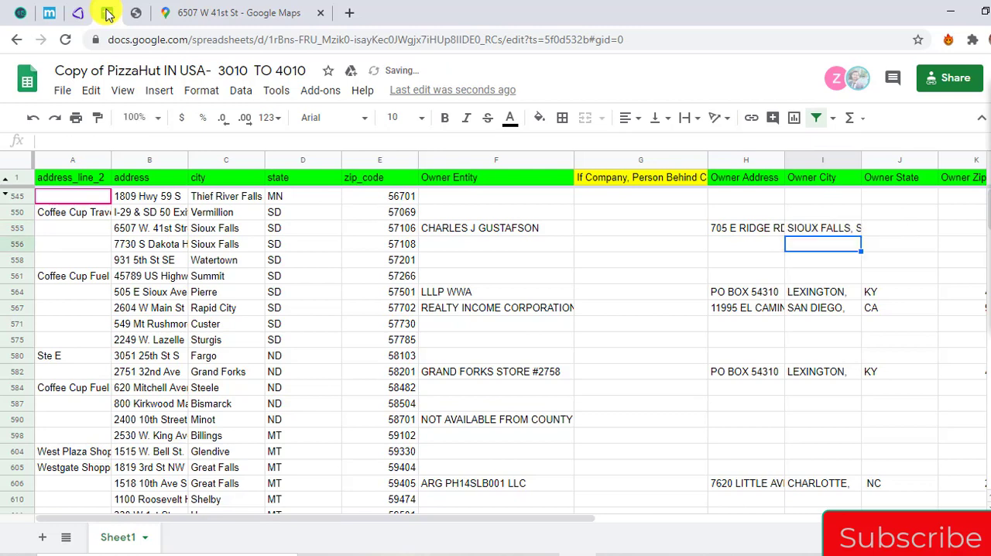
Copy the address, city, state and zip code of the next store in row 556, cells B556 to E556
key(Left)
key(Left)
key(Left)
key(Left)
key(Left)
key(Left)
key(Left)
key(shift+Right)
key(shift+Right)
key(shift+Right)
key(ctrl+c)
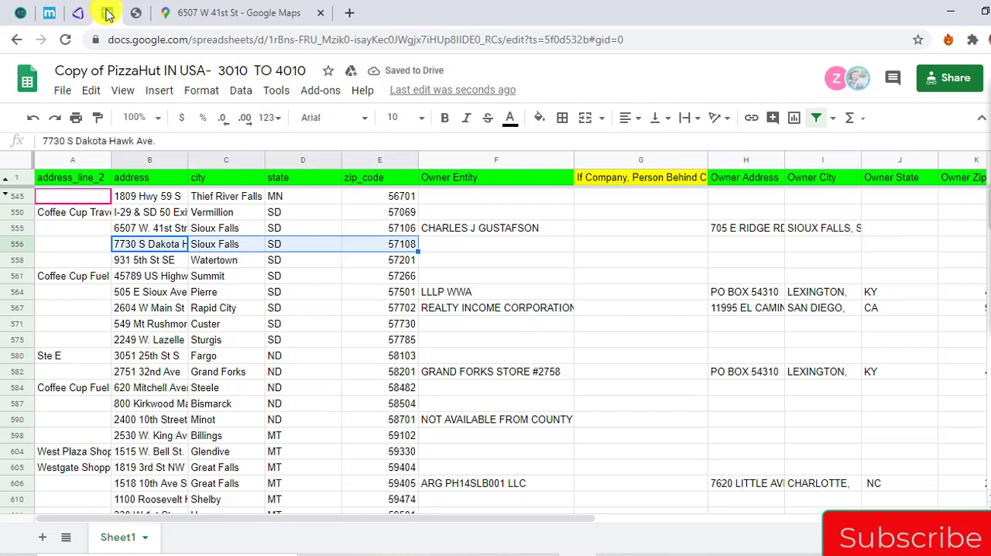
Switch to Google Maps and search for the store address copied from row 556
click(224, 12)
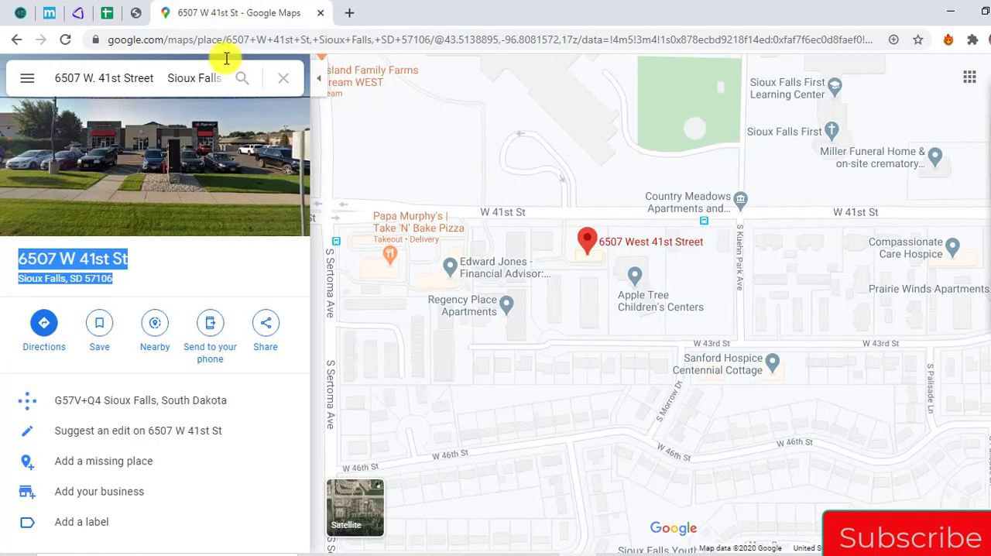
click(168, 81)
key(ctrl+a)
key(ctrl+v)
key(Return)
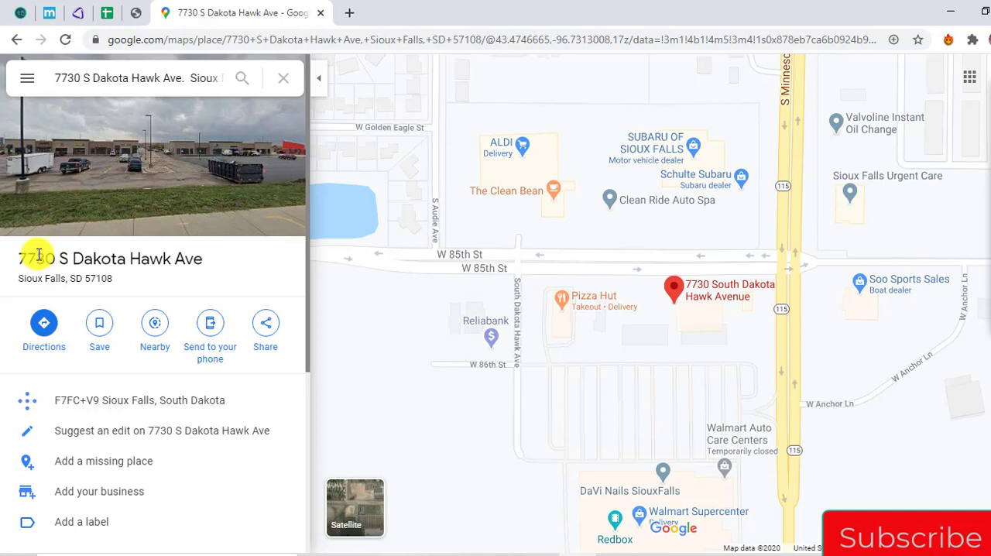
Copy the store's full address from Google Maps, seek it in AgentPro247, and show that map in Road view
drag(39, 255, 96, 281)
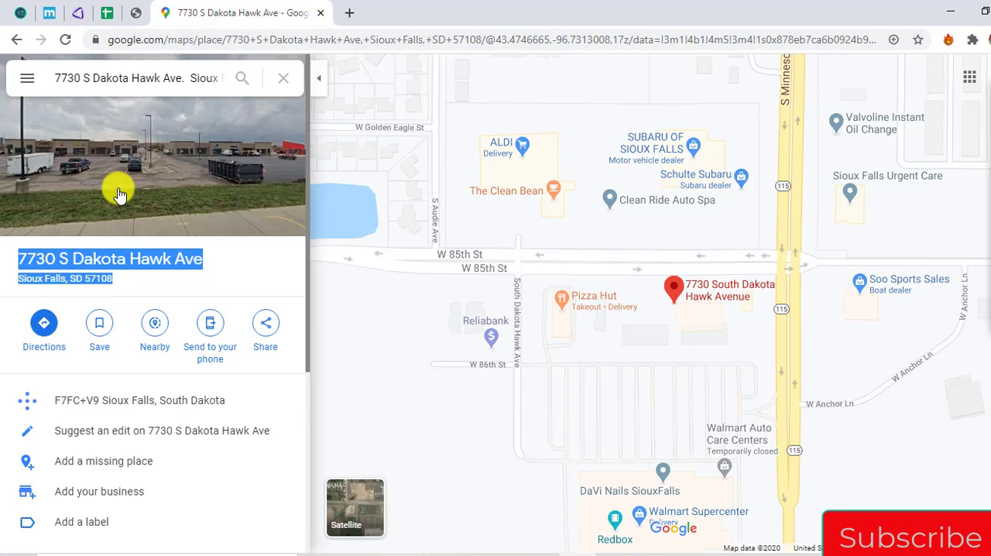
click(136, 13)
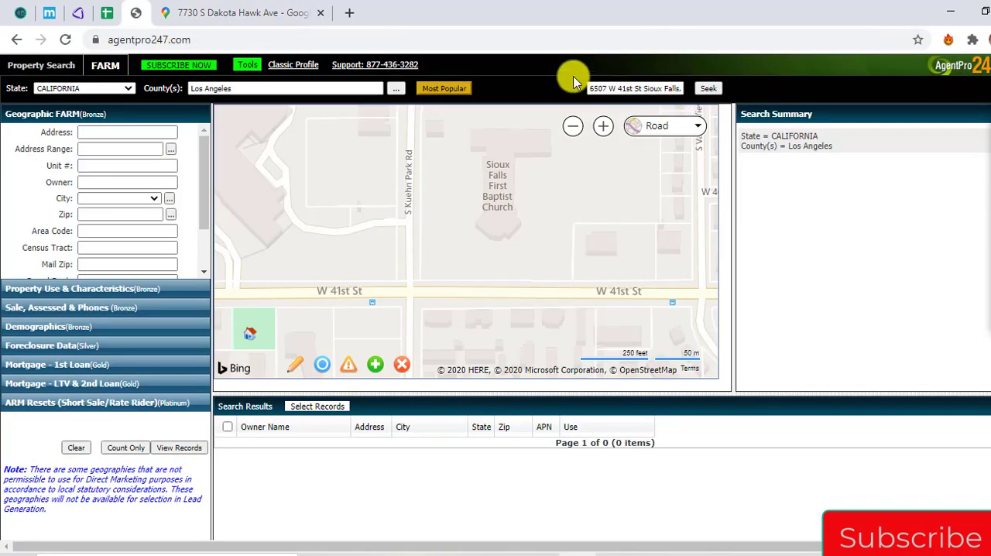
click(635, 88)
key(ctrl+a)
key(ctrl+v)
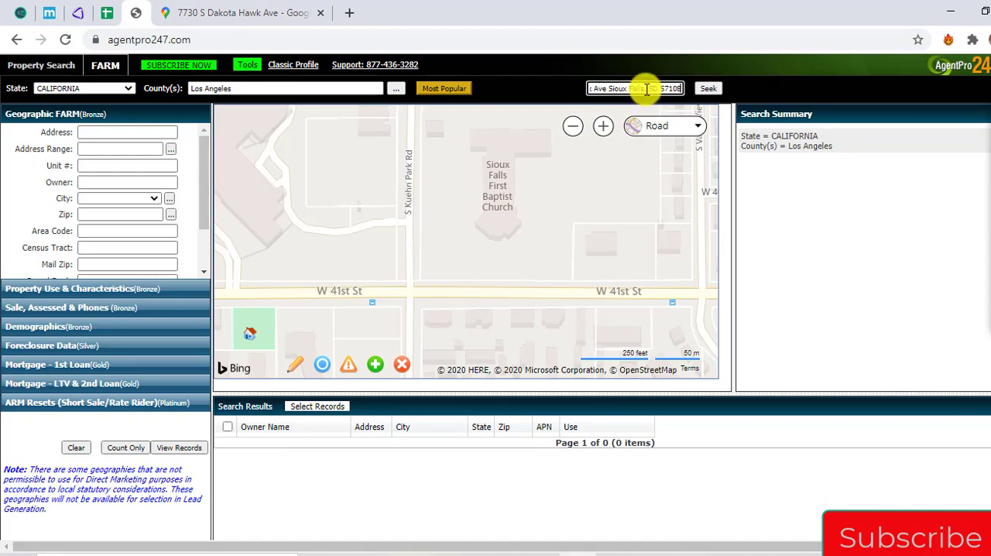
click(709, 89)
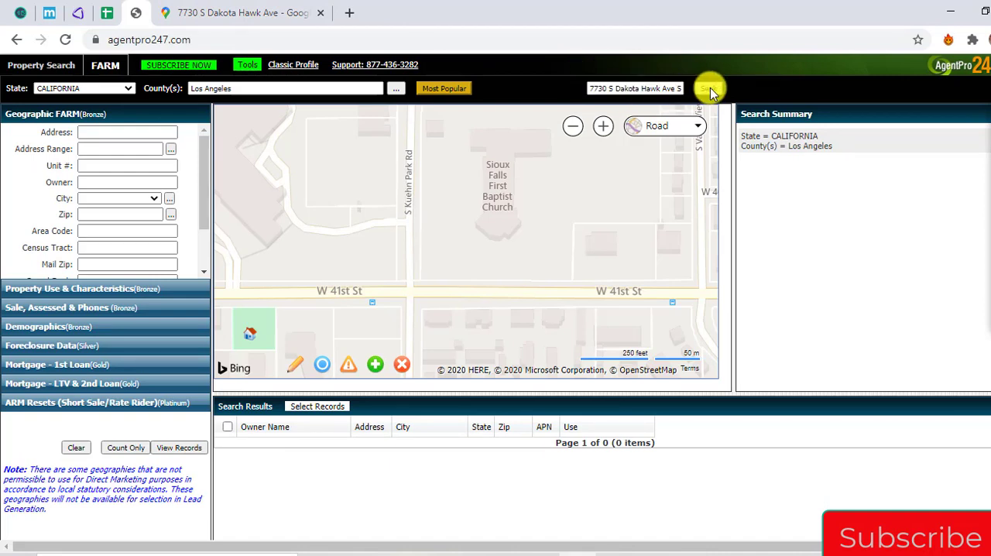
click(667, 125)
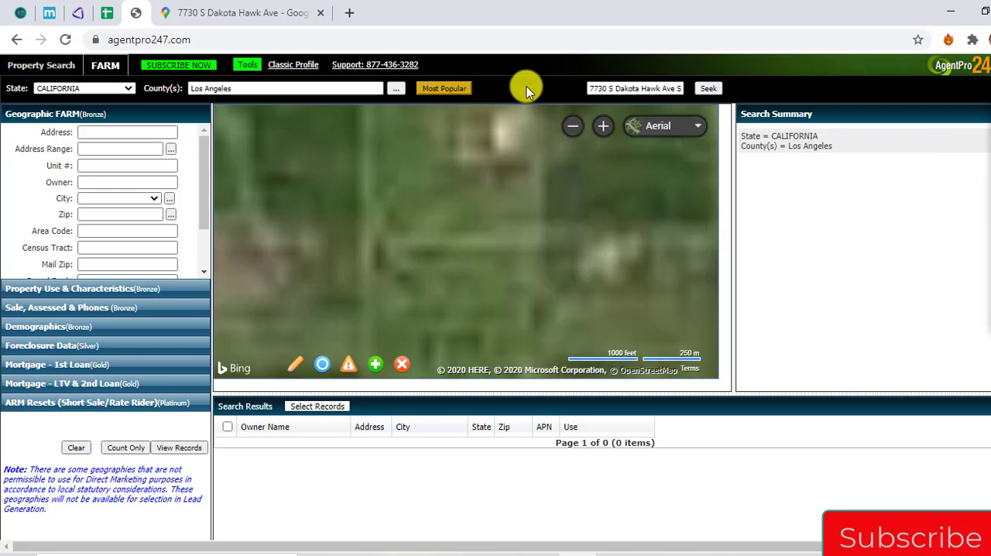
click(696, 126)
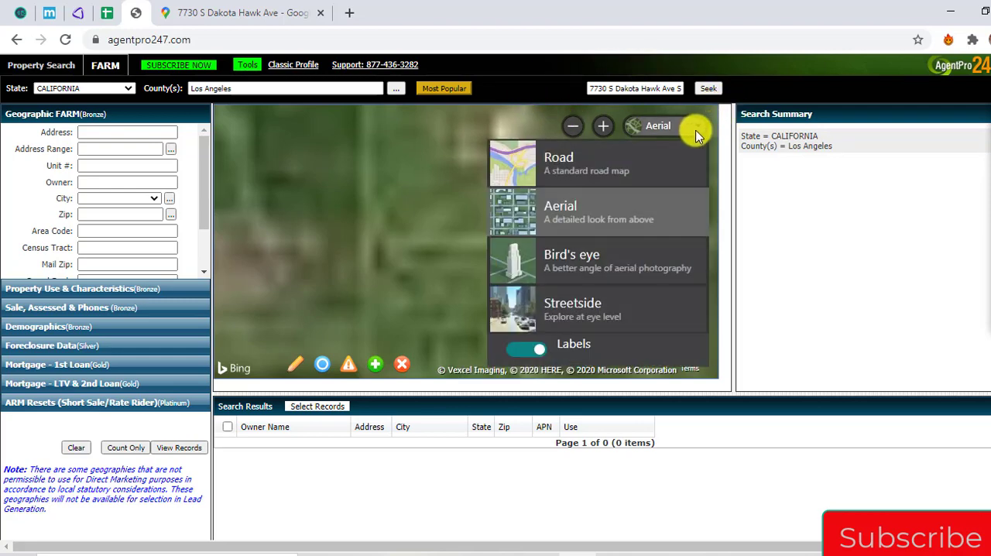
Compare the streets around the Google Maps pin with the W 85th St and Minnesota Ave area on the AgentPro247 map
click(251, 8)
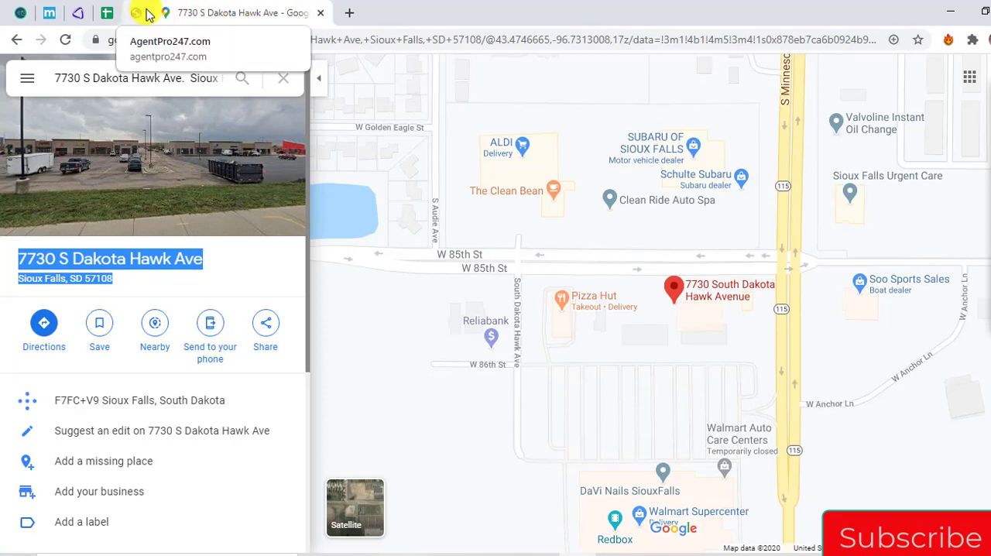
click(140, 13)
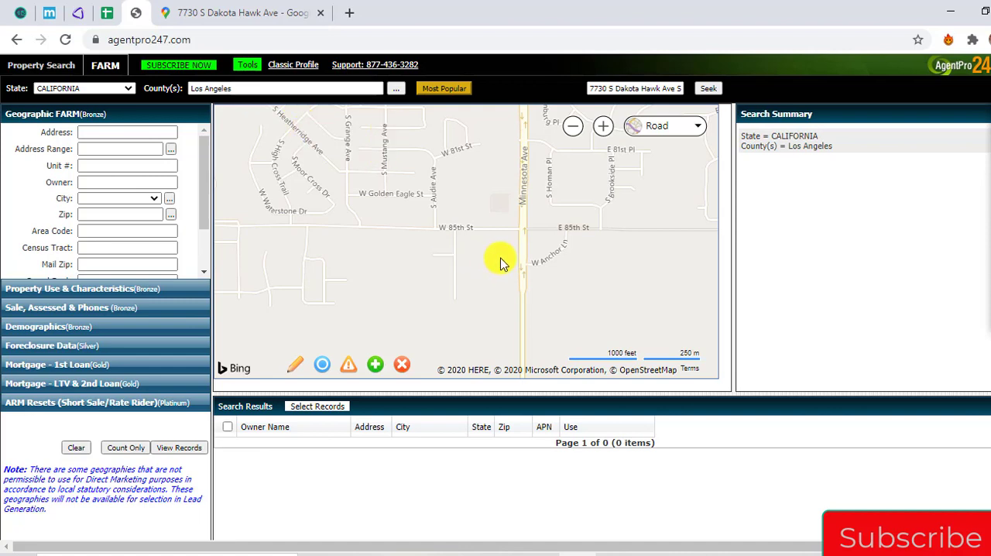
scroll(500, 263, up, 2)
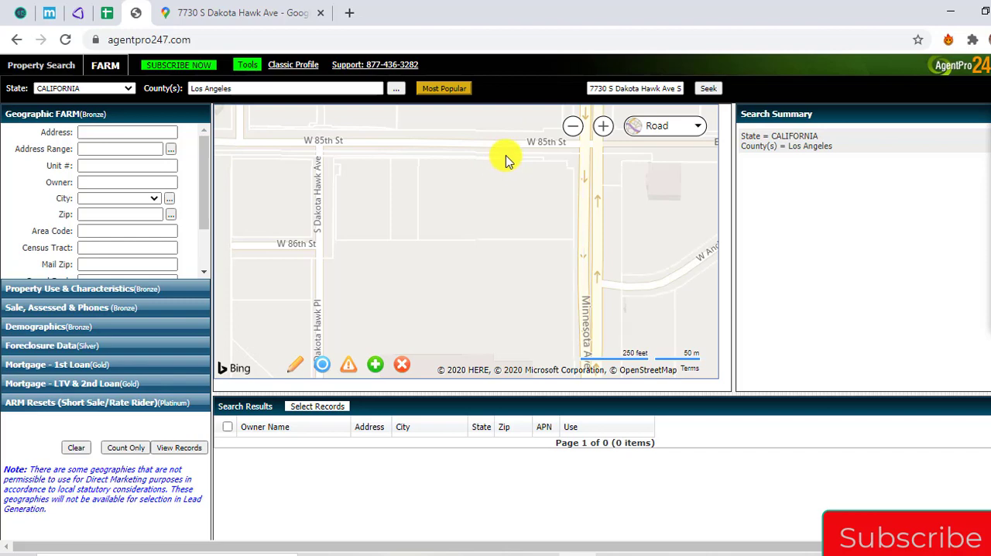
drag(506, 170, 489, 269)
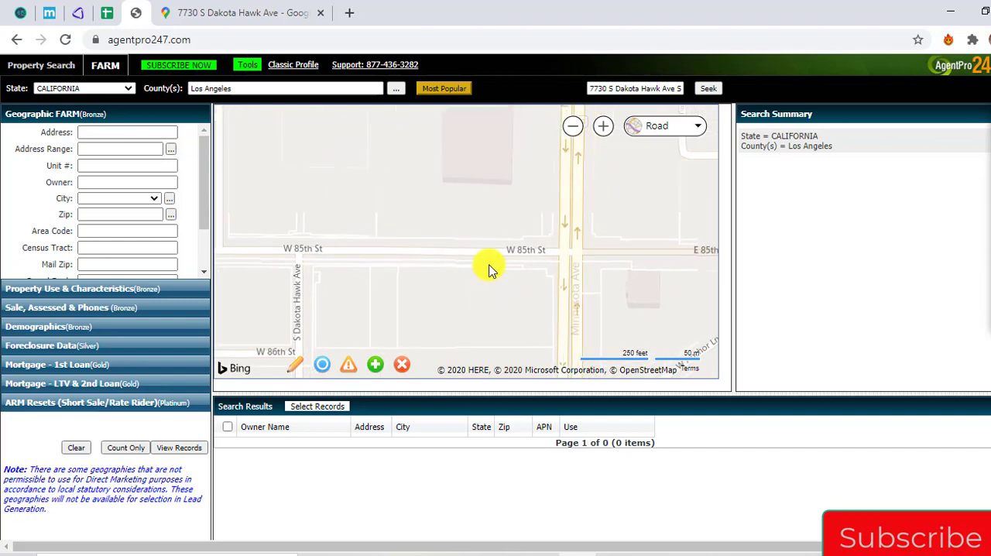
Highlight the Subaru dealership area north of W 85th St in Google Maps and compare it with the AgentPro247 map
click(285, 11)
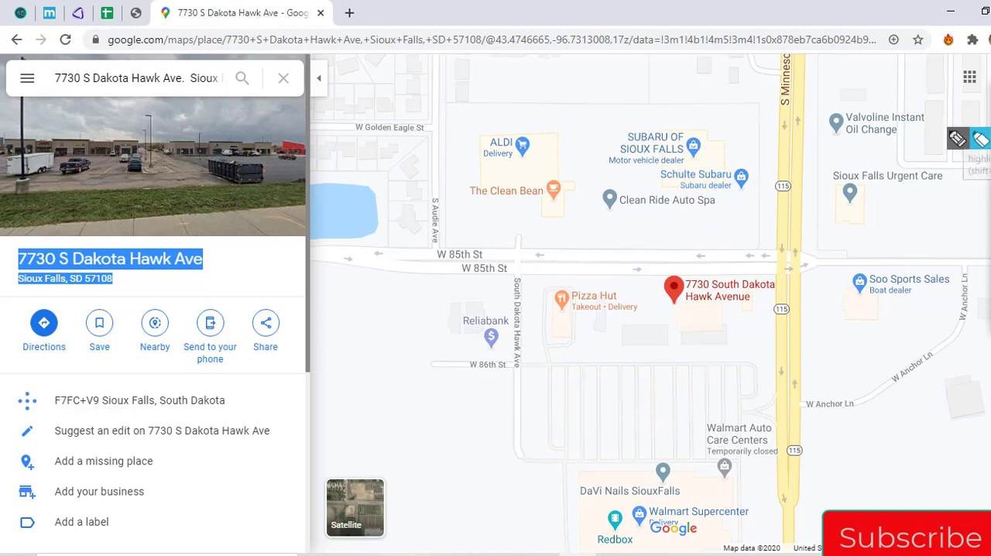
click(982, 139)
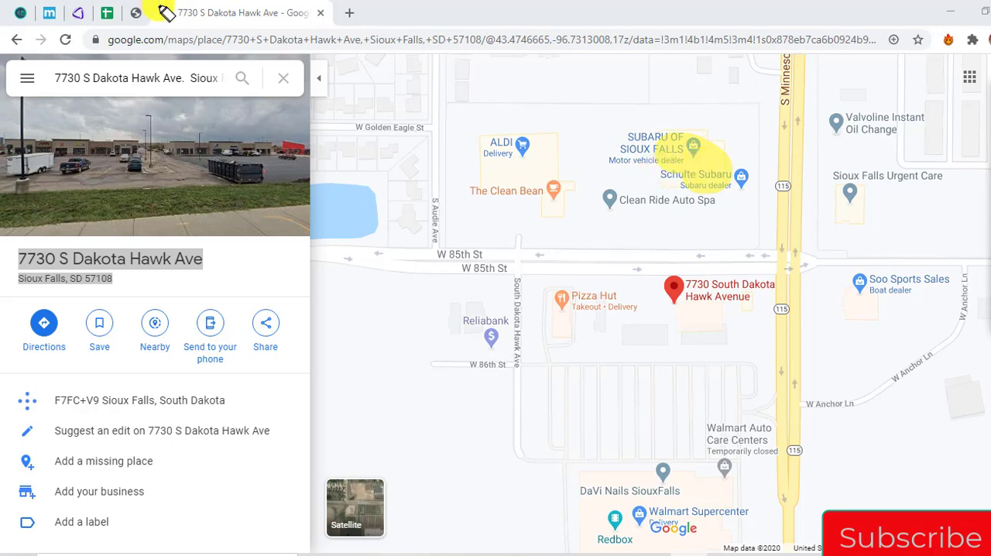
click(988, 145)
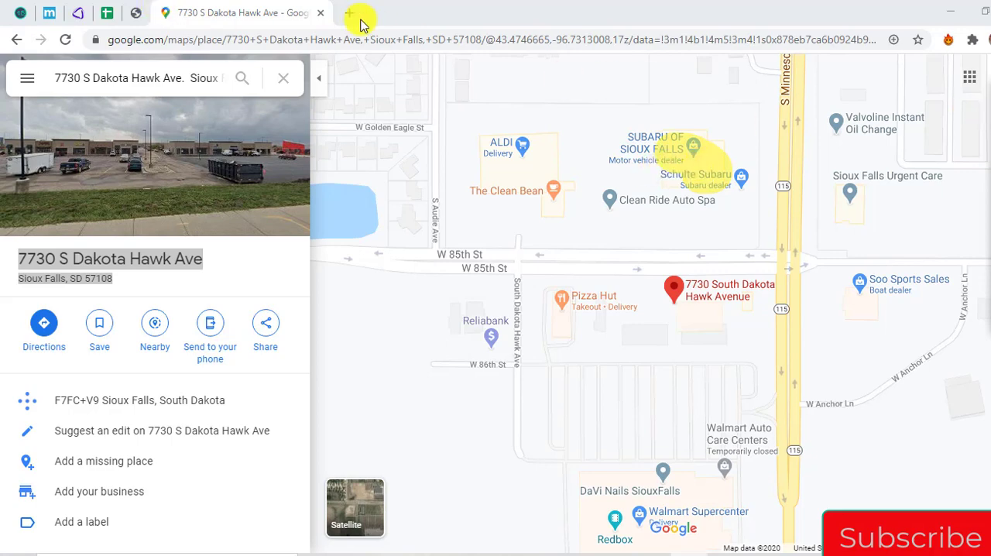
click(135, 14)
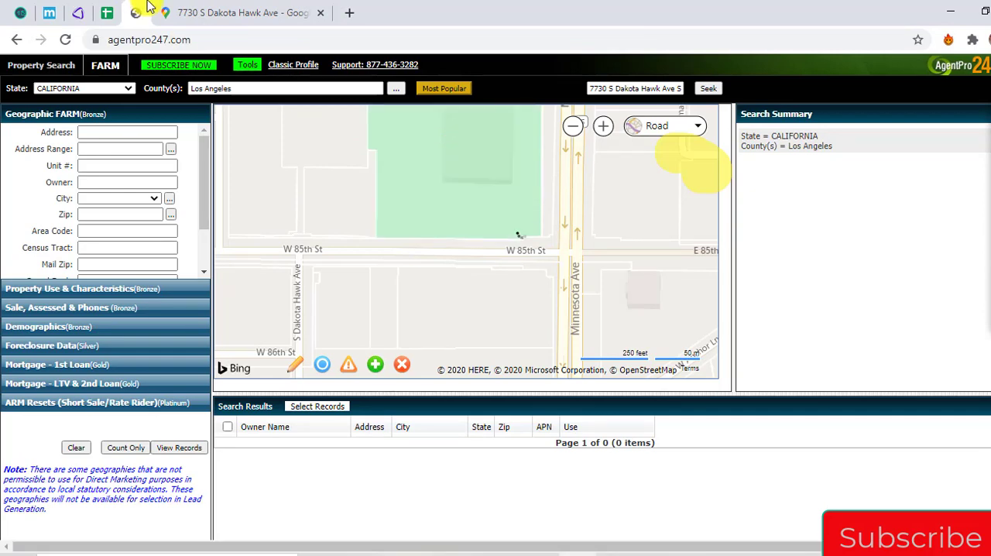
Recheck the pin in Google Maps and select the parcel south of W 85th St, just west of Minnesota Ave, in AgentPro247
click(225, 9)
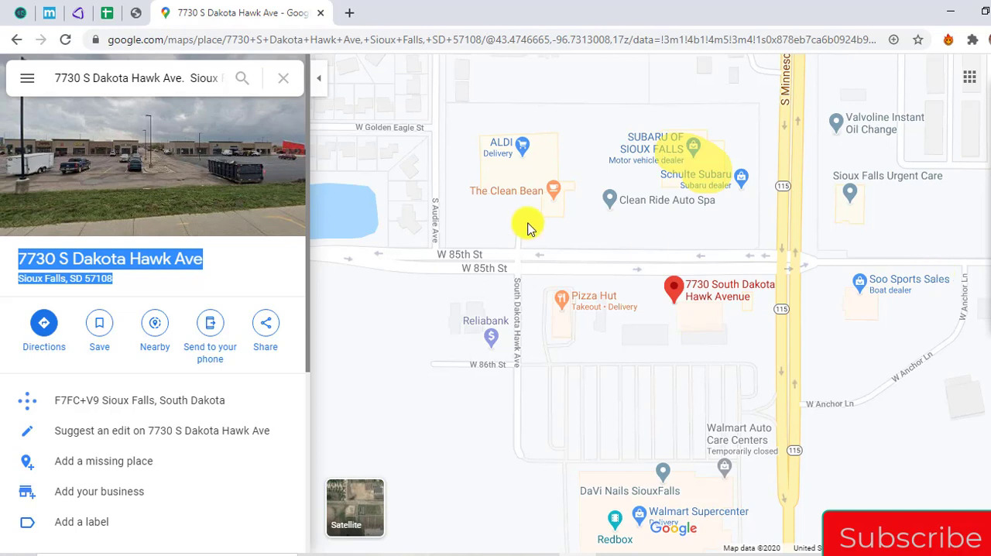
click(137, 11)
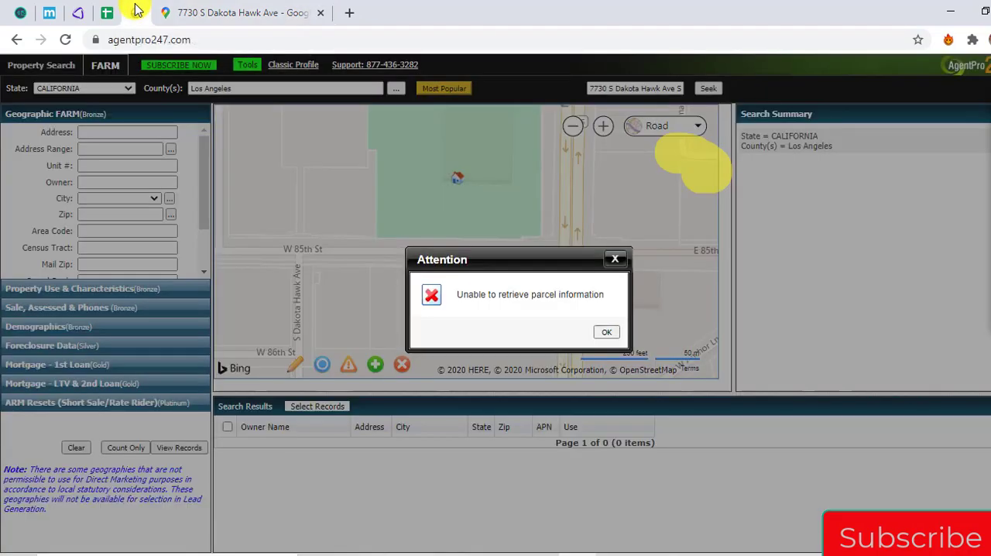
click(615, 260)
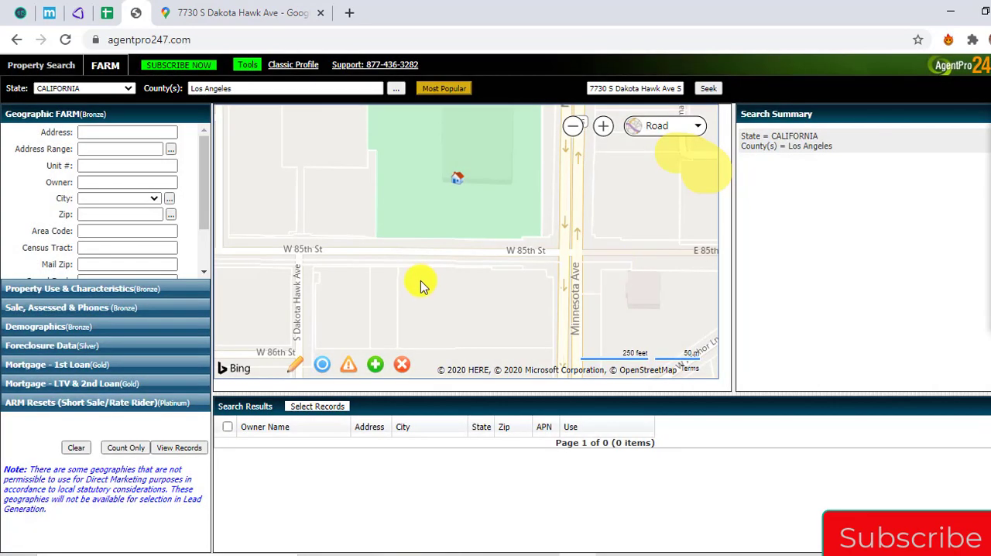
click(459, 310)
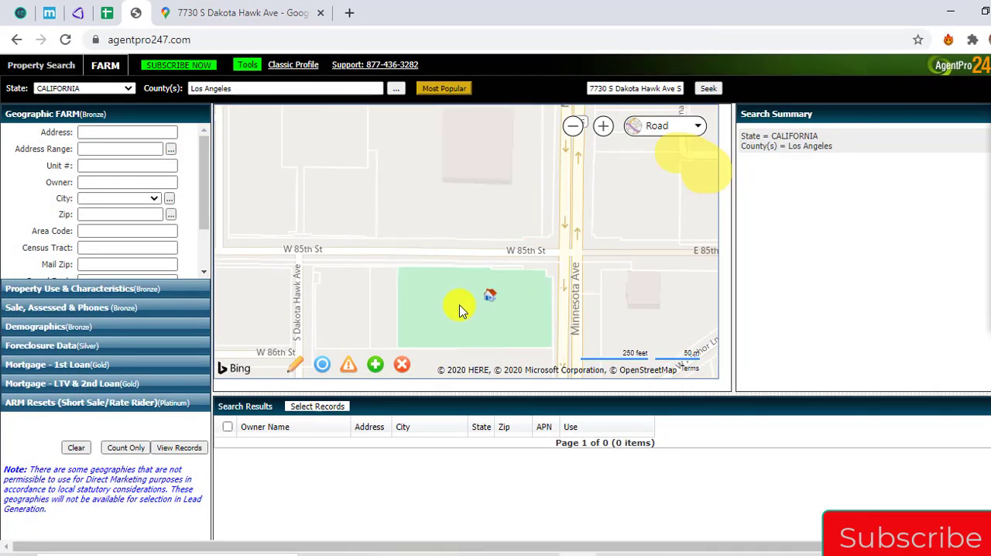
Check the green parcel's owner details in AgentPro247 and compare its location with the Google Maps pin
click(482, 299)
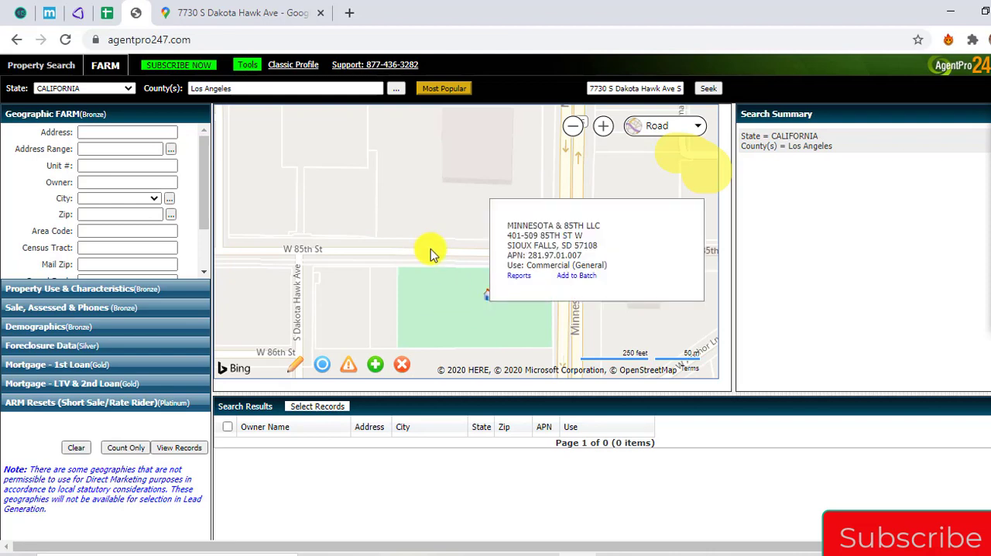
mouse_move(489, 300)
drag(453, 325, 343, 259)
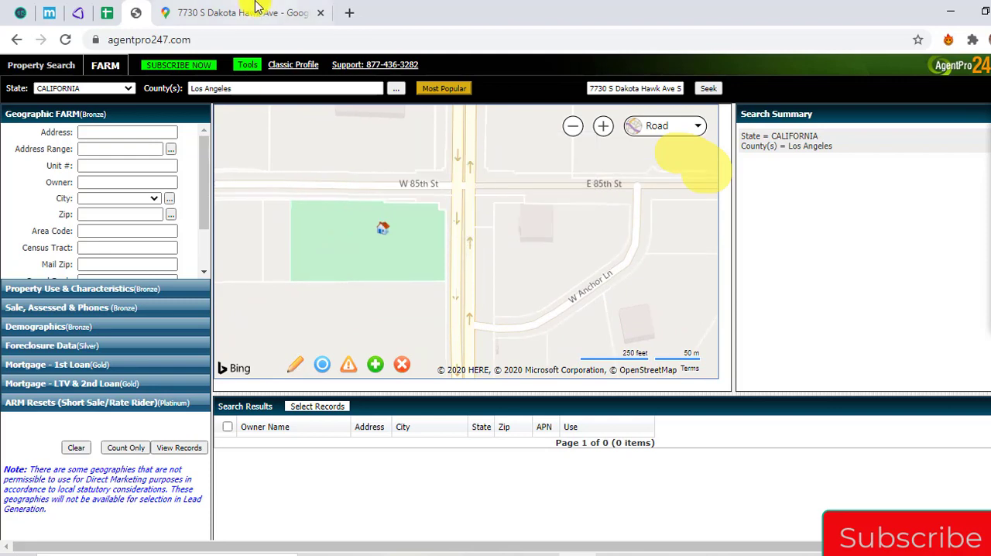
click(255, 9)
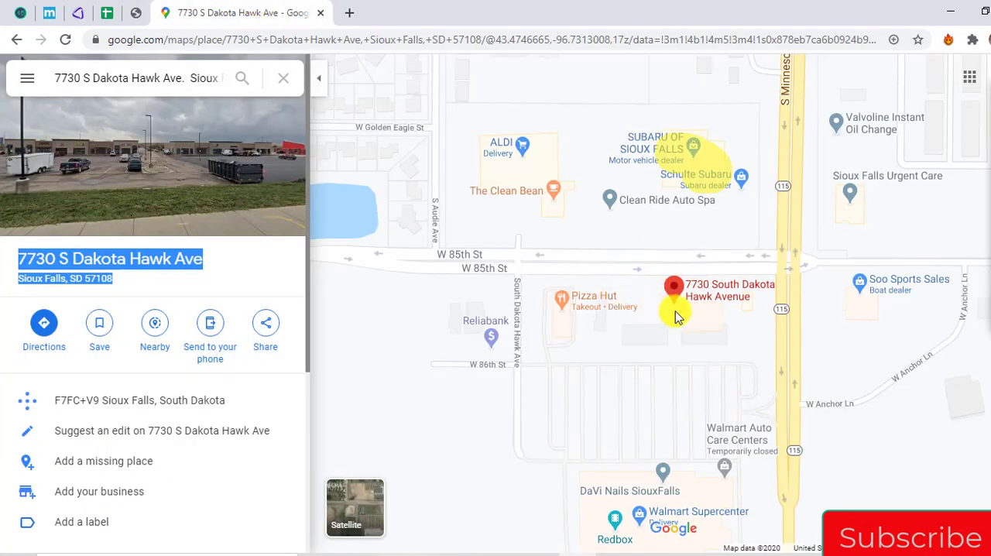
click(135, 13)
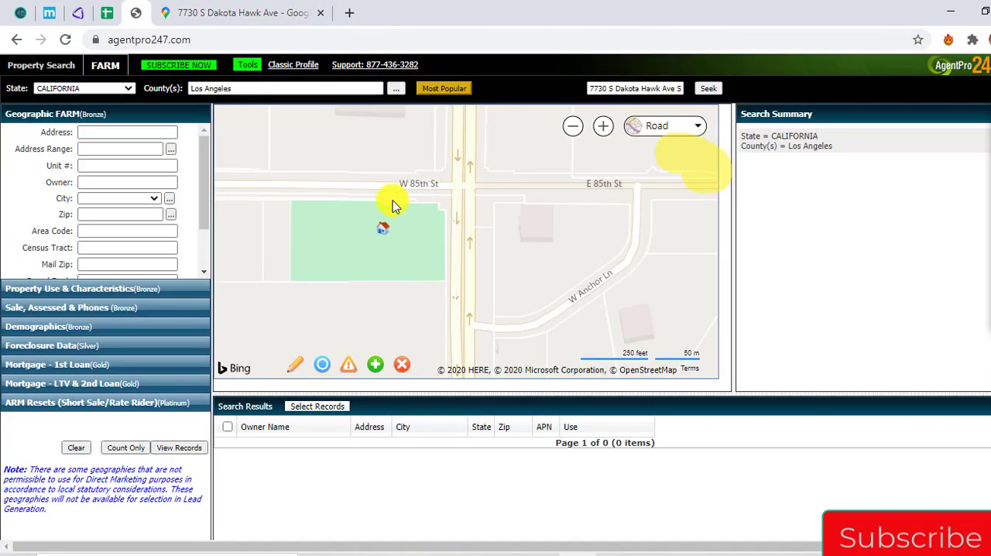
click(382, 229)
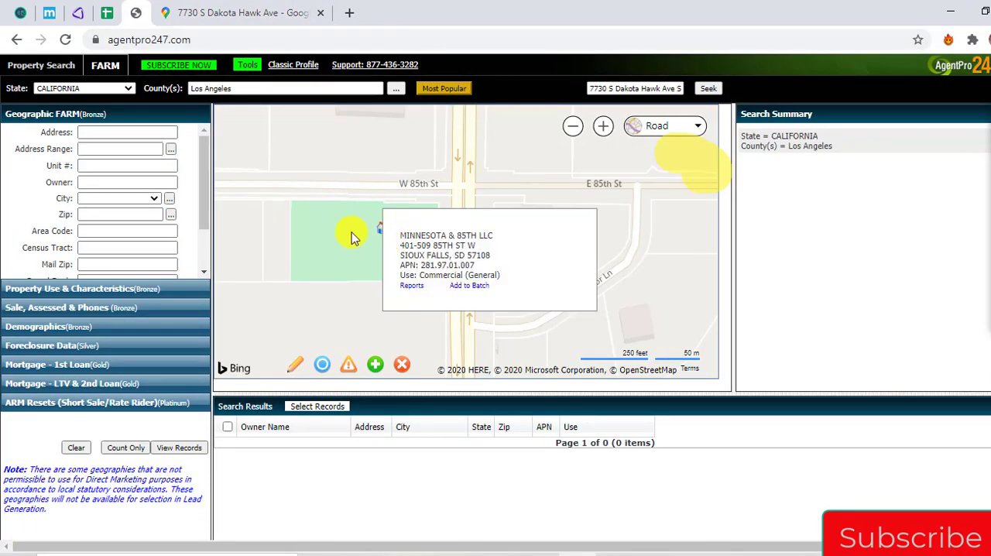
mouse_move(381, 231)
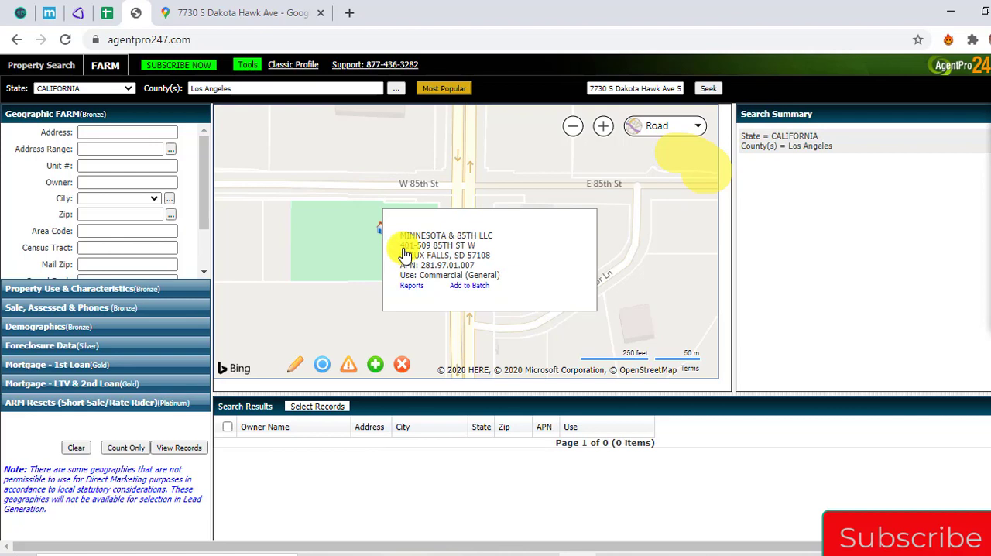
Copy the parcel's site address from AgentPro247 into REIPro's address Quick Lookup, adding a comma before the city
drag(401, 246, 484, 265)
key(ctrl+c)
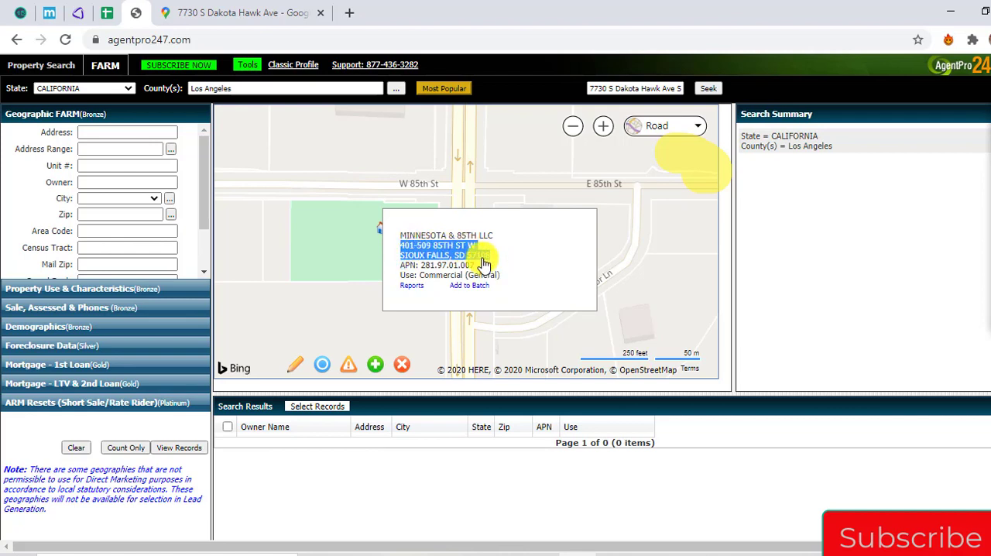
click(77, 12)
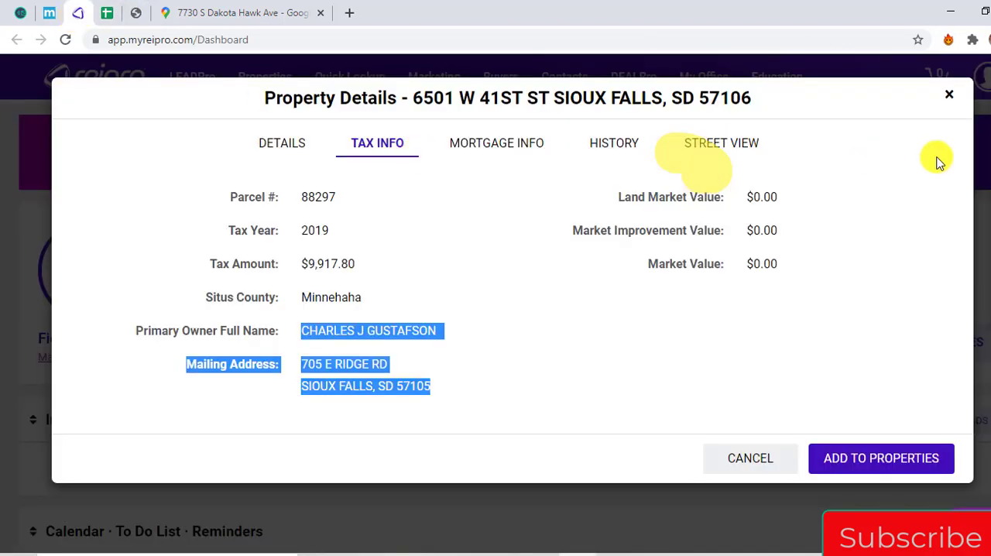
click(949, 95)
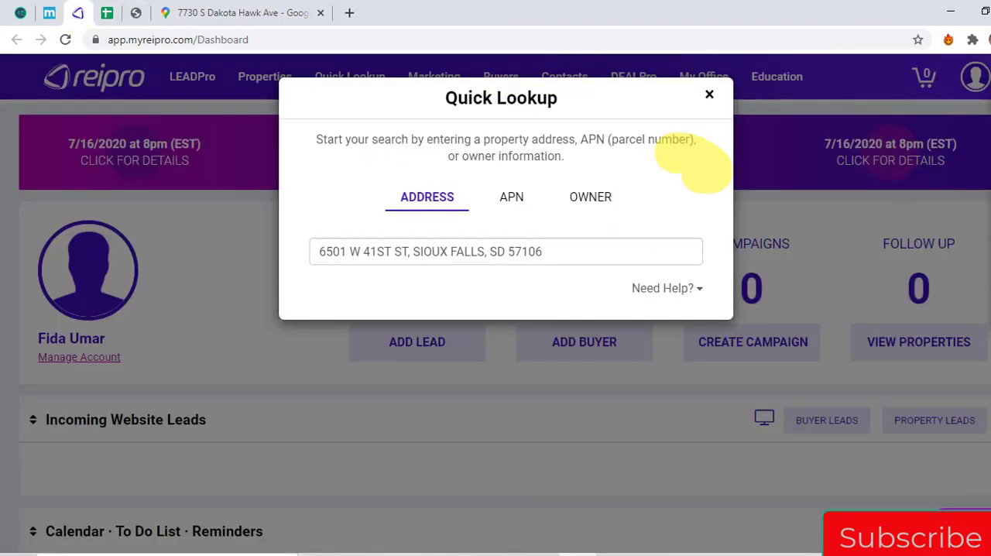
click(593, 250)
key(ctrl+a)
key(ctrl+v)
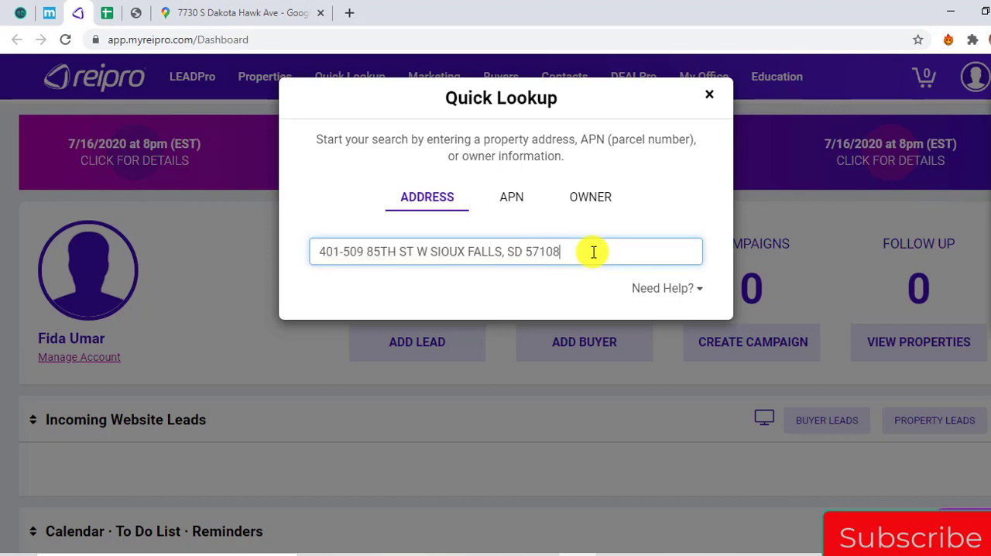
text(,)
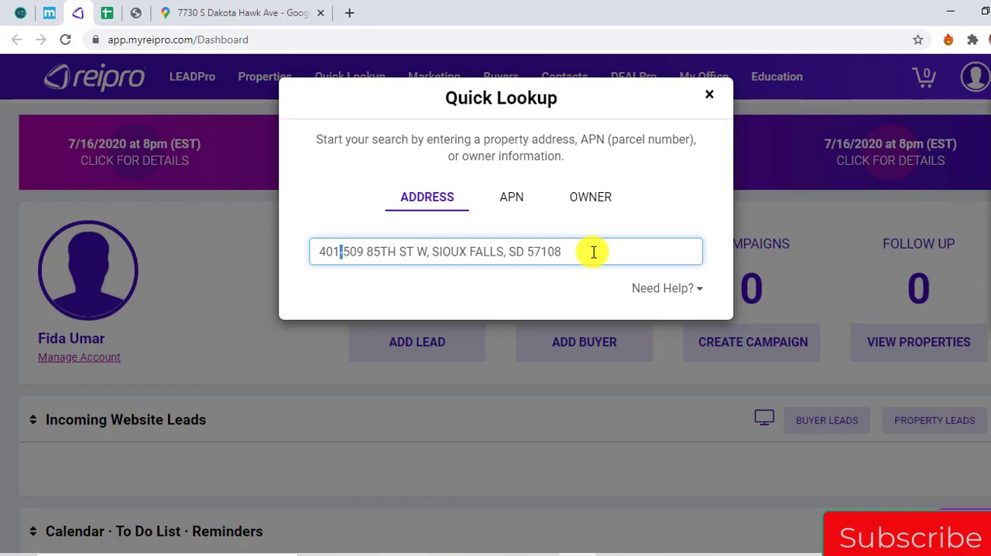
Shorten the lookup address by removing the "-509" from the house number range and the "W" after the street
key(shift+Right)
key(shift+Right)
key(shift+Right)
key(shift+Right)
key(Delete)
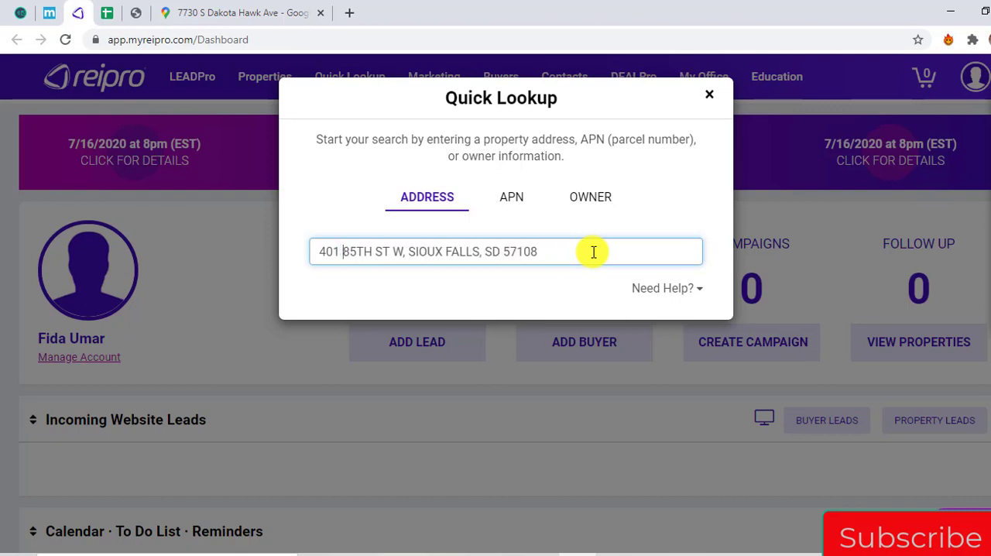
click(399, 252)
key(BackSpace)
key(BackSpace)
key(BackSpace)
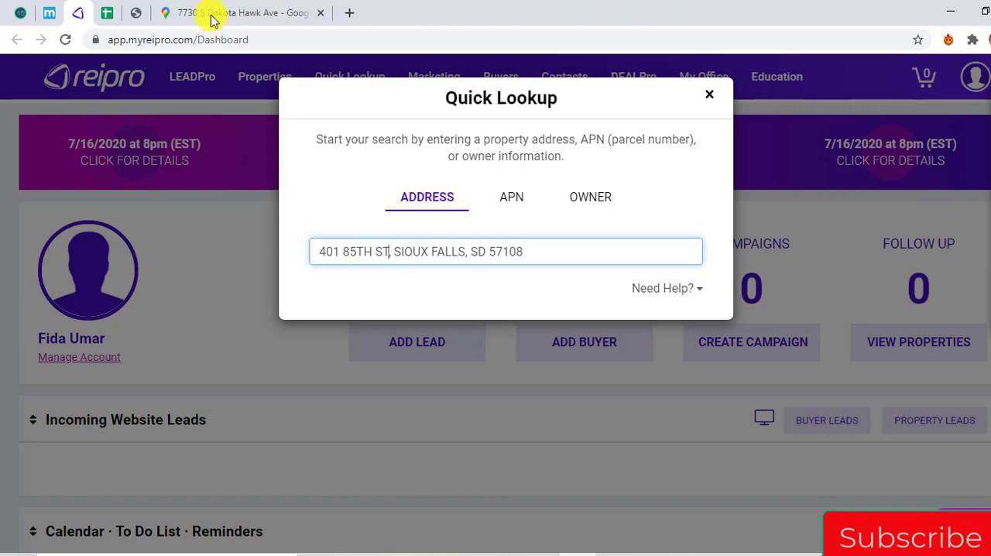
Copy the parcel's APN from AgentPro247 into REIPro's APN Quick Lookup and remove its dots
click(136, 13)
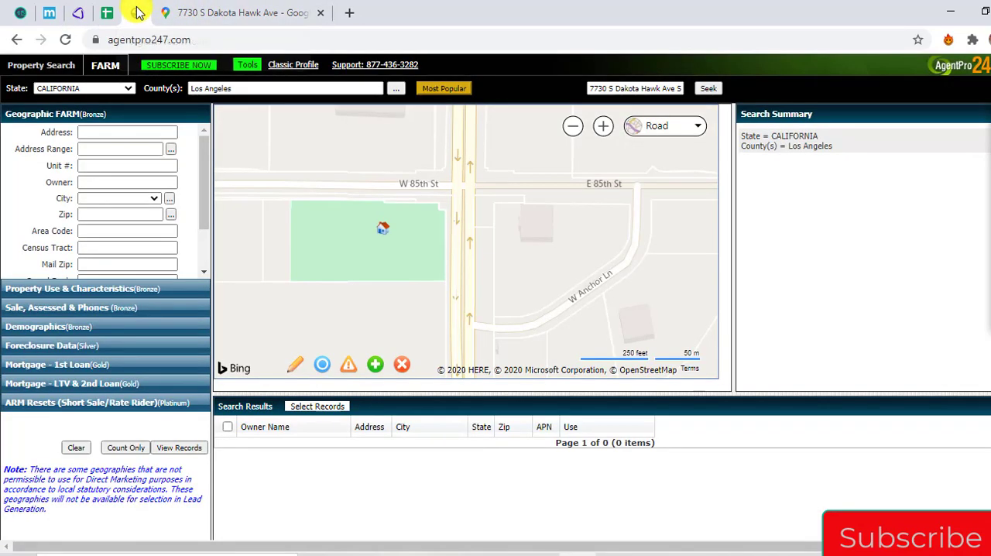
click(375, 223)
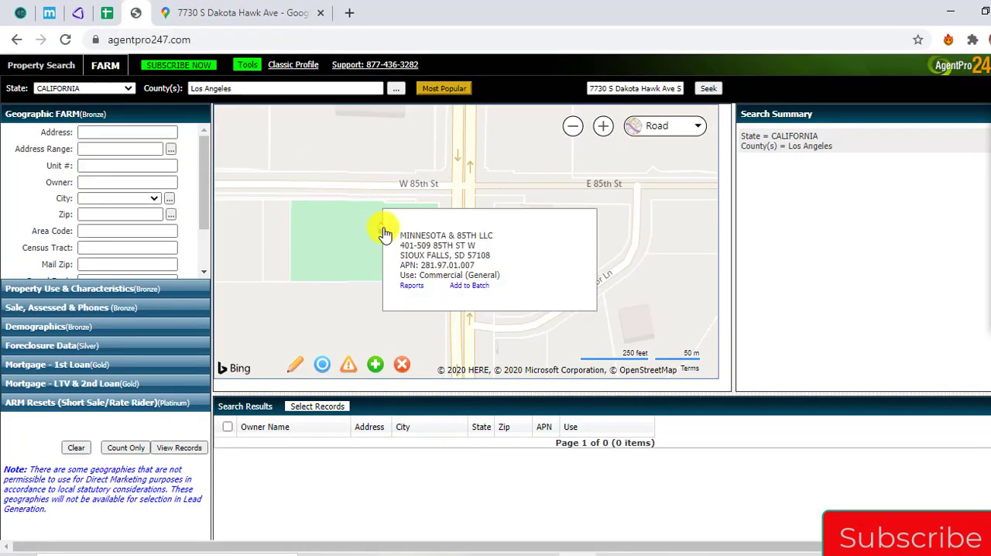
double_click(426, 268)
key(ctrl+c)
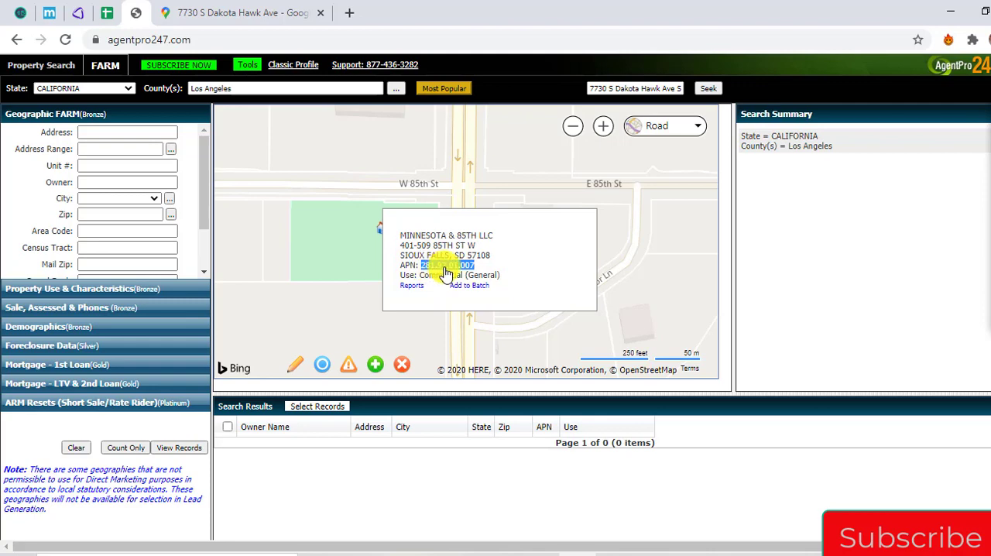
click(78, 13)
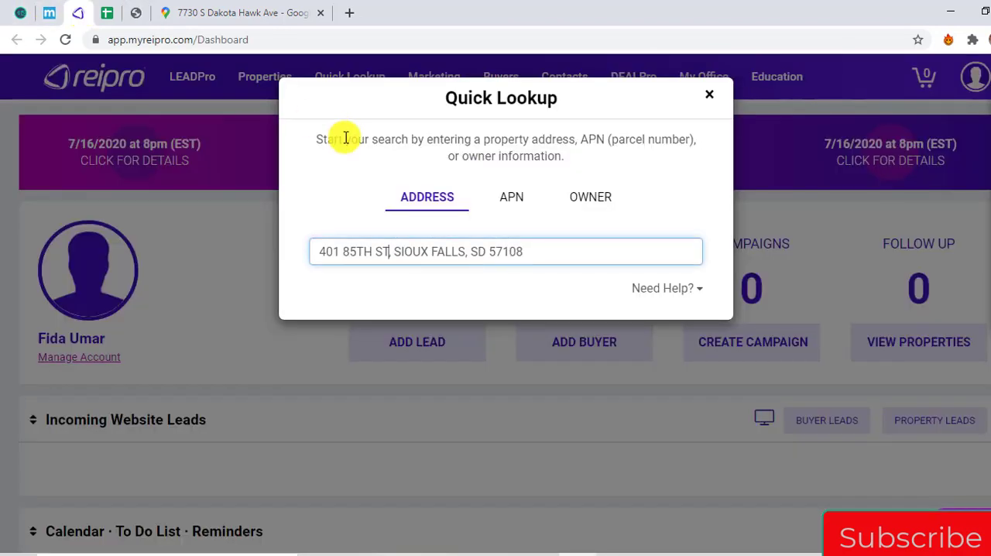
click(515, 199)
click(509, 243)
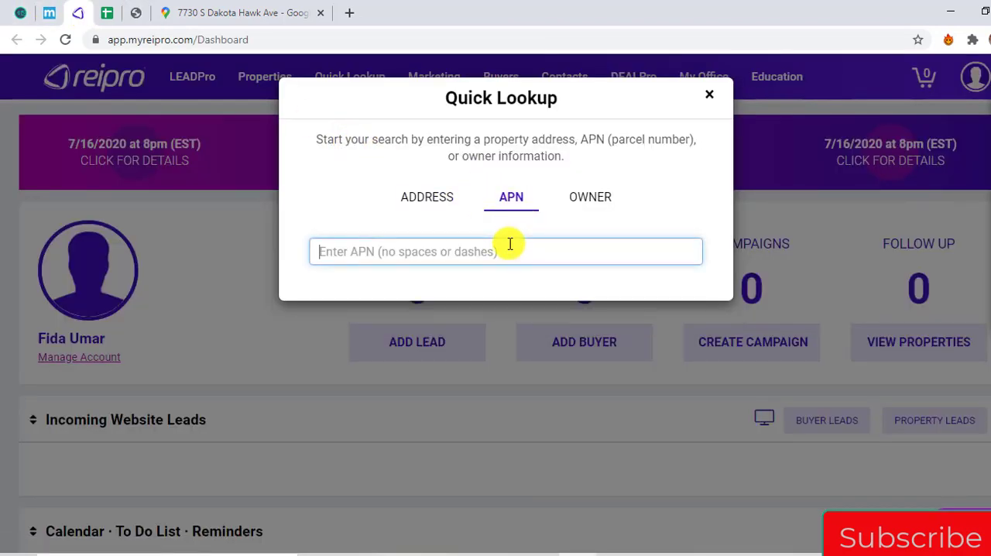
key(ctrl+v)
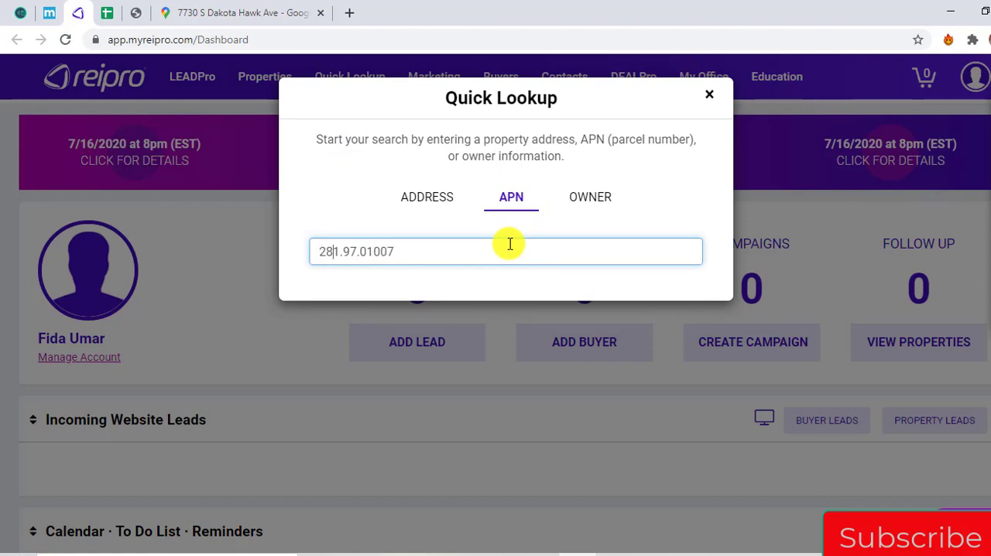
key(BackSpace)
key(Right)
key(BackSpace)
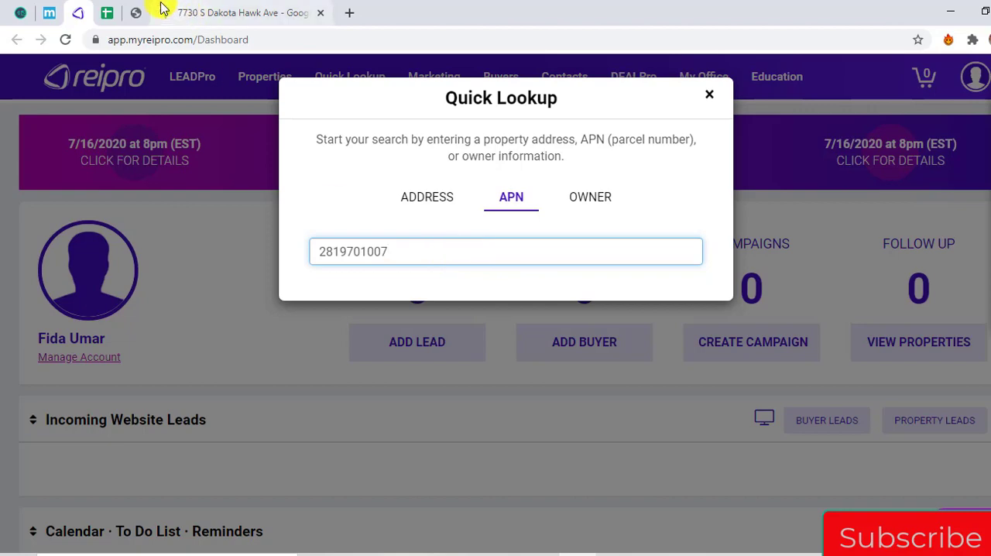
Generate the parcel's AgentPro247 property report with all sections included and go to its Owner Information
click(135, 12)
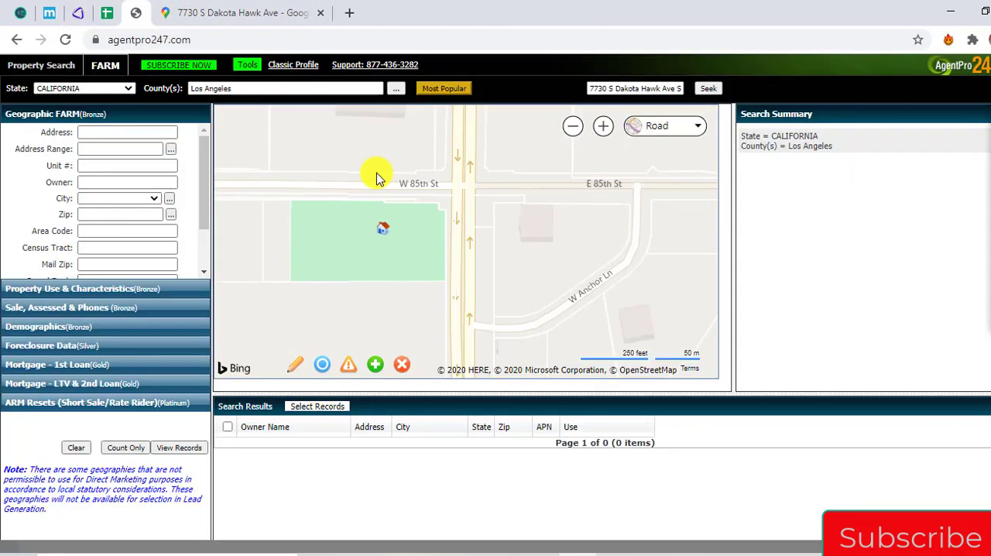
click(387, 236)
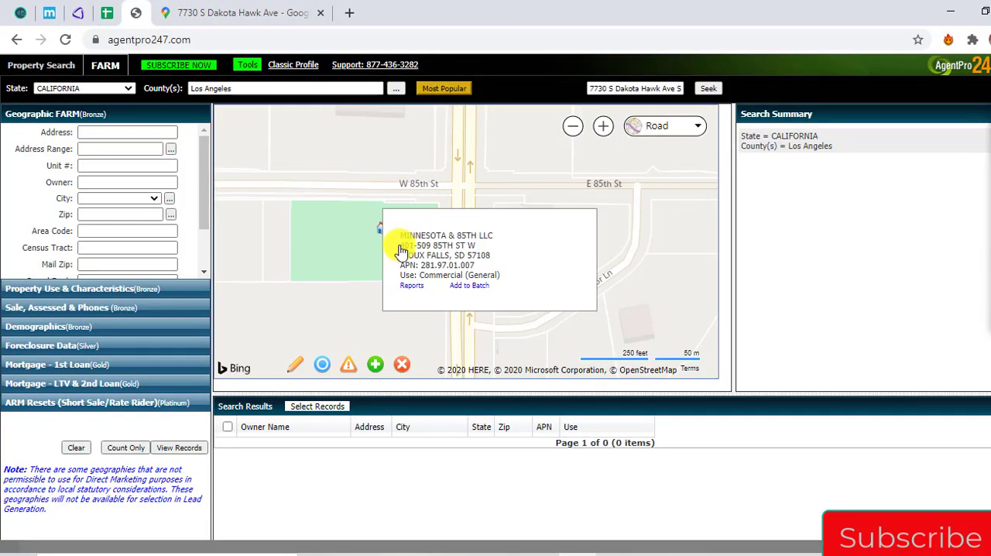
click(414, 291)
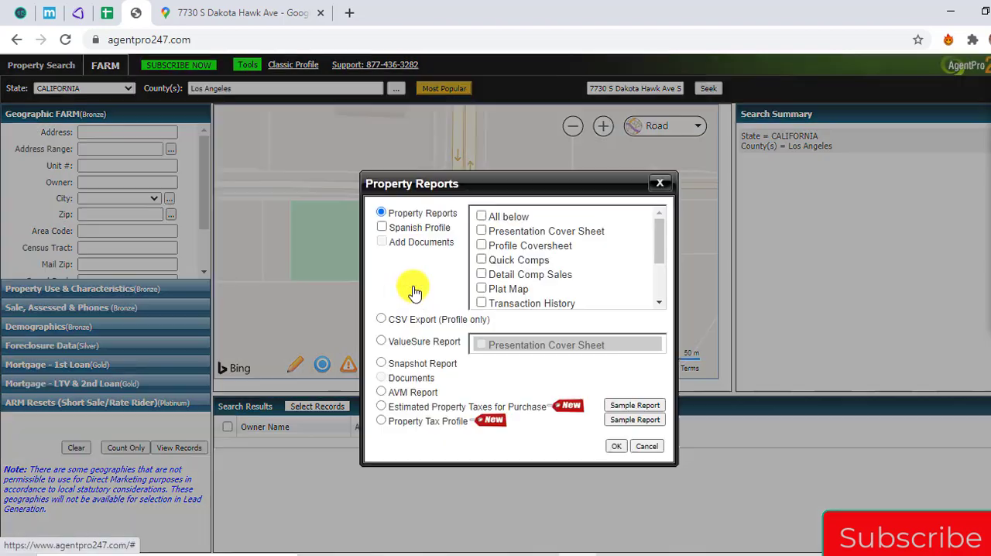
click(482, 216)
click(616, 446)
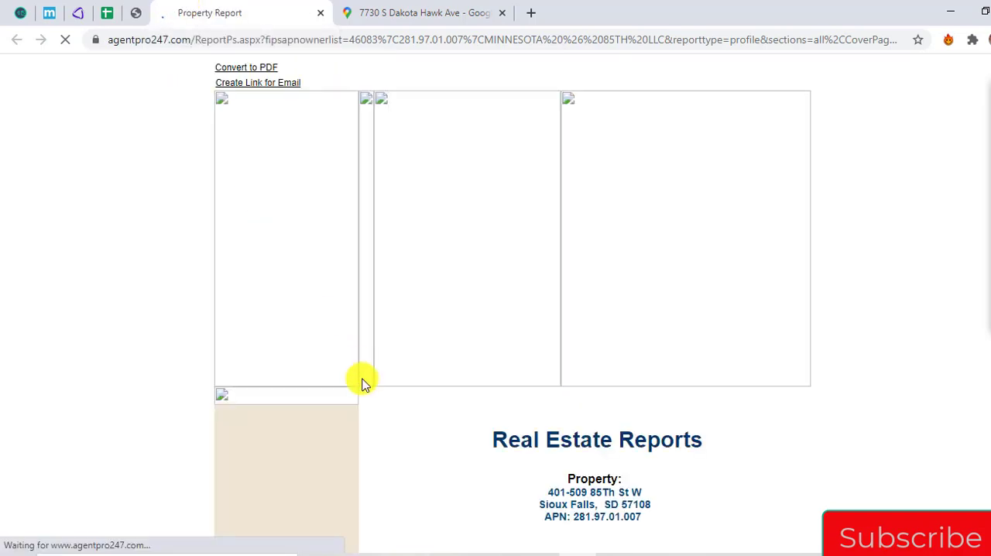
scroll(366, 384, down, 6)
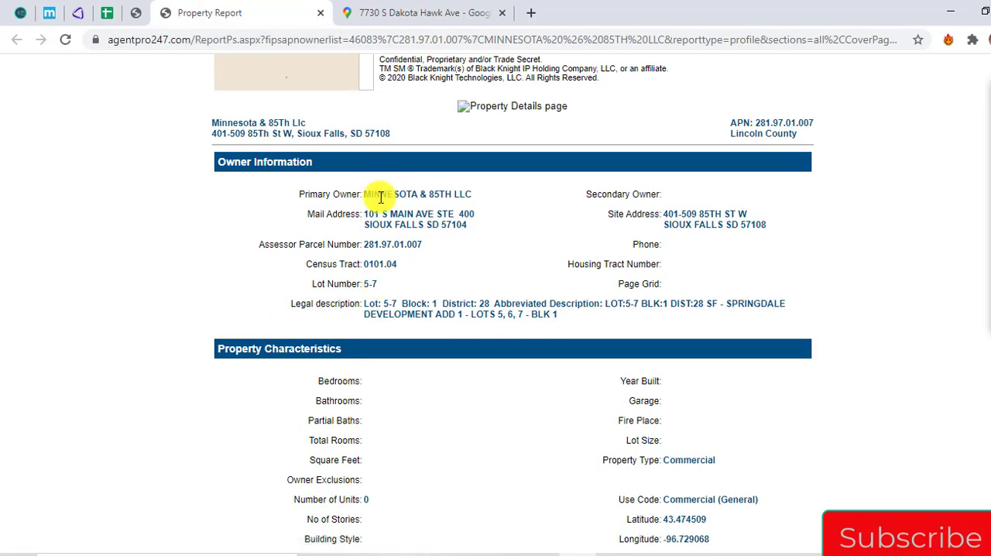
Record MINNESOTA & 85TH LLC from the report as the Owner Entity for the S Dakota Hawk Ave store in the spreadsheet
click(107, 13)
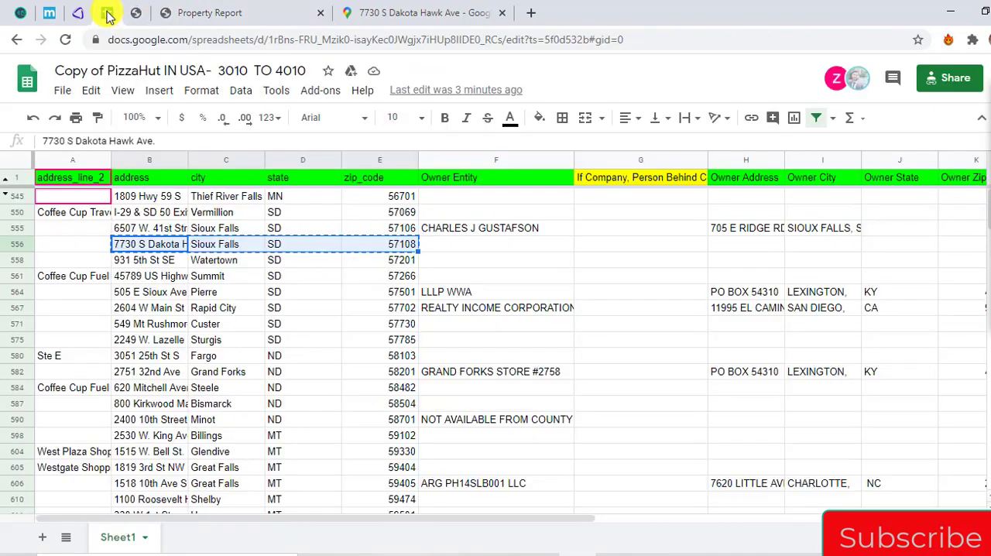
key(Right)
key(Right)
key(Right)
key(Right)
text(MINNESOTA & 85TH LLC)
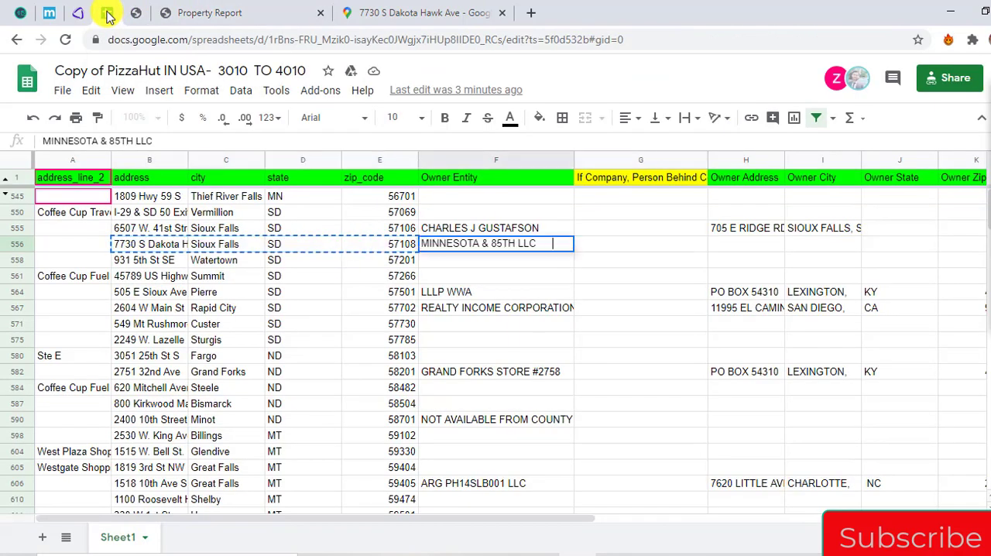
key(Right)
key(Right)
key(Return)
Copy the owner's mail address from the report into the store's Owner Address cell, keeping only the street line
click(219, 12)
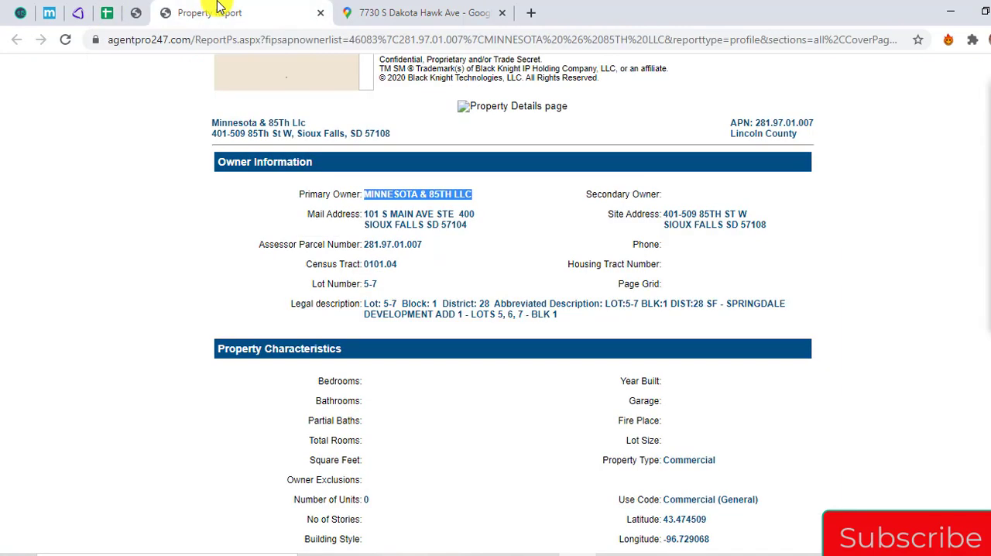
click(369, 210)
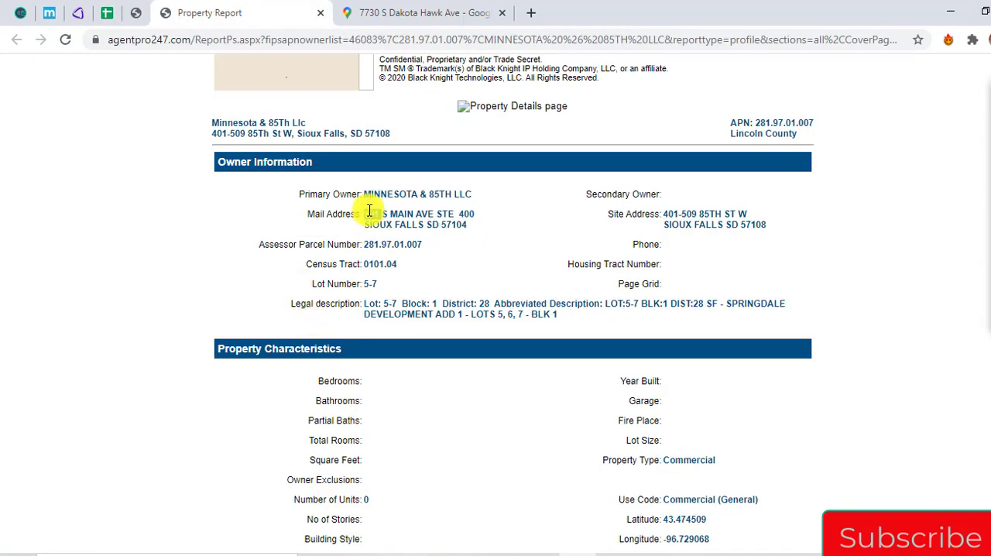
drag(370, 211, 445, 228)
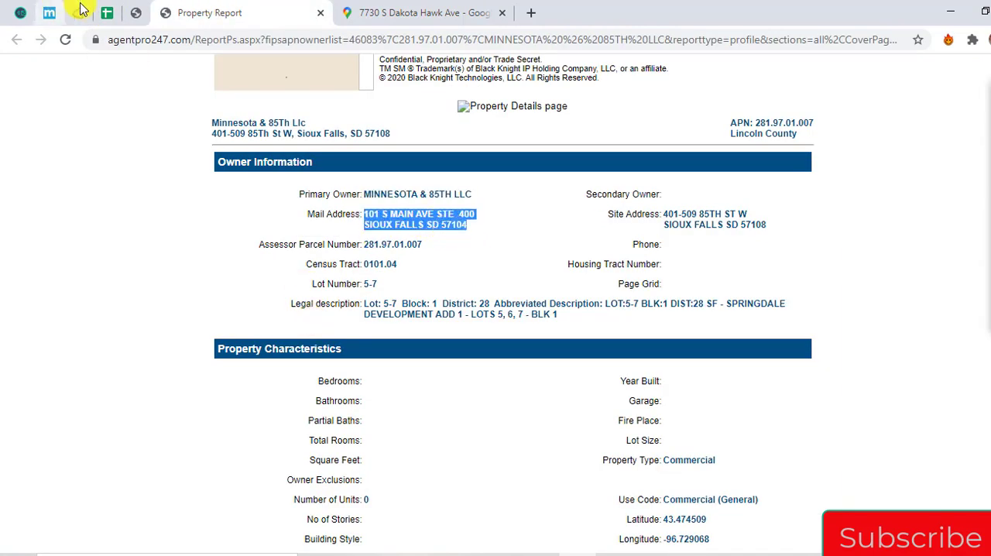
click(107, 13)
key(shift+Home)
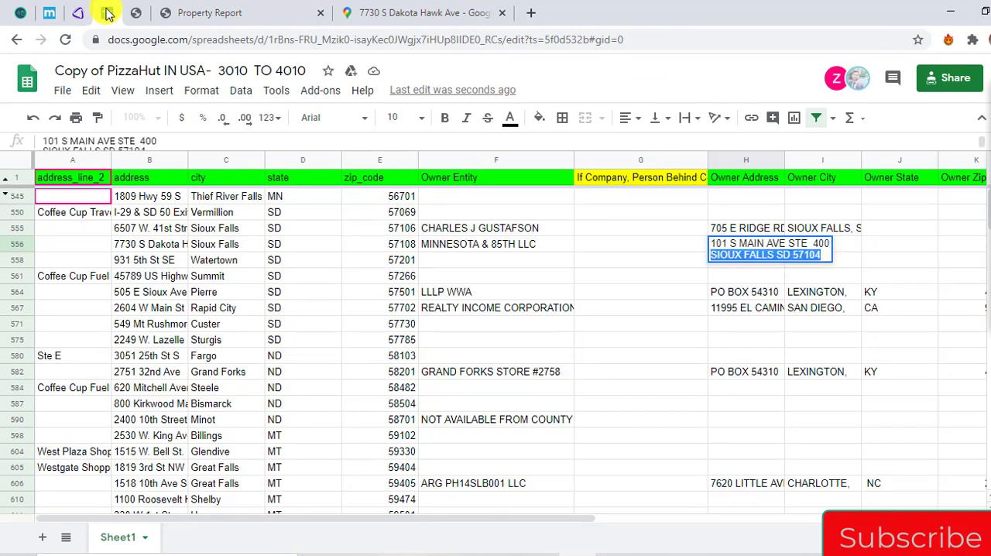
key(BackSpace)
key(BackSpace)
key(Return)
key(Up)
key(Right)
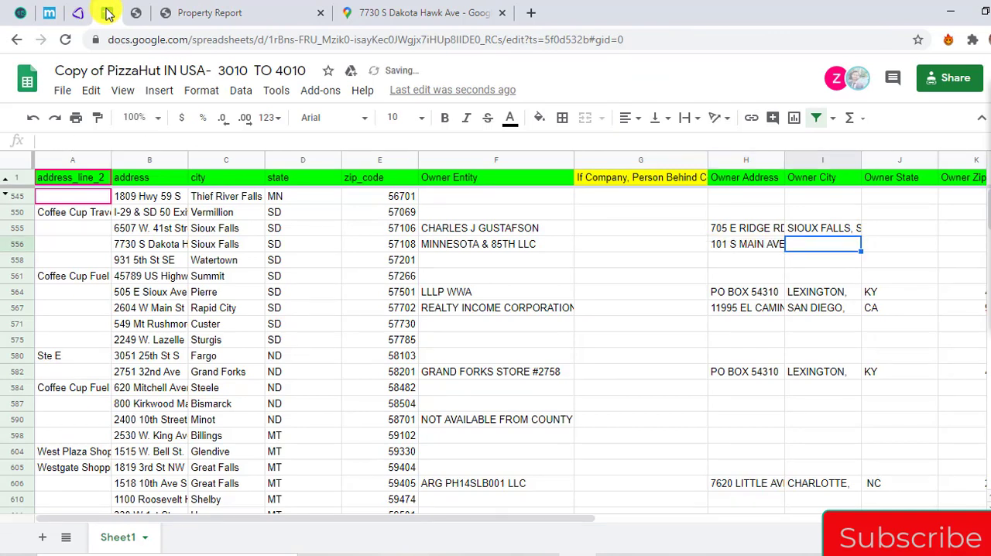
Enter the owner's city, state and ZIP in Owner City with a comma after the city, and go to the Watertown store's row
text(SIOUX FALLS SD 57104)
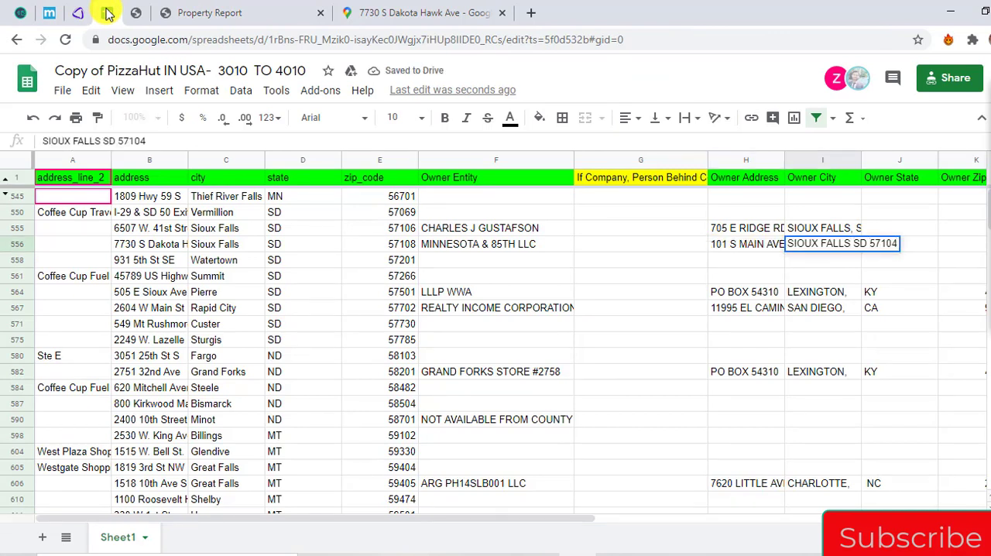
text(,)
key(Return)
key(Up)
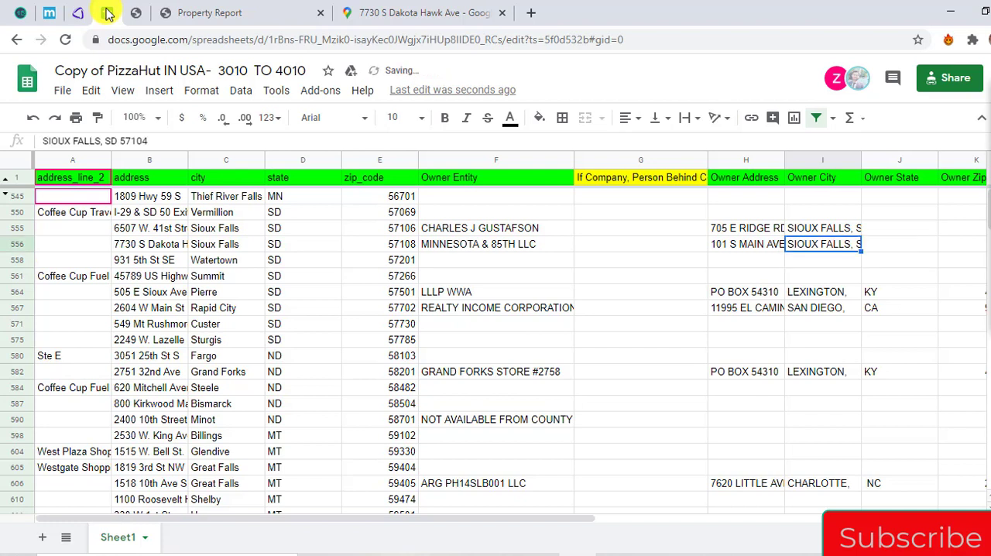
key(Down)
key(Left)
key(Left)
key(Left)
key(Left)
key(Left)
key(Left)
key(Left)
key(Left)
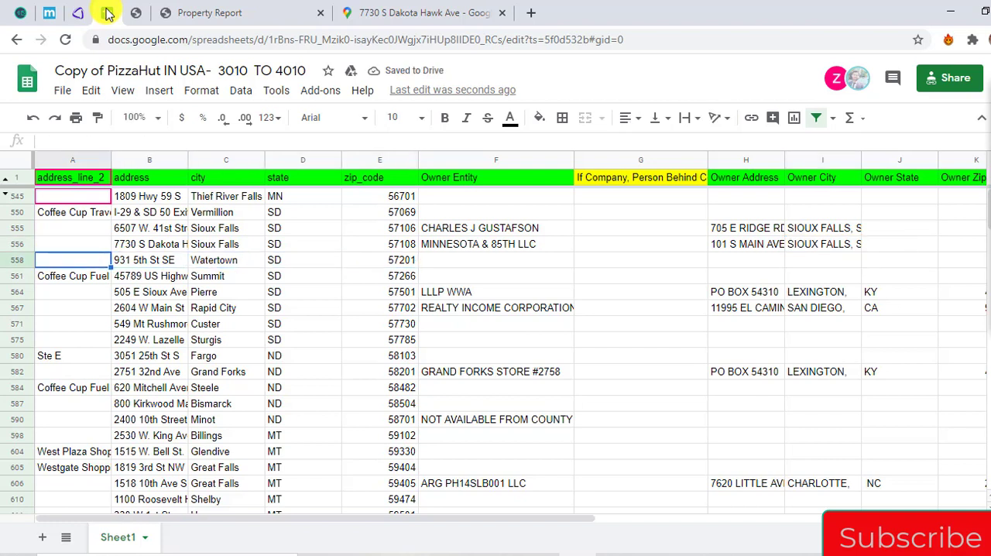
Copy the Watertown store's address, city, state and ZIP from the spreadsheet, close the old property report, and search for that location in Google Maps
key(Right)
key(shift+Right)
key(shift+Right)
key(shift+Right)
key(ctrl+c)
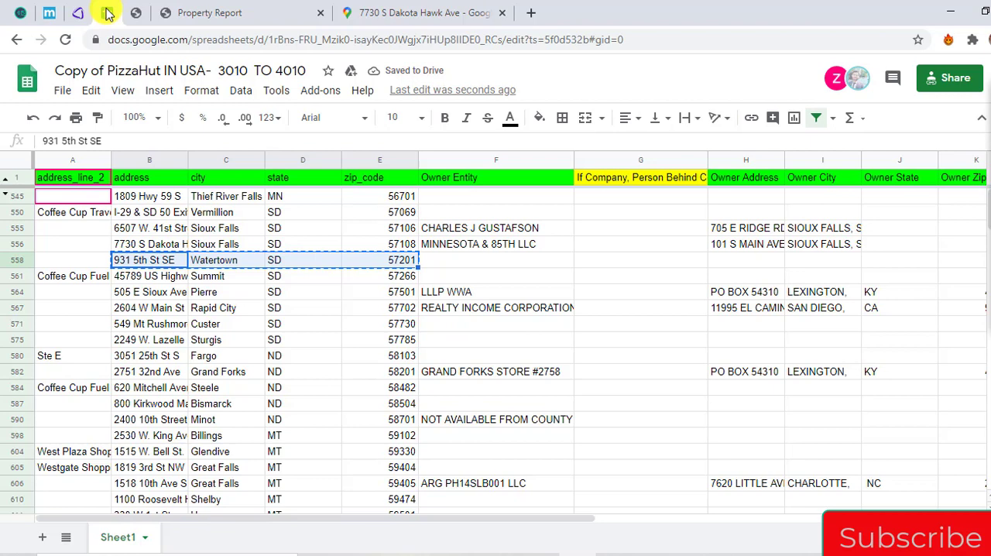
click(320, 13)
click(177, 77)
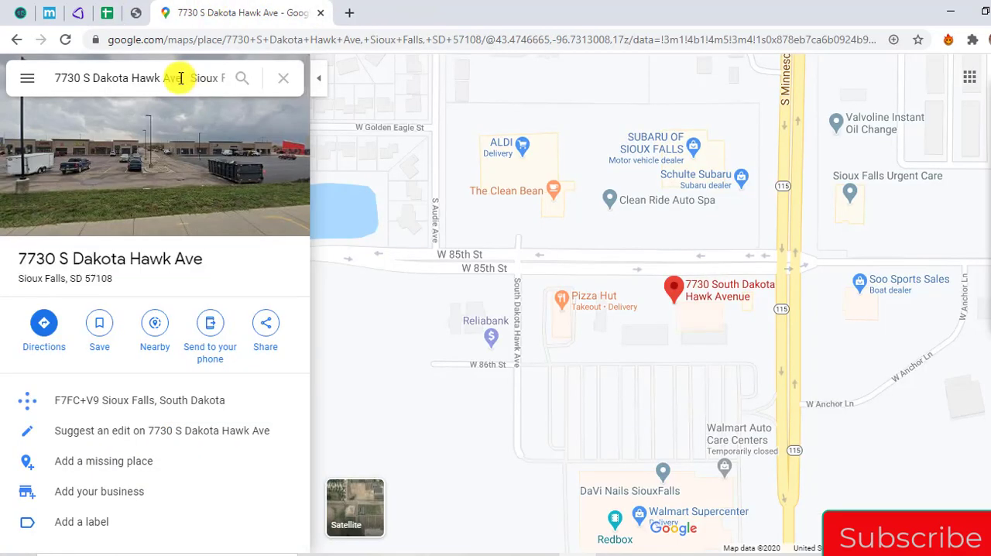
key(ctrl+v)
key(Return)
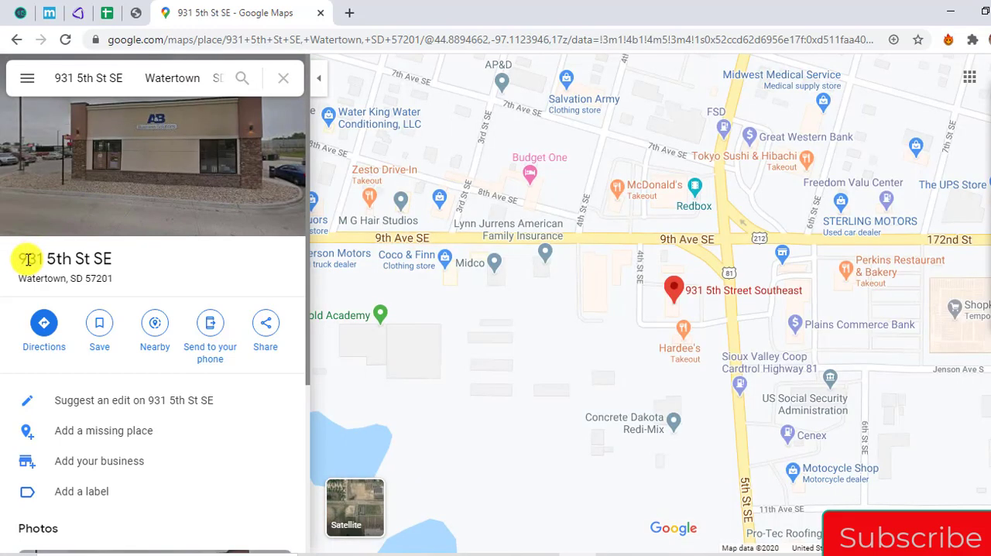
Copy the formatted Watertown address from Google Maps, seek it in AgentPro247, and switch the parcel map to Road view
drag(27, 258, 106, 289)
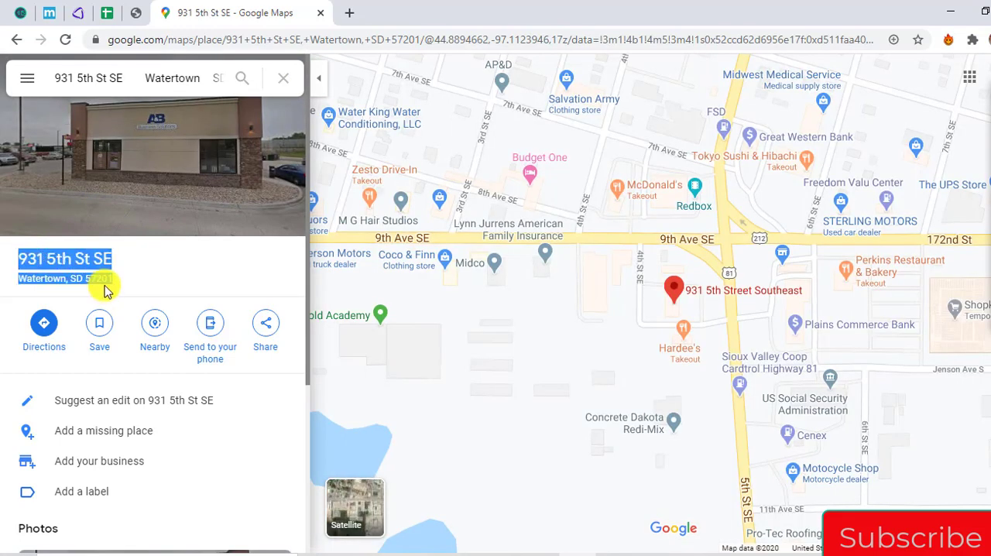
click(141, 12)
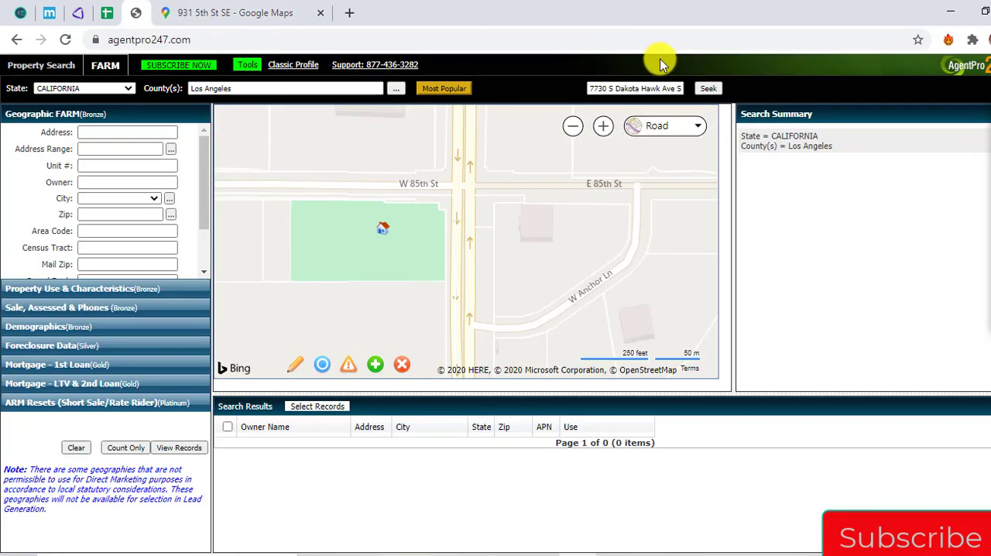
triple_click(639, 88)
key(ctrl+v)
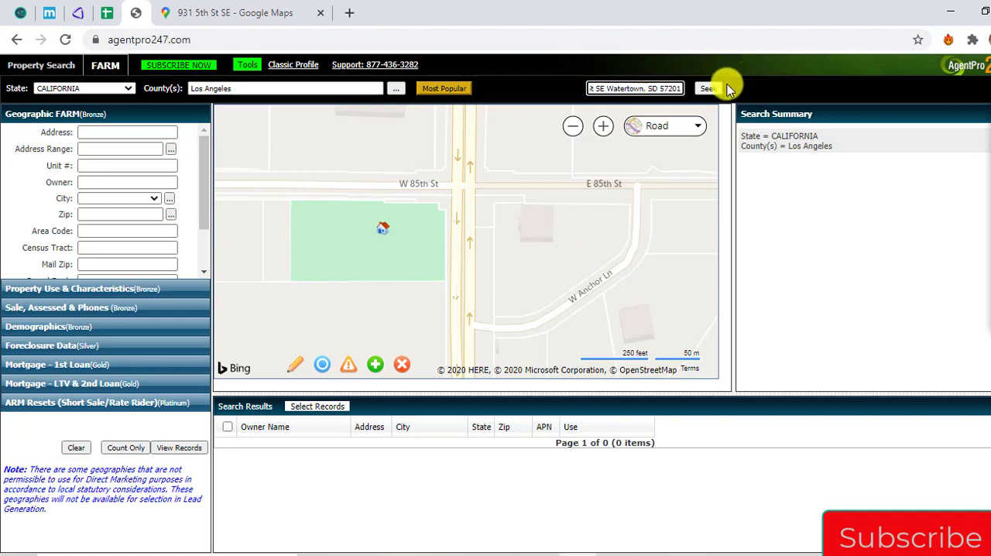
click(711, 89)
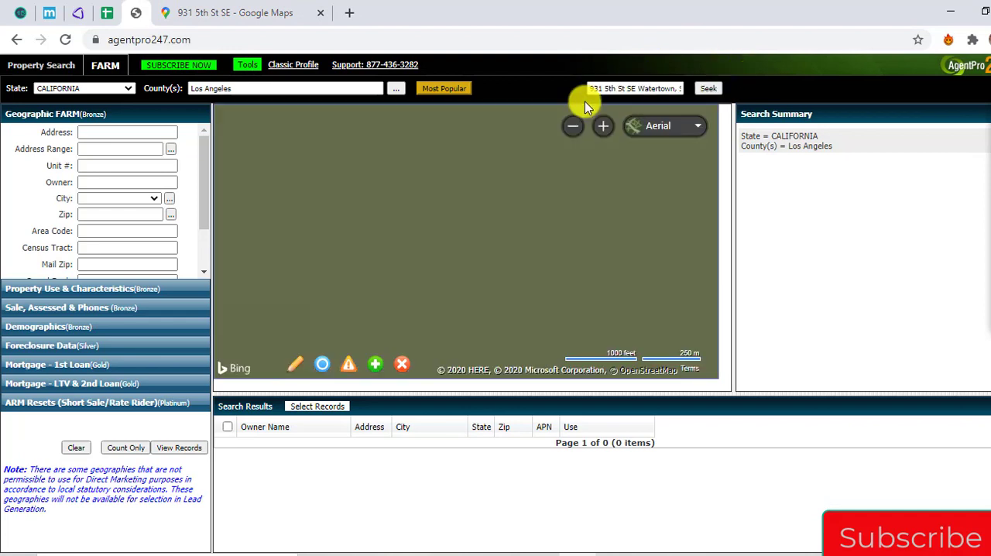
click(671, 126)
click(646, 164)
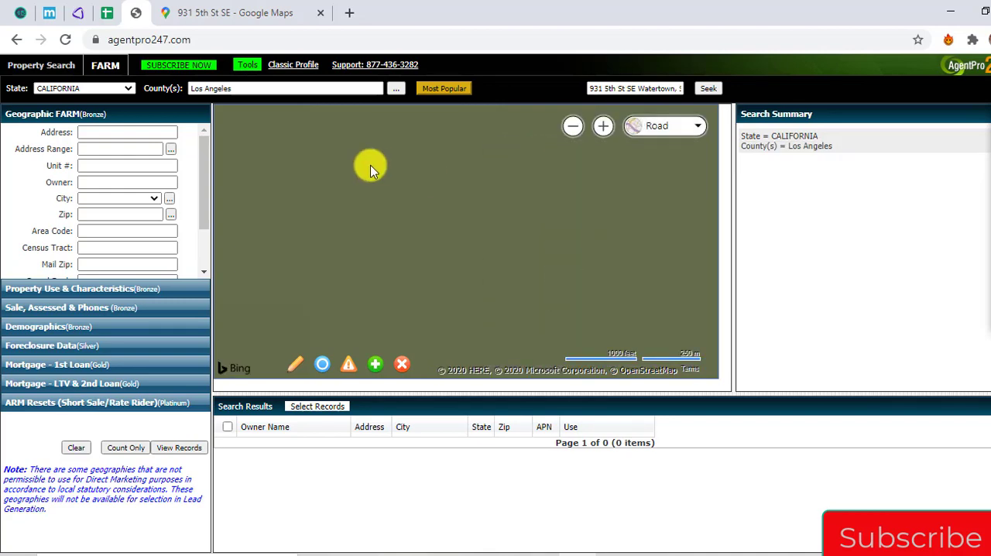
Compare the Watertown store's position in Google Maps with the AgentPro247 parcels around 9th Ave SE and 5th St SE to identify its parcel
click(269, 7)
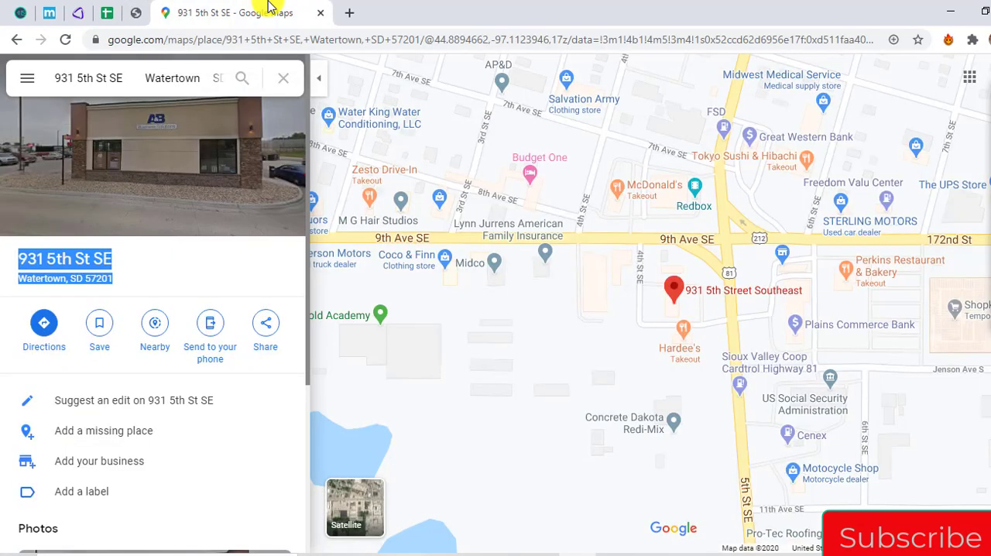
click(133, 14)
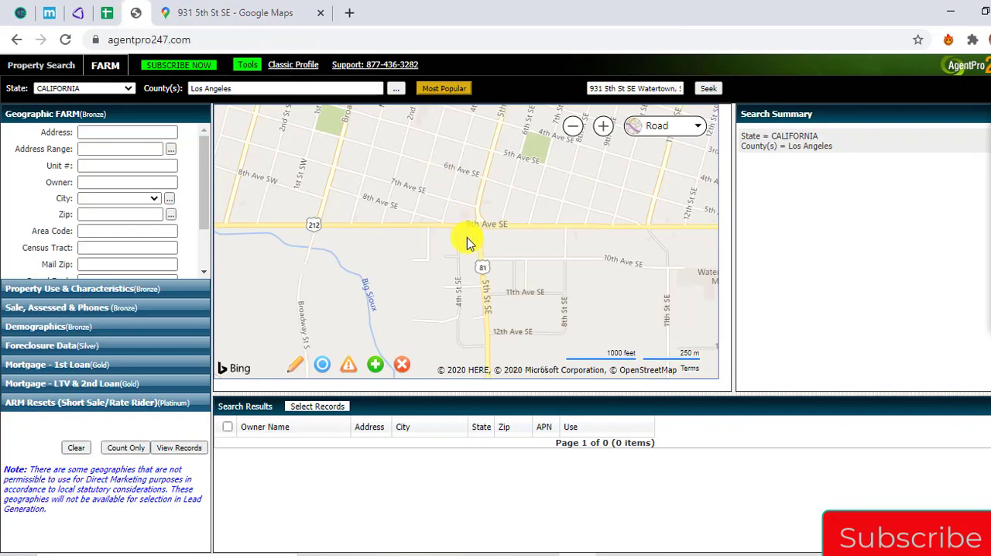
click(211, 11)
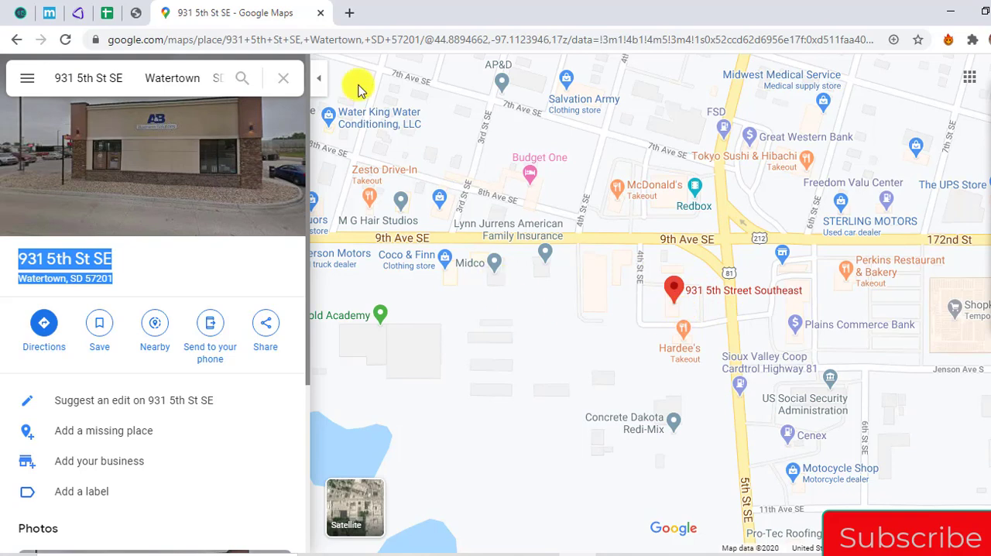
click(135, 13)
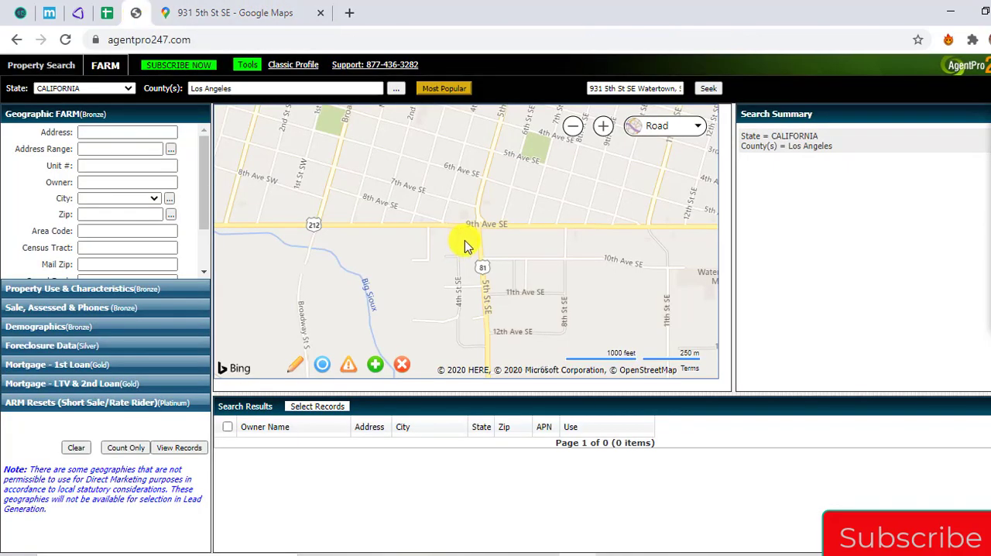
scroll(465, 246, up, 2)
click(242, 11)
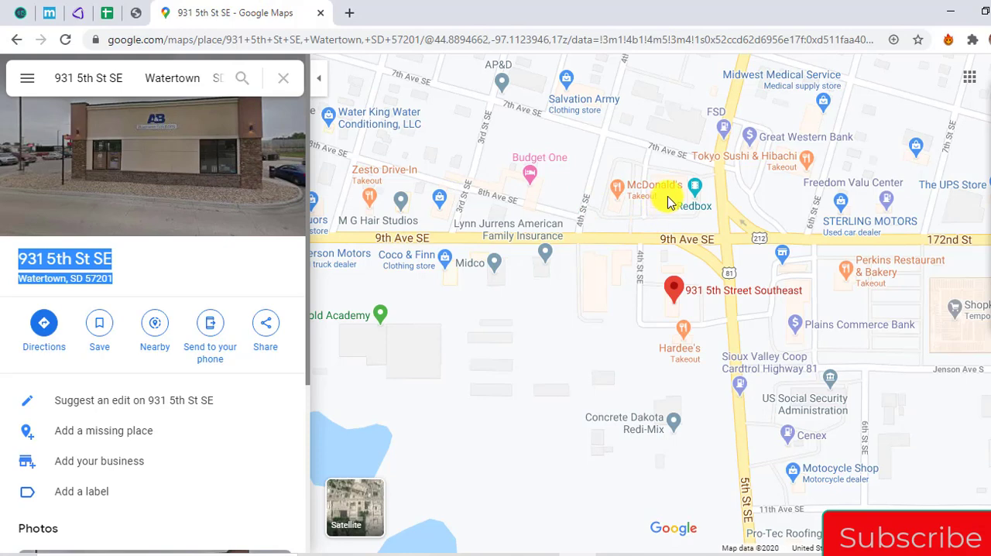
click(138, 13)
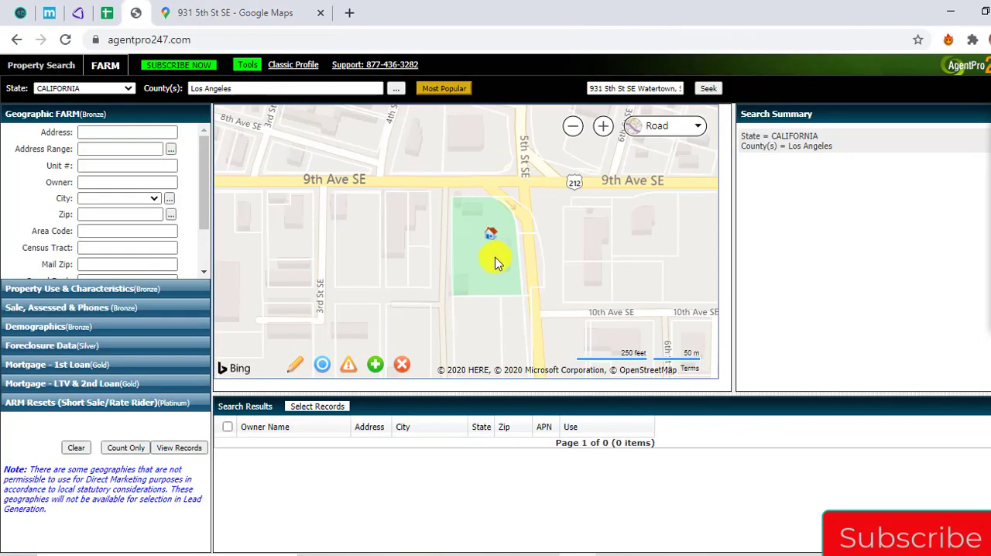
click(308, 13)
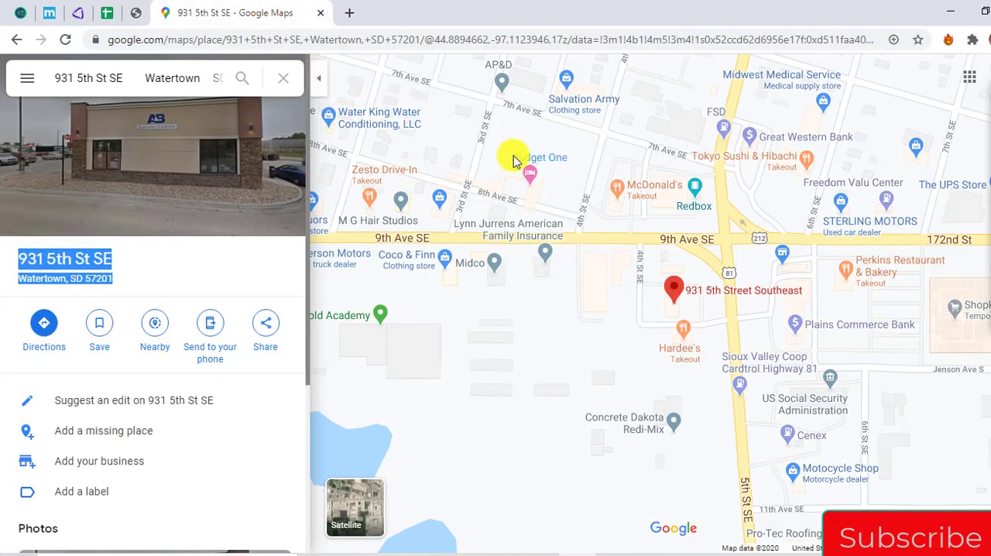
click(136, 13)
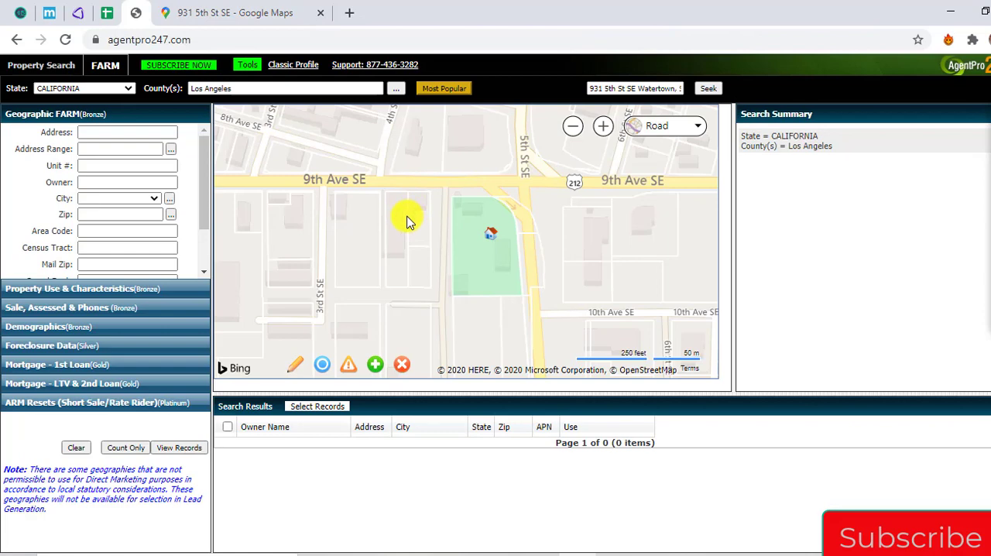
click(225, 13)
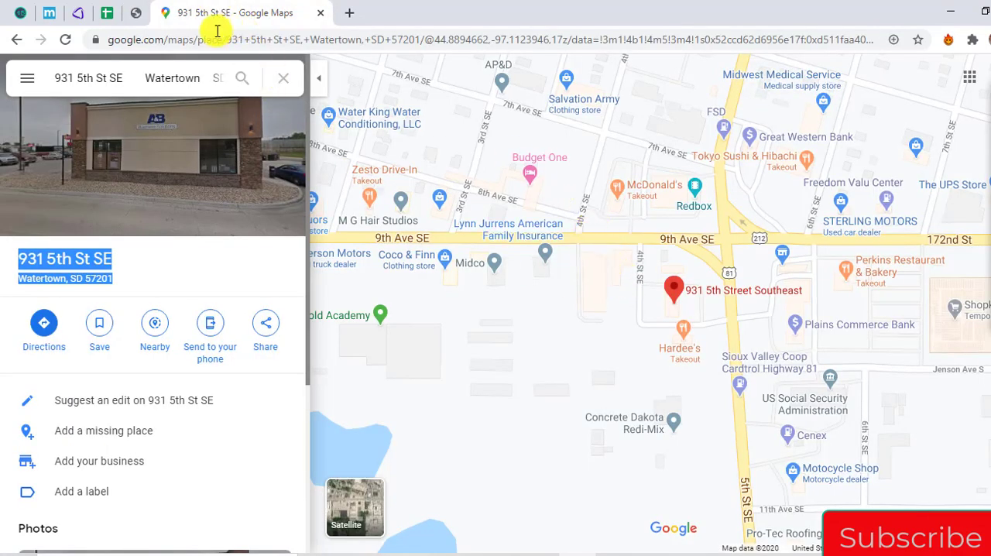
click(136, 13)
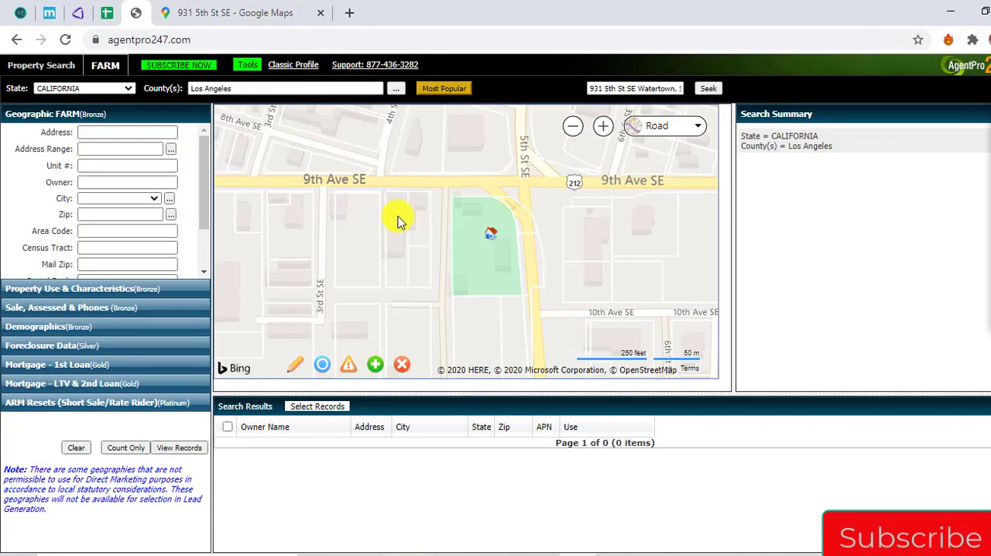
Open the highlighted Watertown parcel's summary in AgentPro247 and copy its property address
click(491, 234)
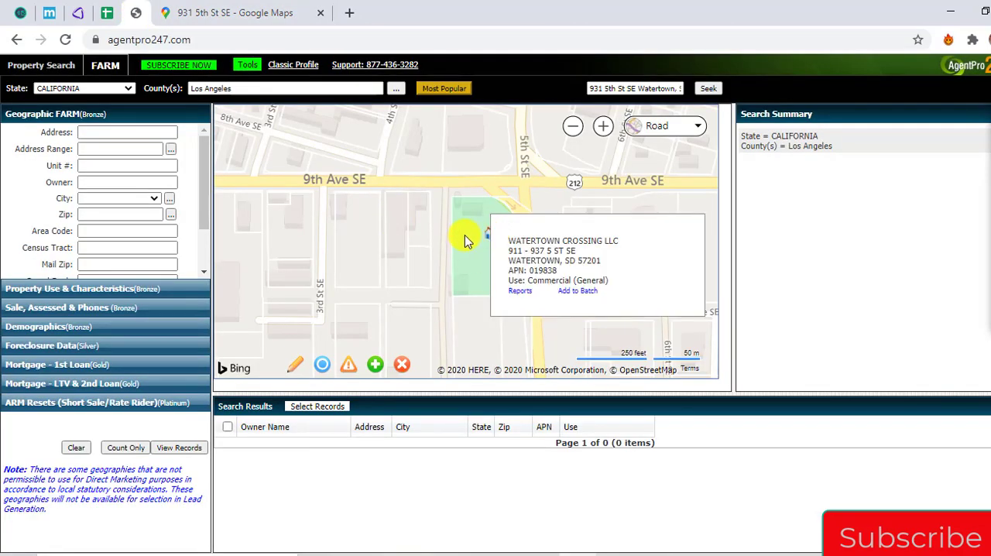
click(542, 281)
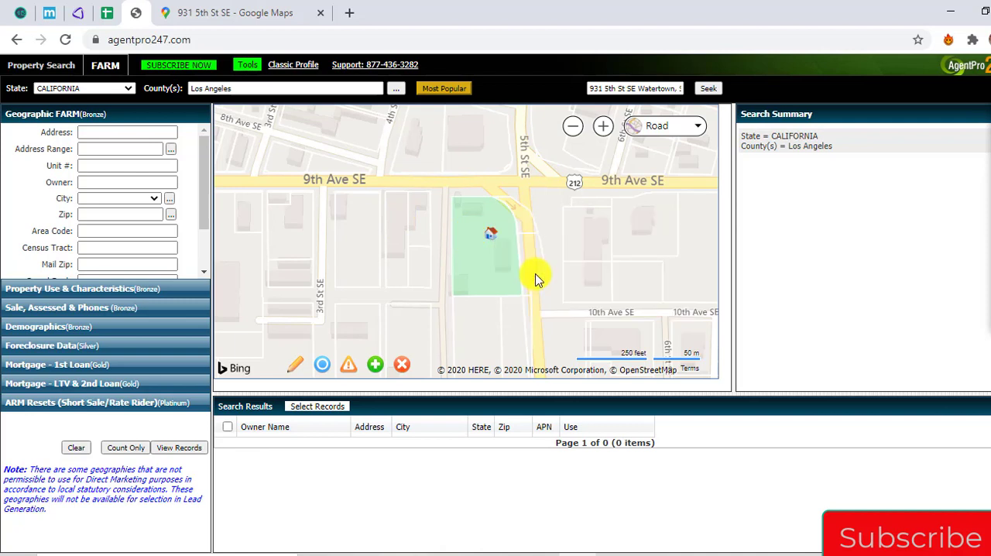
click(489, 233)
drag(506, 256, 605, 265)
key(ctrl+c)
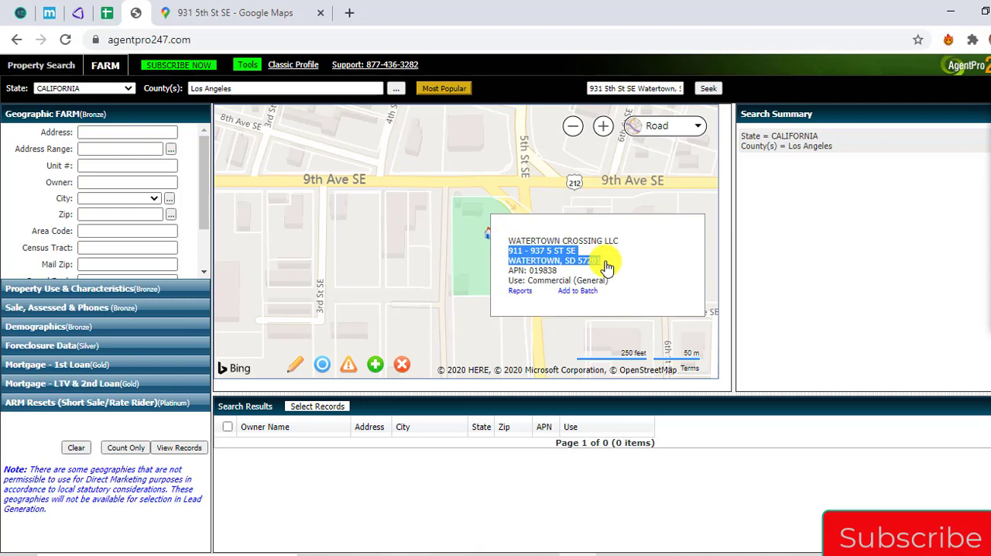
Look up the copied parcel address in REIPro's Quick Lookup by address and open the matching property's tax information
click(77, 13)
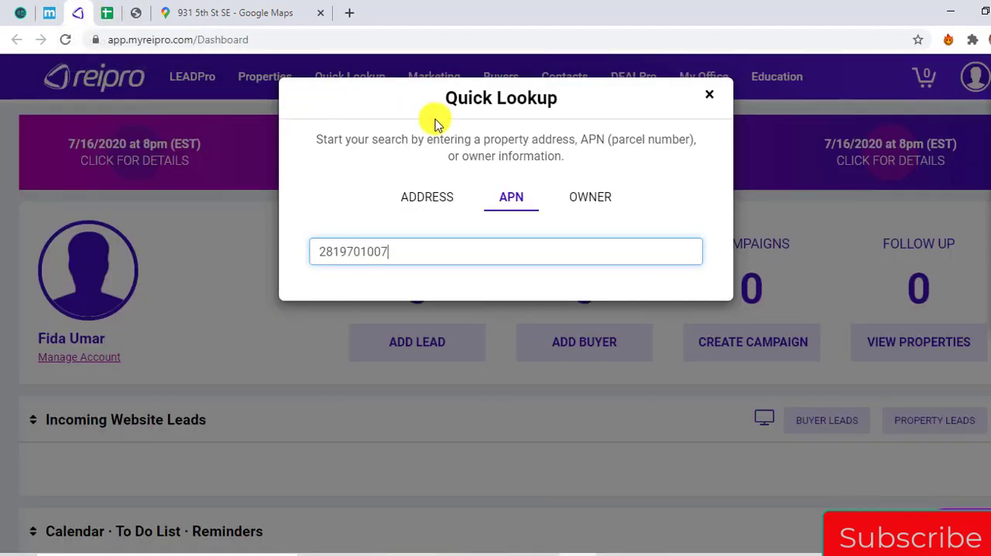
click(418, 197)
click(432, 251)
key(ctrl+v)
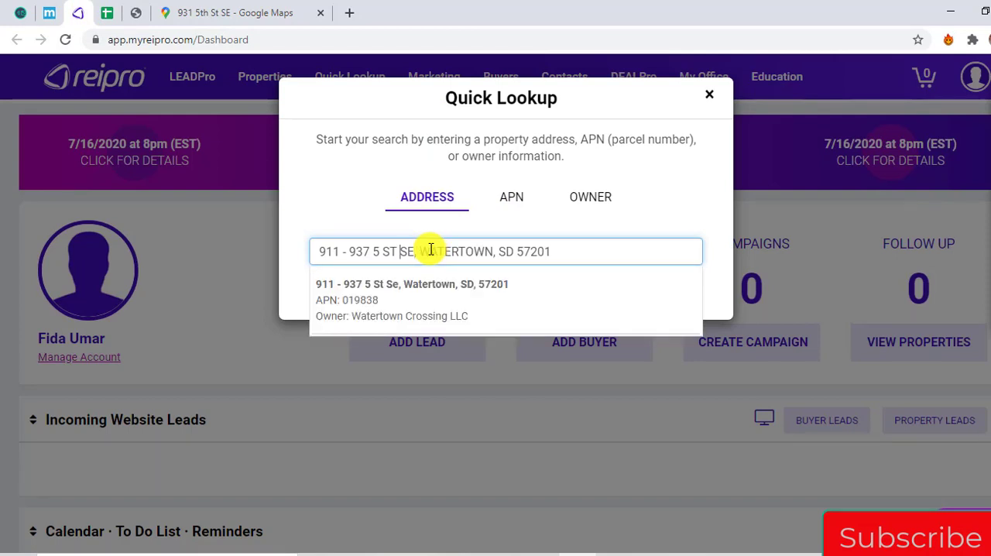
click(419, 301)
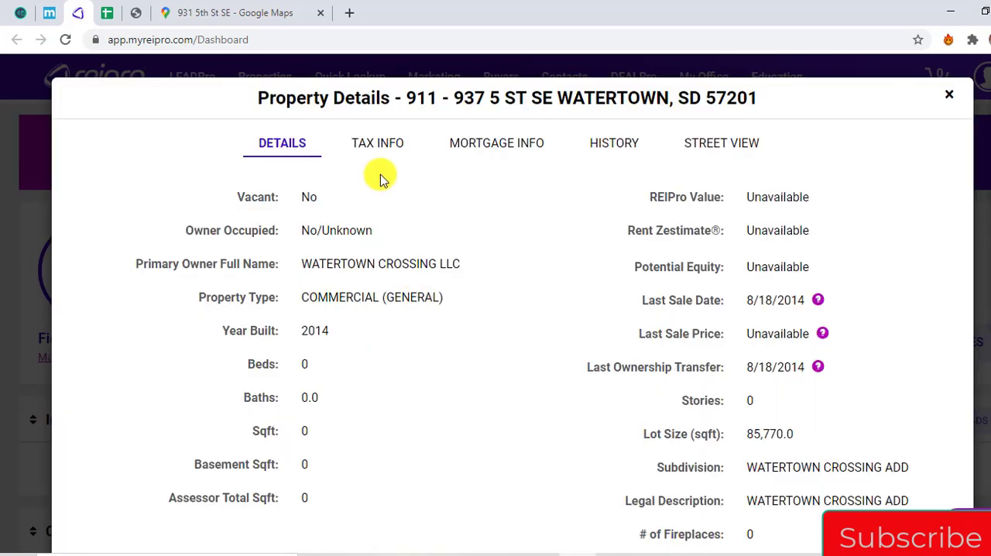
click(383, 147)
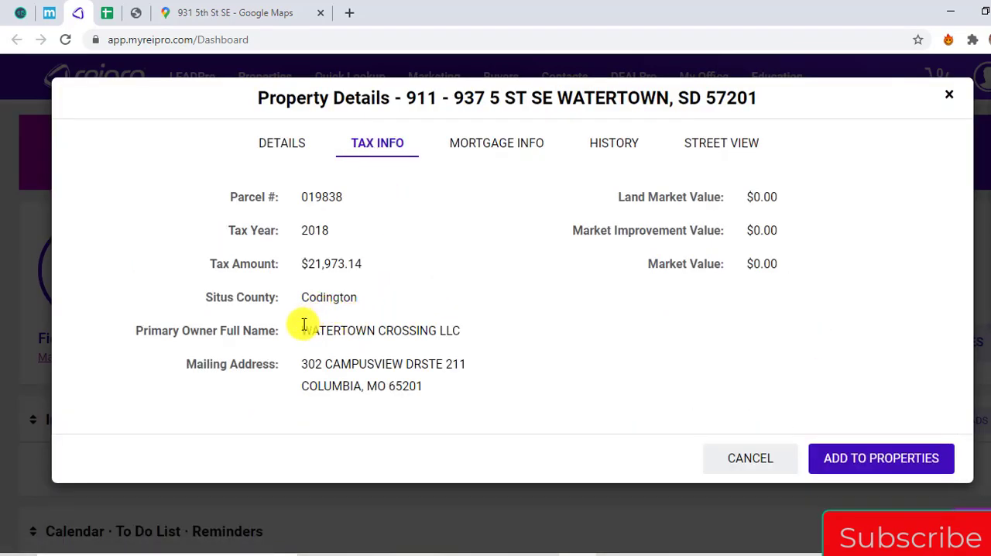
Copy WATERTOWN CROSSING LLC from REIPro and record it as the Watertown store's Owner Entity in the spreadsheet
drag(300, 331, 471, 341)
key(ctrl+c)
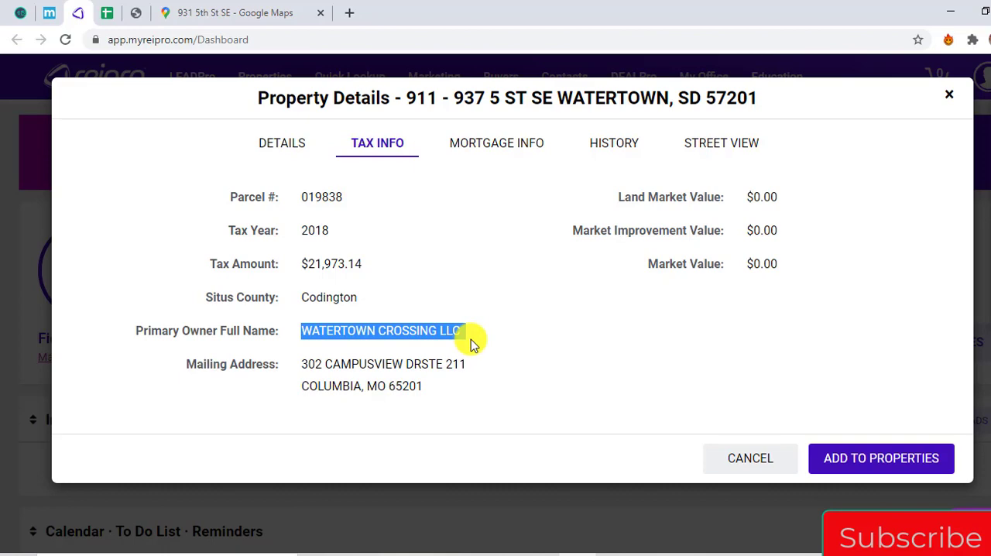
click(108, 14)
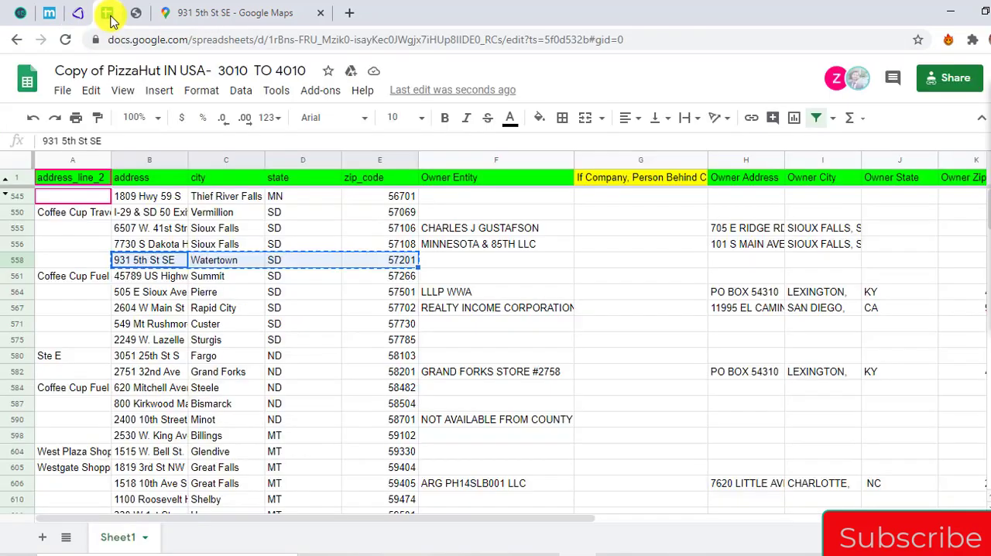
key(Right)
key(Right)
key(Right)
key(Right)
key(Return)
key(ctrl+v)
key(Return)
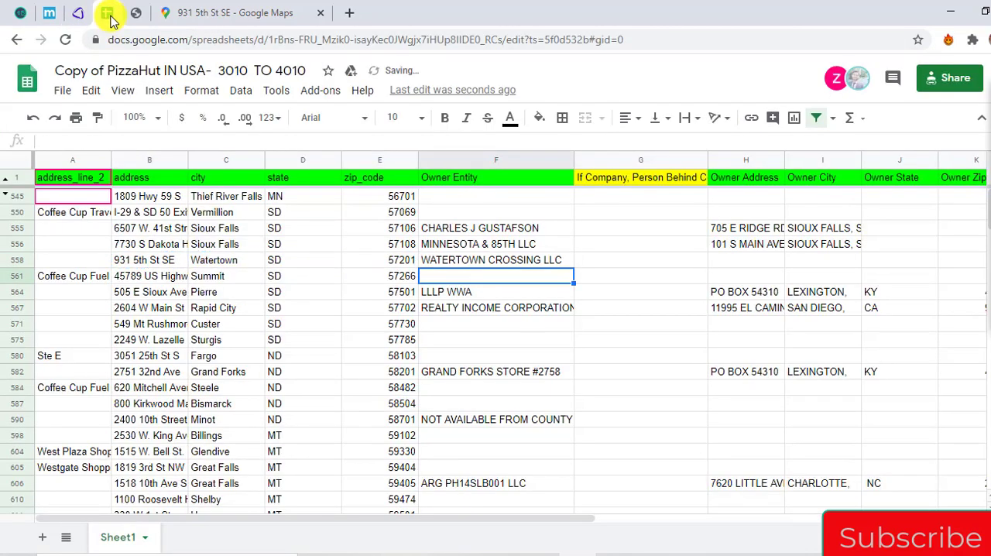
Copy the owner's mailing address from REIPro into the Watertown store's Owner Address cell, keeping only the street line
key(Up)
key(Right)
key(Right)
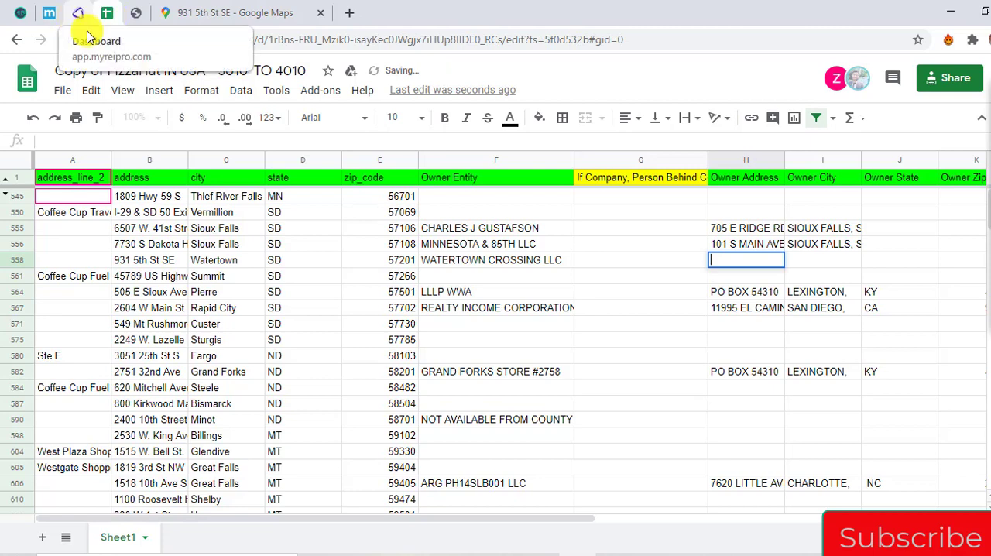
click(79, 14)
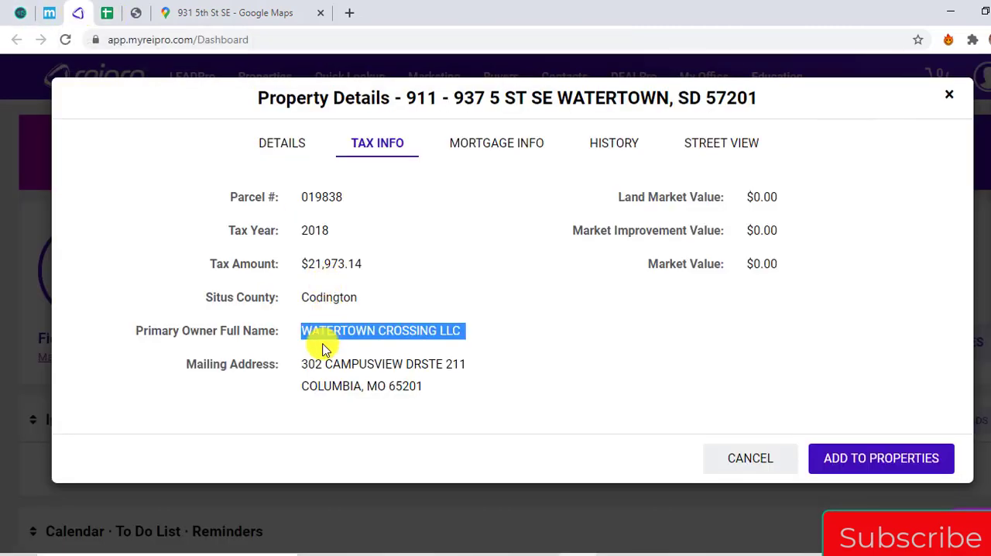
click(309, 364)
drag(309, 363, 422, 387)
key(ctrl+c)
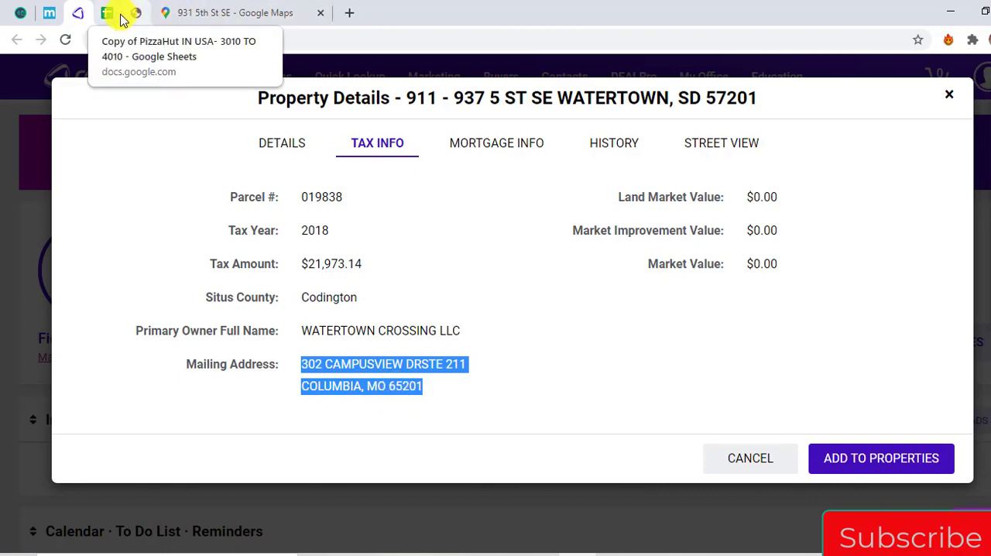
click(121, 17)
key(ctrl+v)
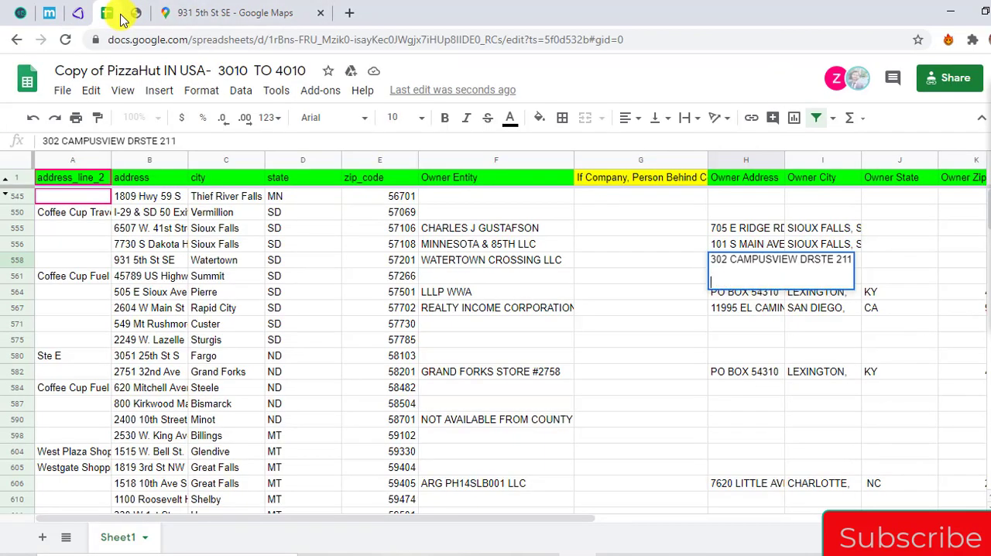
key(Return)
Enter the owner's city, state and ZIP in the Watertown store's Owner City cell
key(Up)
key(Right)
key(F2)
text(COLUMBIA, MO 65201)
key(Return)
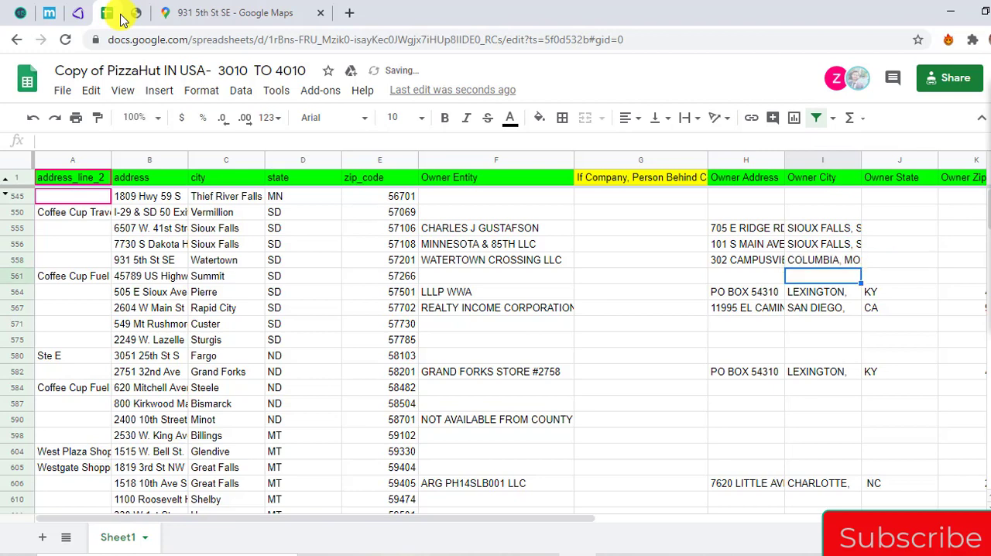
Copy the Summit, SD store's full address from the spreadsheet and look it up in Google Maps
key(ctrl+Left)
key(Left)
key(Left)
key(Left)
key(ctrl+shift+Right)
key(ctrl+c)
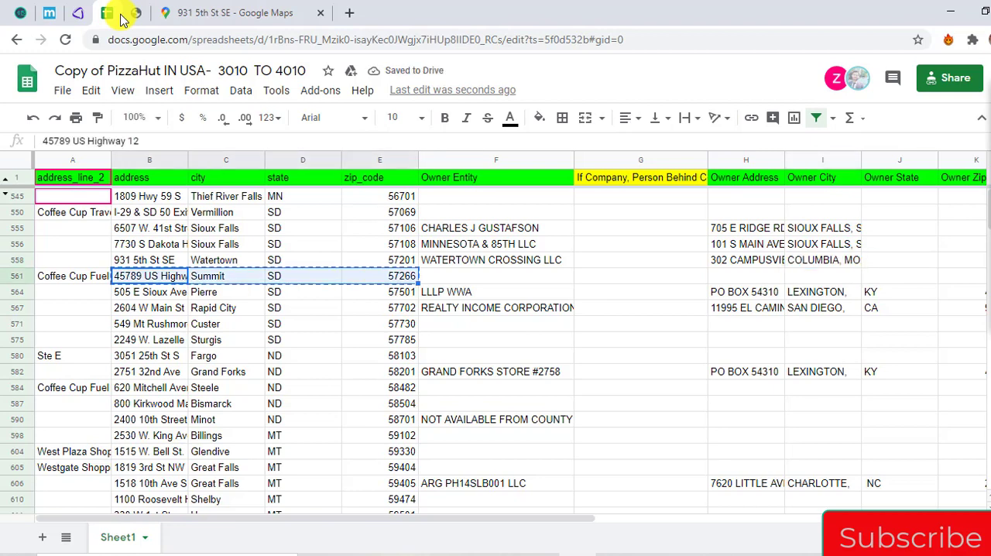
click(221, 11)
click(142, 77)
triple_click(141, 77)
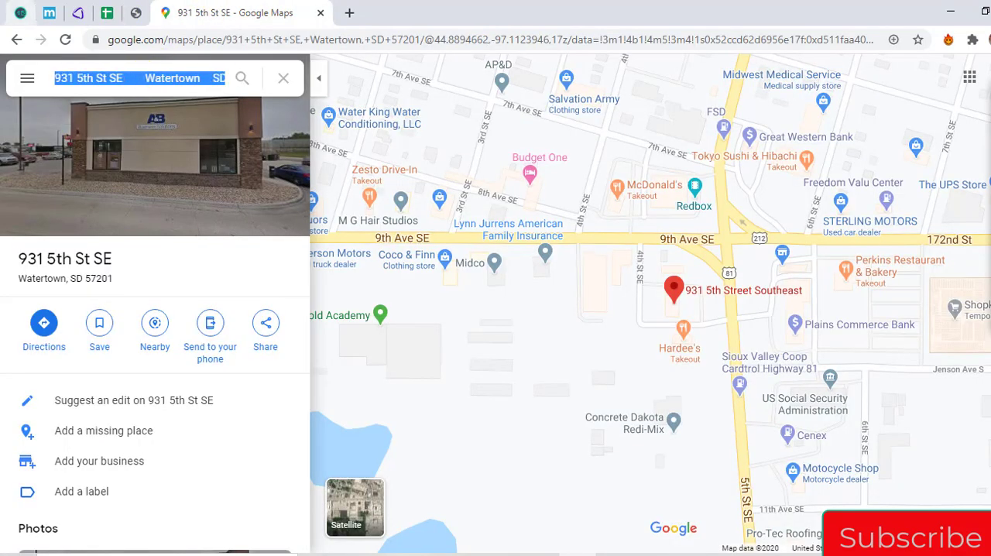
key(ctrl+v)
key(Return)
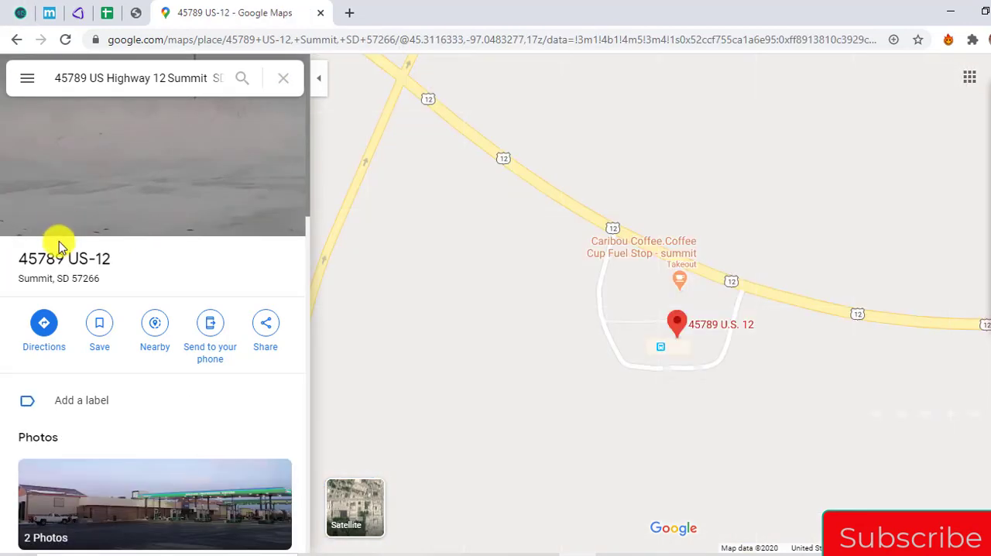
Seek the Summit store in AgentPro247 using the address as formatted by Google Maps, and show the map in Road view
drag(18, 259, 103, 285)
key(ctrl+c)
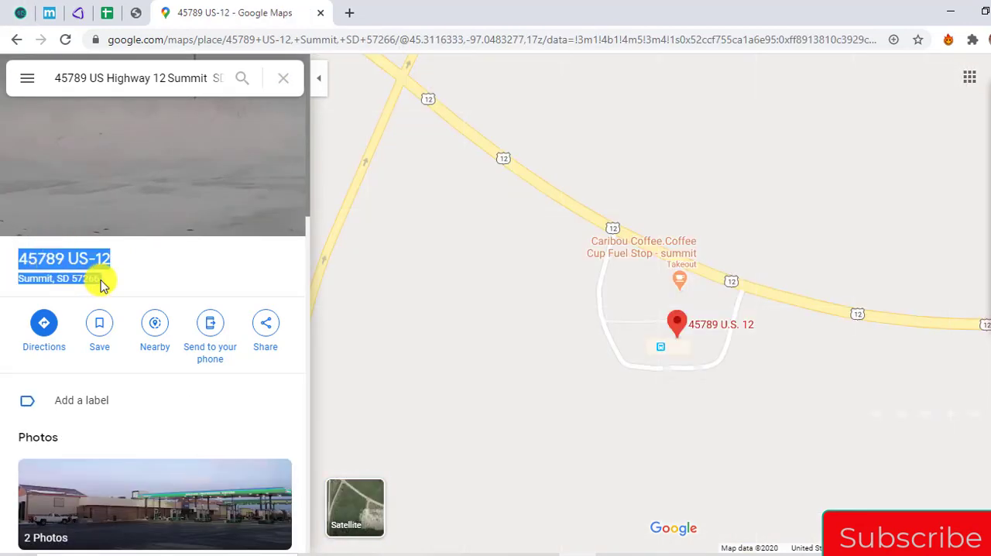
click(134, 13)
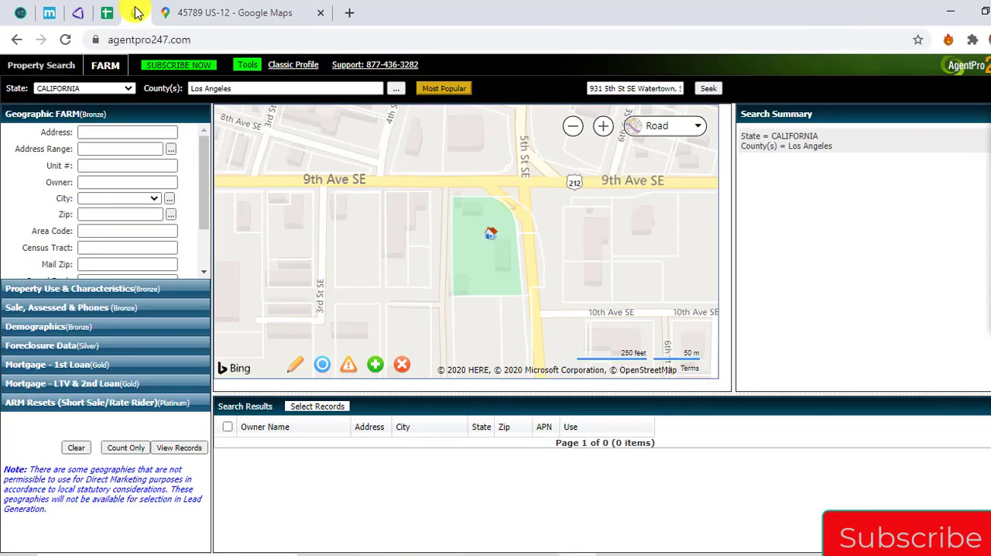
triple_click(610, 87)
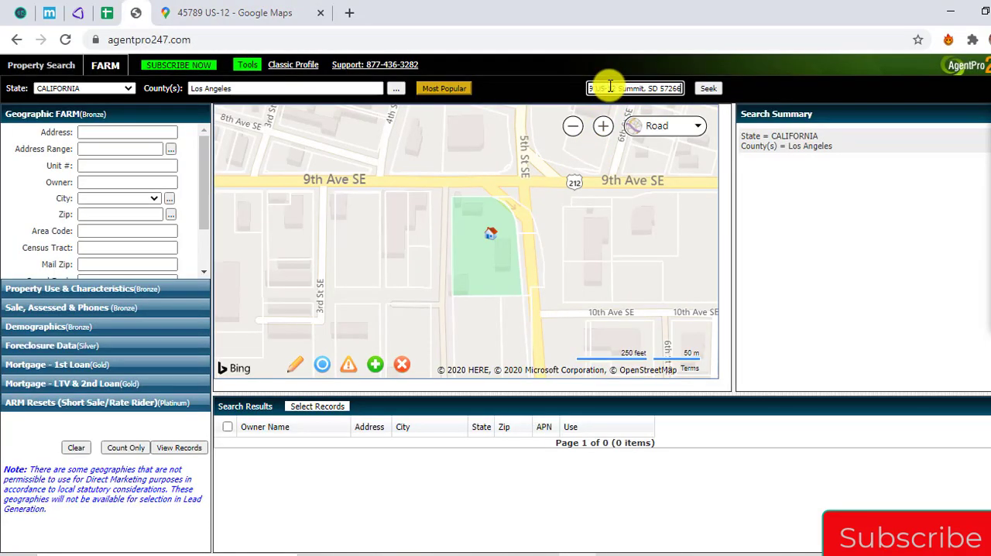
key(ctrl+v)
click(717, 90)
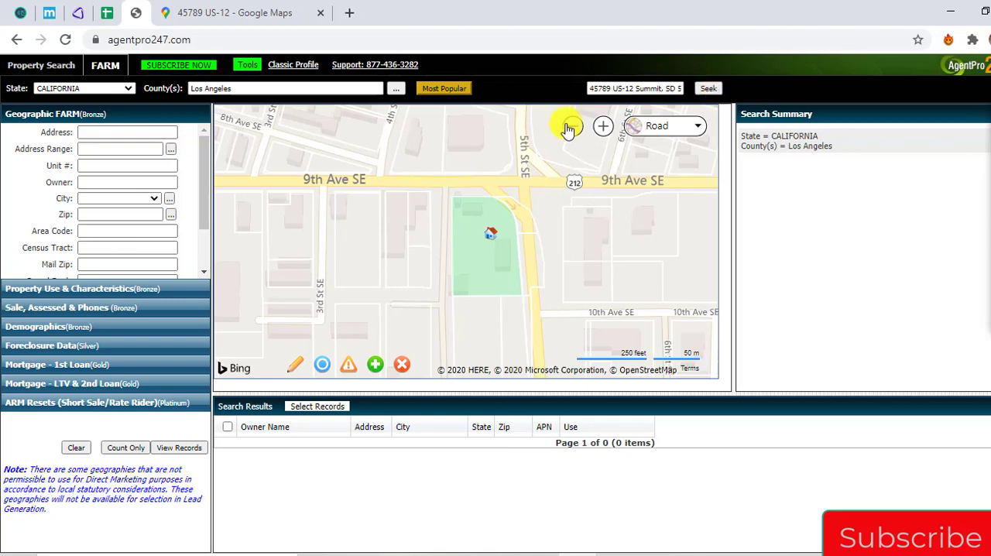
click(691, 124)
click(640, 172)
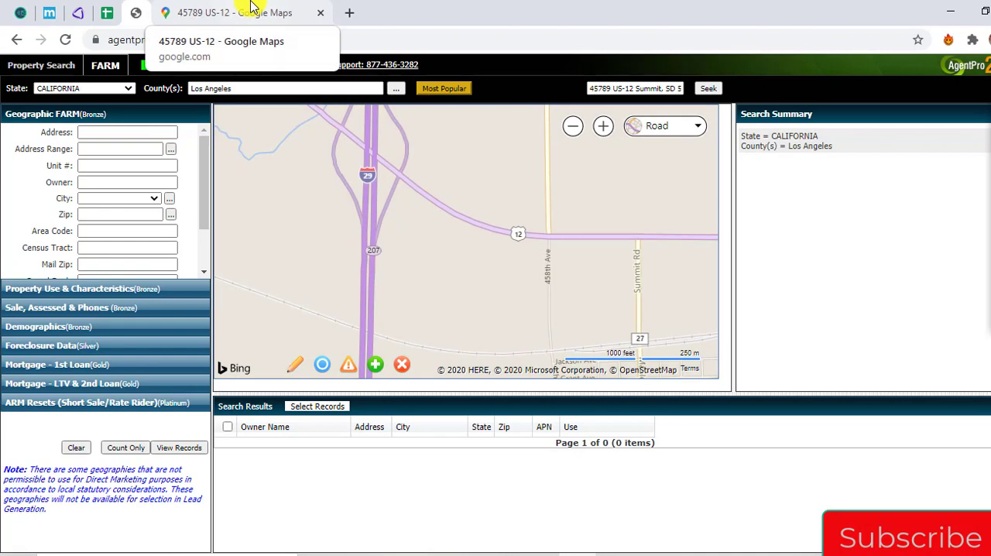
Copy the Summit store's address from the Google Maps search and seek it in AgentPro247
click(250, 7)
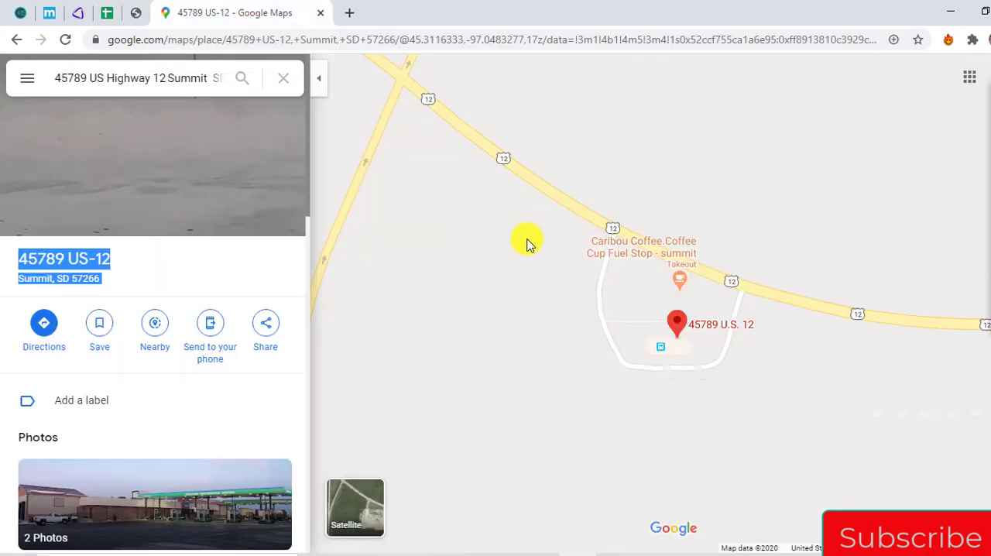
click(111, 84)
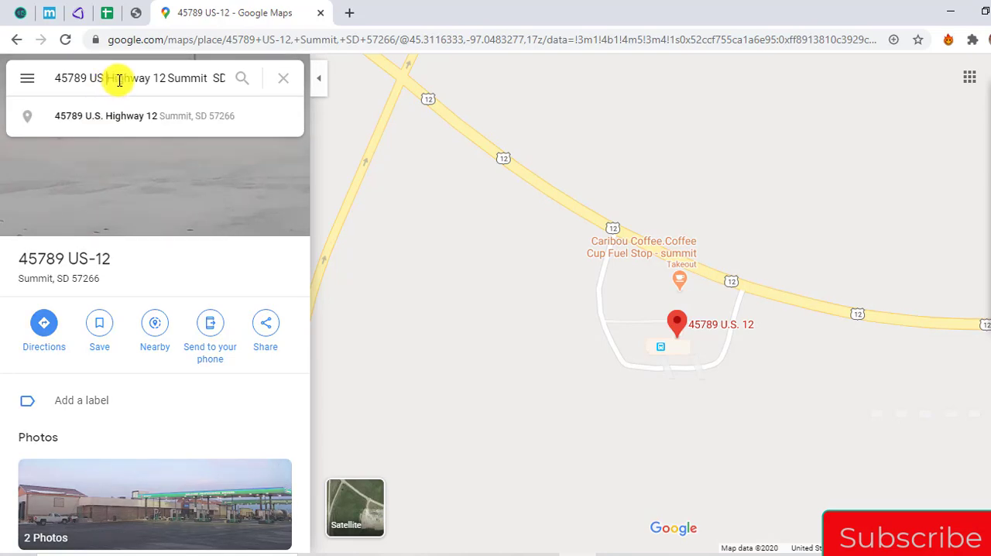
key(ctrl+a)
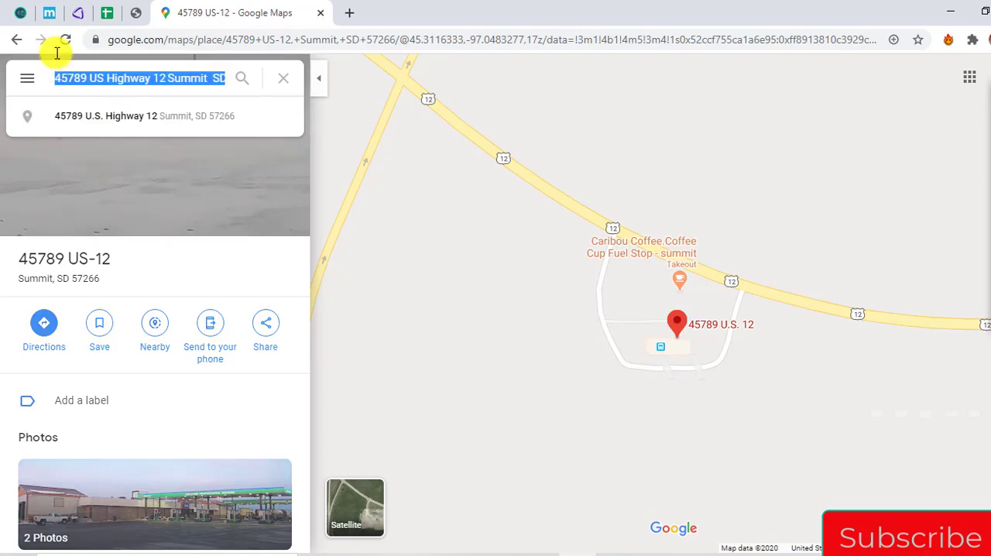
click(145, 14)
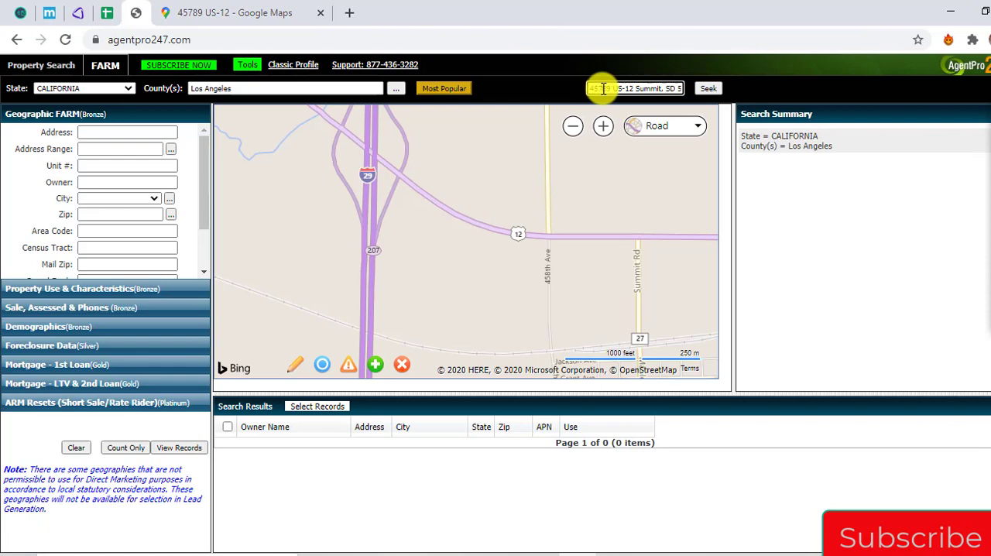
click(706, 89)
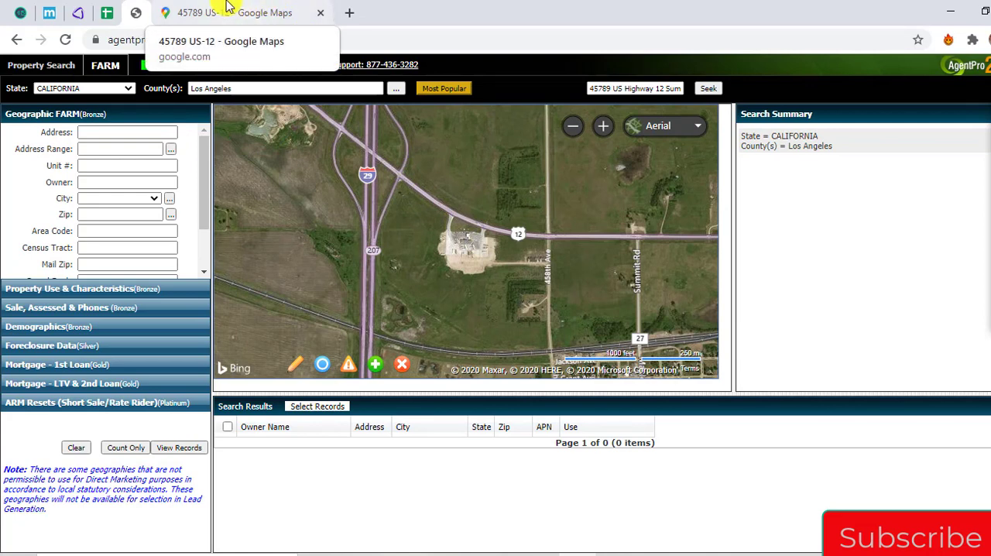
Compare the Summit store's surroundings in Google Maps with AgentPro247's aerial map to identify the matching site
click(229, 6)
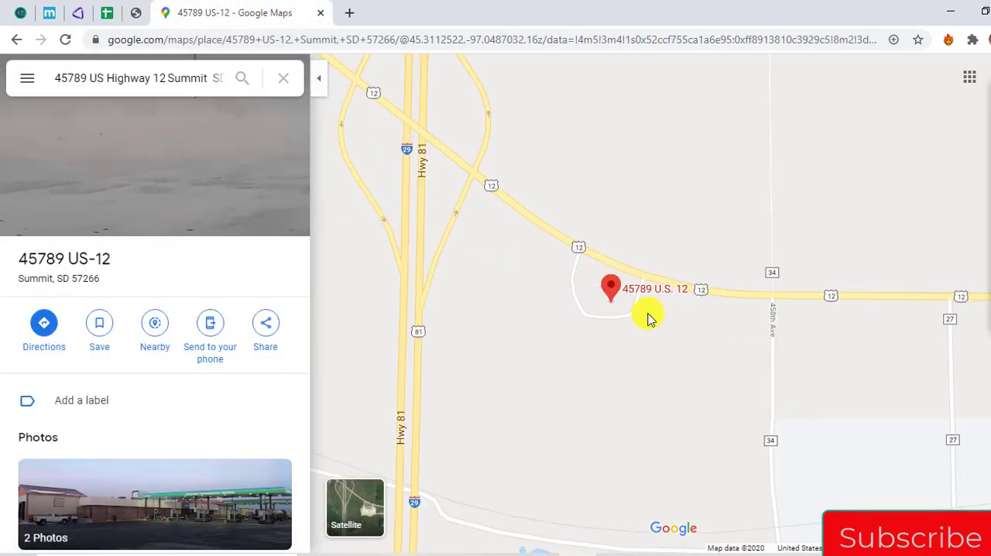
click(139, 13)
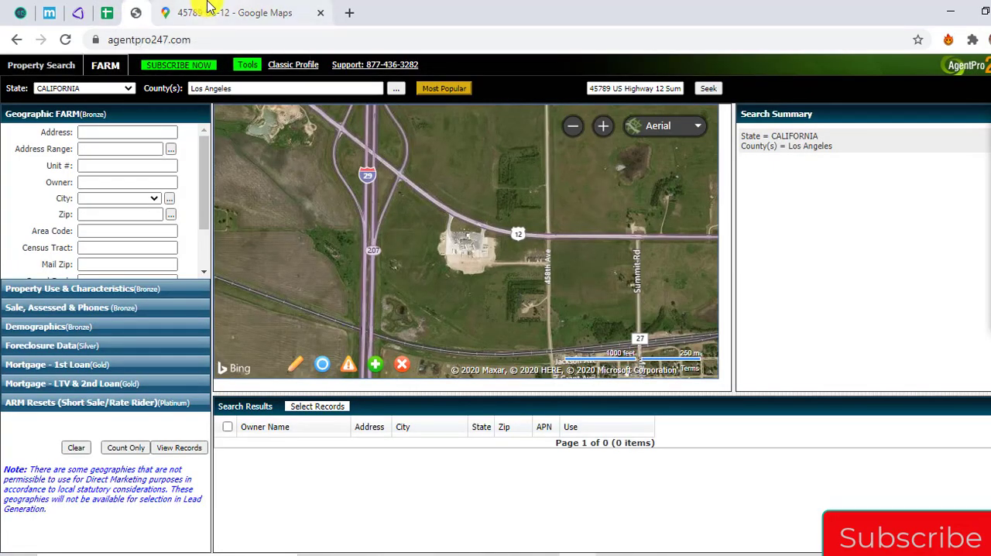
click(208, 7)
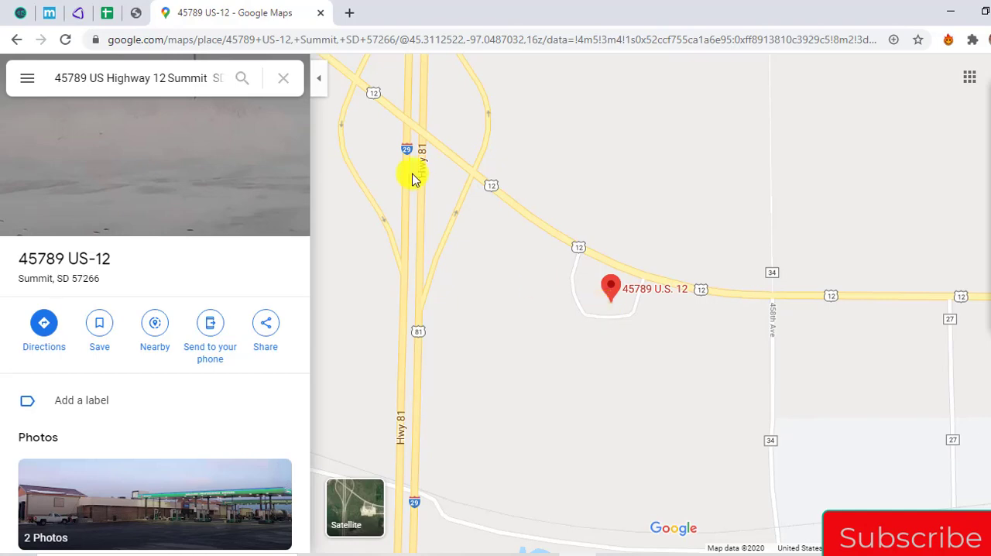
click(139, 14)
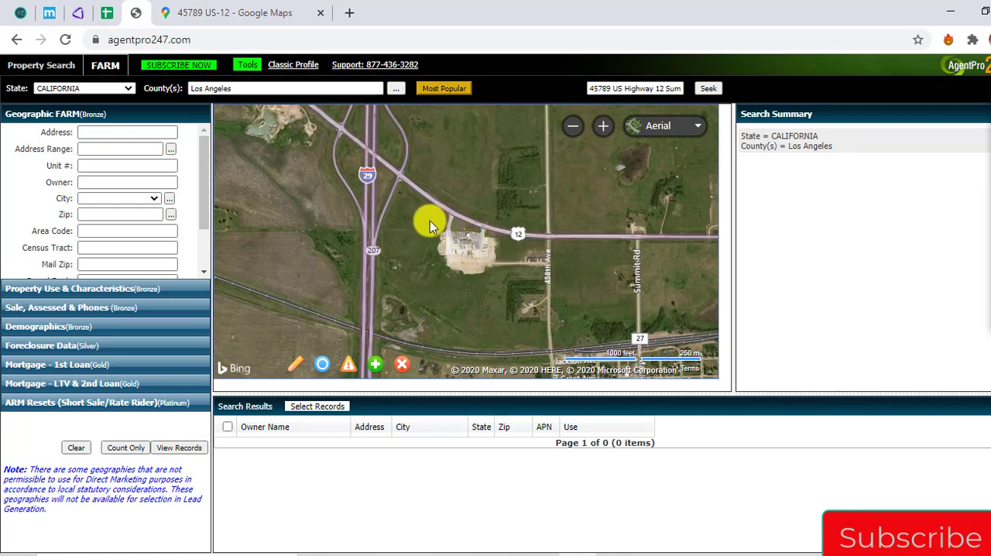
click(248, 16)
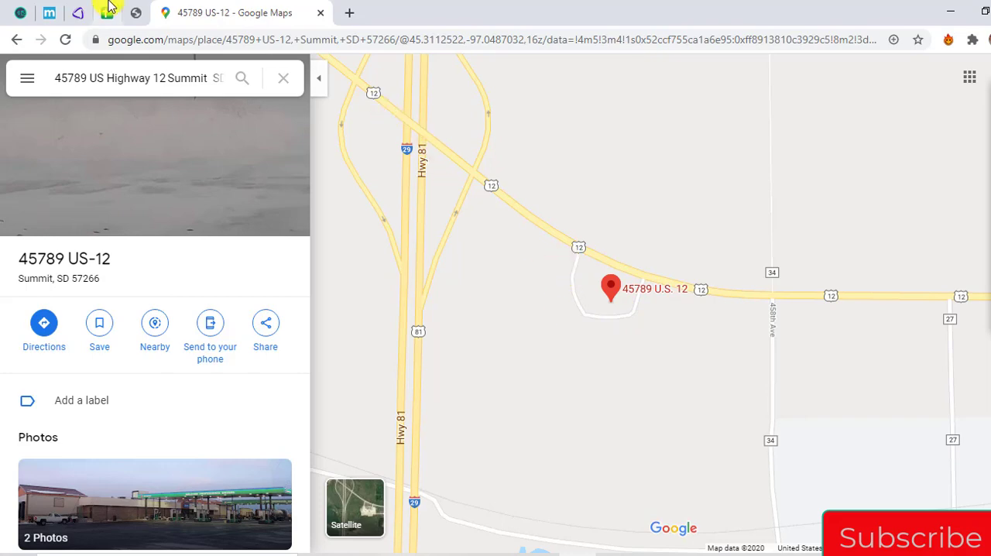
click(139, 13)
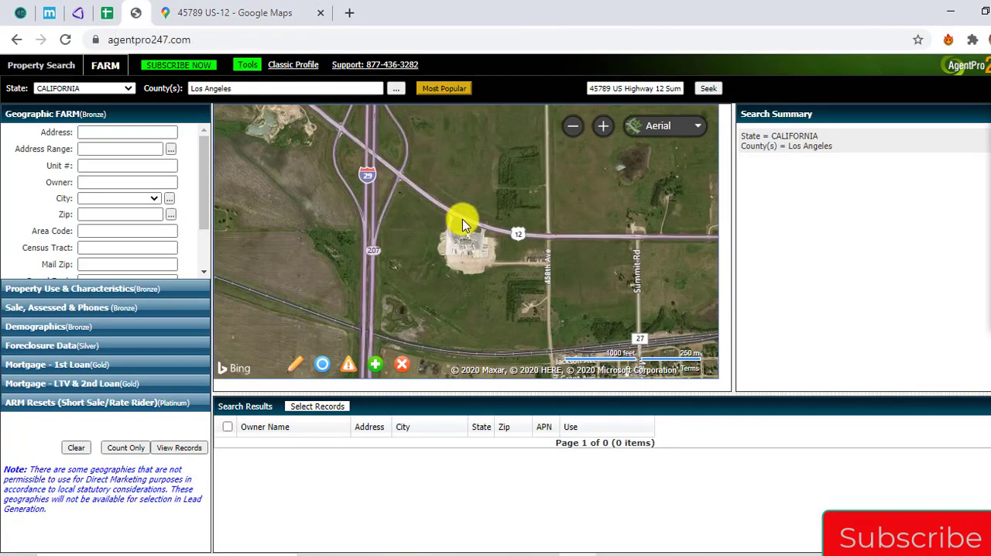
mouse_move(990, 139)
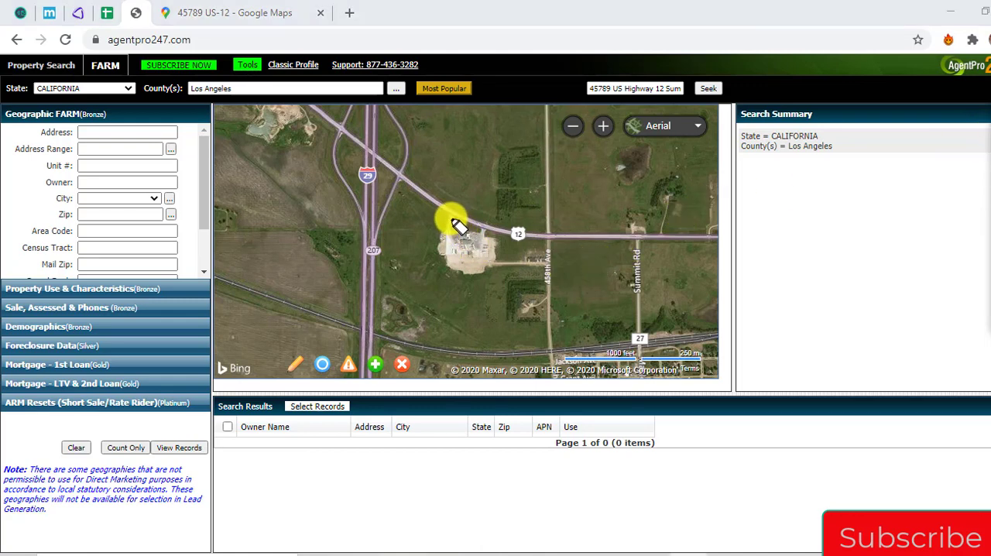
mouse_move(453, 224)
mouse_down()
mouse_move(445, 246)
mouse_move(490, 250)
mouse_move(464, 240)
mouse_move(481, 243)
mouse_up()
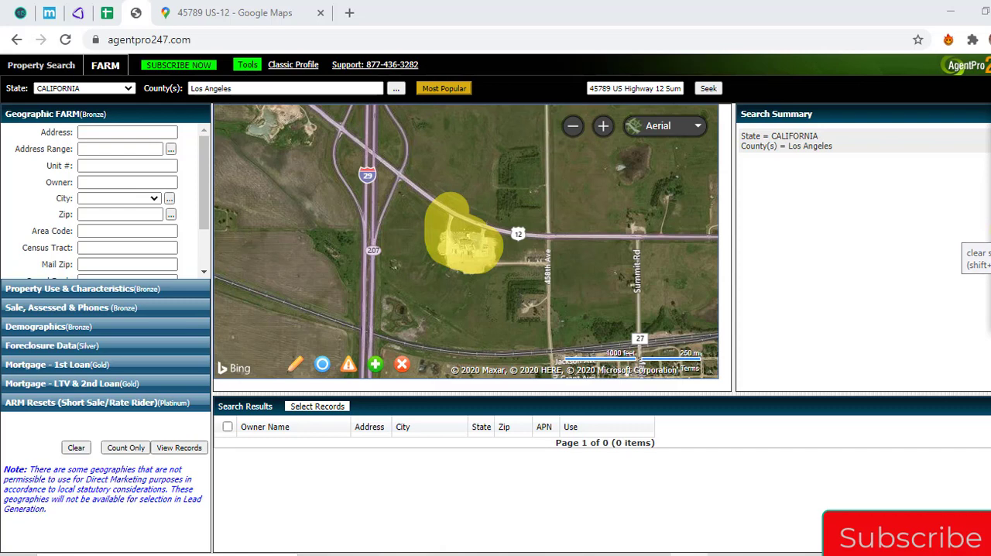
click(990, 258)
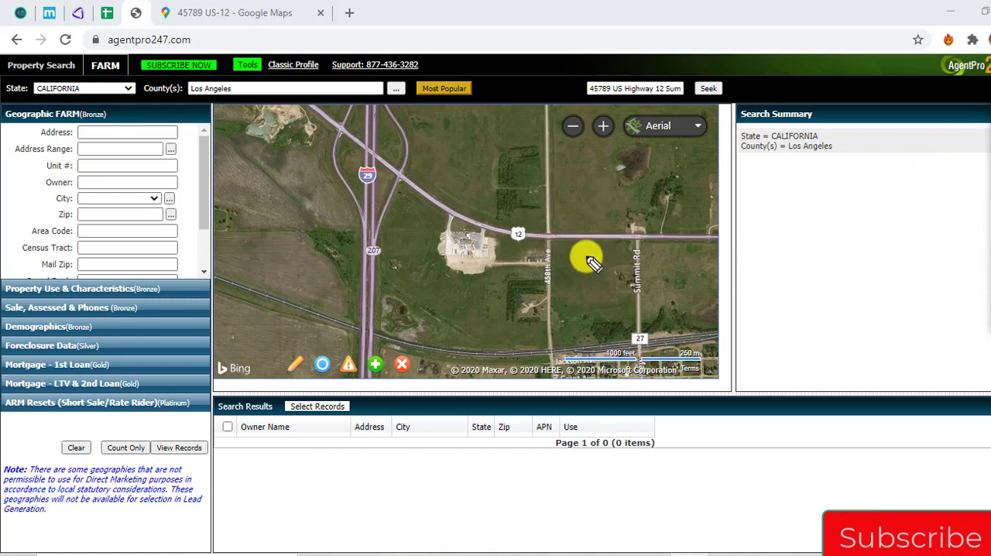
mouse_move(449, 218)
mouse_down()
mouse_move(444, 231)
mouse_move(458, 250)
mouse_up()
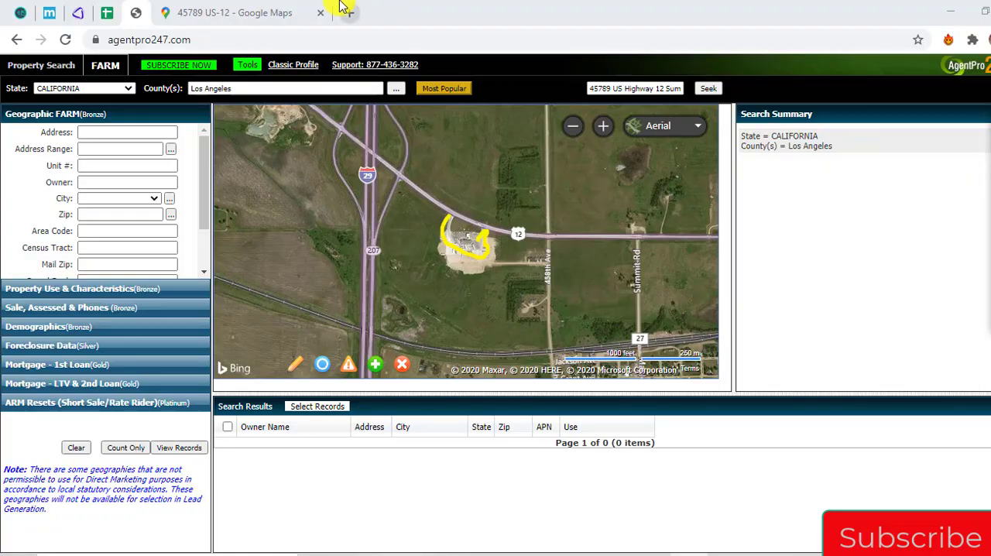
Switch the AgentPro247 map to Road view, try to retrieve the Summit store's parcel information, and close the notice
click(225, 12)
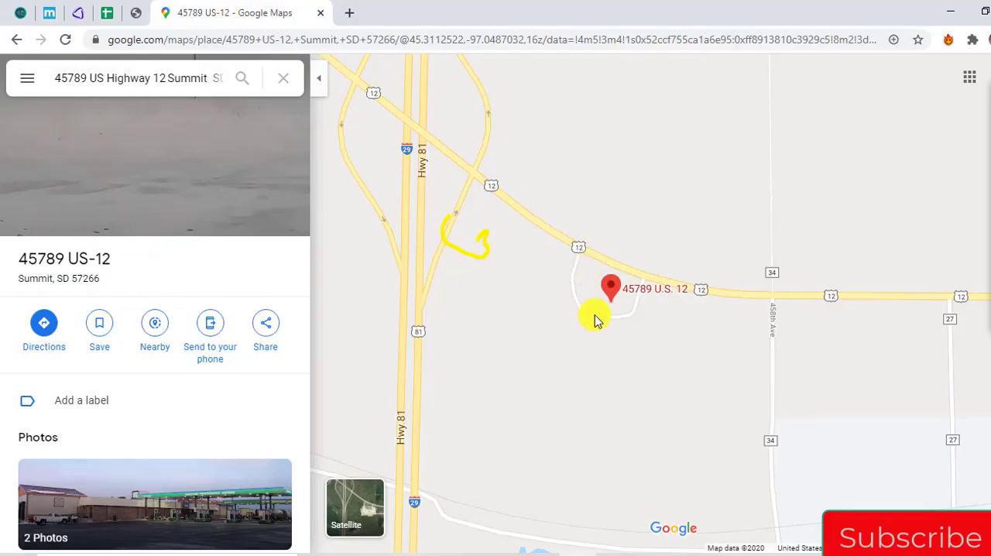
click(131, 16)
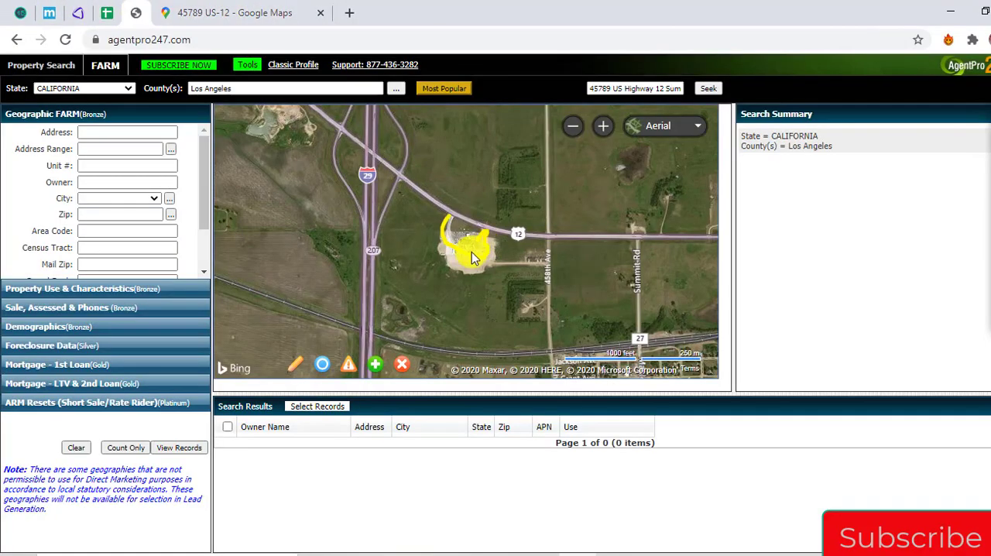
scroll(464, 251, up, 3)
click(658, 126)
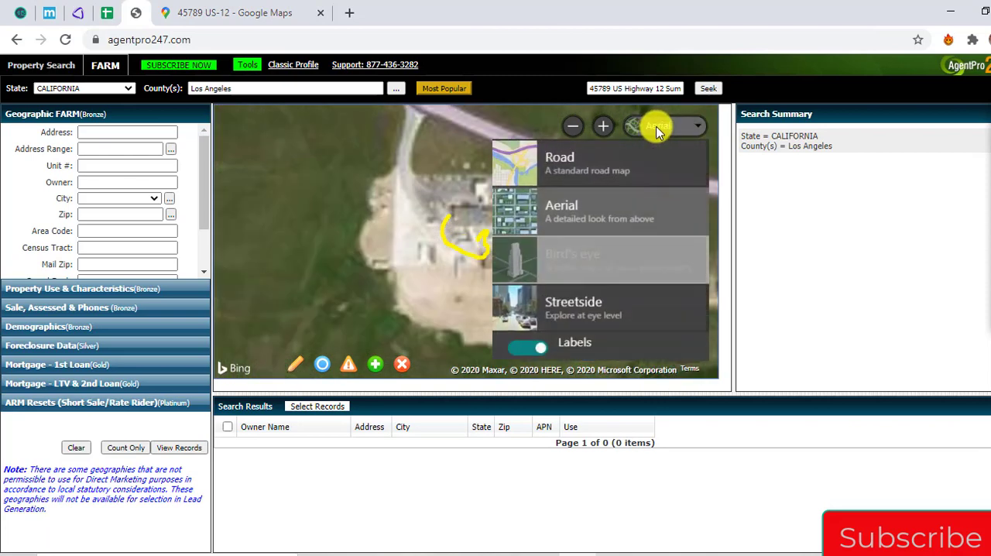
click(608, 176)
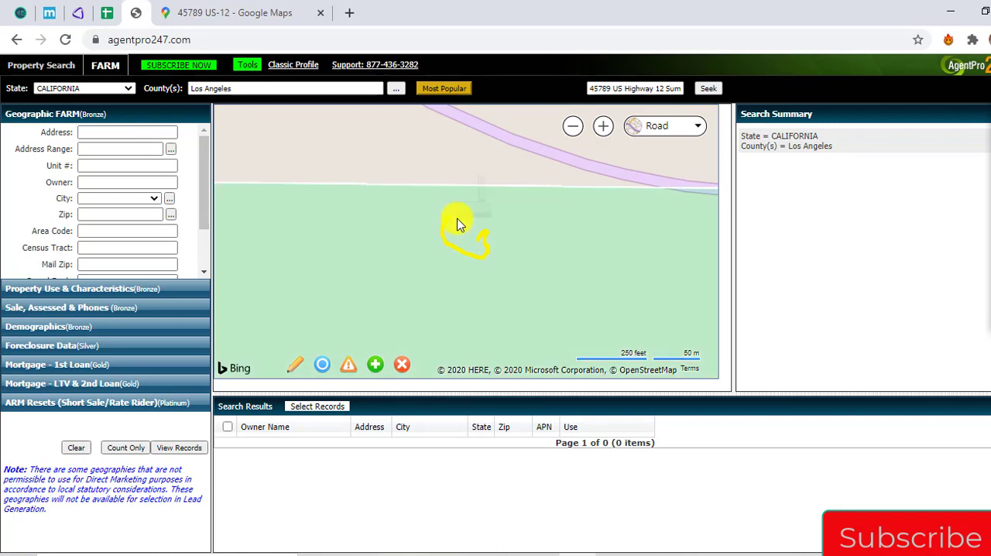
scroll(457, 224, down, 2)
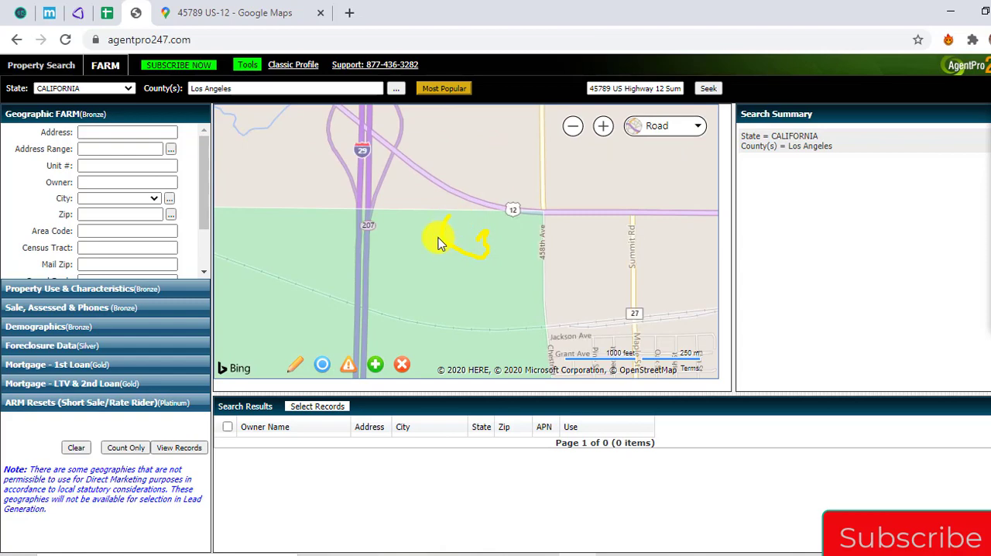
scroll(448, 261, down, 1)
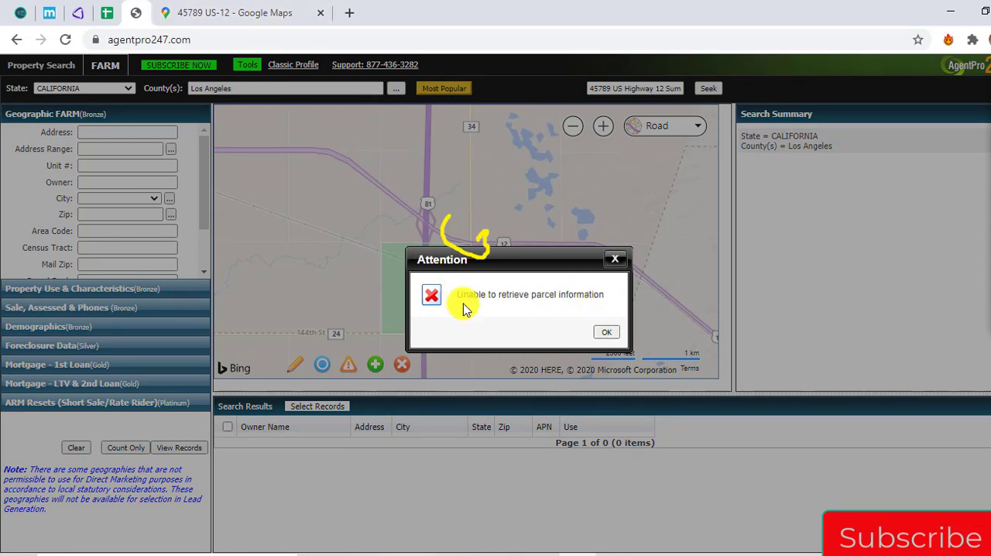
drag(453, 302, 598, 296)
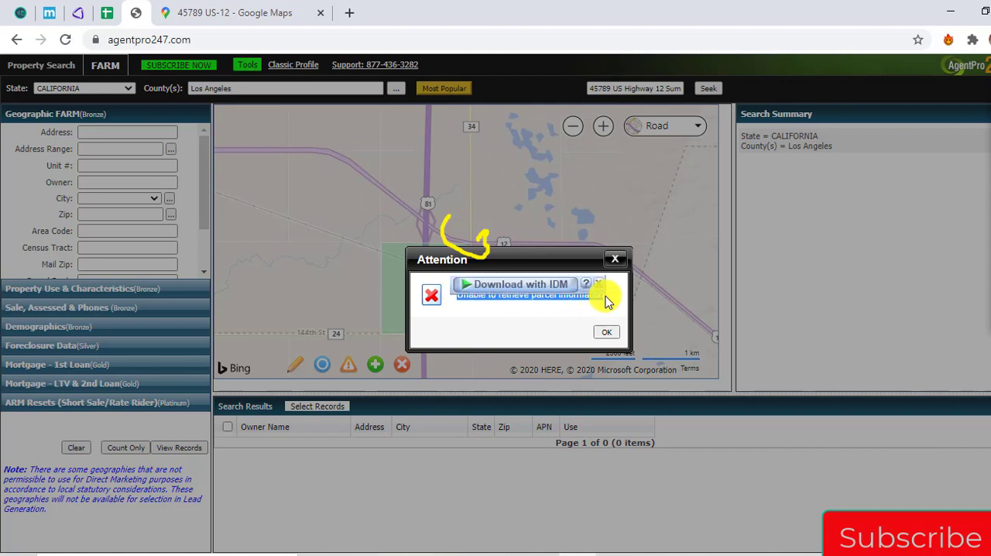
click(607, 304)
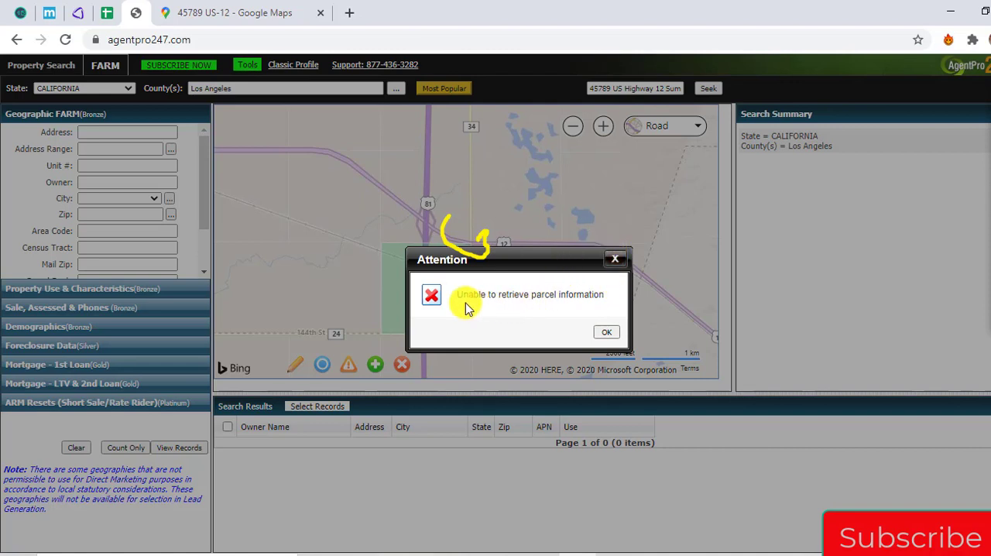
drag(463, 308, 618, 263)
click(618, 260)
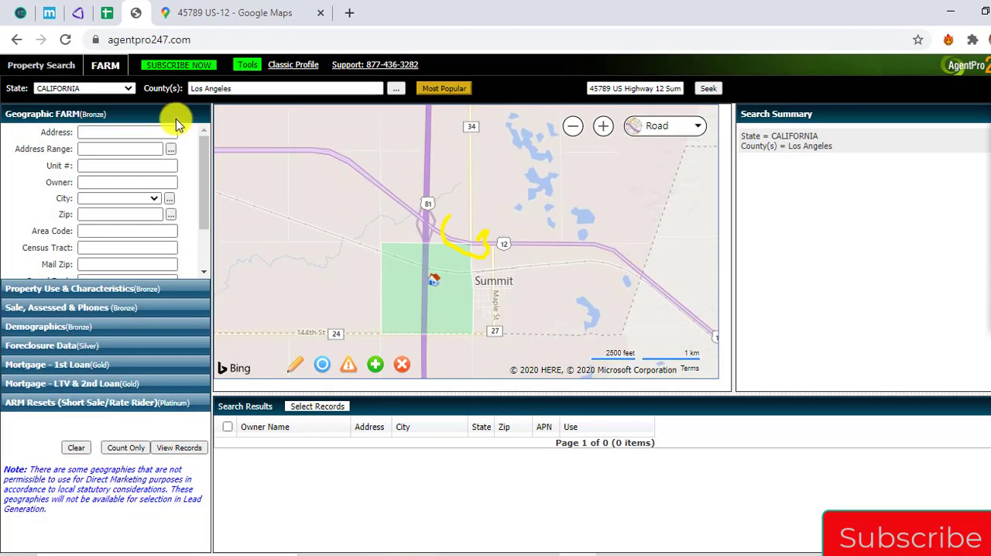
Switch to the spreadsheet and record N/A as the Owner Entity for the Summit store
click(107, 13)
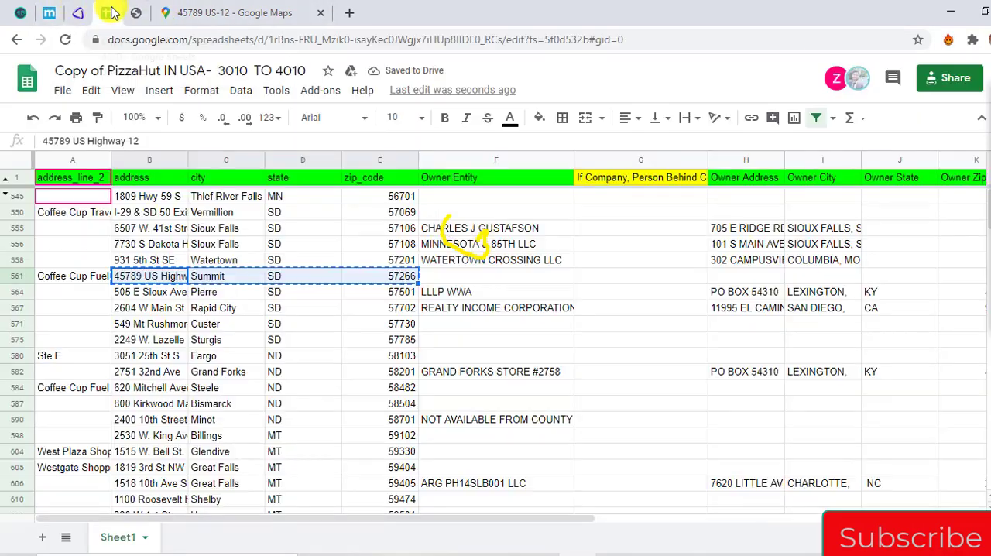
key(Right)
key(Right)
key(Right)
key(Right)
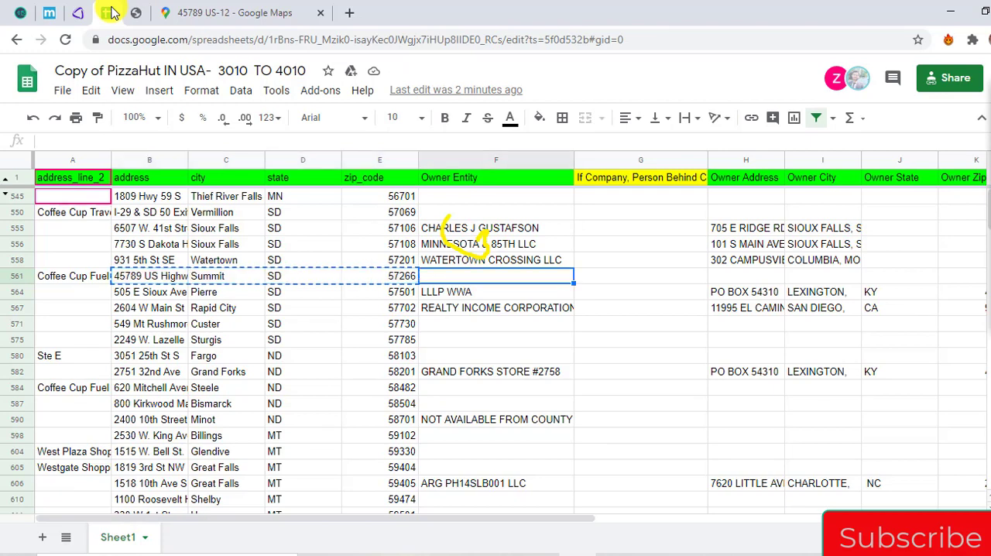
text(N/A)
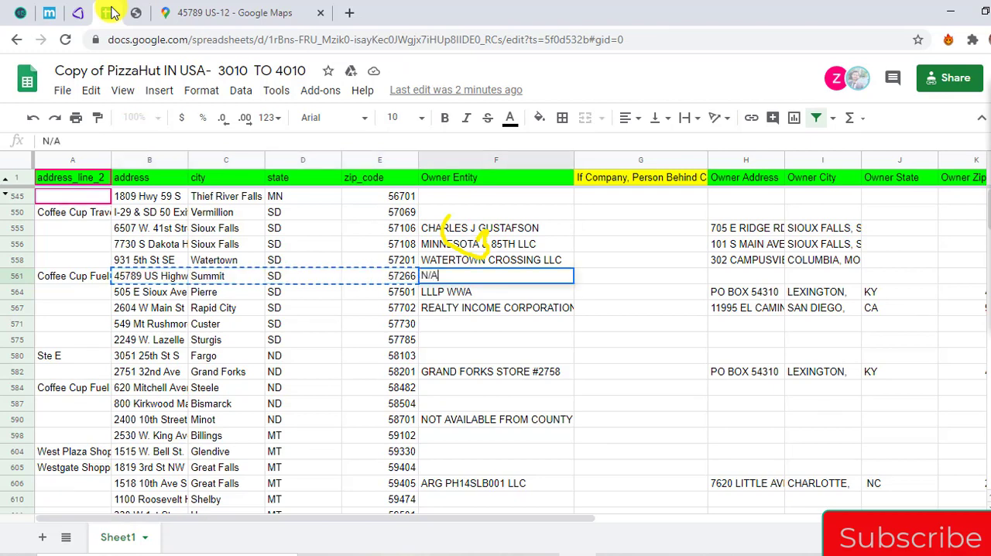
key(Return)
Copy the N/A entry across the Summit store's row through the Phone 1 column
key(Up)
key(shift+Right)
key(shift+Right)
key(shift+Right)
key(shift+Right)
key(shift+Right)
key(shift+Right)
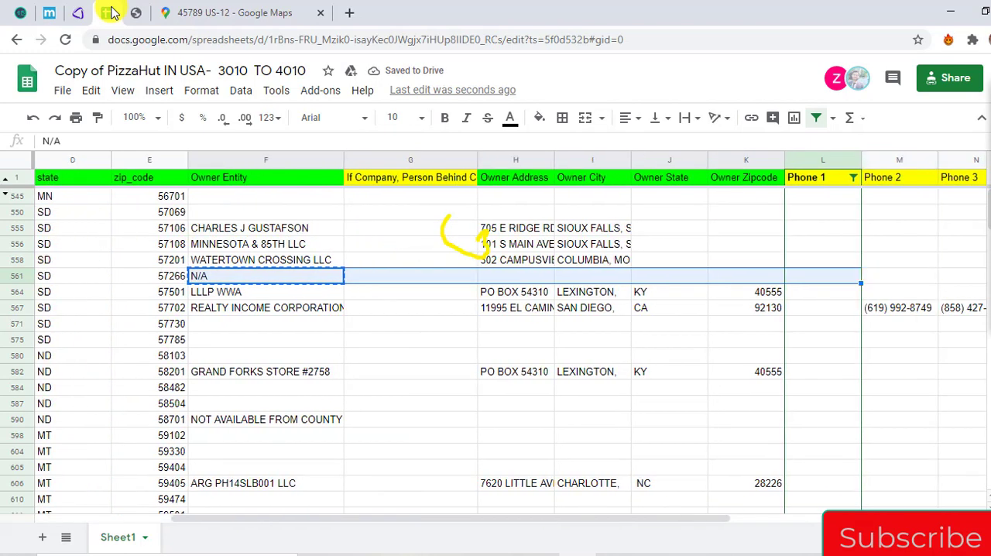
text(N/A	N/A	N/A	N/A	N/A	N/A)
key(Left)
key(Right)
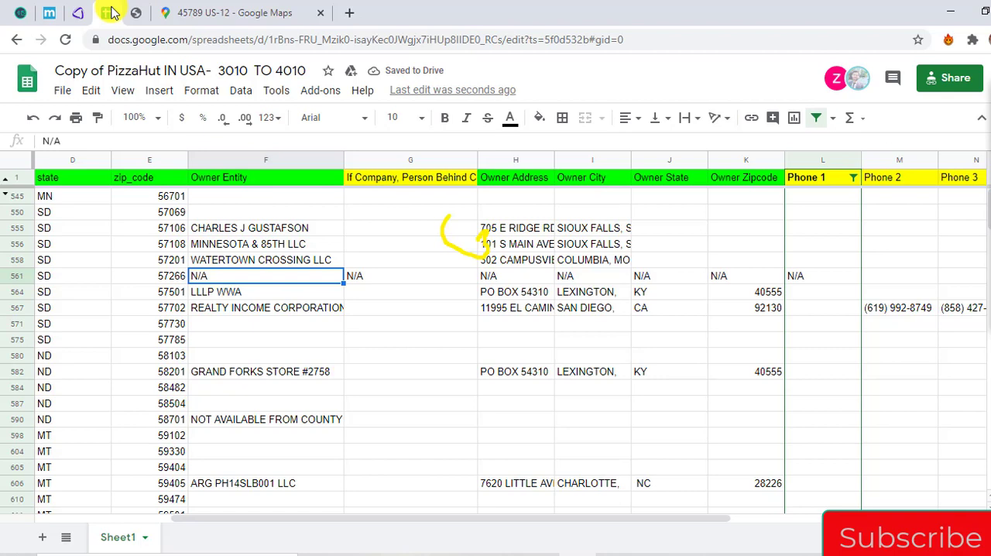
key(Right)
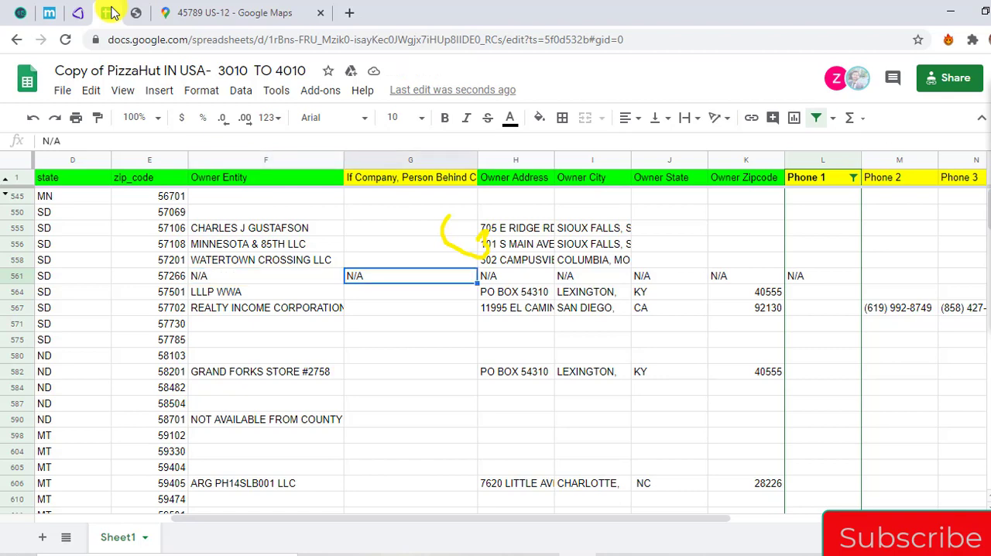
Copy the address, city, state and zip code of the Custer store in row 571
key(ctrl+Down)
key(ctrl+Up)
key(Down)
key(Down)
key(Down)
key(Left)
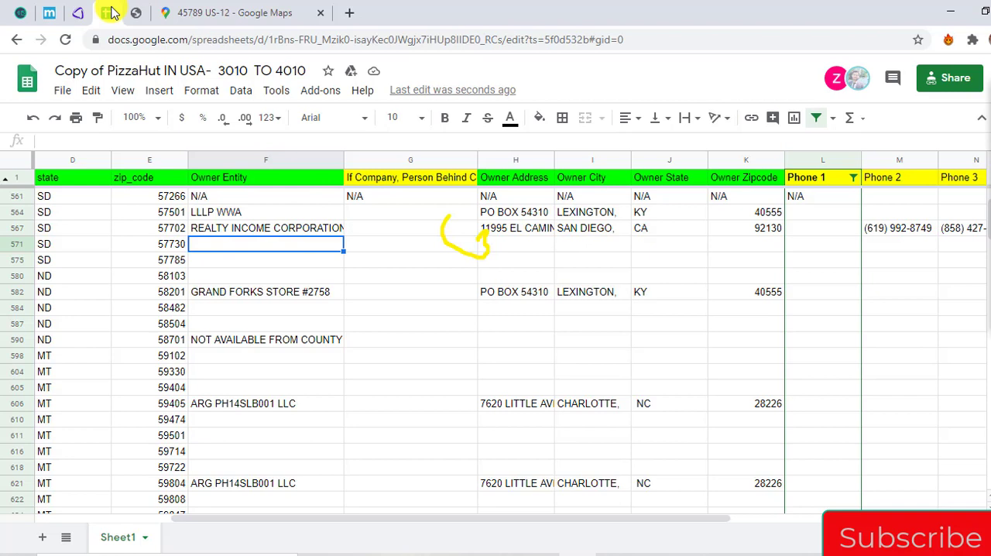
mouse_move(990, 180)
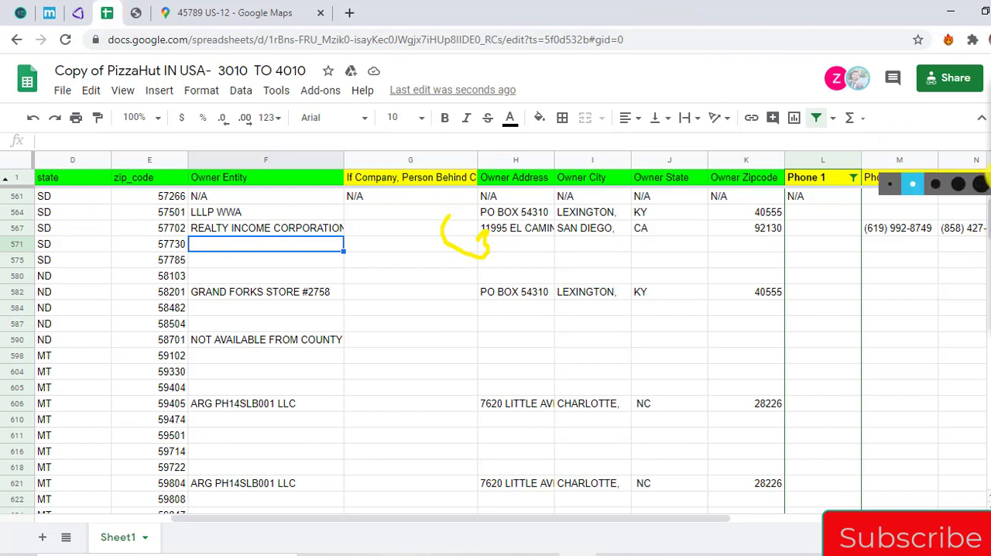
click(990, 163)
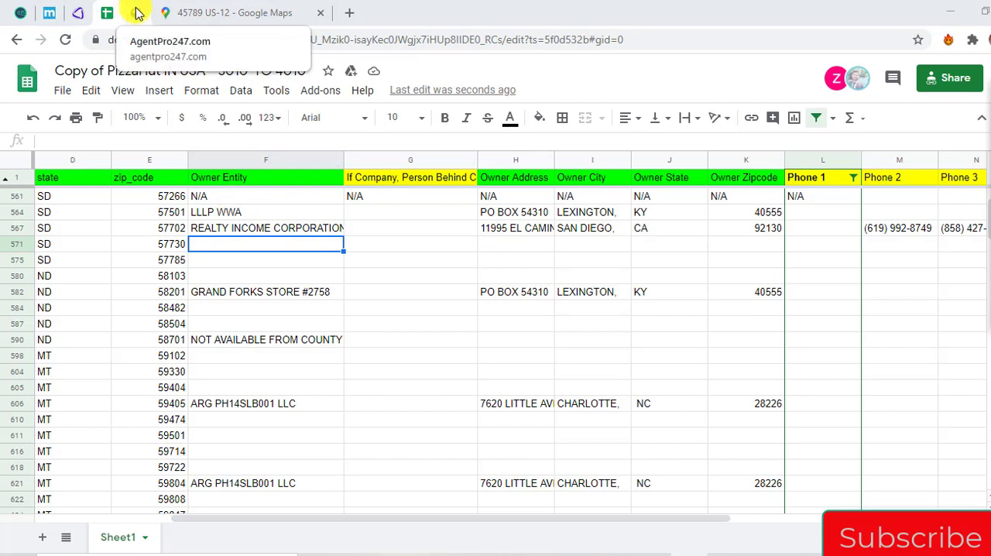
click(91, 246)
key(Left)
key(Left)
key(Left)
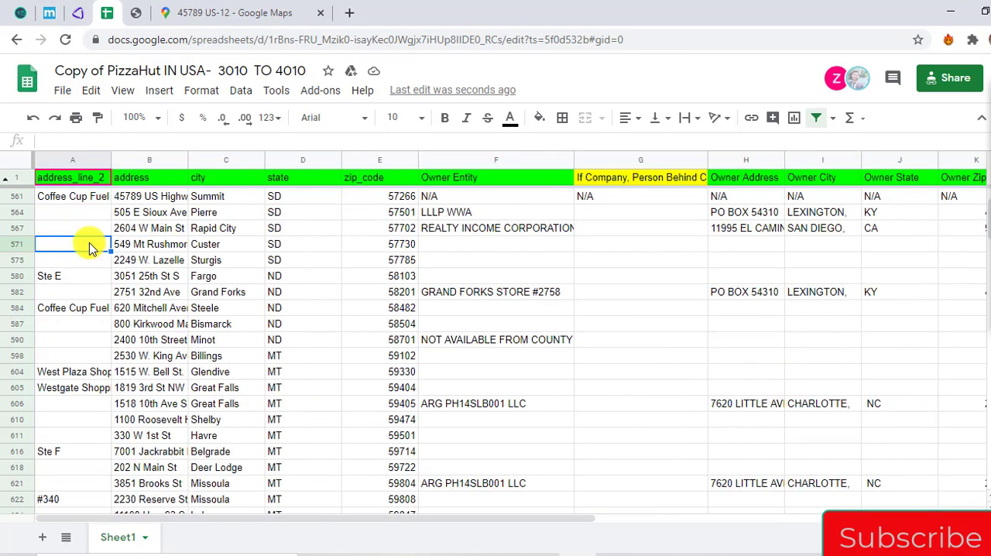
key(Right)
key(shift+Right)
key(shift+Right)
key(shift+Right)
key(ctrl+c)
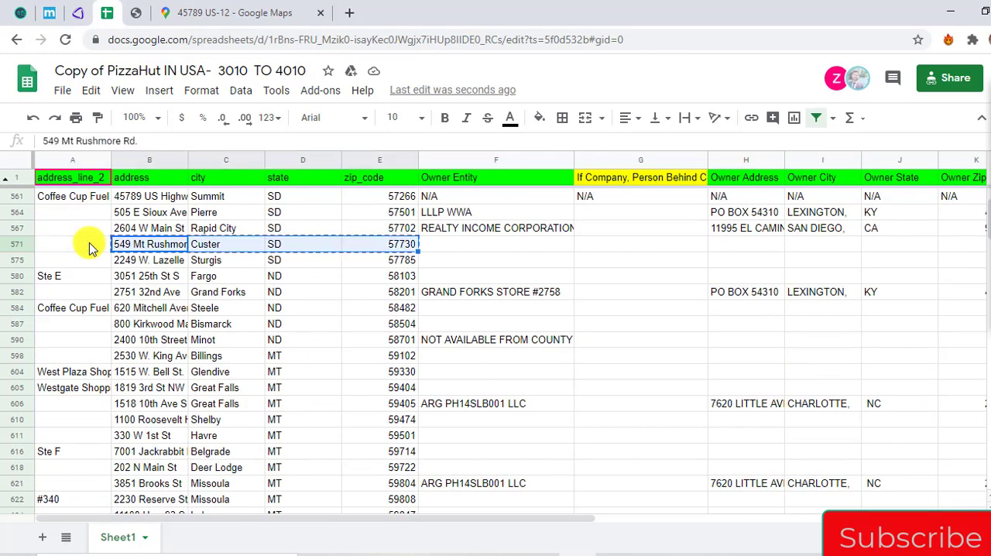
Search Google Maps for the copied Custer store address
click(138, 13)
click(190, 11)
click(134, 93)
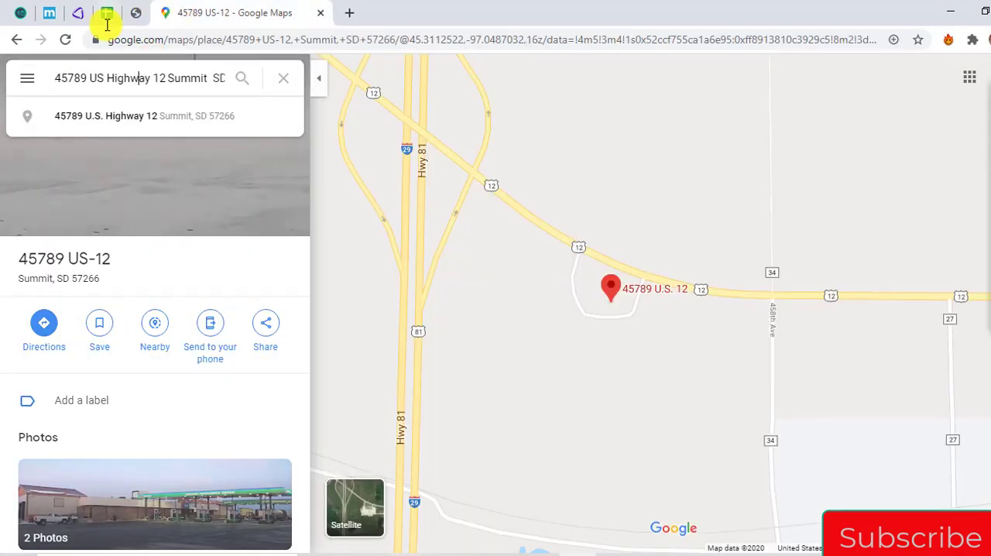
key(ctrl+a)
key(ctrl+v)
key(Return)
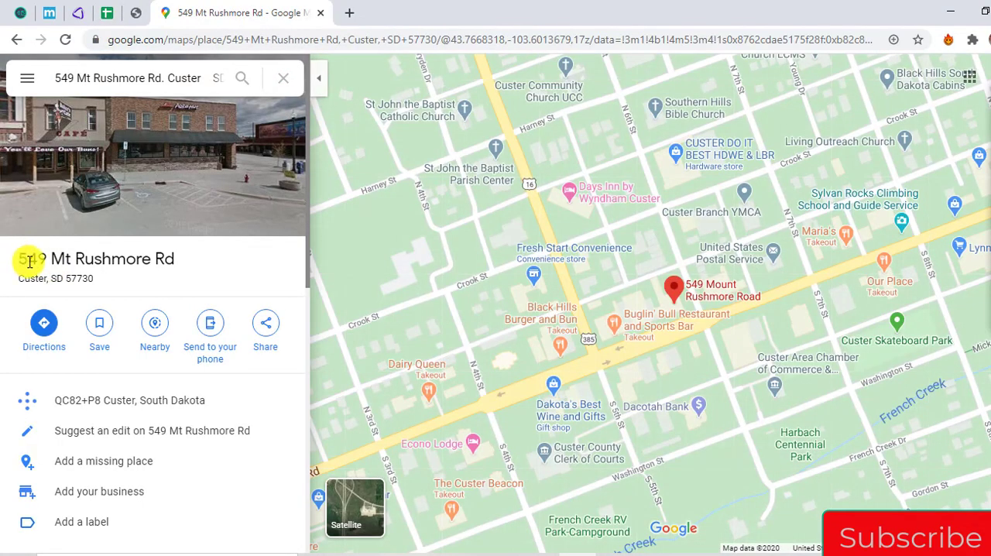
Seek the Custer store in AgentPro247 using the address as formatted by Google Maps, and show the map in Road view
drag(29, 262, 108, 288)
key(ctrl+c)
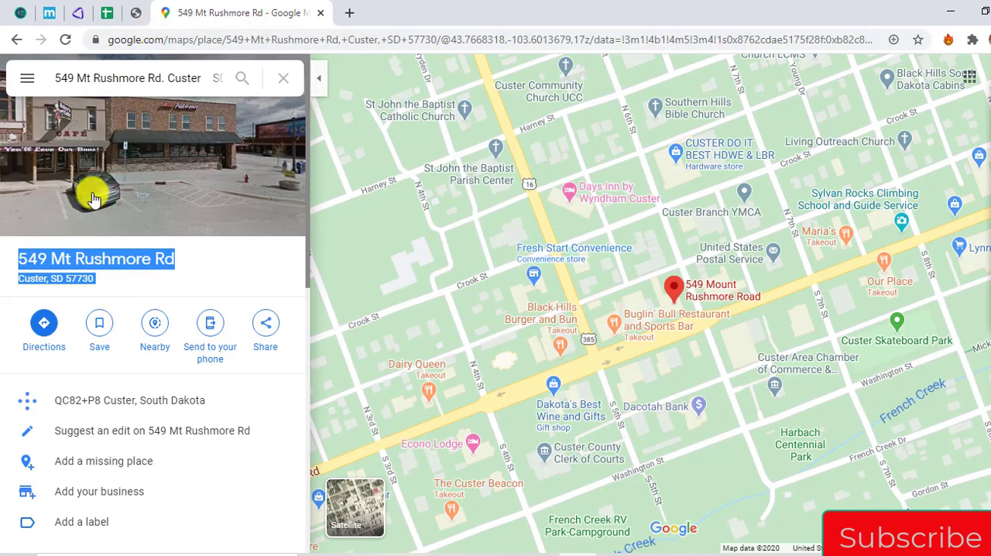
click(135, 13)
click(597, 91)
key(ctrl+a)
key(ctrl+v)
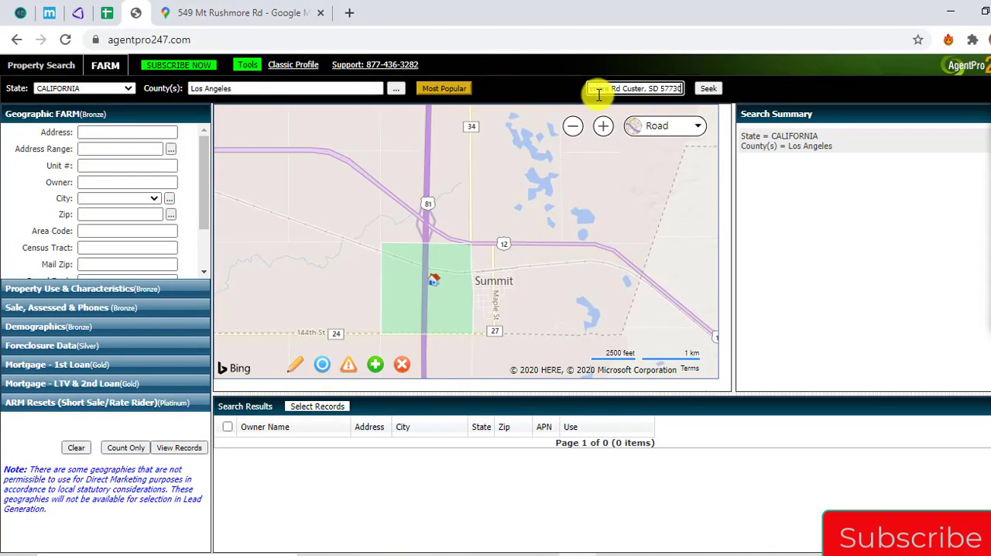
click(710, 89)
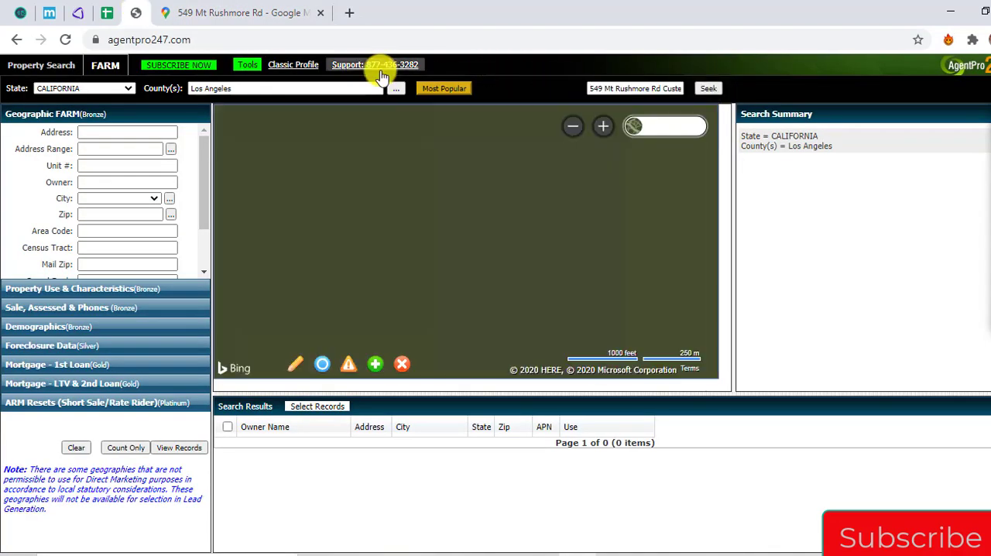
click(681, 124)
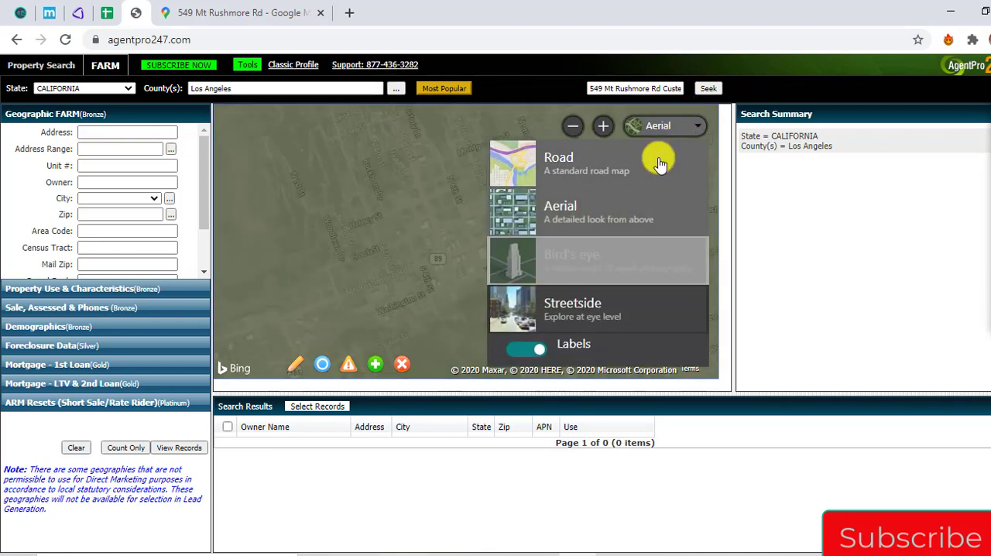
click(658, 163)
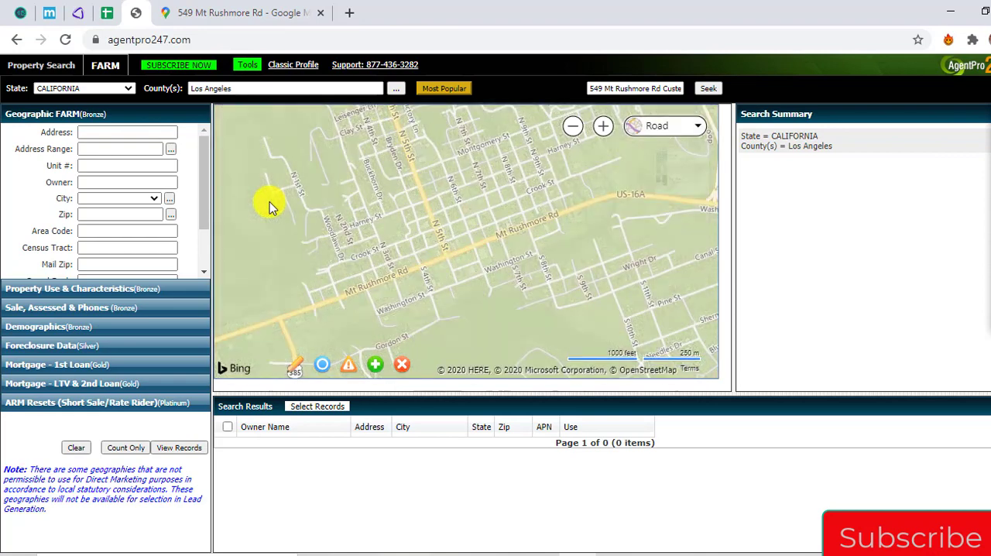
Compare the streets around the Custer store in Google Maps with AgentPro247's road map to identify the matching parcel
click(256, 8)
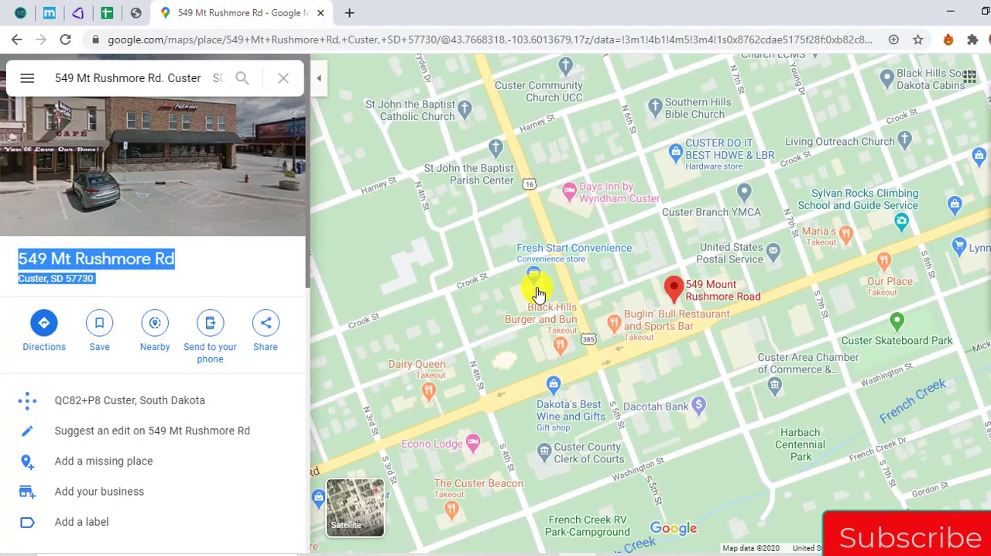
key(ctrl+minus)
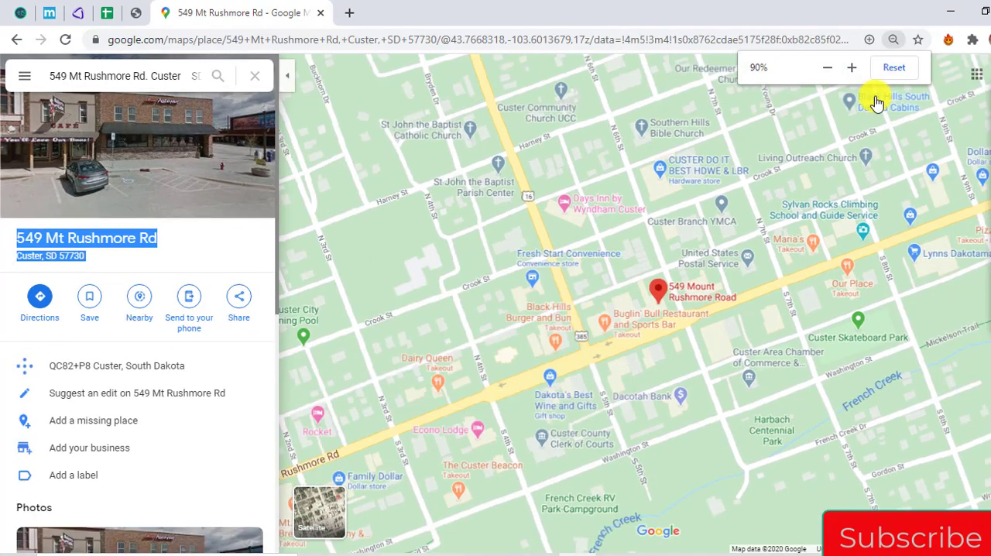
click(892, 68)
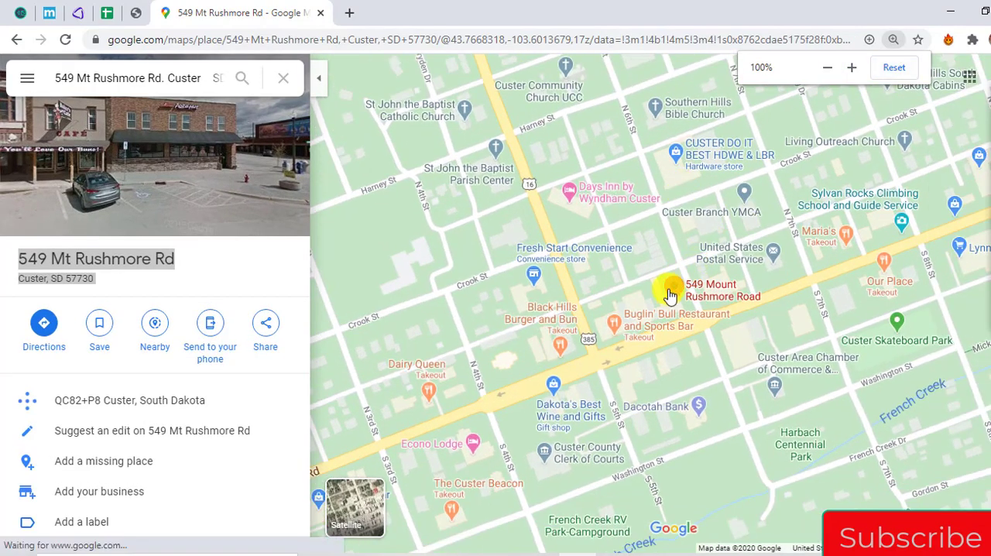
scroll(598, 297, down, 3)
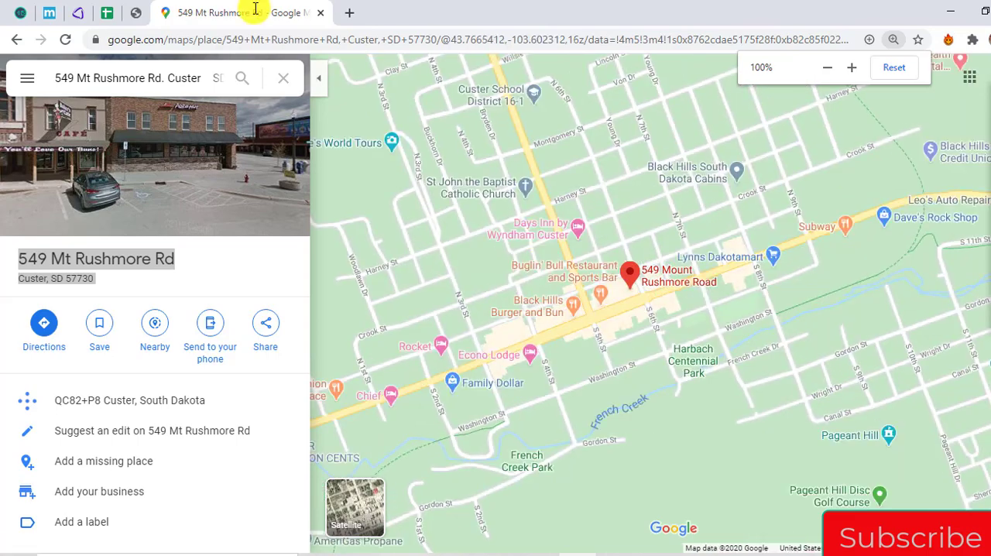
click(138, 12)
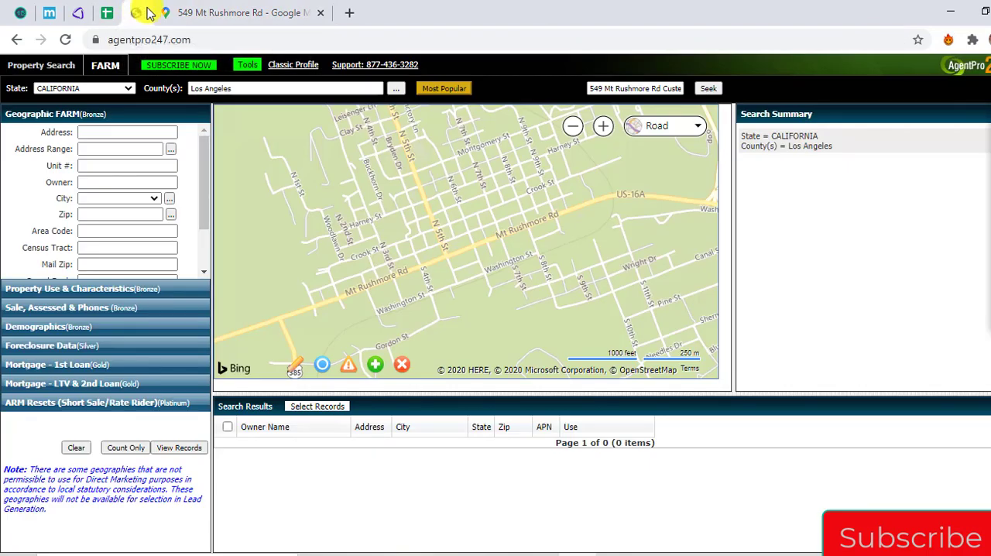
click(263, 12)
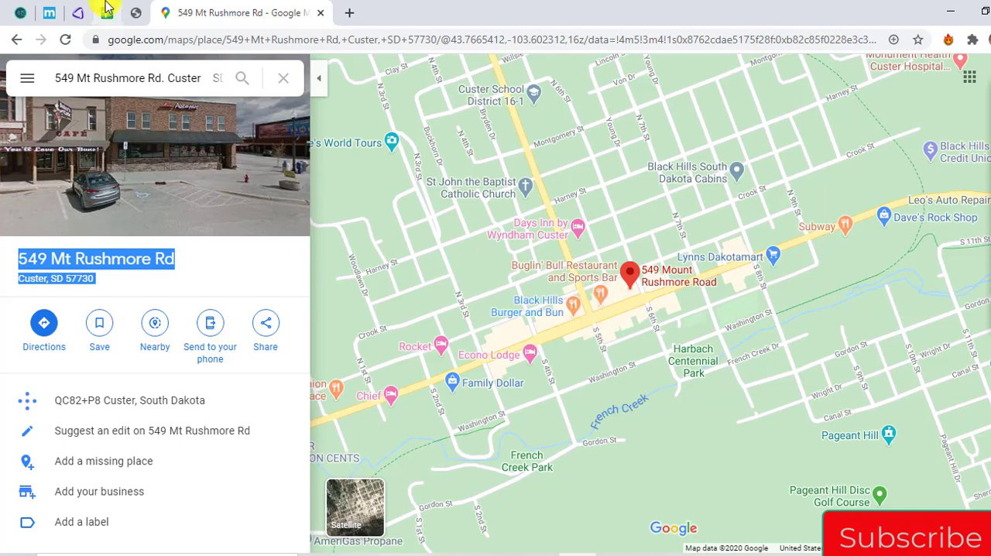
click(136, 13)
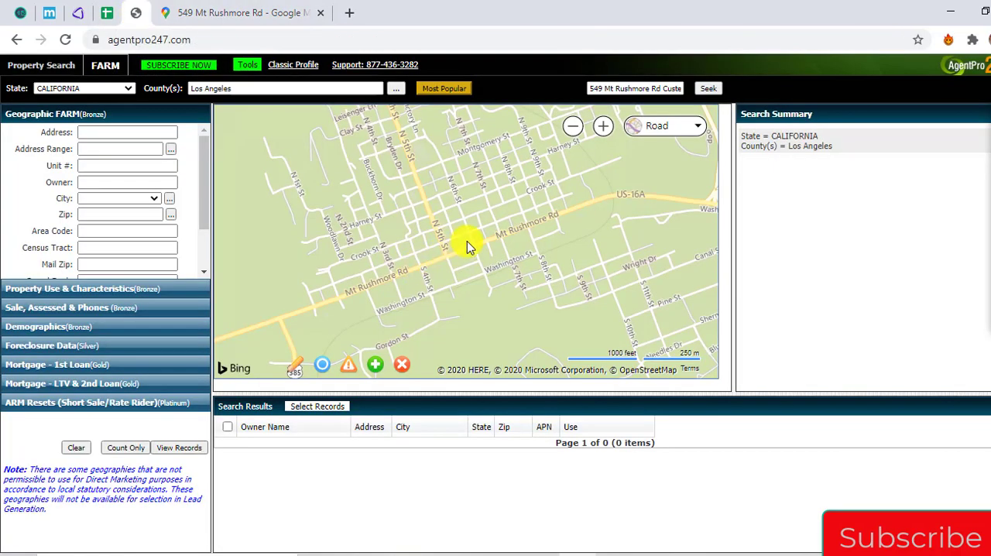
scroll(467, 246, up, 2)
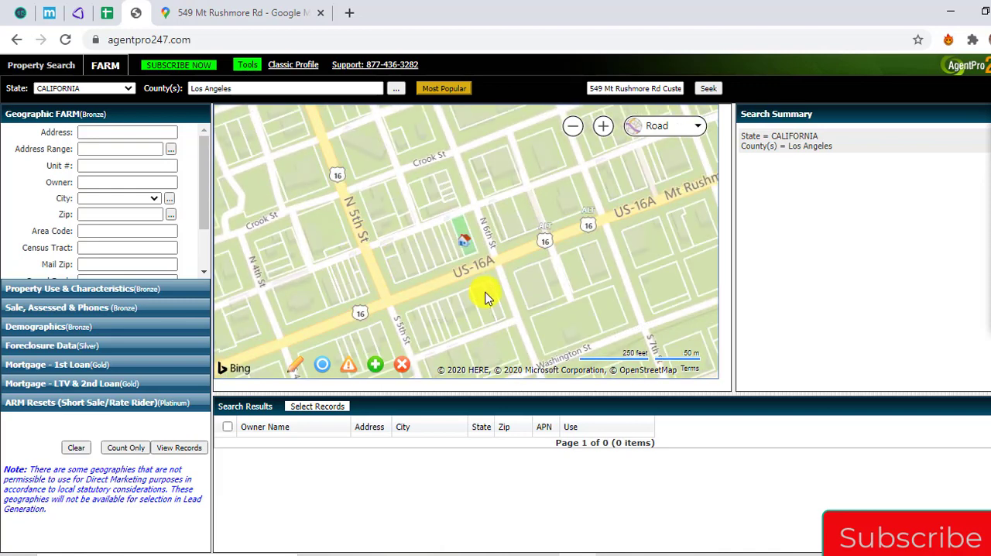
click(220, 12)
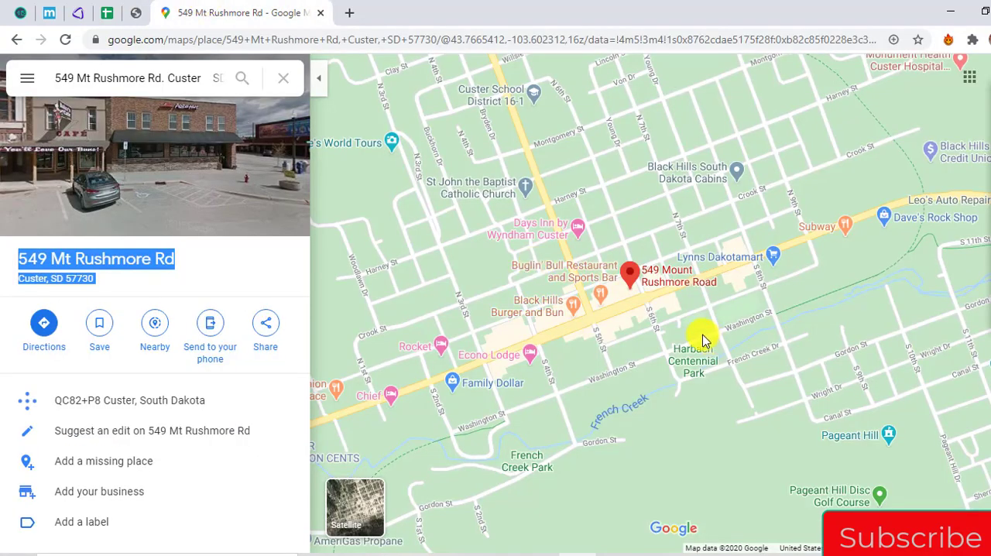
scroll(626, 302, up, 2)
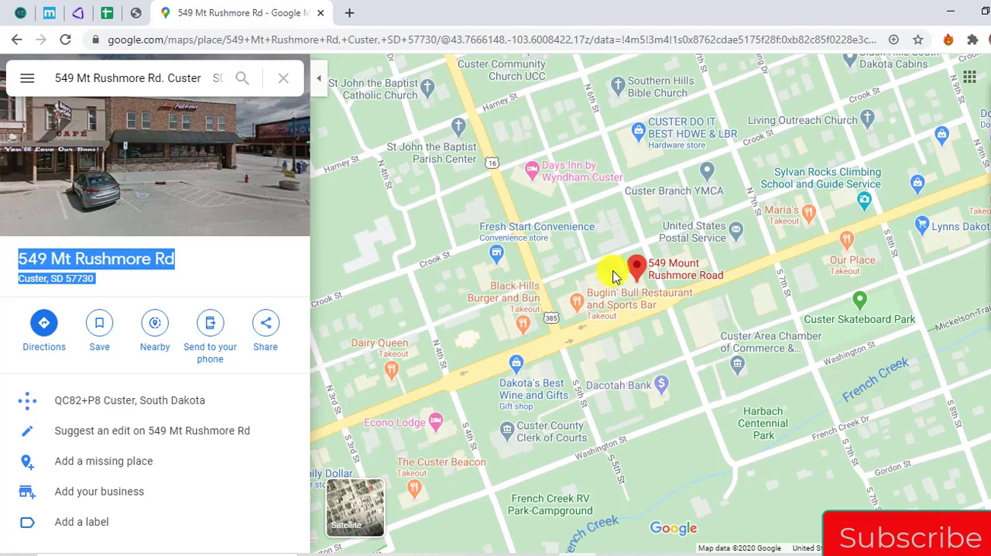
scroll(613, 277, up, 2)
scroll(581, 278, down, 3)
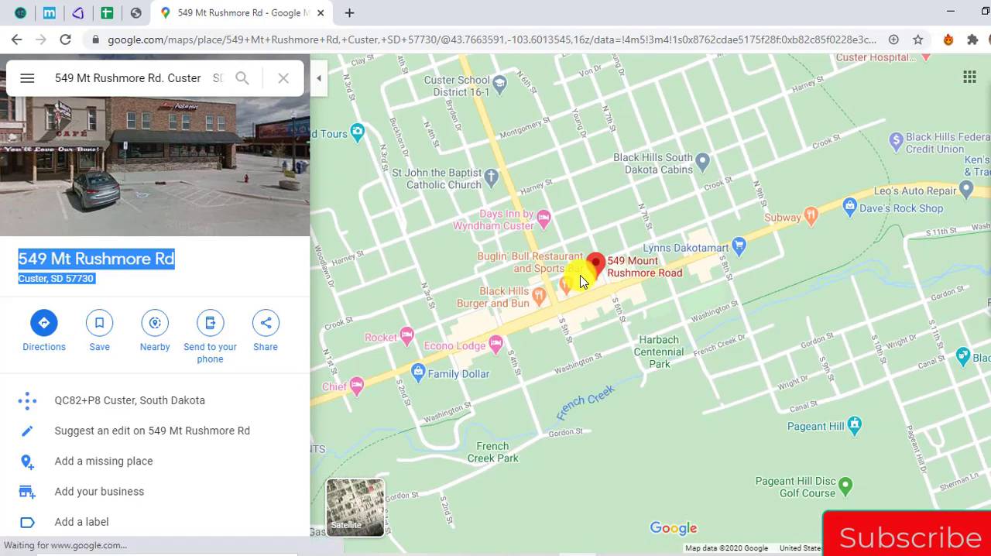
scroll(582, 280, up, 2)
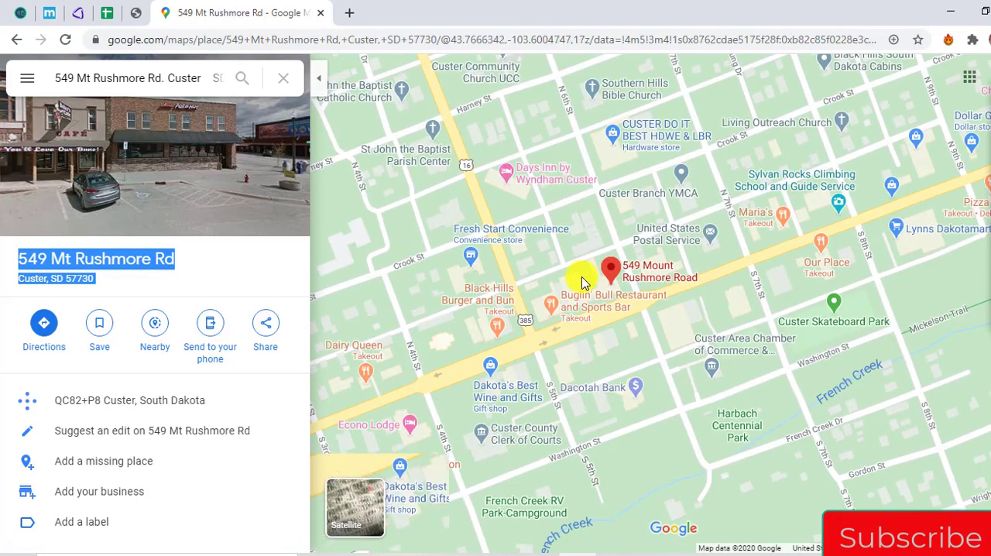
scroll(579, 276, up, 1)
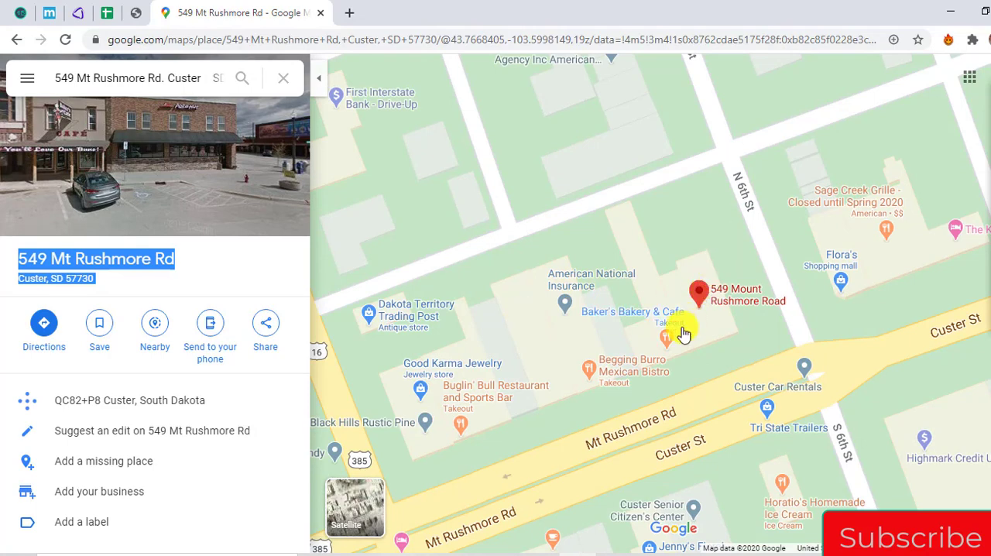
drag(475, 371, 491, 317)
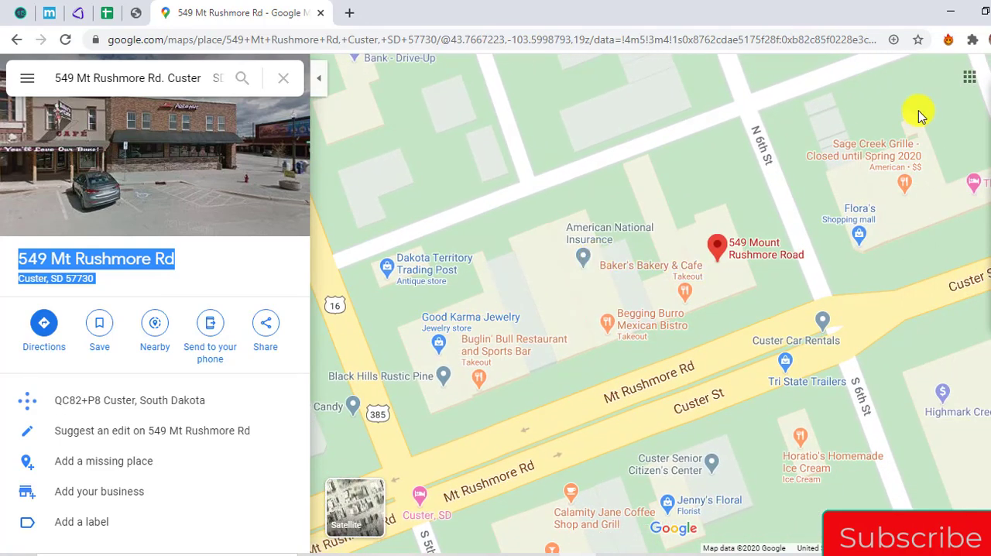
Retrieve the Custer store's parcel information in AgentPro247 and highlight the parcel's address
click(149, 17)
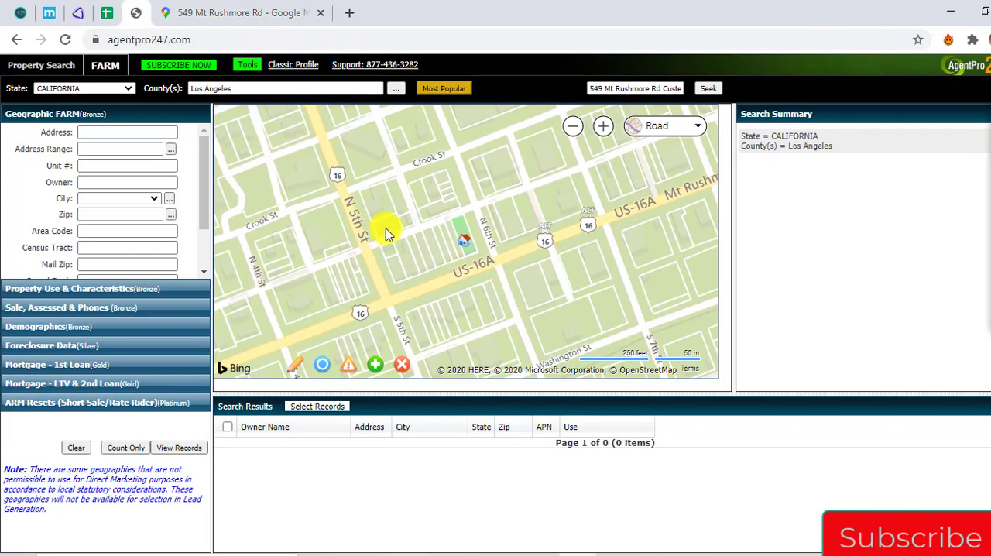
click(462, 241)
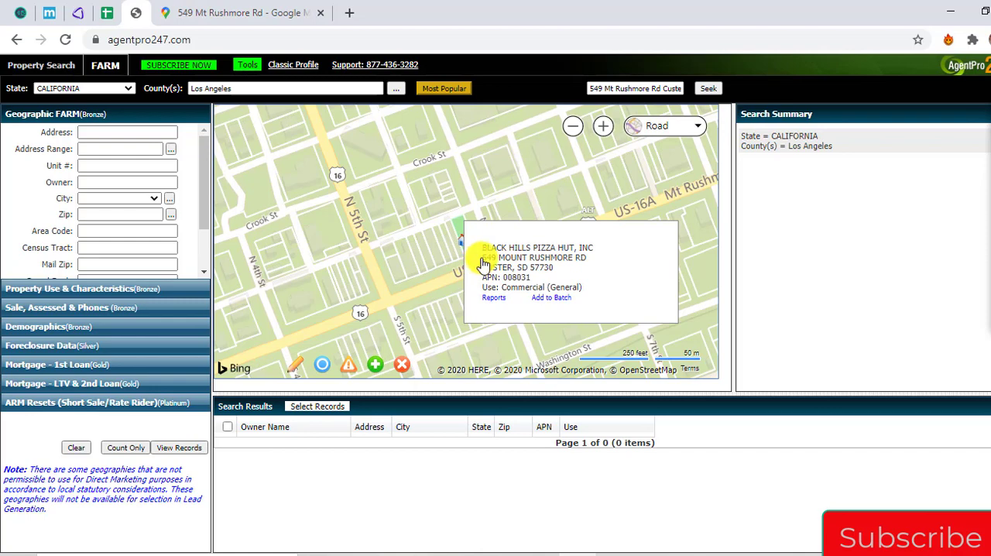
drag(481, 260, 567, 274)
key(ctrl+c)
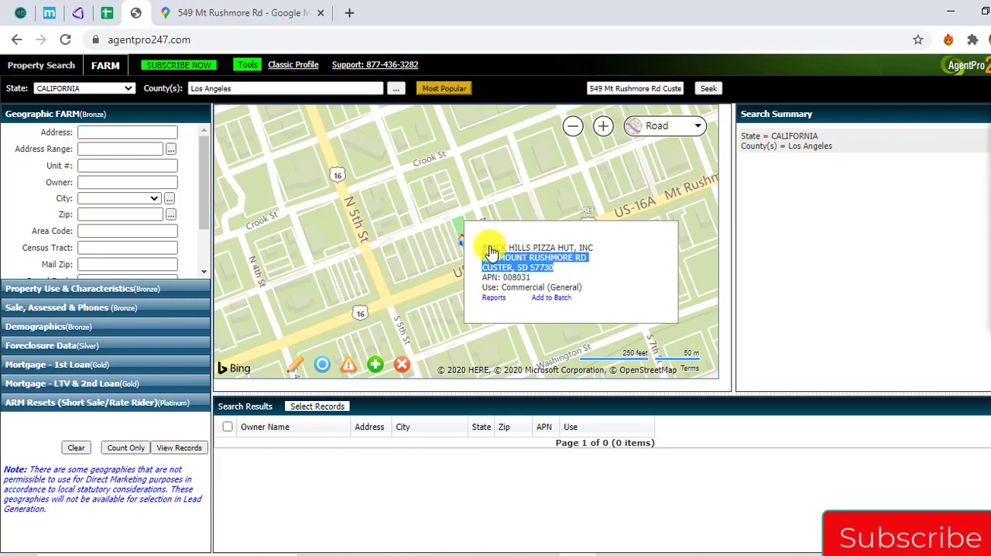
Look up the Custer parcel's highlighted address in REIPro, and copy the primary owner name and mailing address from its tax information
click(77, 13)
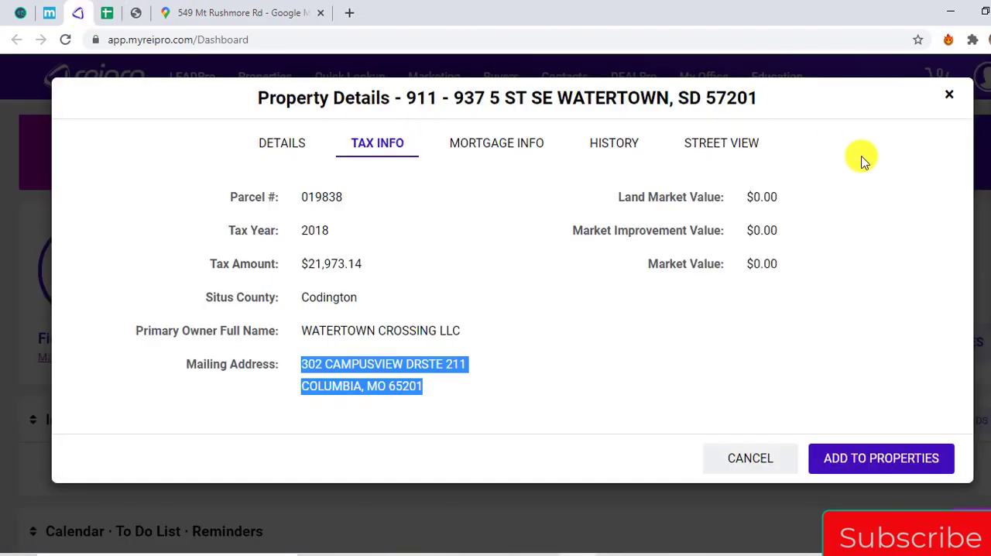
click(949, 95)
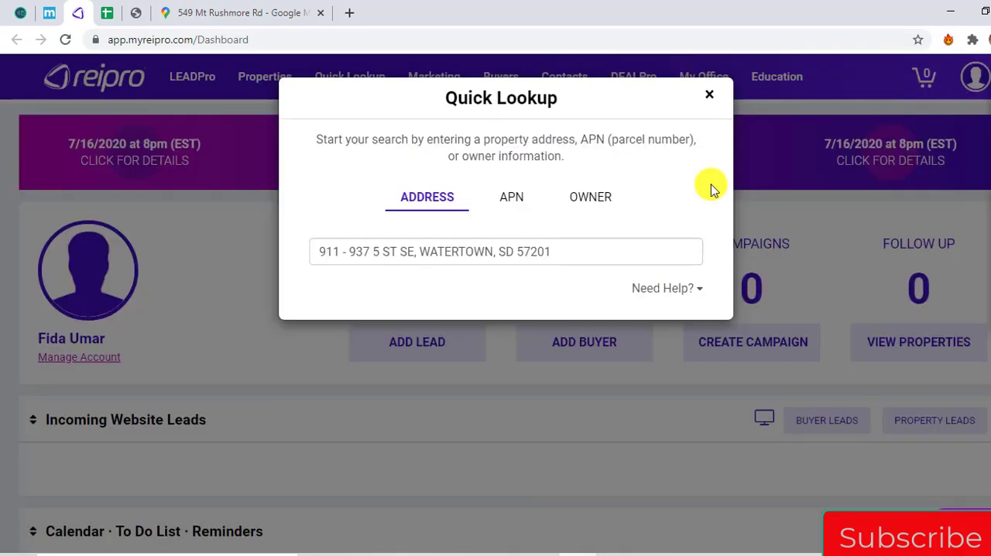
click(646, 250)
key(ctrl+a)
key(ctrl+v)
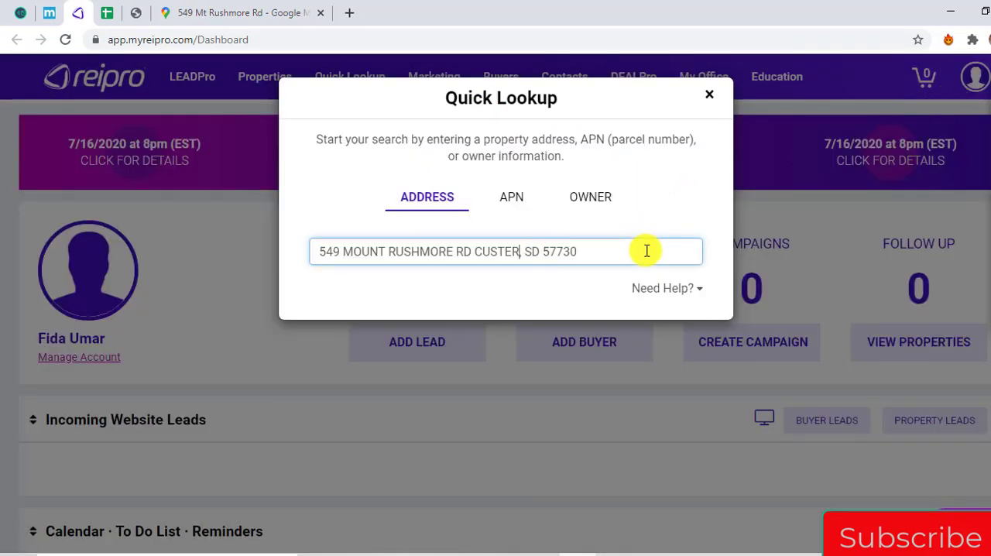
text(,)
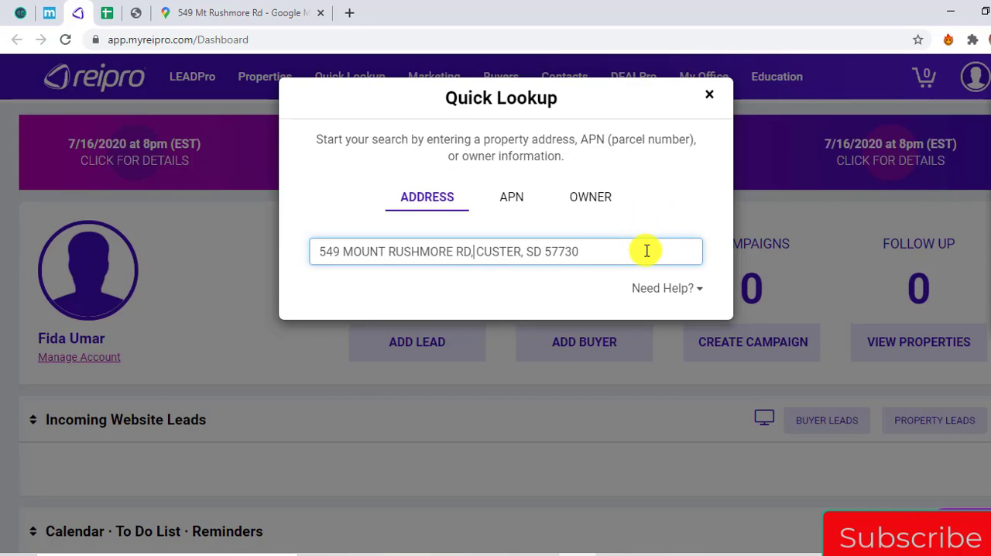
key(BackSpace)
click(520, 292)
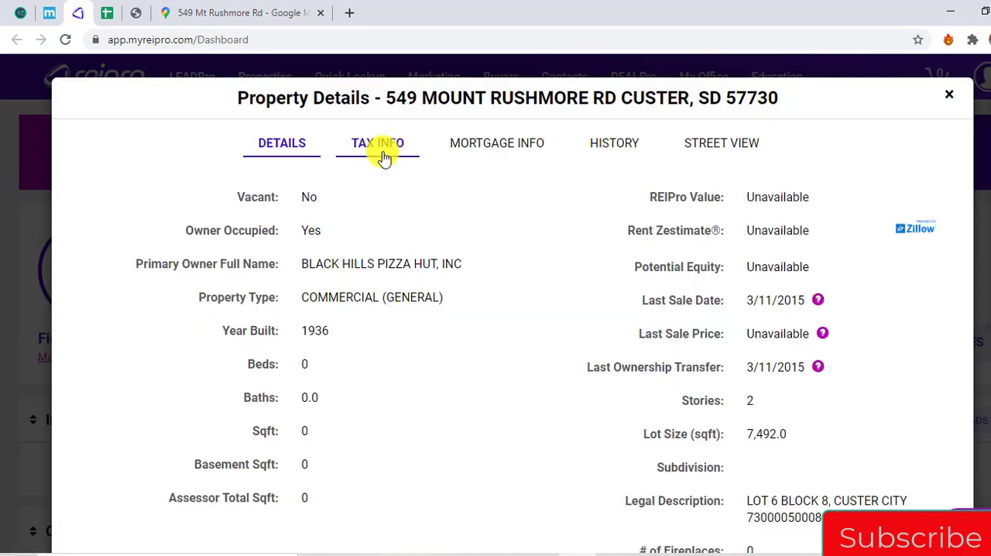
click(378, 150)
drag(342, 335, 427, 393)
key(ctrl+c)
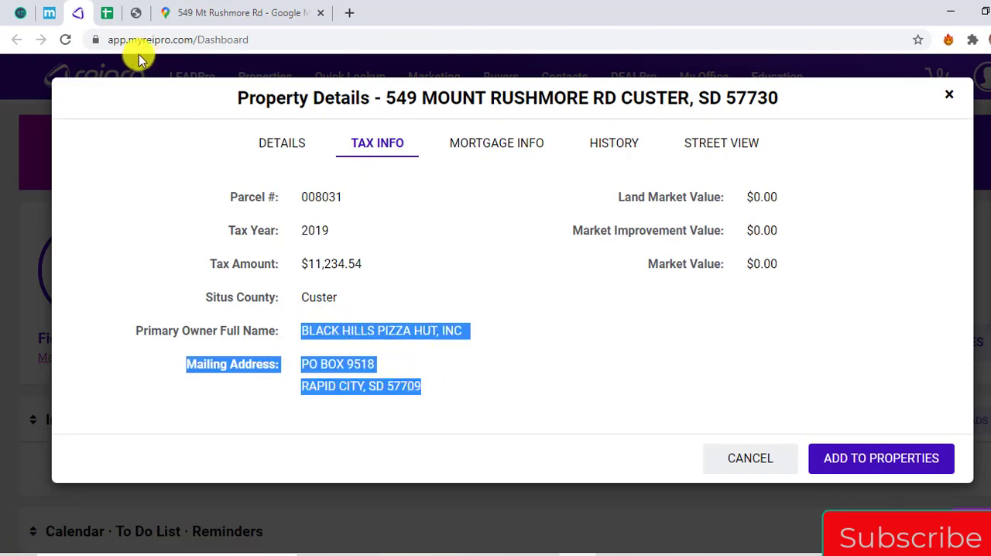
In the spreadsheet's Custer row, paste the copied details into Owner Entity and keep only BLACK HILLS PIZZA HUT, INC
click(108, 14)
key(Right)
key(Right)
key(Right)
key(Right)
key(Right)
key(Left)
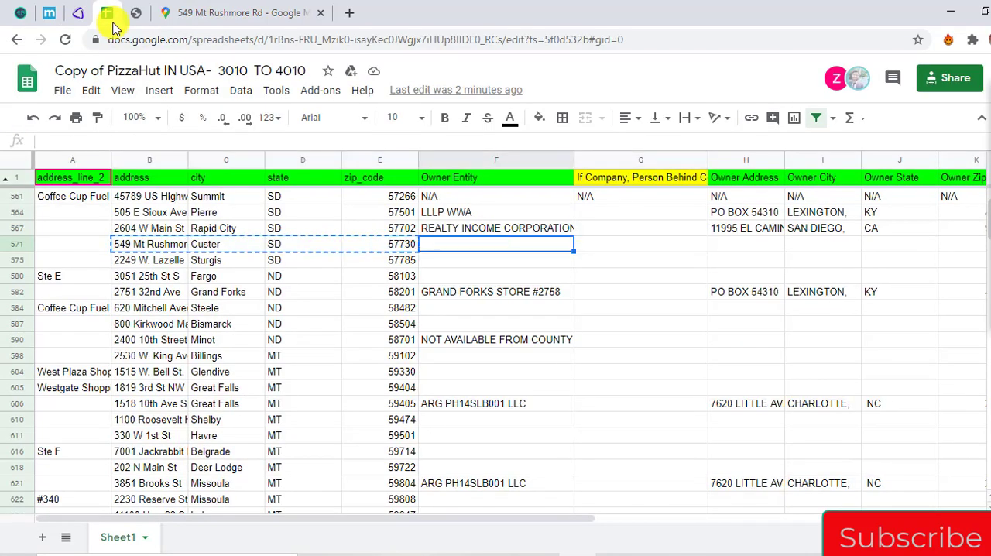
key(F2)
key(ctrl+v)
key(shift+Home)
key(shift+Up)
key(shift+Up)
key(ctrl+c)
key(BackSpace)
key(shift+Up)
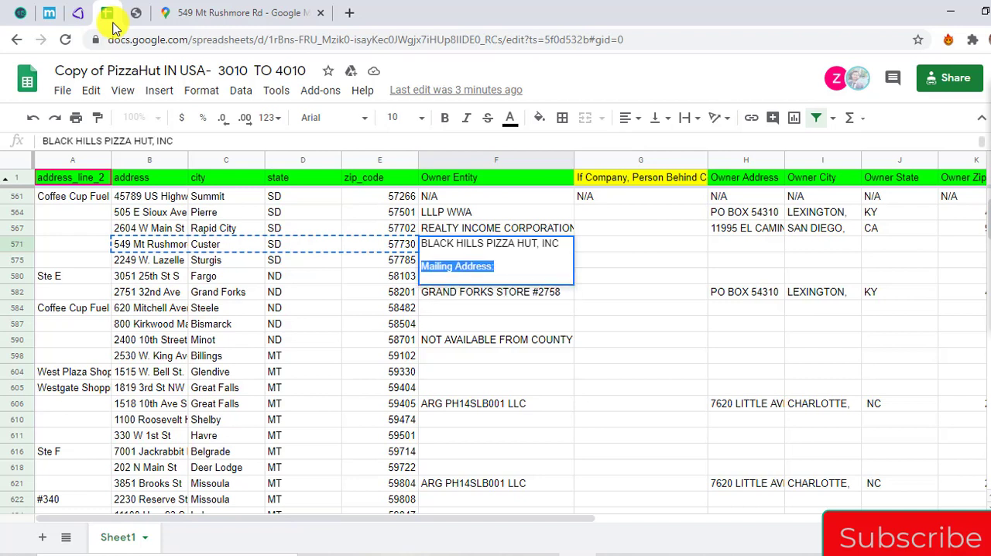
key(BackSpace)
key(BackSpace)
key(Tab)
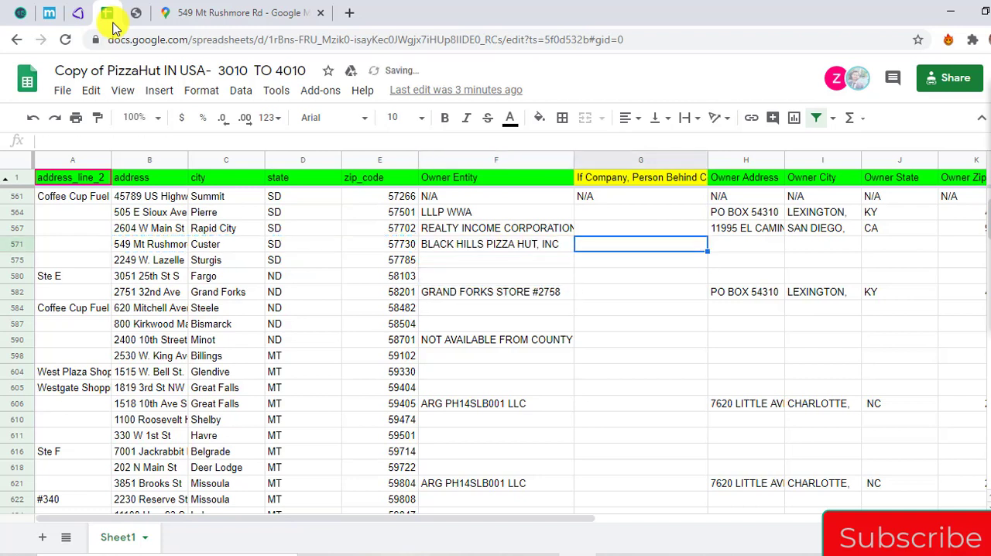
In the Custer row, record the owner's PO box in Owner Address and paste the city, state and ZIP line into Owner City
key(Tab)
key(F2)
key(ctrl+v)
key(shift+Home)
key(ctrl+c)
key(BackSpace)
key(BackSpace)
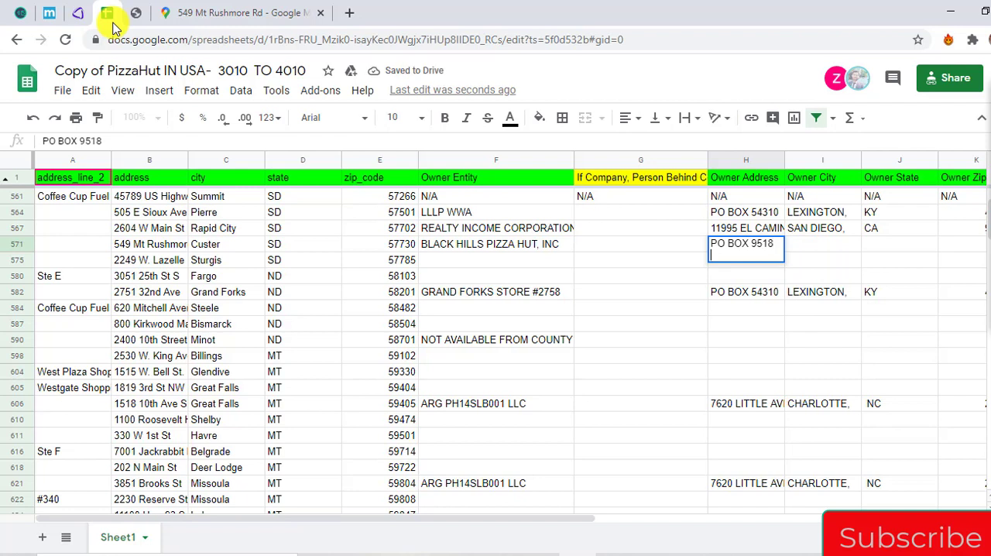
key(BackSpace)
key(Tab)
key(ctrl+v)
key(Return)
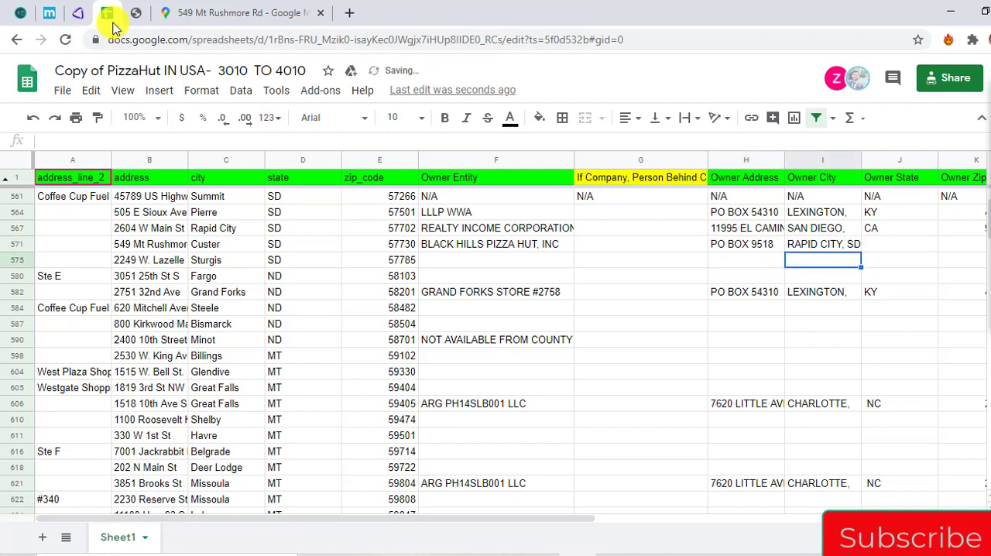
Copy the Sturgis store's address, city, state and ZIP code from the spreadsheet
key(Left)
key(Left)
key(Left)
key(Left)
key(Left)
key(Left)
key(Left)
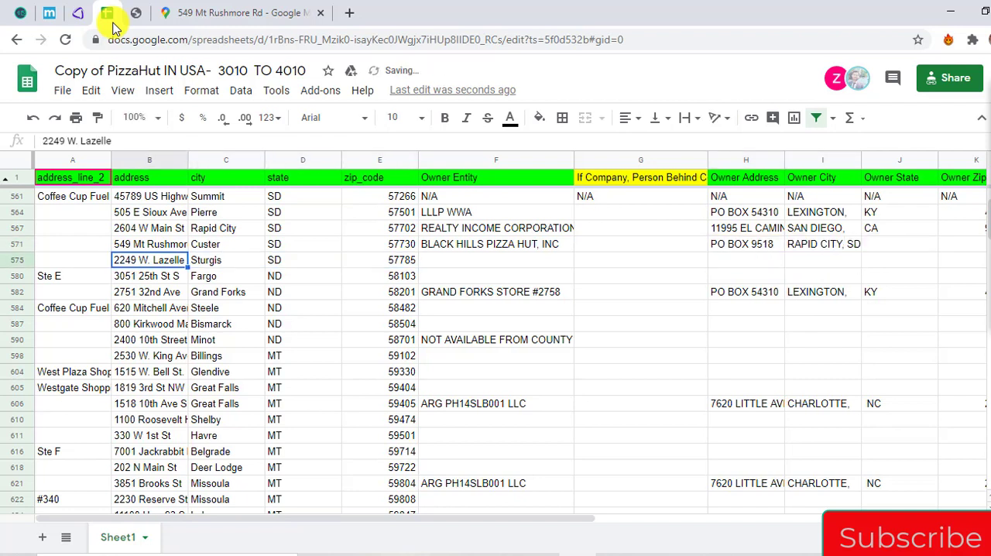
key(shift+Right)
key(shift+Right)
key(shift+Right)
key(ctrl+c)
Search Google Maps for the copied Sturgis store address
click(174, 11)
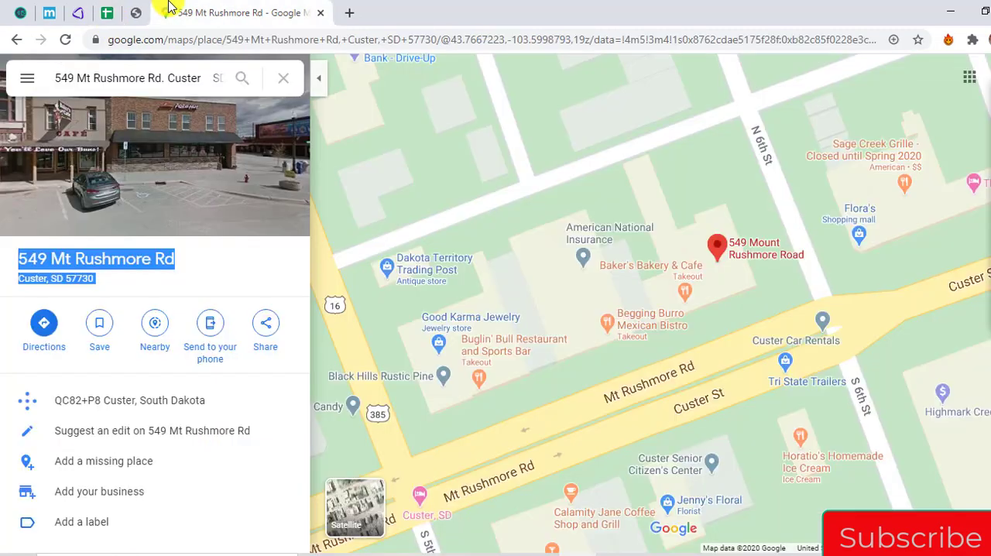
click(130, 77)
key(ctrl+a)
key(ctrl+v)
key(Return)
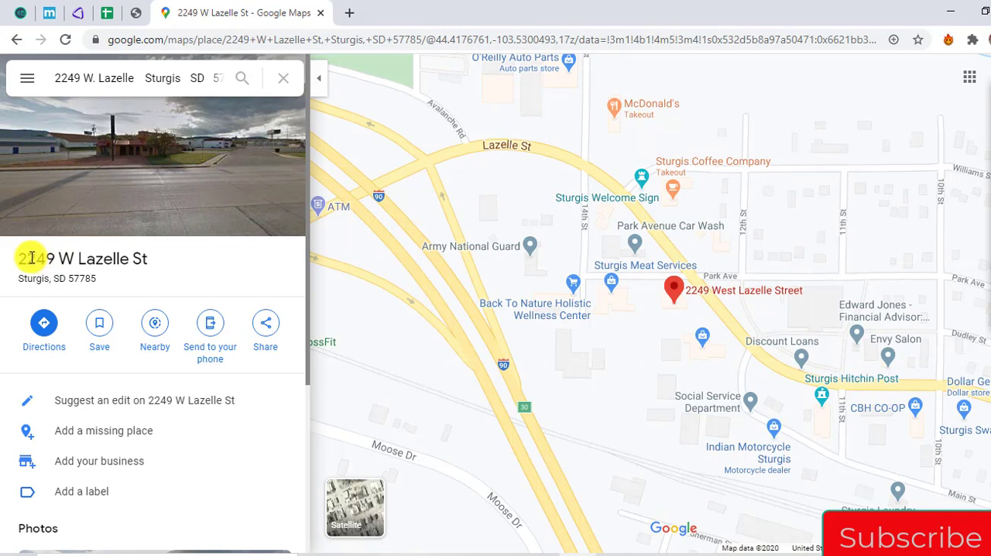
Seek the Sturgis store in AgentPro247 using the address as formatted by Google Maps, and show the map in Road view
drag(19, 258, 96, 277)
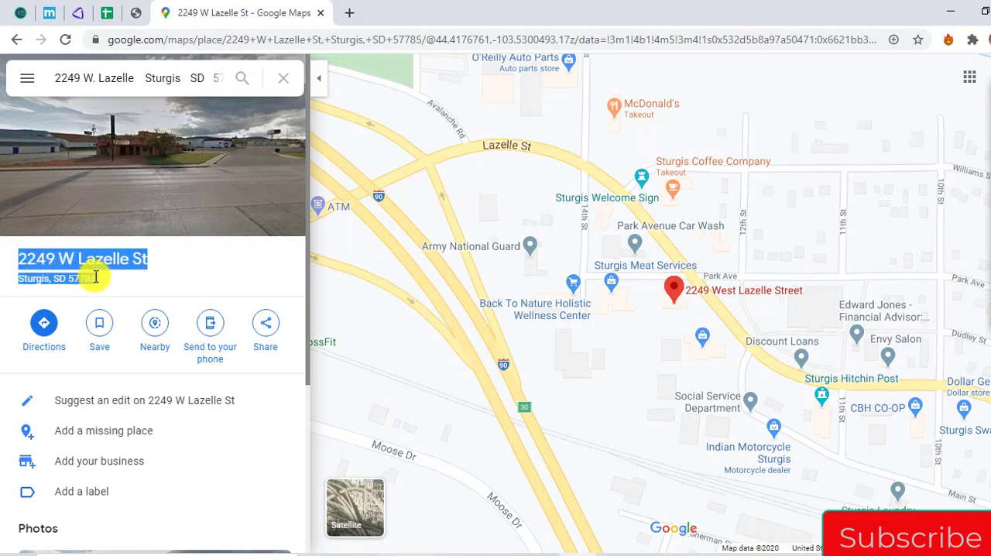
click(136, 13)
click(608, 89)
key(ctrl+a)
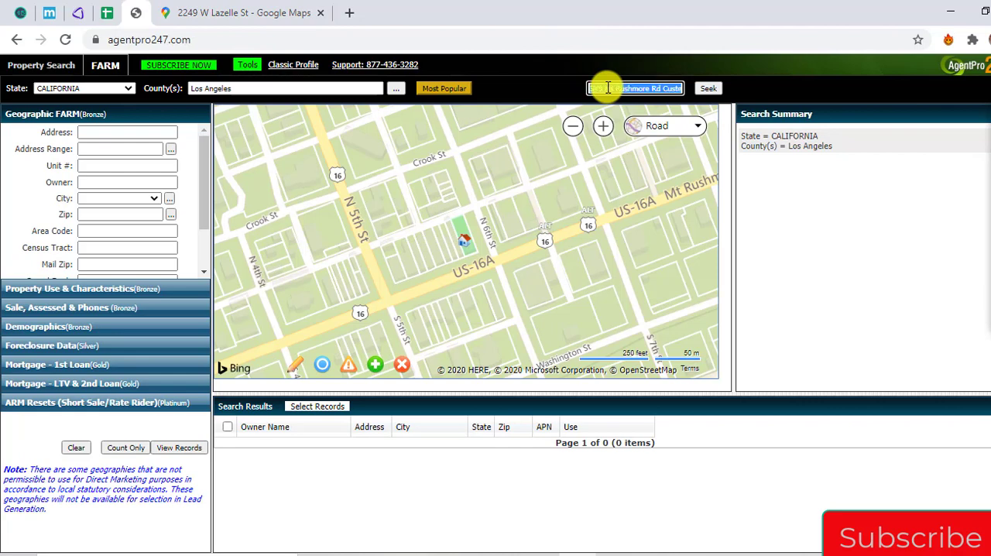
key(ctrl+v)
click(711, 88)
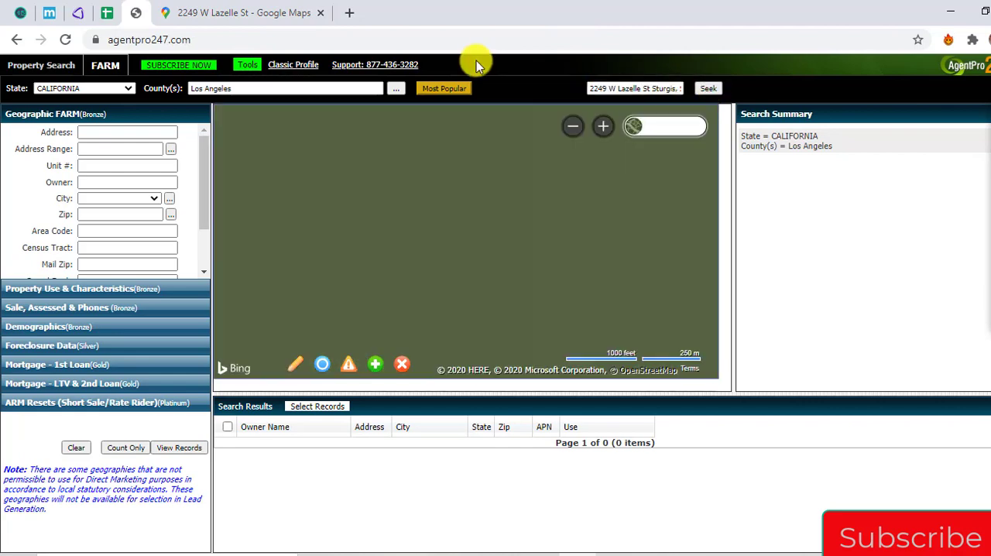
click(670, 127)
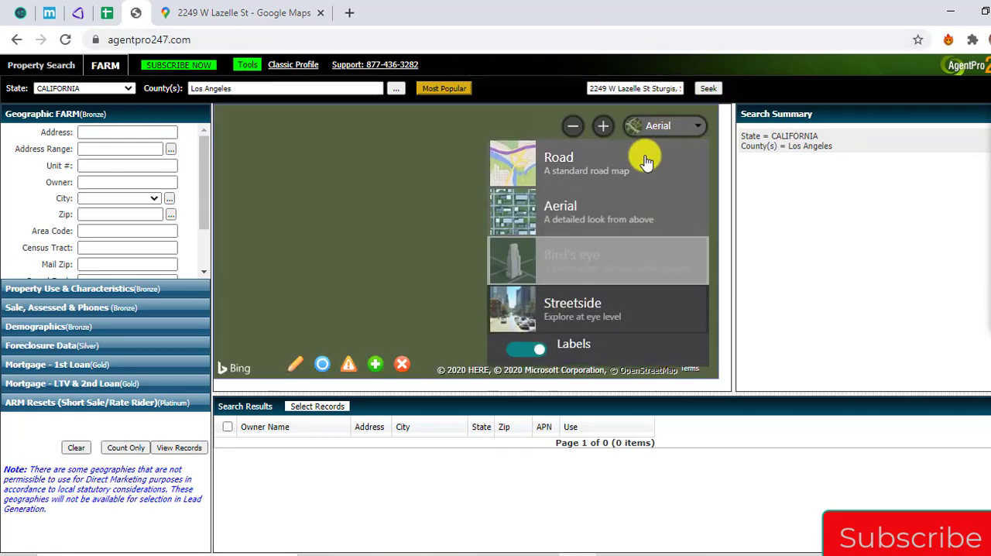
click(646, 155)
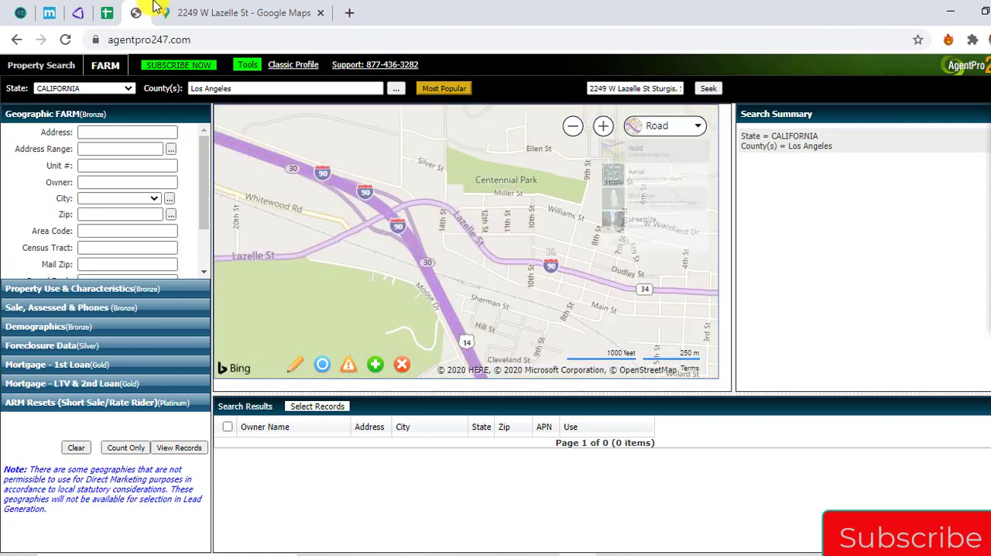
Compare the streets around the Sturgis store in Google Maps with AgentPro247's road map to locate its parcel
click(156, 8)
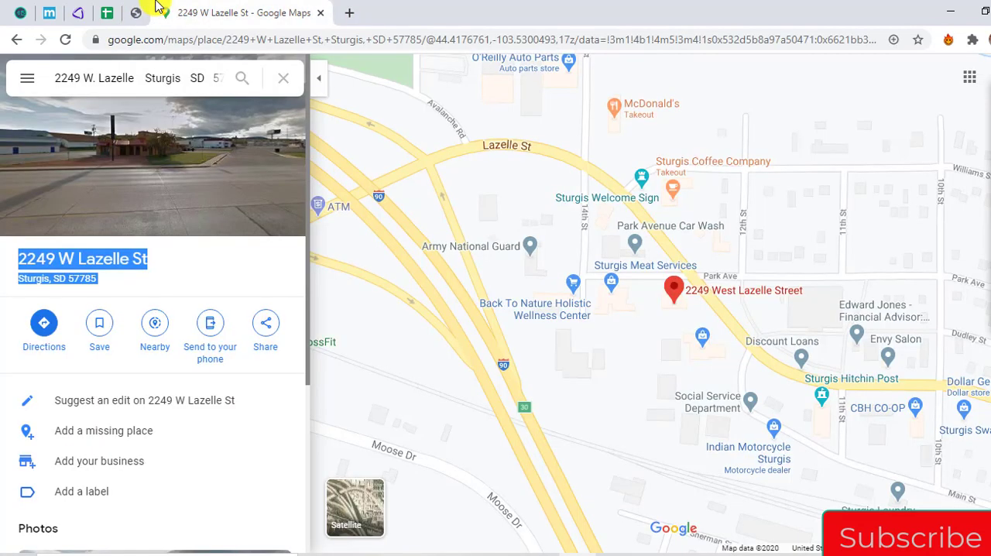
click(142, 10)
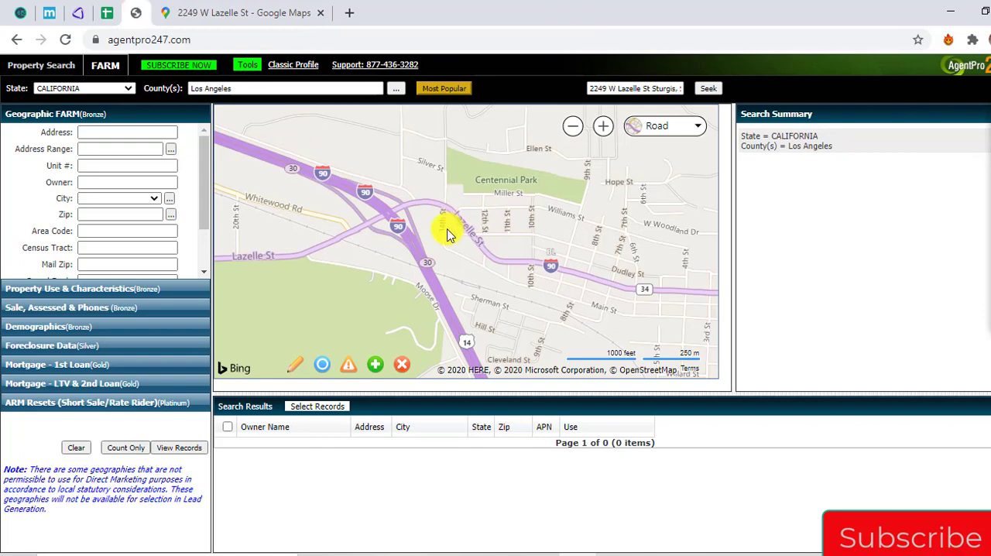
scroll(444, 227, up, 2)
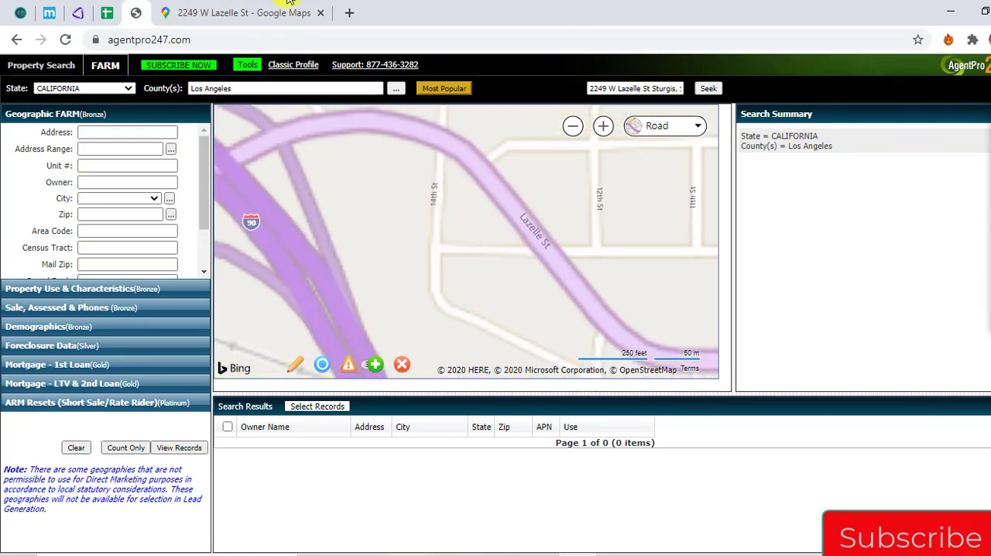
click(288, 4)
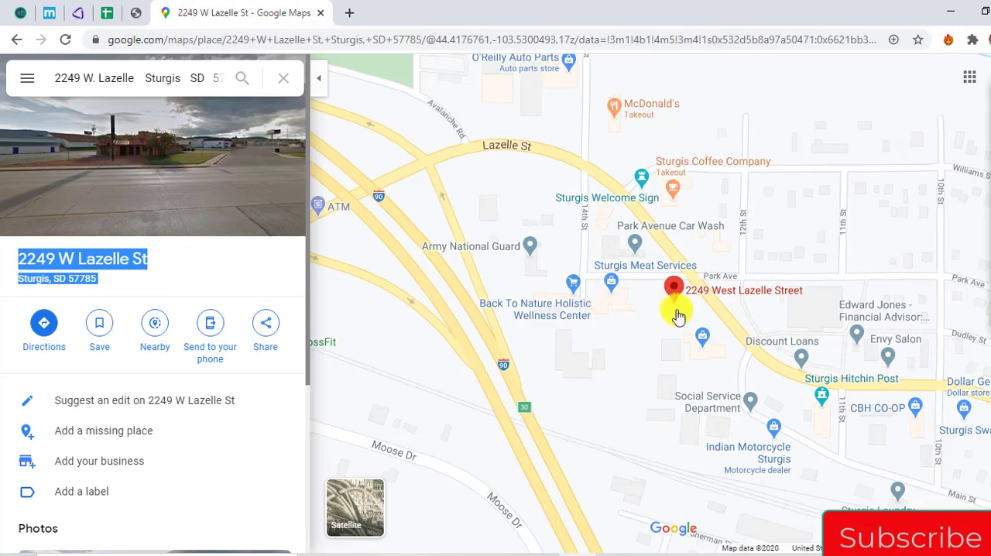
scroll(667, 318, up, 1)
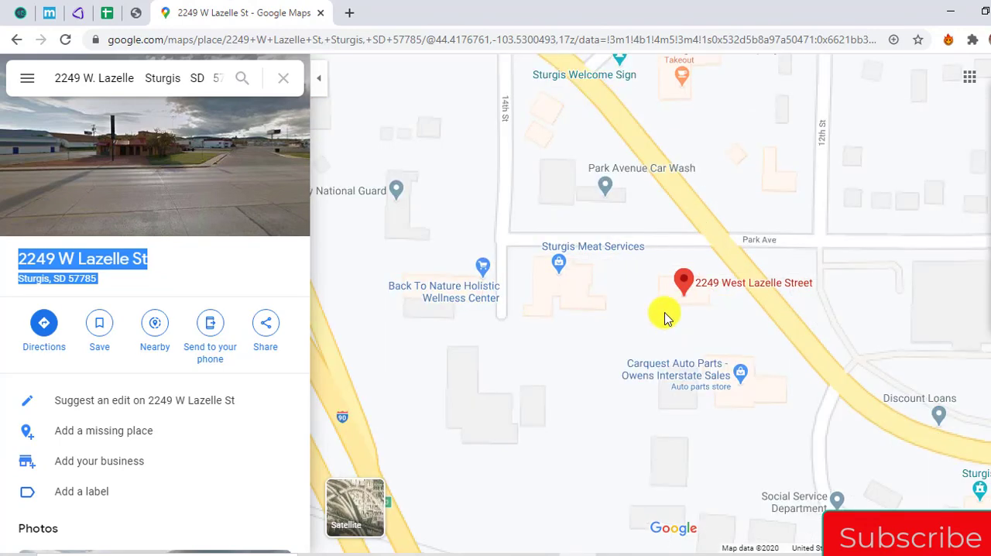
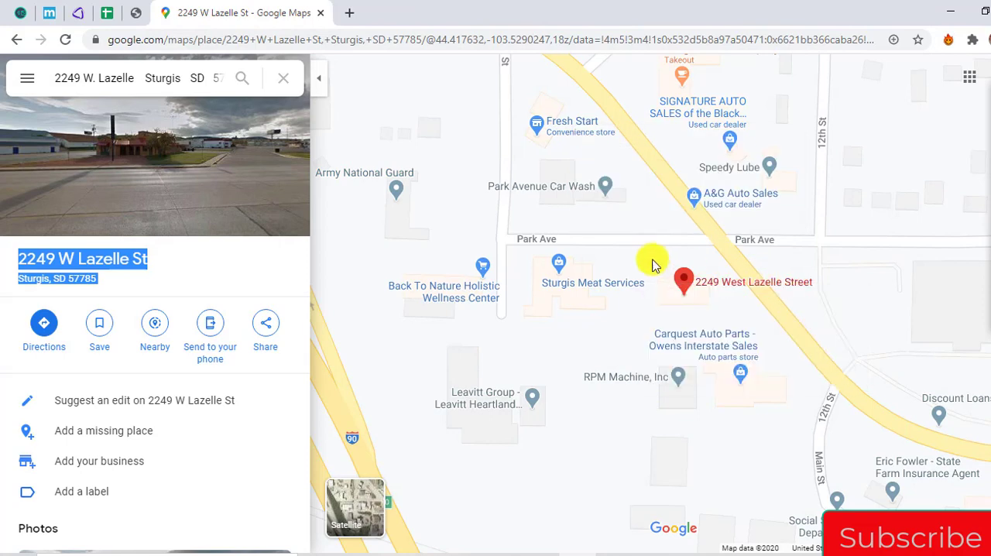
Open the Sturgis store's parcel details on AgentPro247's map and check the parcel address against Google Maps
click(136, 13)
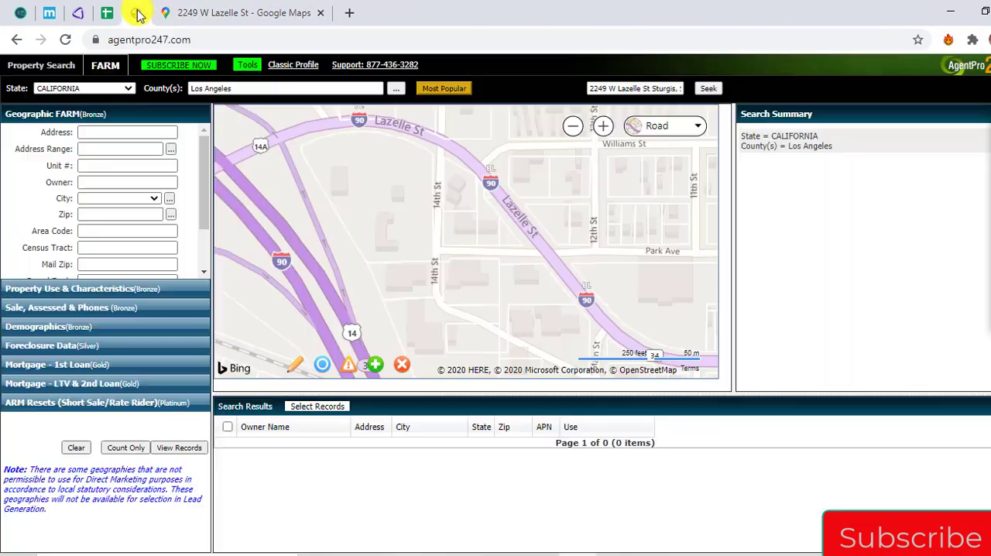
click(523, 291)
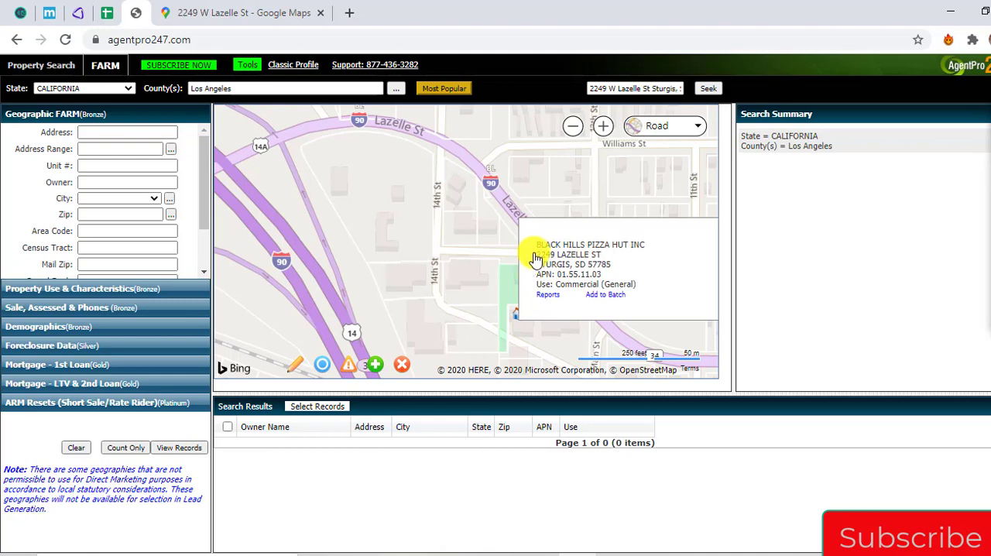
click(261, 13)
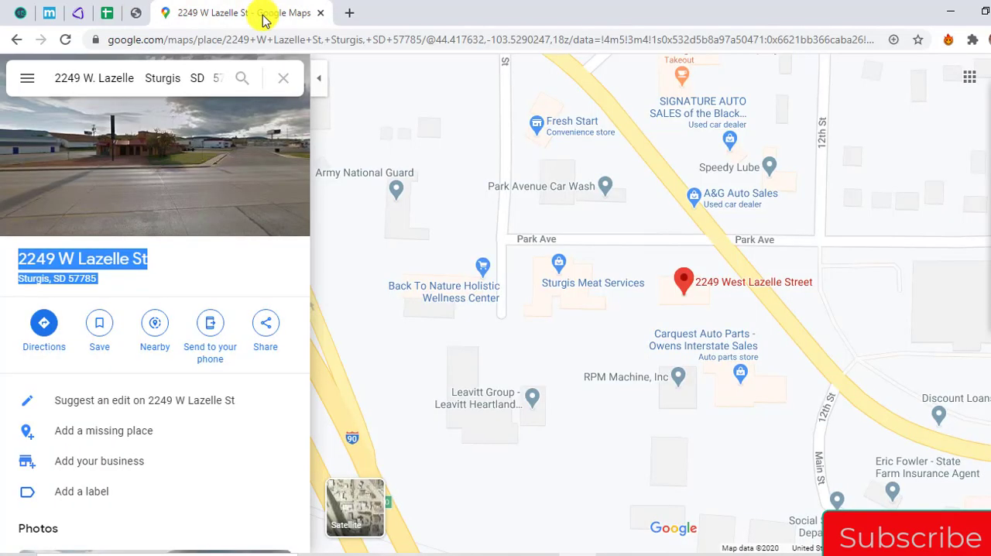
click(77, 259)
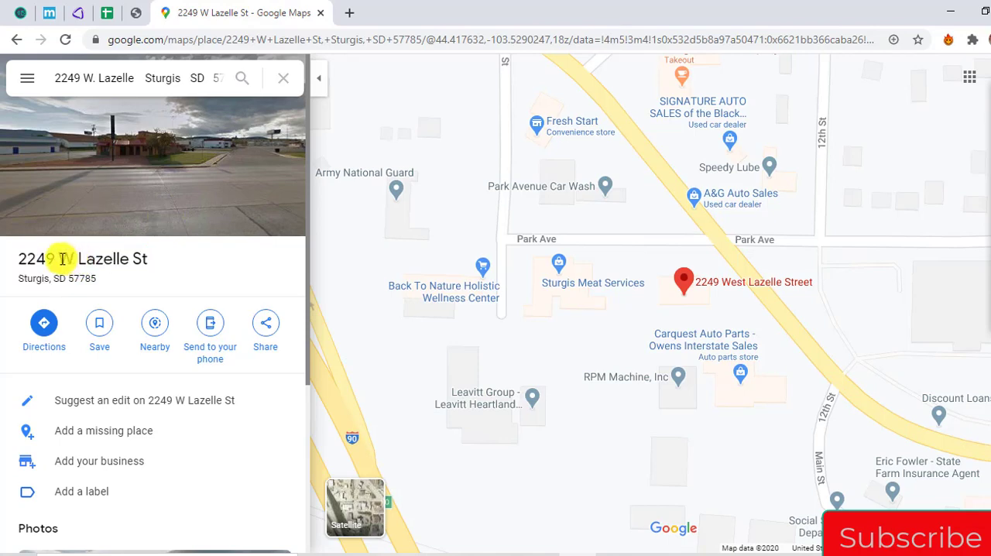
click(136, 13)
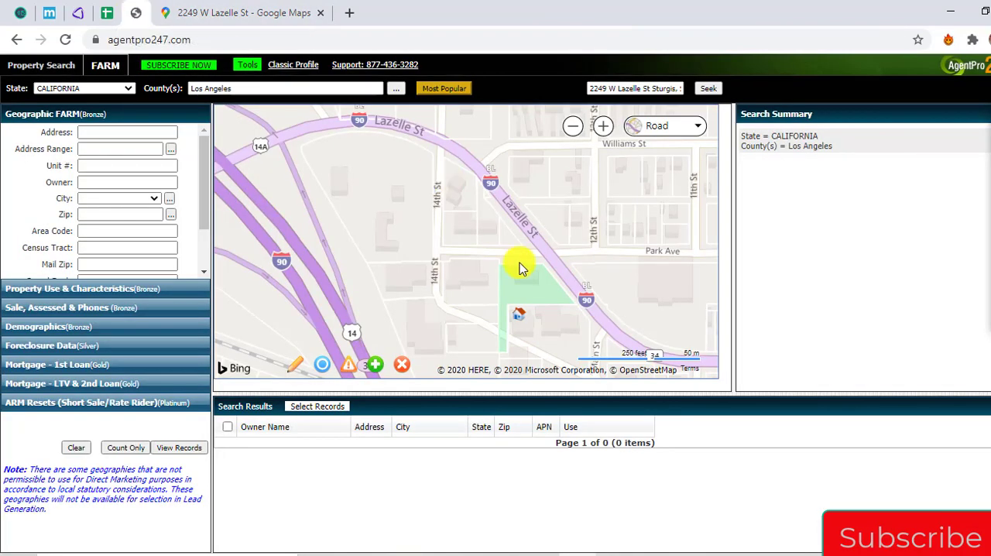
Copy the Sturgis parcel's address from AgentPro247 and enter it in REIPro's Quick Lookup, with a comma between street and city
click(519, 310)
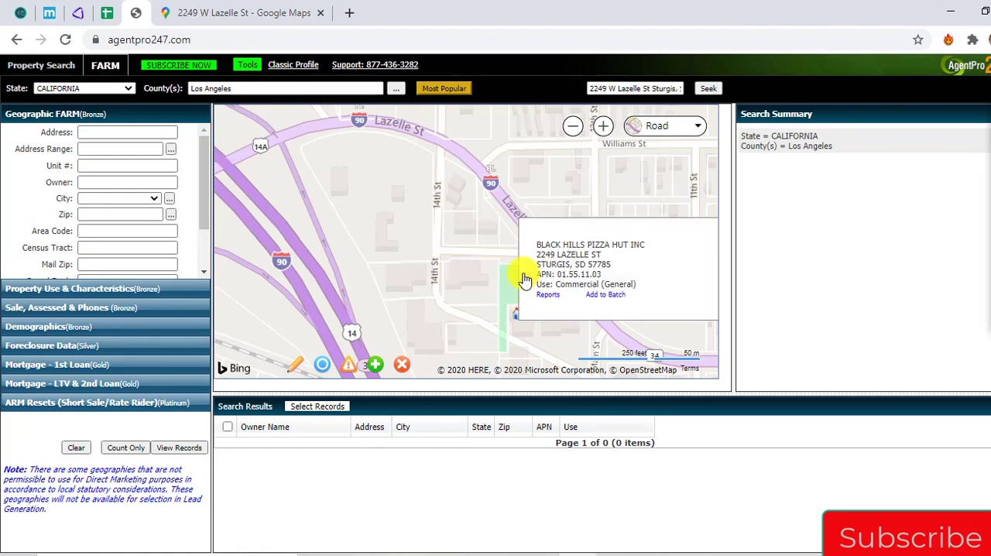
drag(534, 257, 631, 271)
key(ctrl+c)
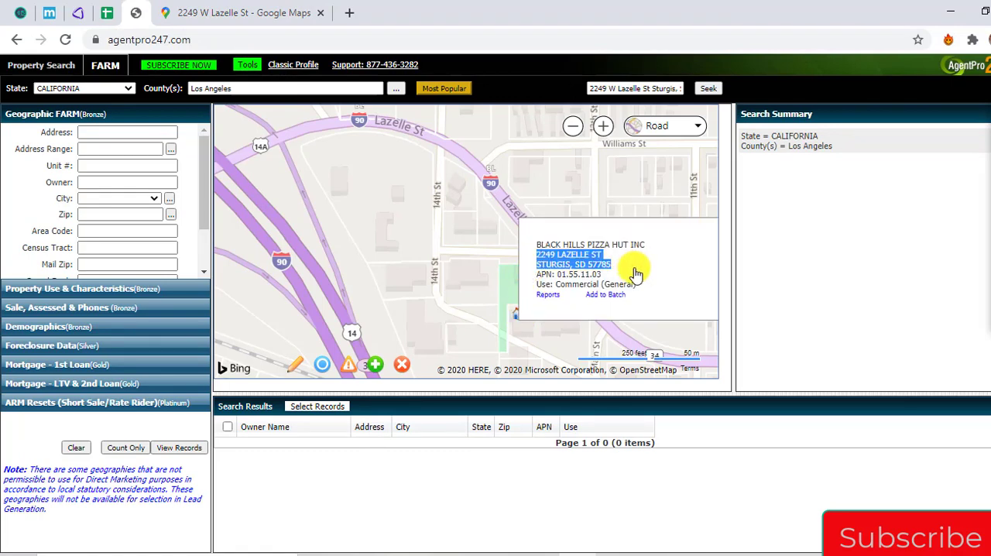
click(107, 13)
click(77, 12)
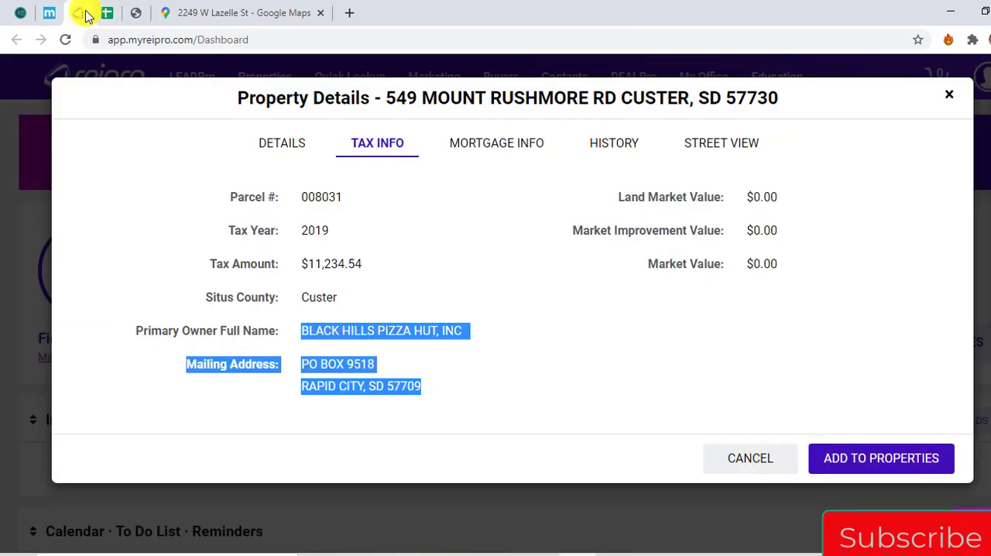
click(945, 96)
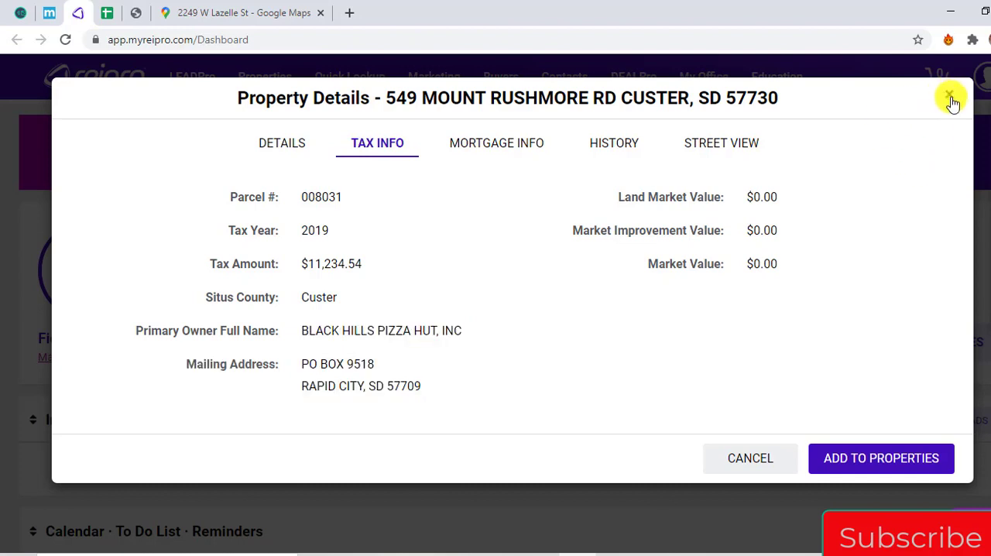
click(949, 94)
click(542, 248)
key(ctrl+a)
key(ctrl+v)
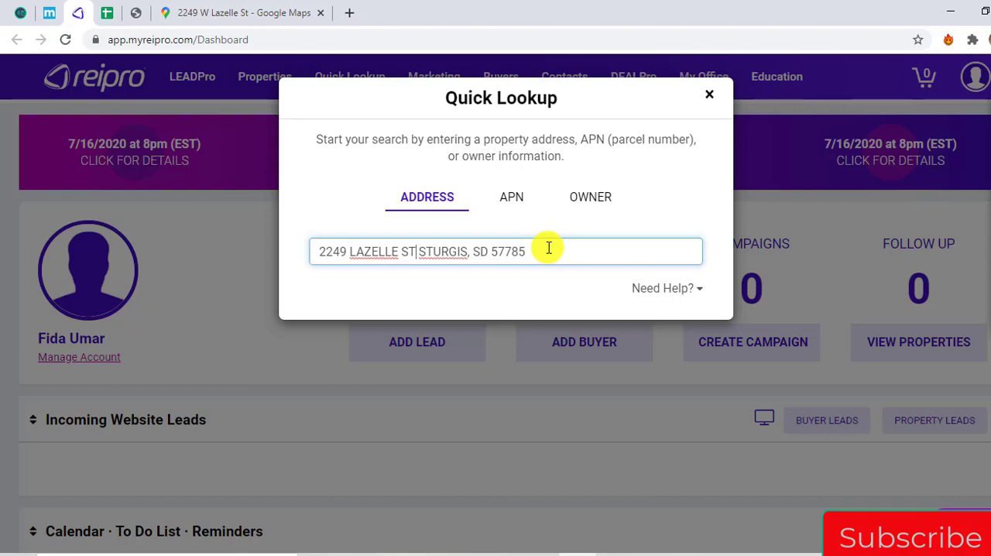
text(,)
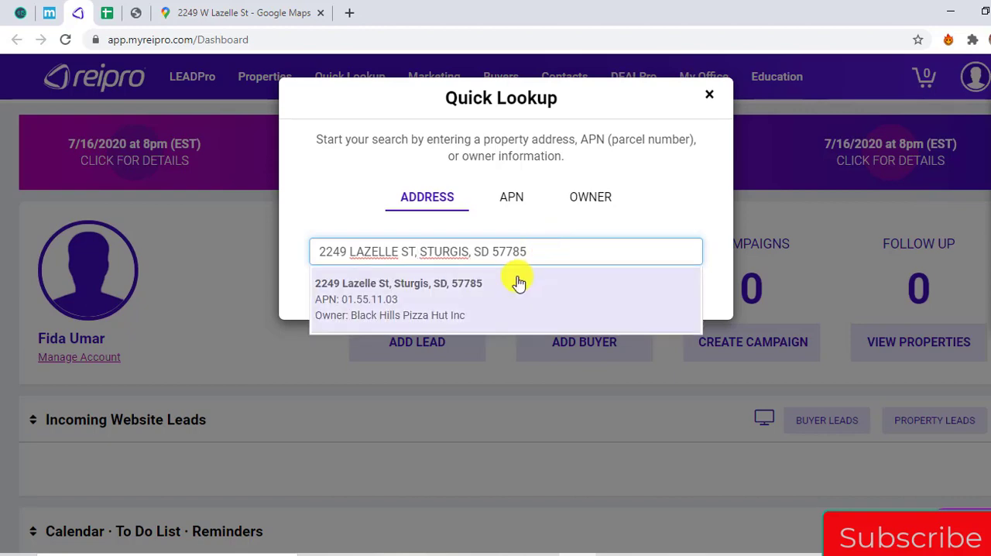
Open the matching Sturgis property's tax information in REIPro and copy the primary owner name and mailing address
click(517, 284)
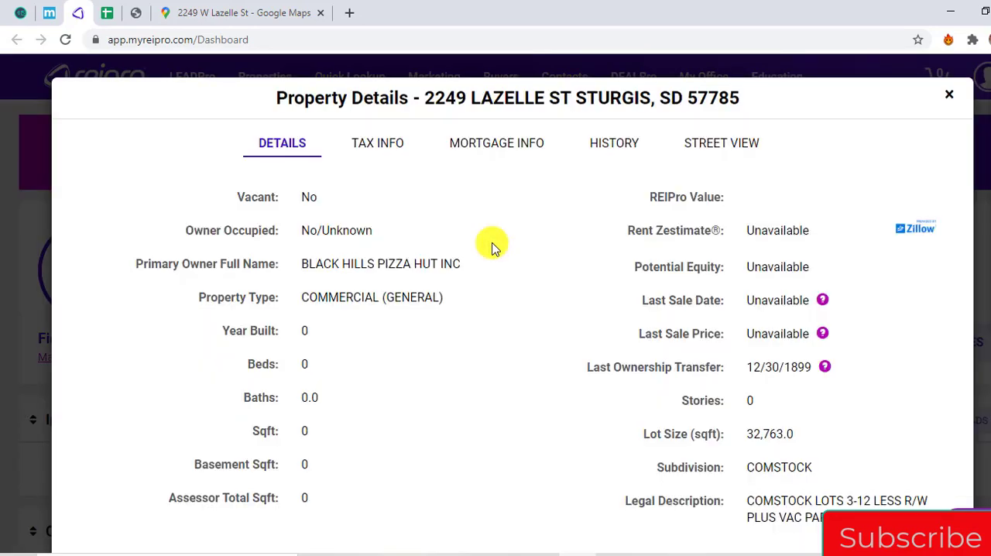
click(381, 151)
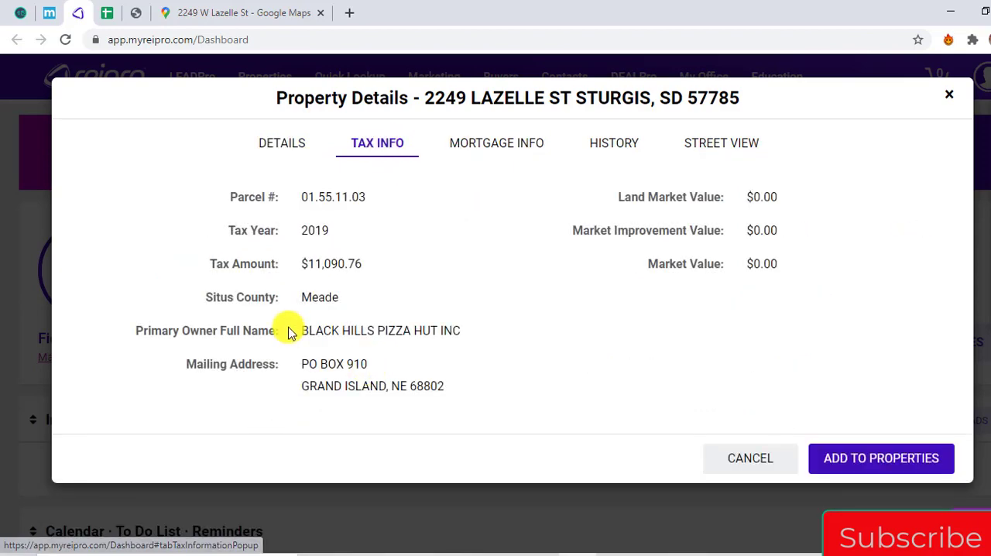
drag(305, 332, 425, 388)
key(ctrl+c)
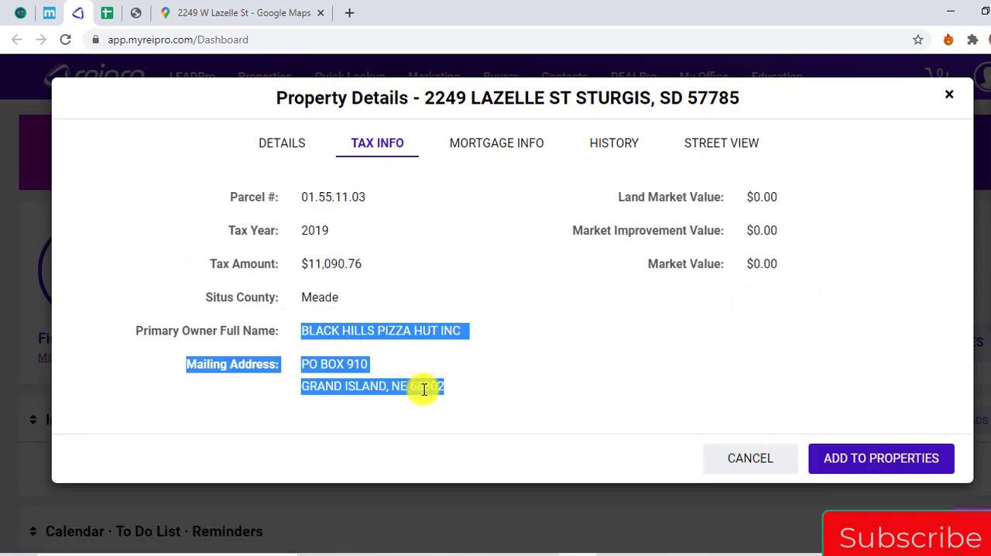
Paste the copied owner details into the Owner Entity cell of the Sturgis row in the spreadsheet
click(116, 12)
key(ctrl+Right)
key(Right)
key(Return)
key(ctrl+v)
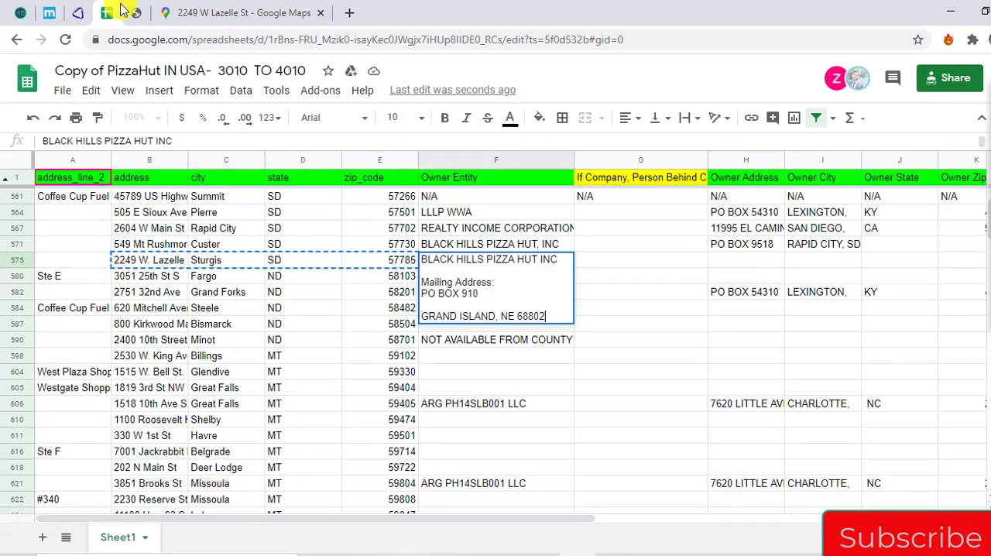
Cut the mailing address out of the Sturgis row's Owner Entity cell, leaving only BLACK HILLS PIZZA HUT INC
key(shift+Home)
key(shift+Up)
key(shift+Up)
key(ctrl+x)
key(shift+Up)
key(BackSpace)
key(BackSpace)
key(BackSpace)
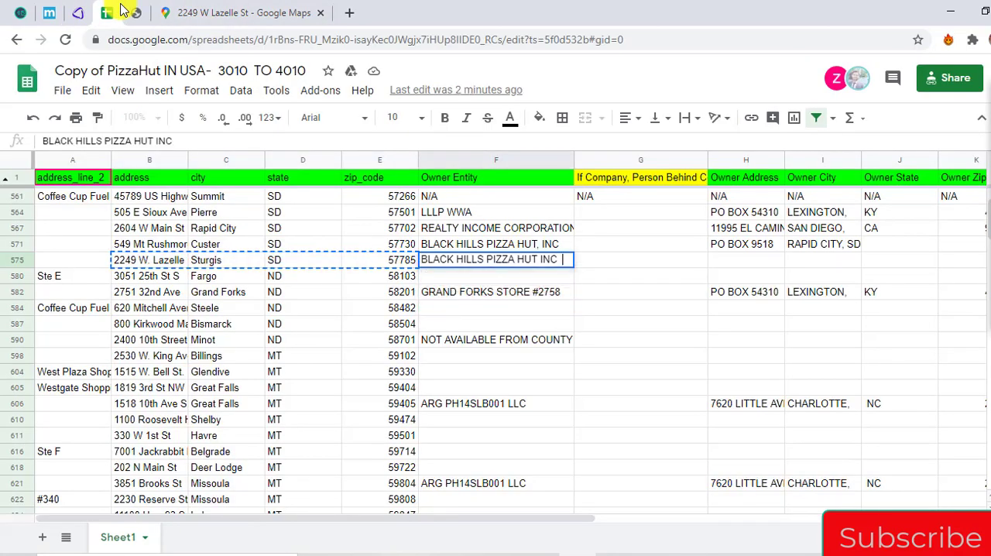
key(Return)
Put the owner's PO box in the Sturgis row's Owner Address cell, cutting out the city, state and ZIP line
key(Right)
key(Up)
key(Right)
key(Return)
key(ctrl+v)
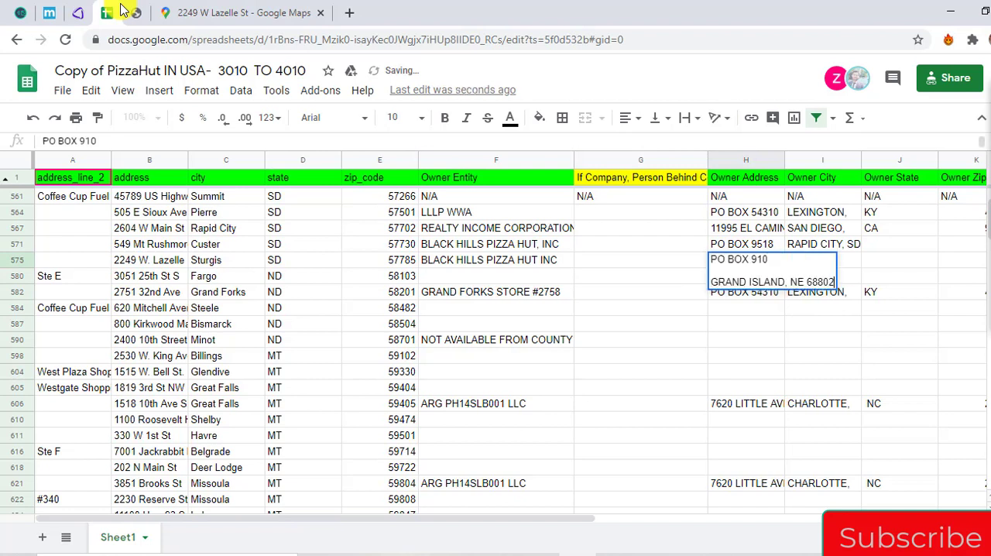
key(shift+Home)
key(ctrl+x)
key(BackSpace)
key(Return)
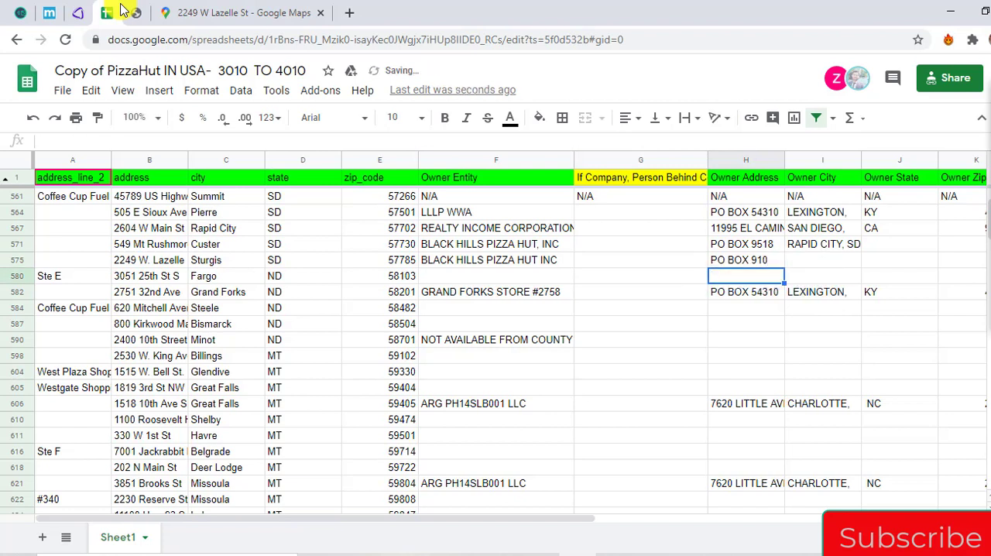
Paste the owner's city, state and ZIP code into the Sturgis row's Owner City cell
key(Right)
key(Up)
key(Return)
key(ctrl+v)
key(ctrl+Left)
key(Return)
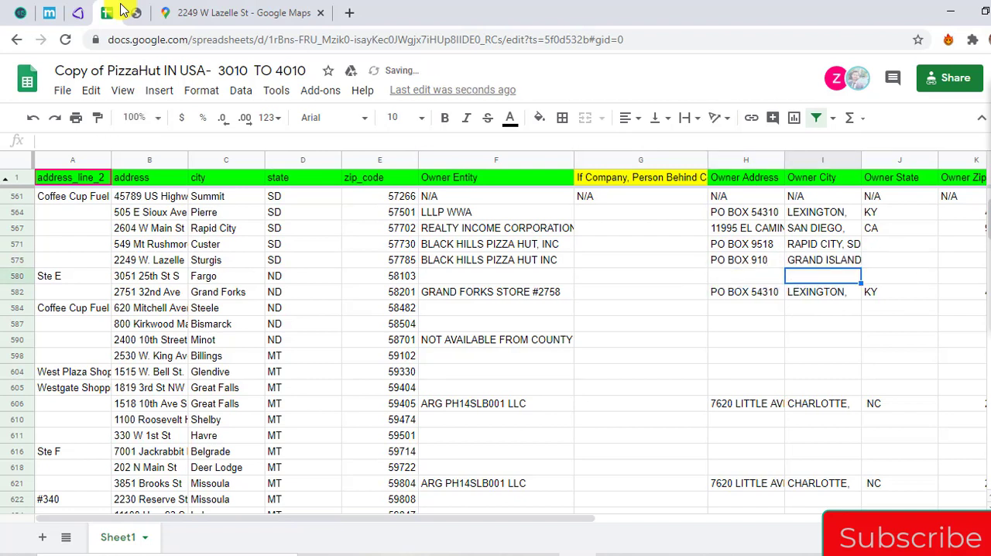
Copy the Fargo store's address, city, state and ZIP code from the spreadsheet
key(Left)
key(Left)
key(Left)
key(Left)
key(Left)
key(Left)
key(Left)
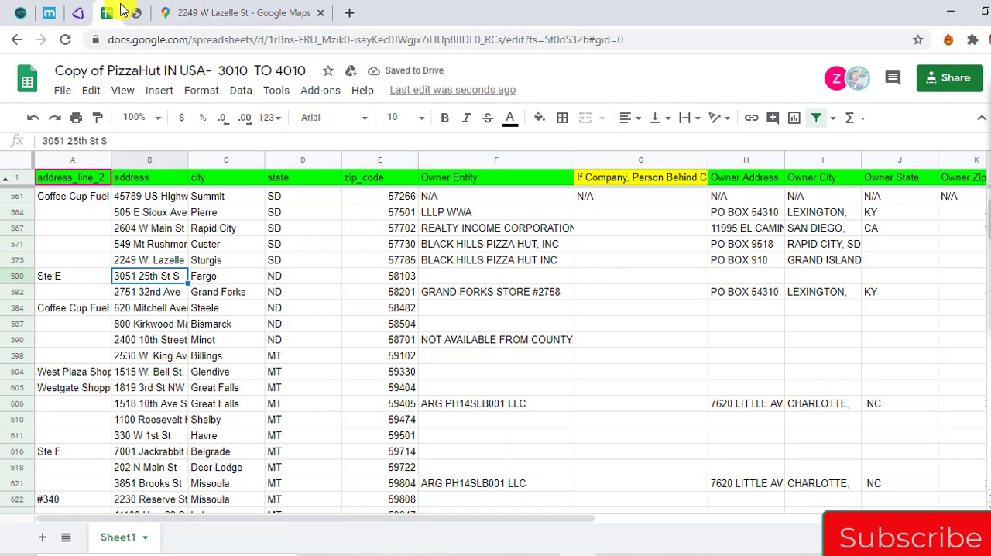
key(shift+Right)
key(shift+Right)
key(shift+Right)
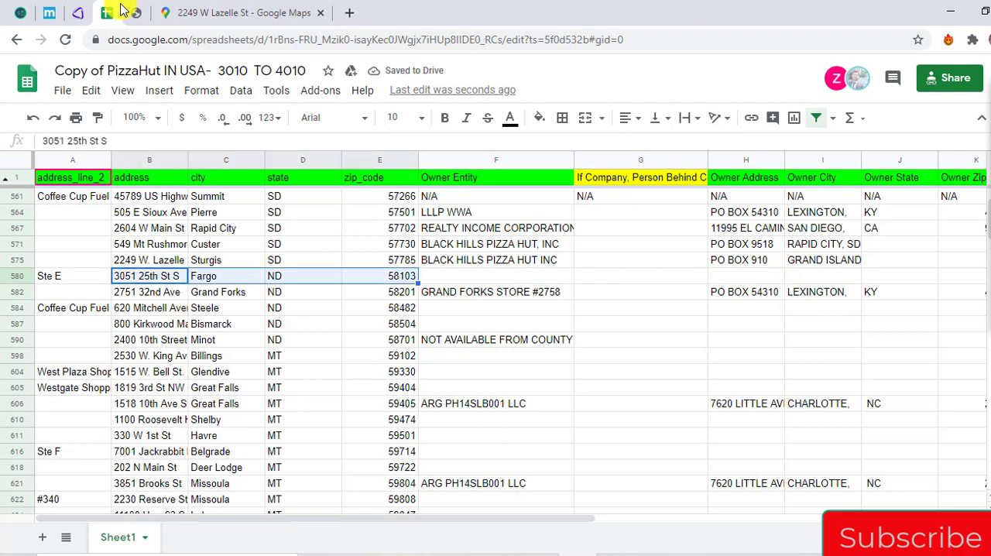
Search Google Maps for the copied Fargo store address
click(162, 10)
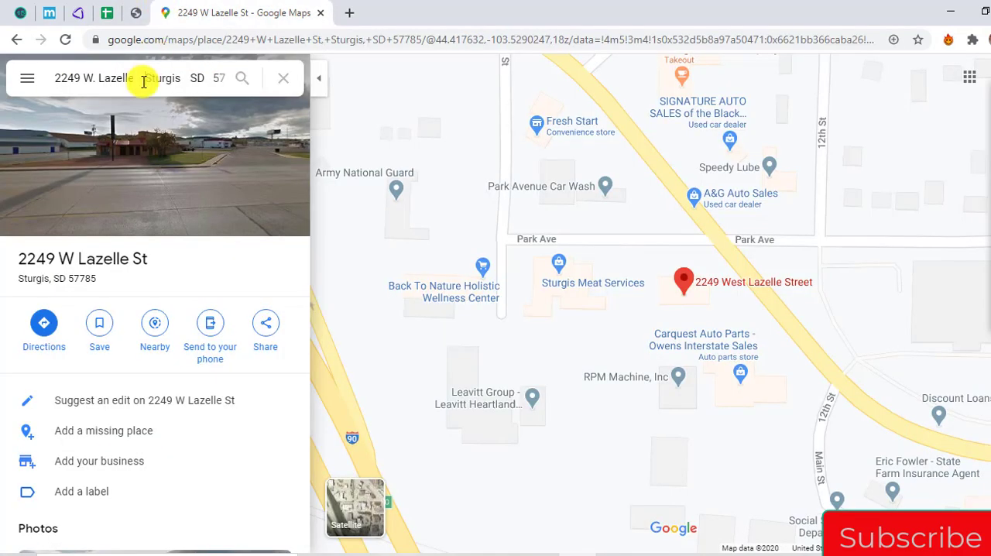
click(144, 80)
key(ctrl+v)
key(Return)
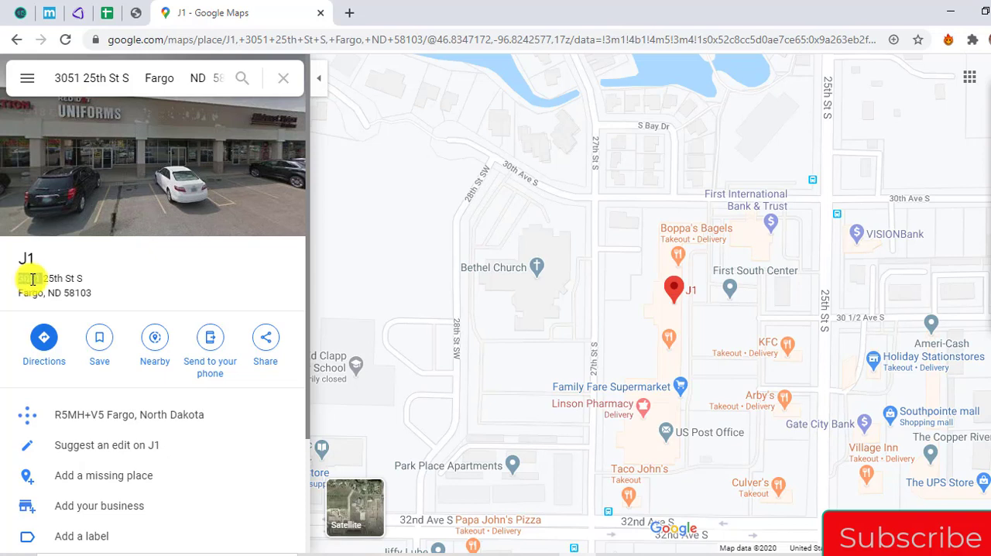
Seek the Fargo store in AgentPro247 using the address as formatted by Google Maps, and show the map in Road view
drag(32, 280, 88, 298)
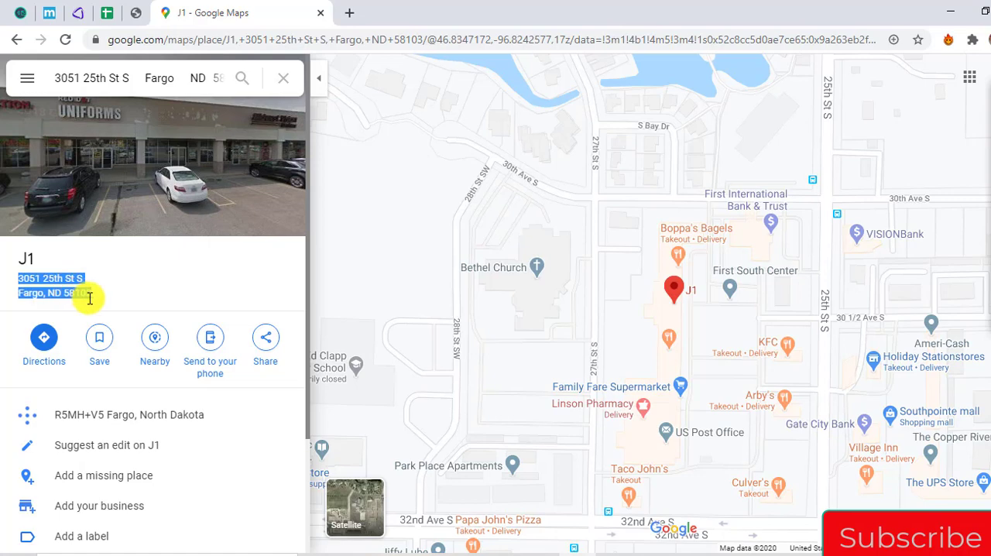
click(135, 13)
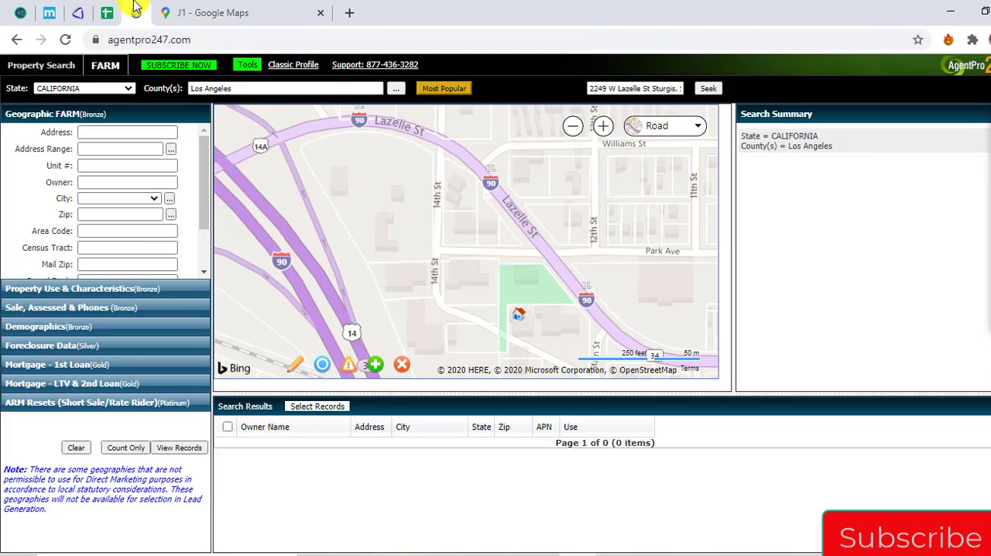
click(631, 87)
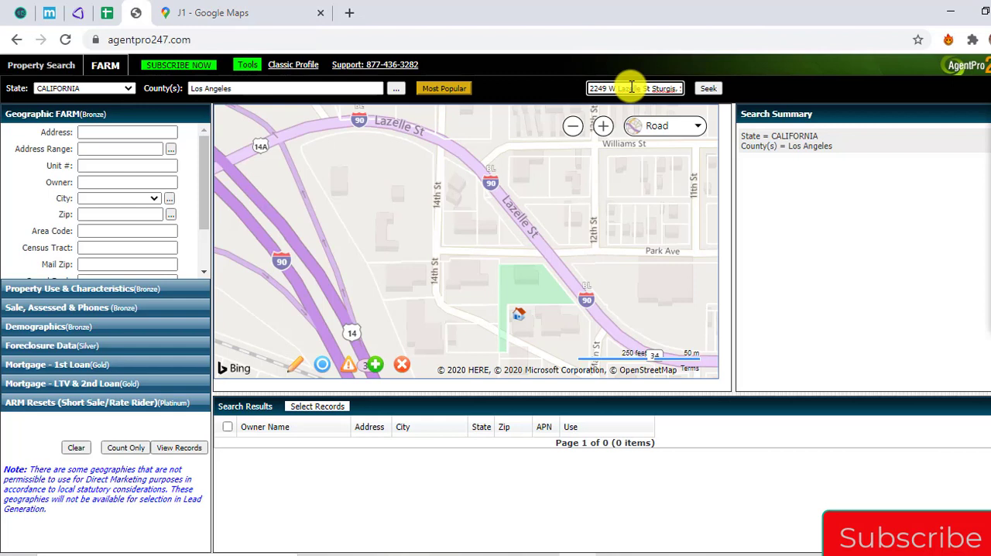
key(ctrl+a)
key(ctrl+v)
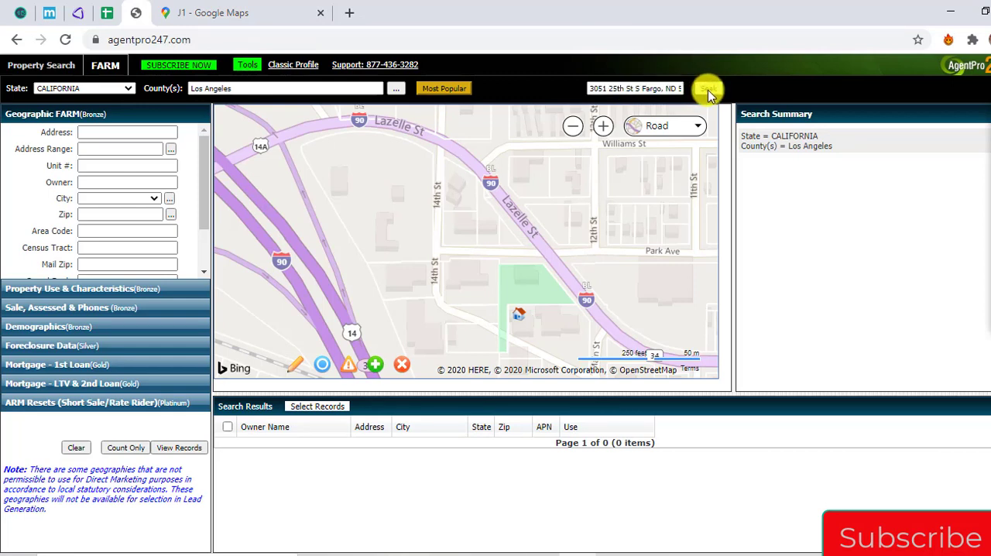
click(708, 89)
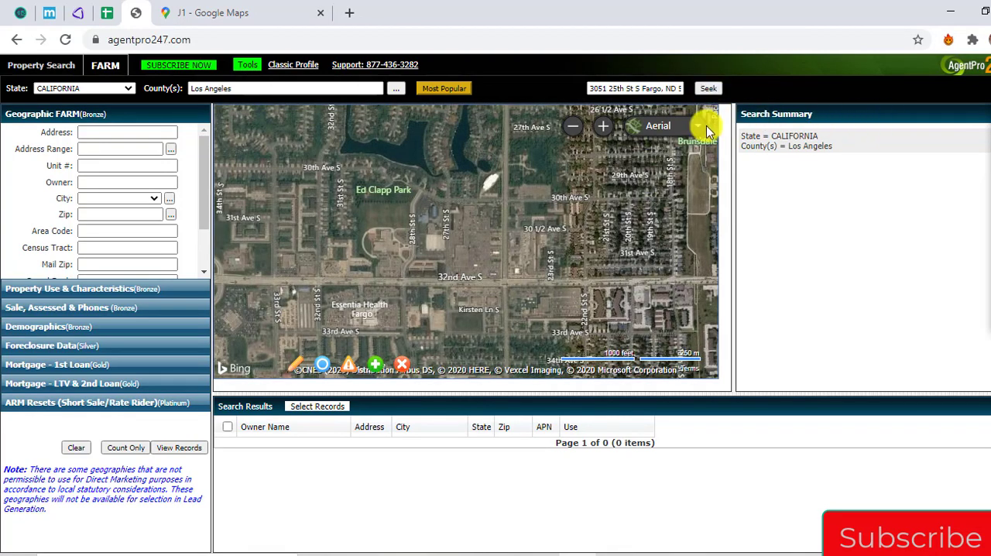
click(704, 126)
click(588, 155)
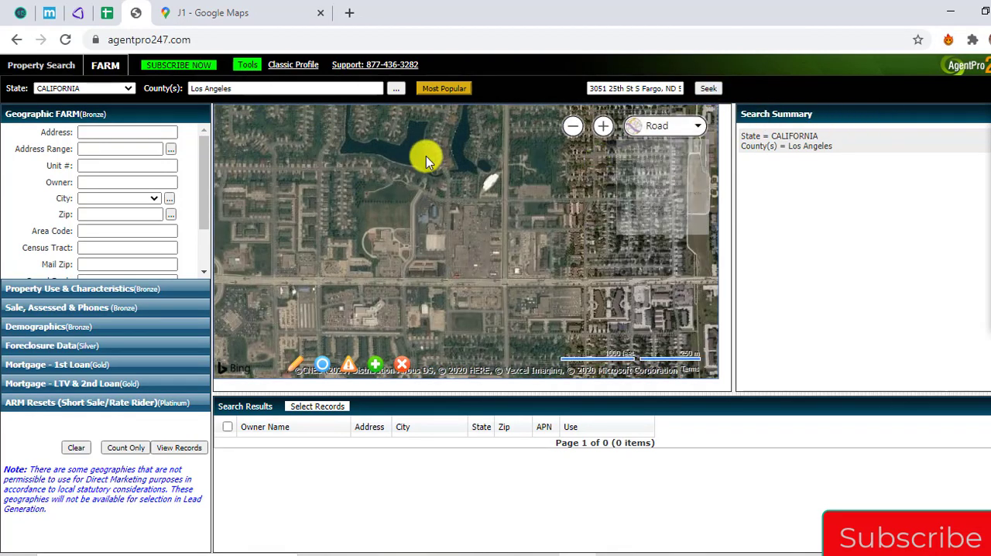
Compare the Fargo store's location in Google Maps with the AgentPro247 road map to identify the matching parcel
click(278, 7)
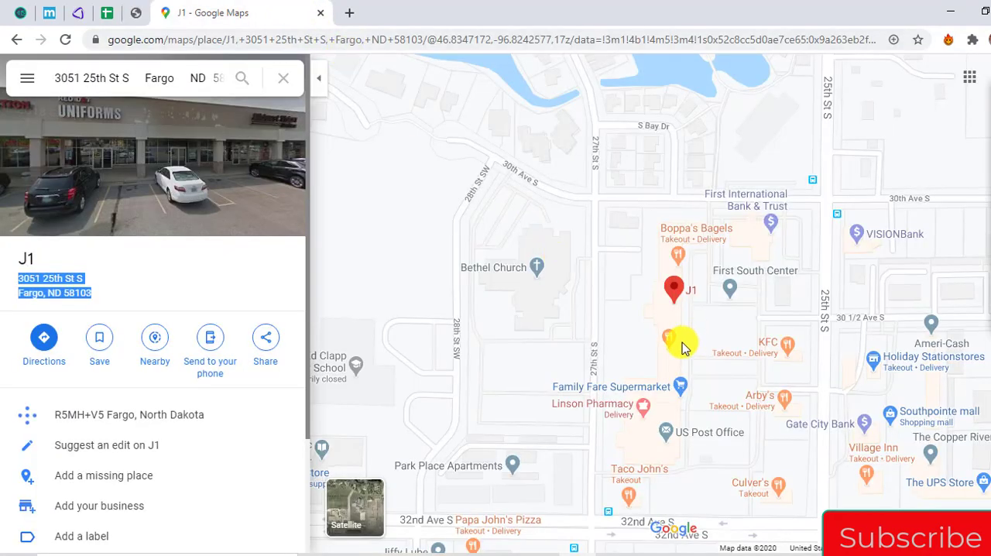
scroll(684, 354, down, 2)
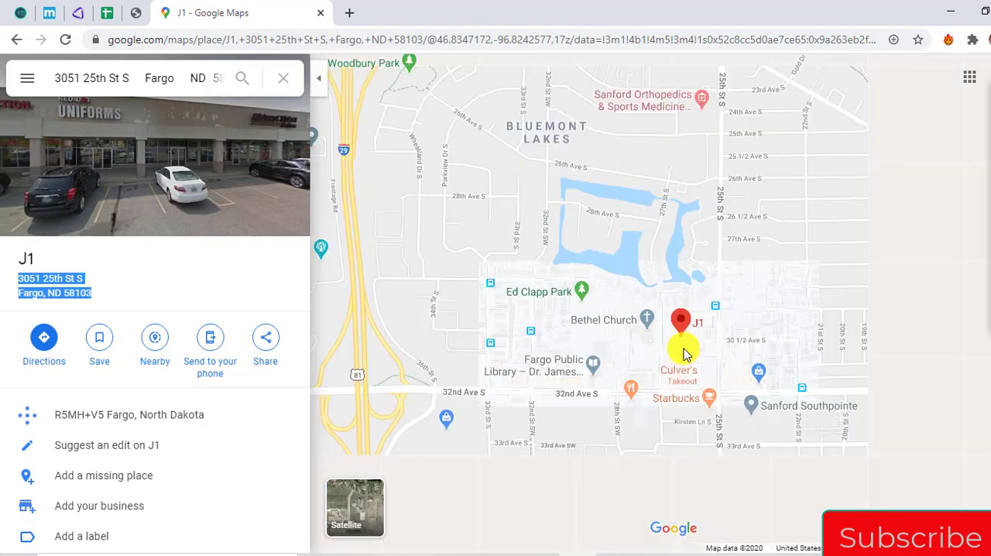
scroll(684, 354, up, 2)
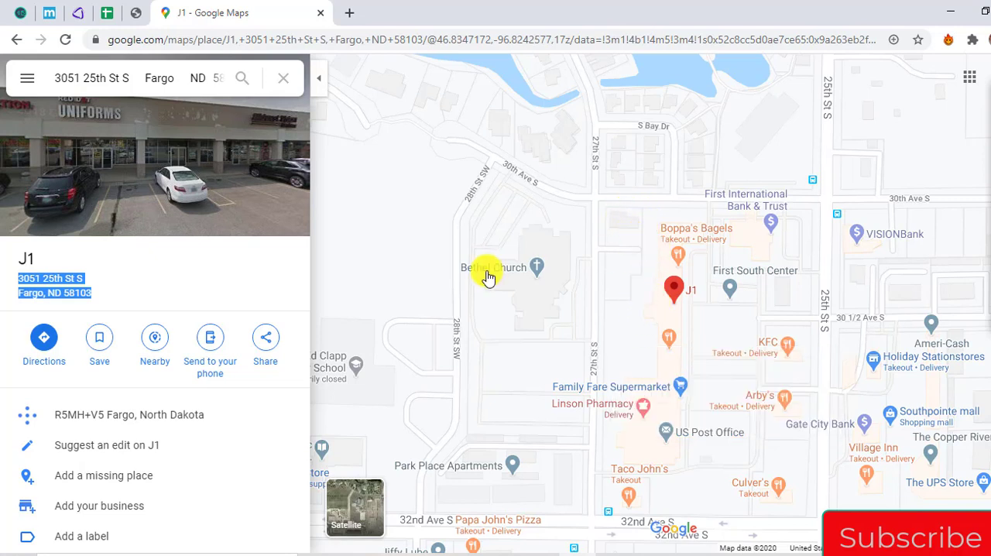
click(136, 13)
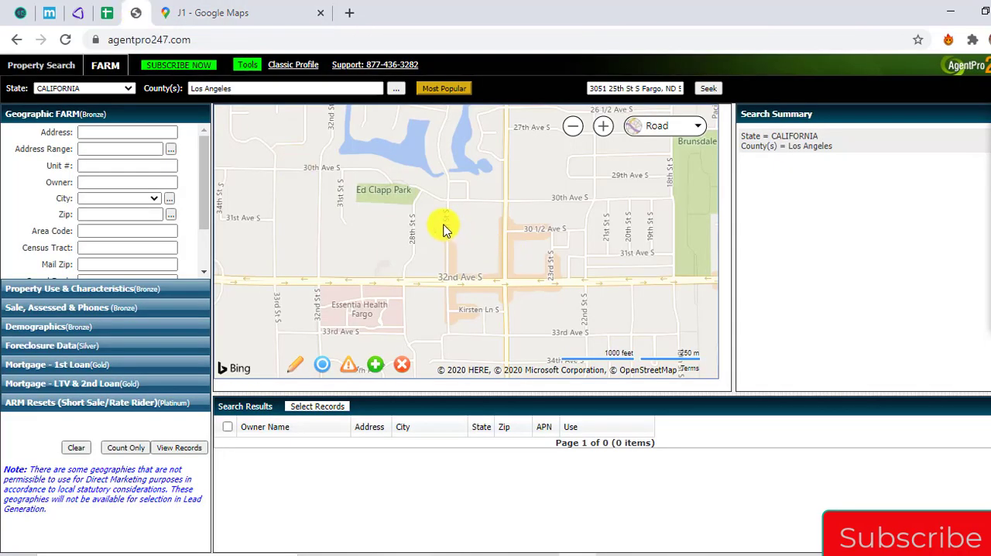
scroll(465, 236, up, 1)
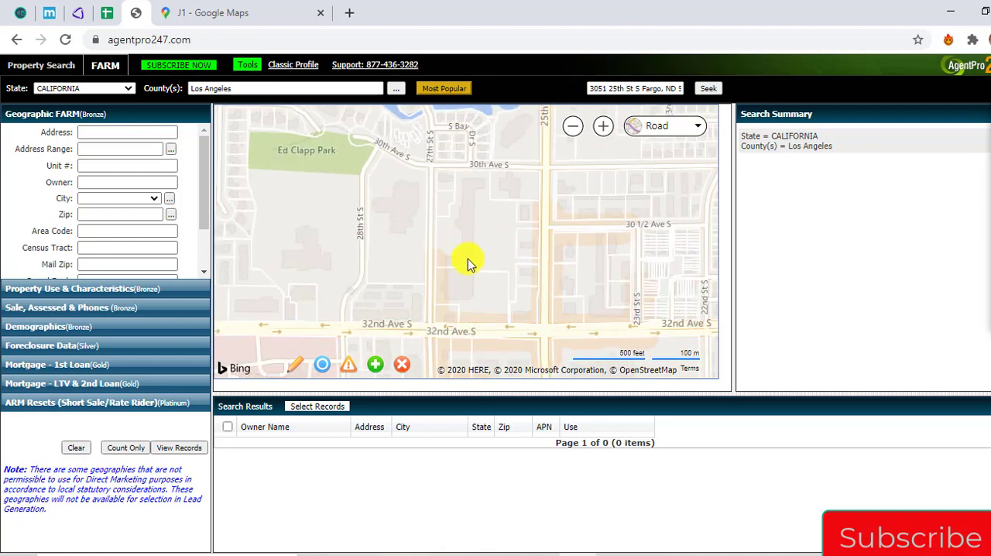
click(249, 11)
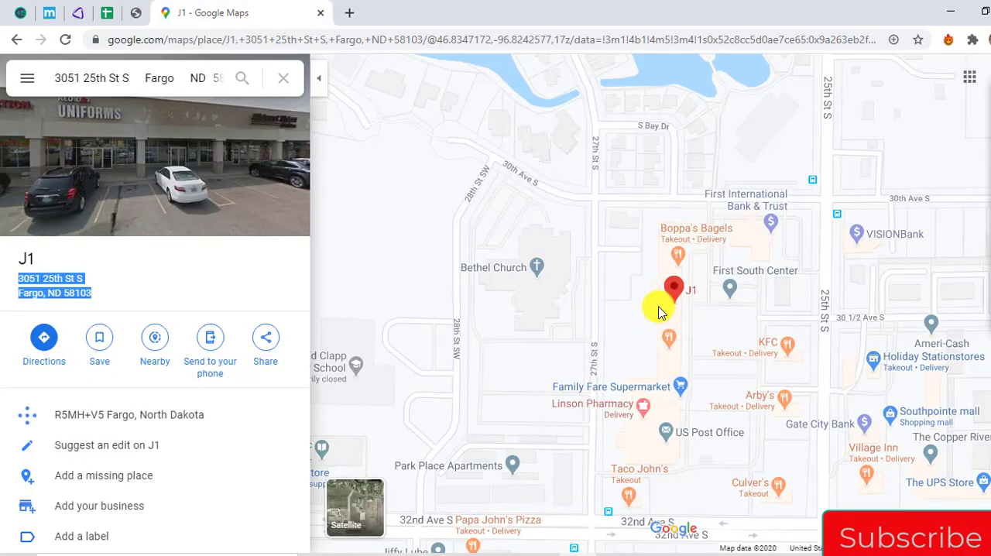
click(148, 15)
click(275, 8)
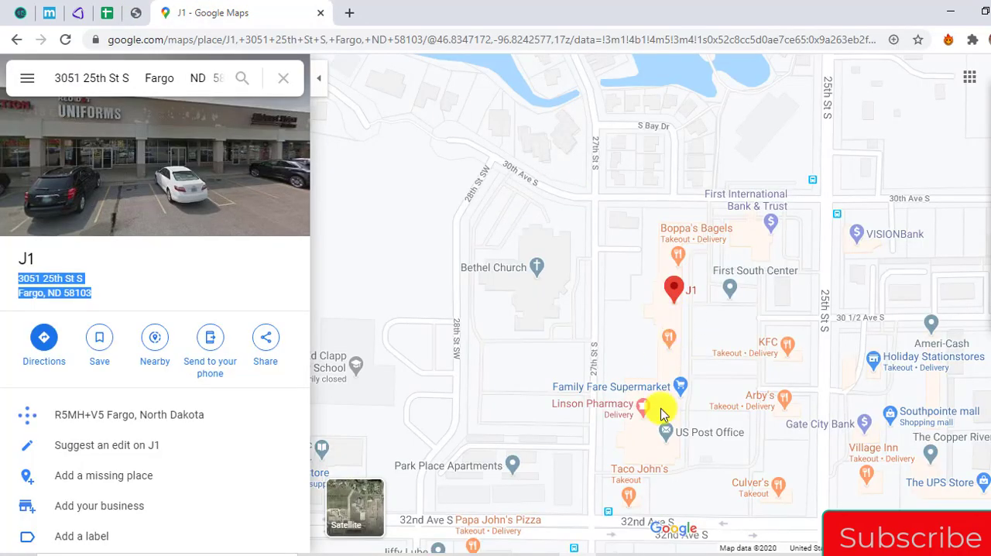
click(139, 17)
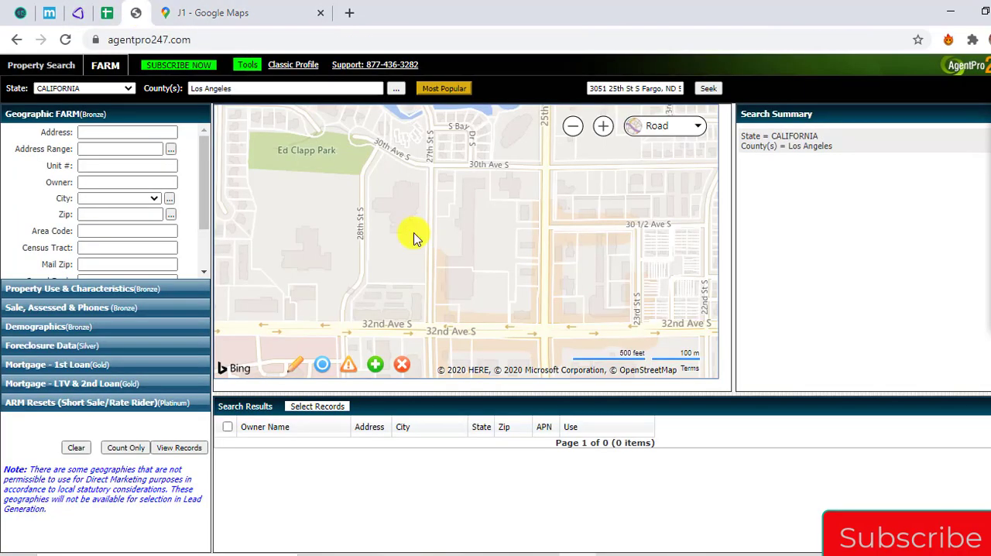
Select the Fargo shopping center parcel on the AgentPro247 map and copy the property address from its details
click(475, 225)
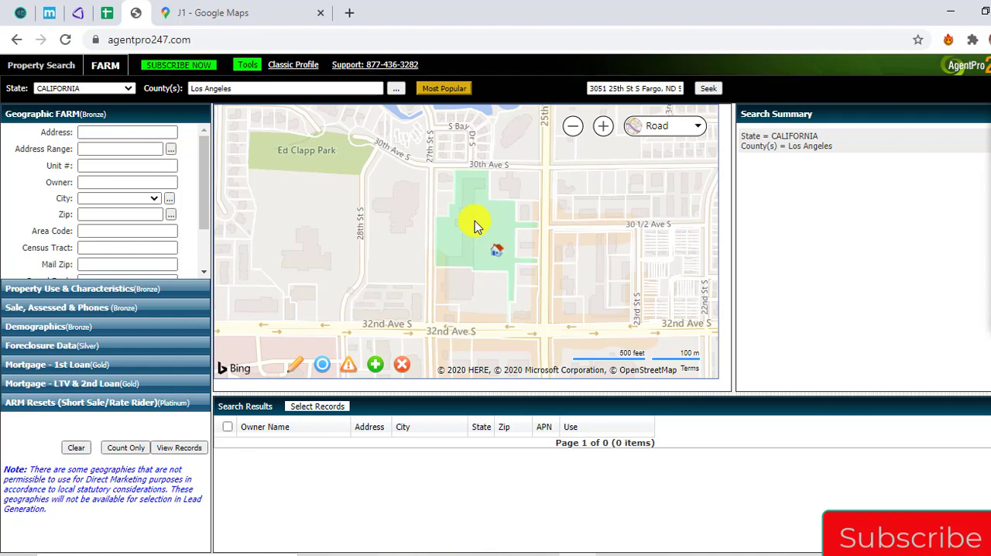
mouse_move(494, 253)
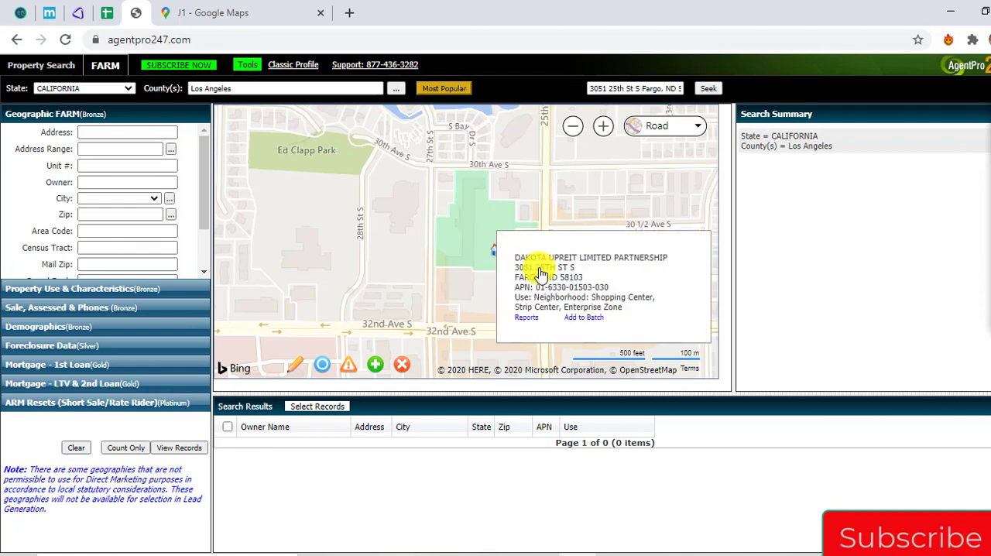
drag(513, 267, 596, 280)
key(ctrl+c)
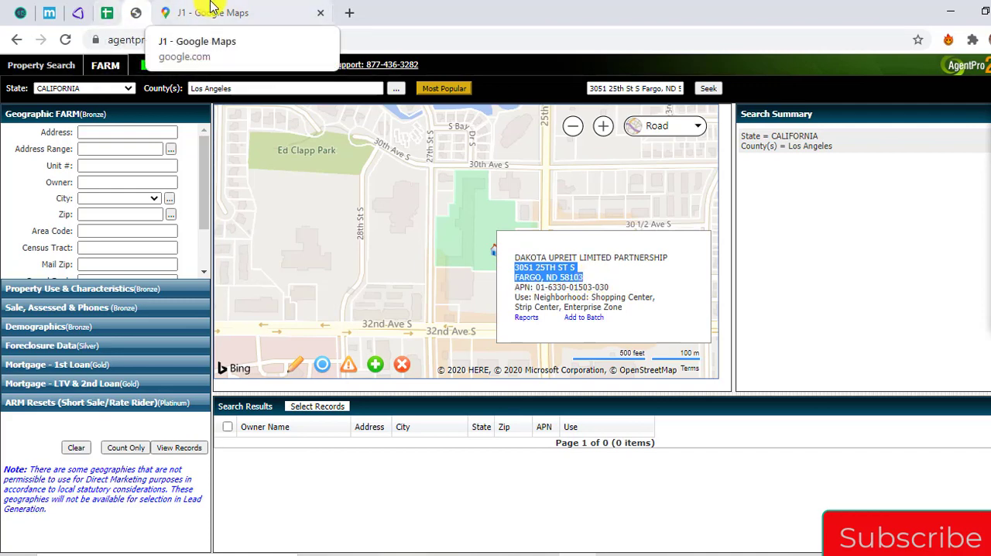
click(166, 13)
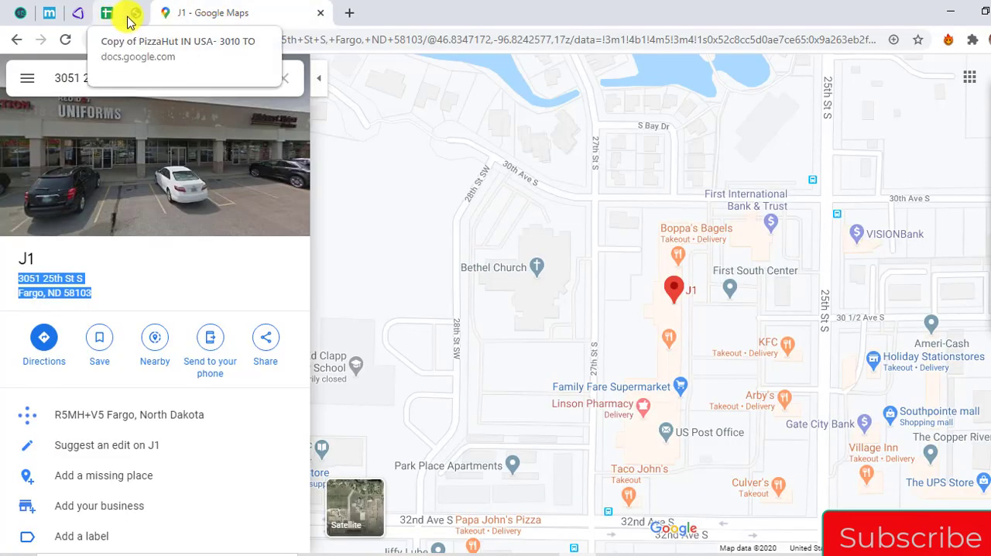
click(137, 18)
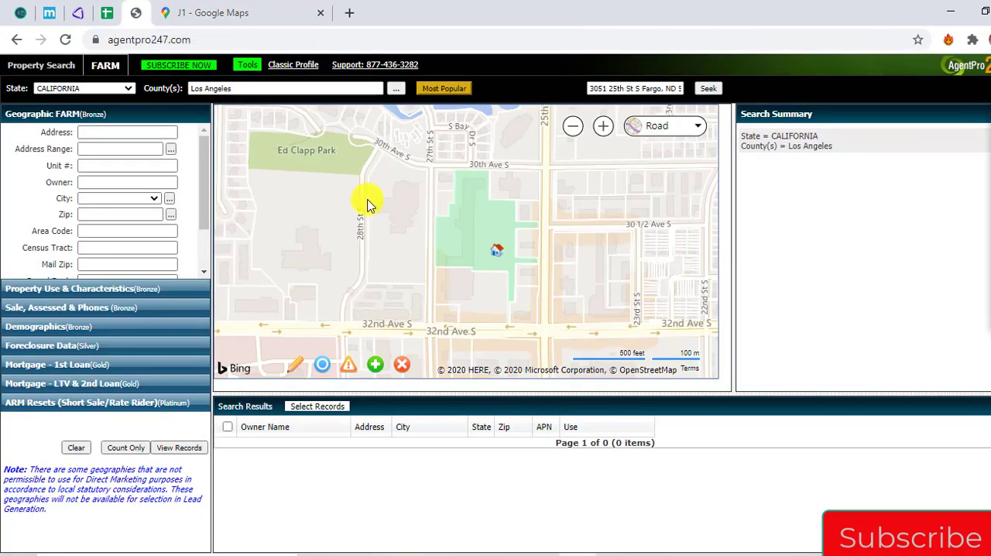
click(491, 248)
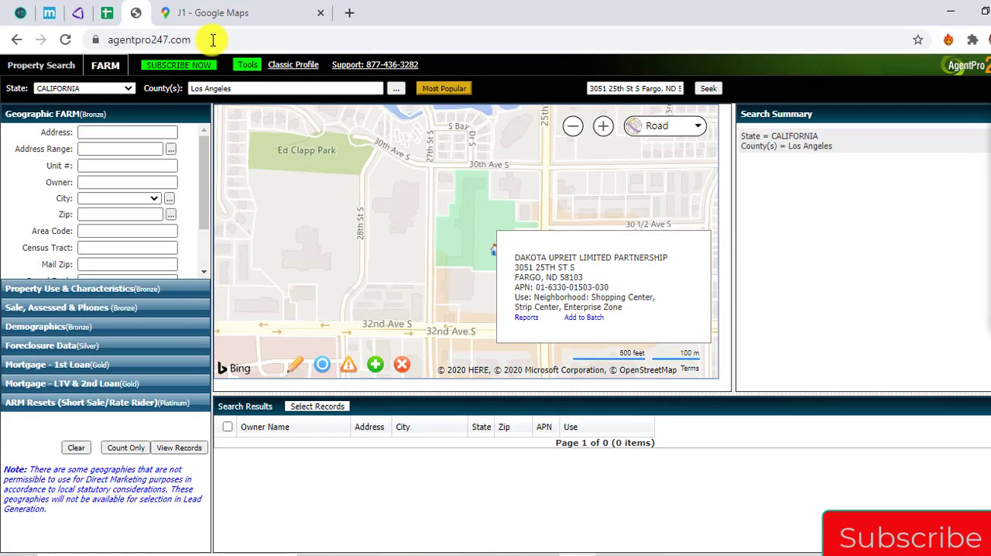
mouse_move(106, 13)
mouse_down()
mouse_move(84, 17)
mouse_move(104, 19)
mouse_up()
Look up the copied Fargo property address in REIPro, adding a comma after the street, and open the matching property
click(59, 14)
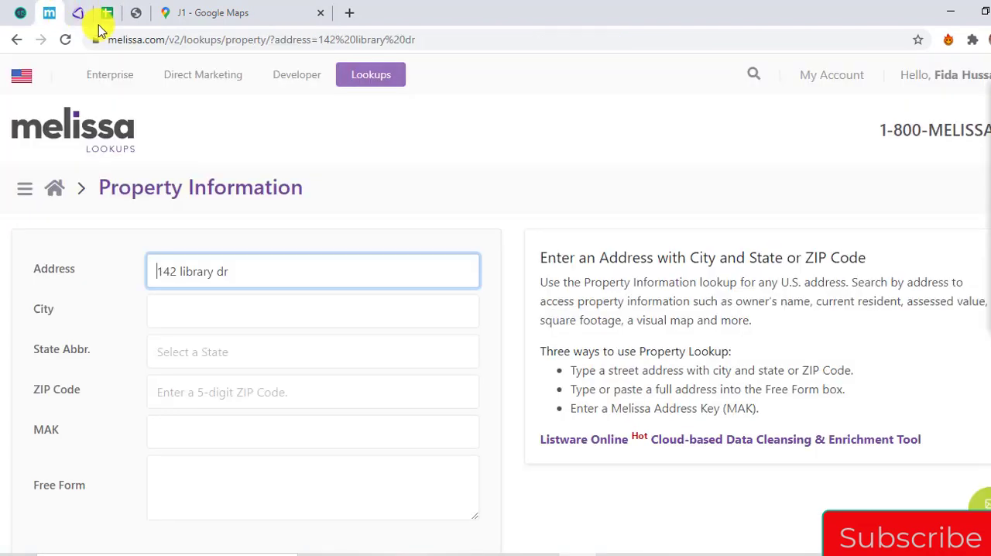
click(75, 14)
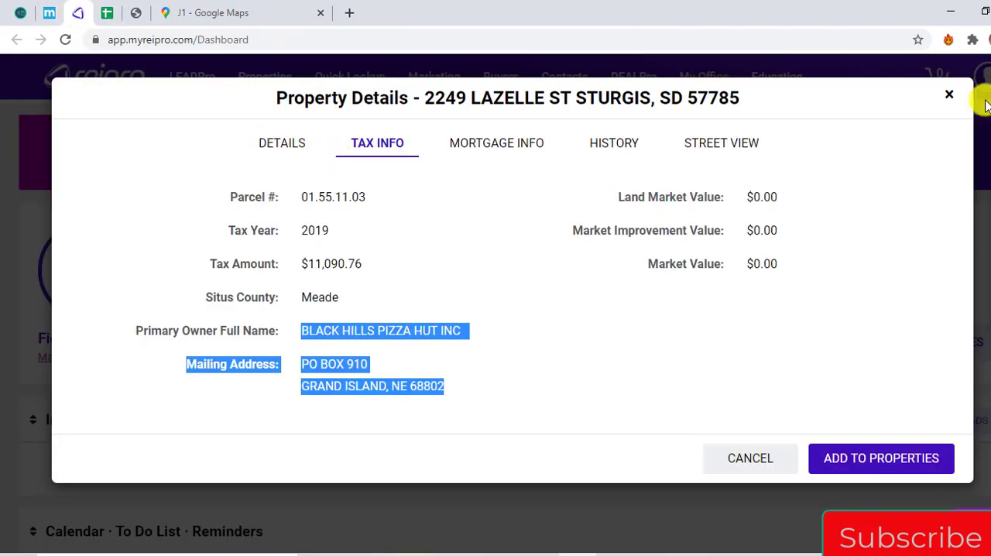
click(951, 101)
click(527, 254)
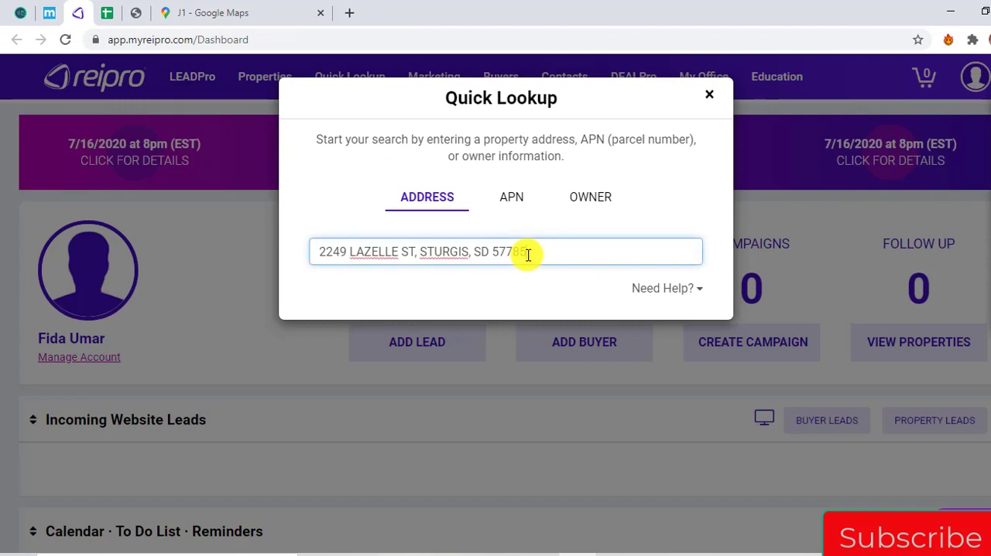
key(ctrl+a)
key(ctrl+v)
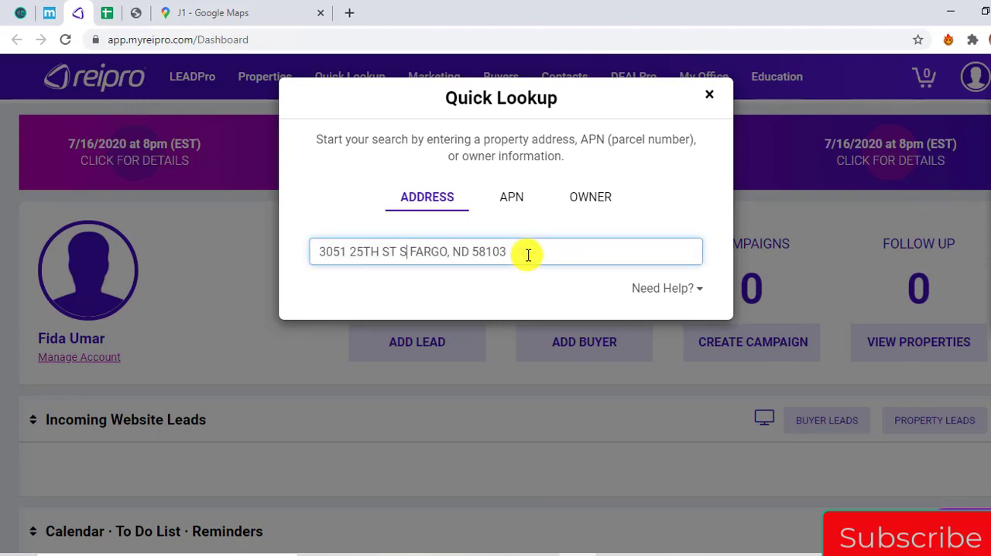
text(,)
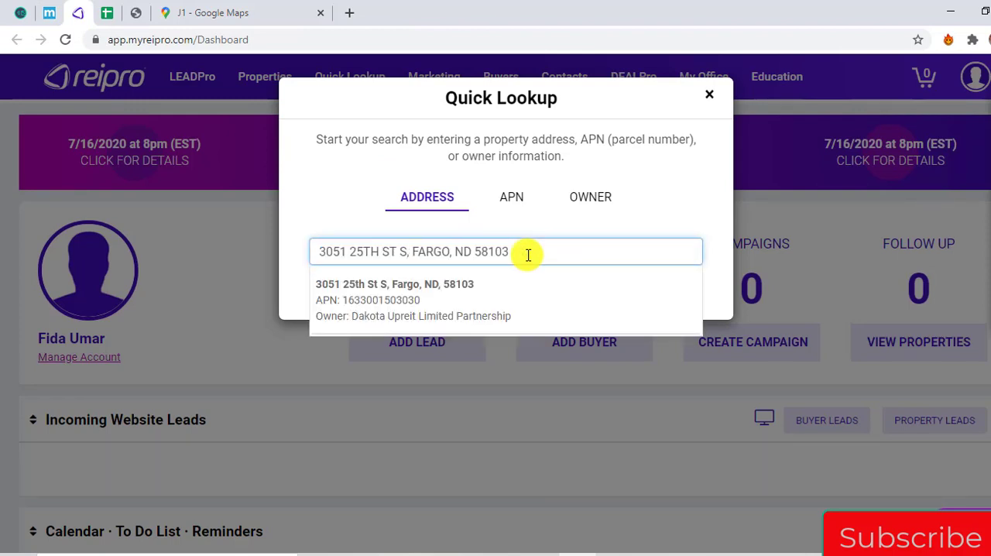
click(515, 296)
Check the owner name in the Fargo parcel's details in AgentPro247
click(133, 17)
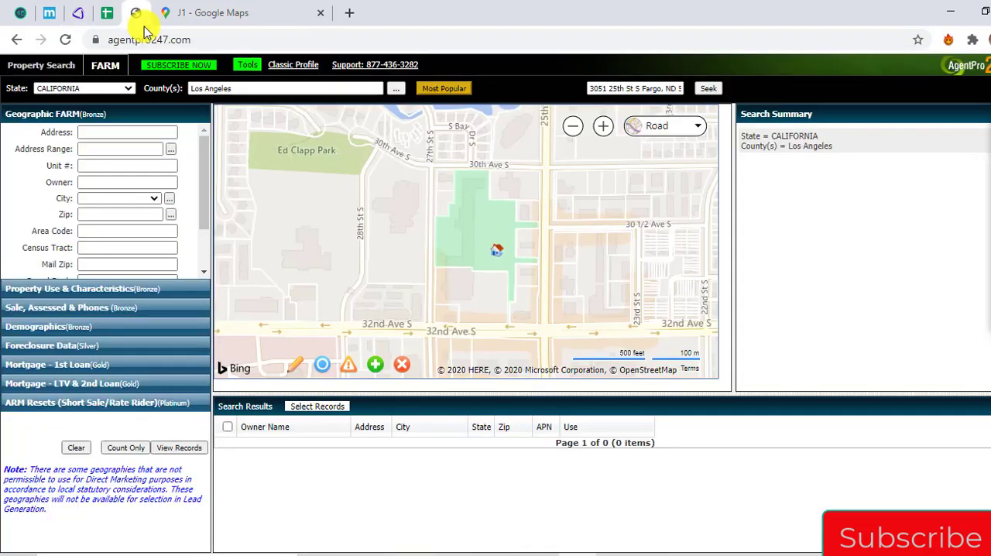
click(497, 251)
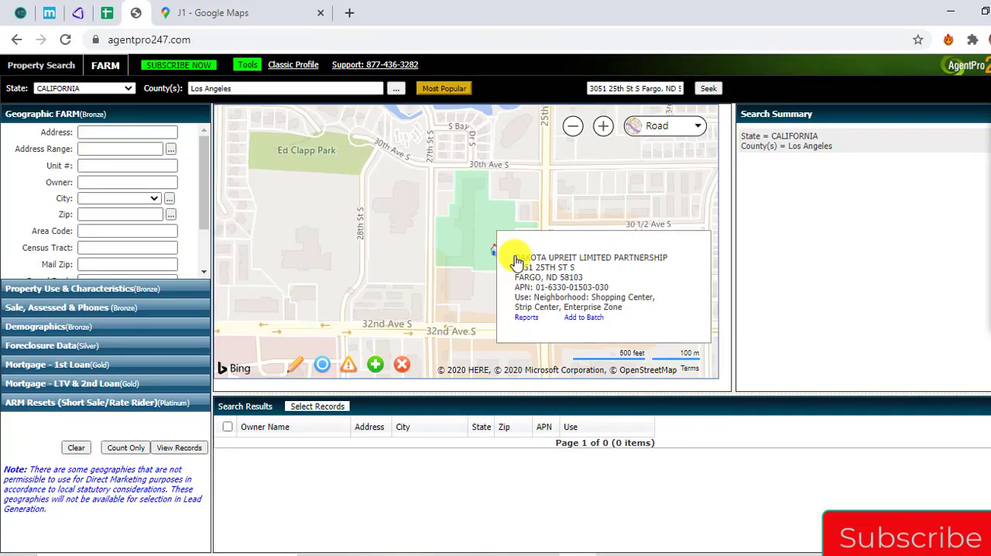
triple_click(517, 258)
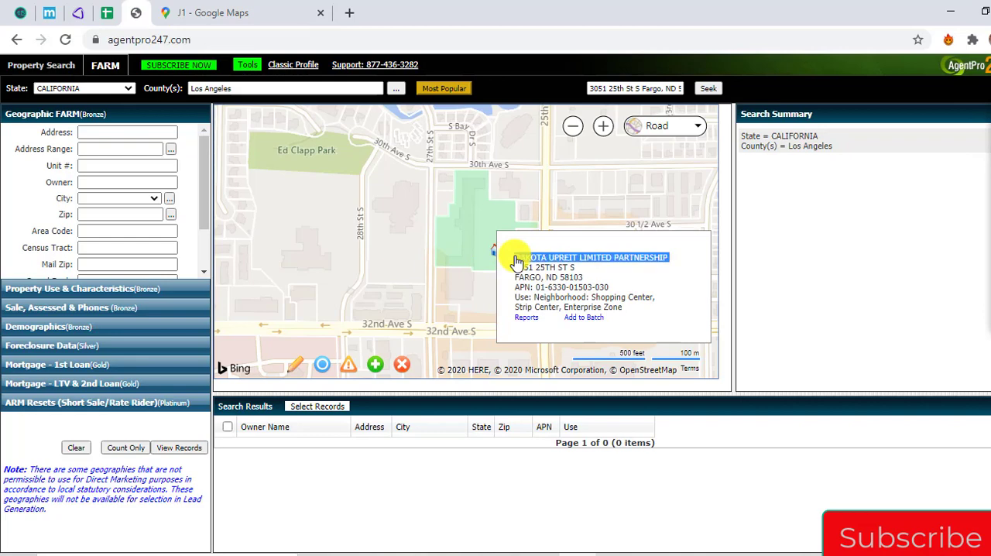
Copy the primary owner's full name and mailing address from the Fargo property's tax information in REIPro
click(78, 14)
click(379, 150)
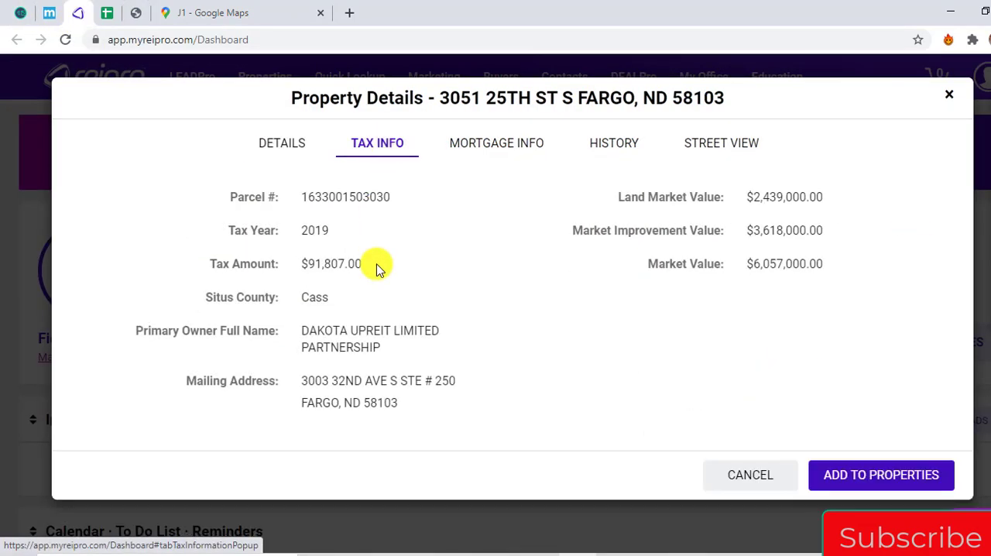
drag(303, 331, 387, 410)
key(ctrl+c)
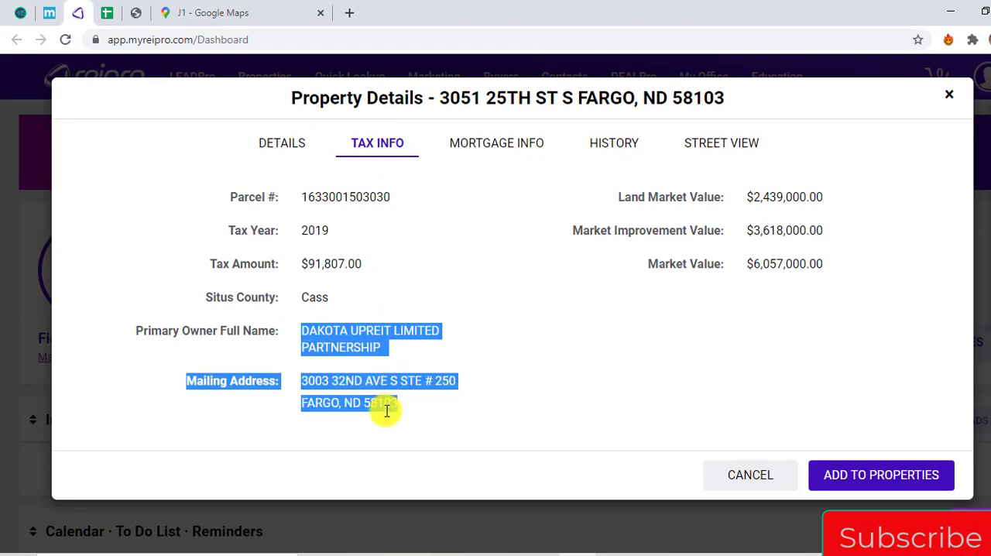
Paste the owner details into the Fargo row's Owner Entity cell in the spreadsheet, keeping DAKOTA UPREIT LIMITED PARTNERSHIP and cutting out the mailing address
click(113, 13)
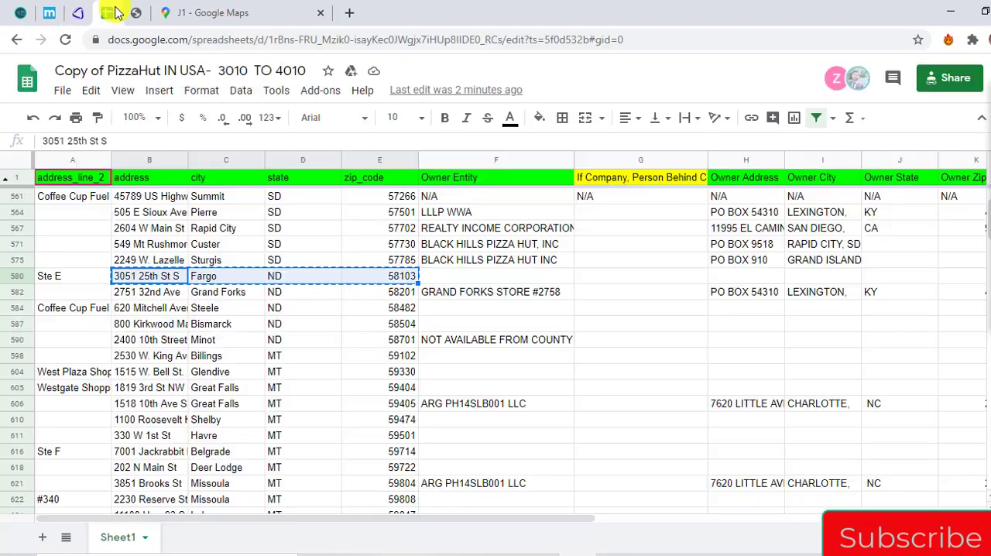
key(Right)
key(Right)
key(Right)
key(Right)
key(Return)
key(ctrl+v)
key(shift+Home)
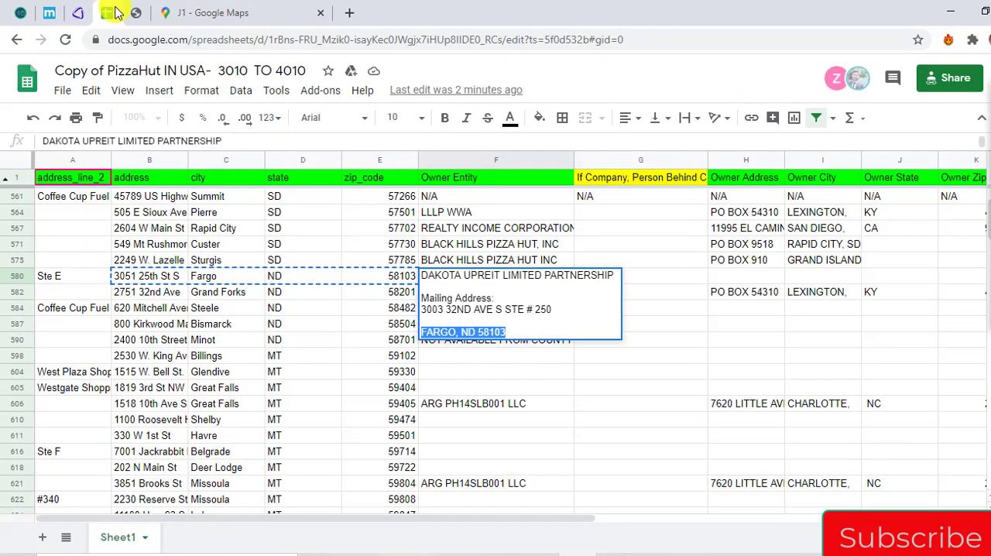
key(shift+Up)
key(shift+Up)
key(ctrl+x)
key(shift+Up)
key(BackSpace)
key(BackSpace)
key(BackSpace)
key(Tab)
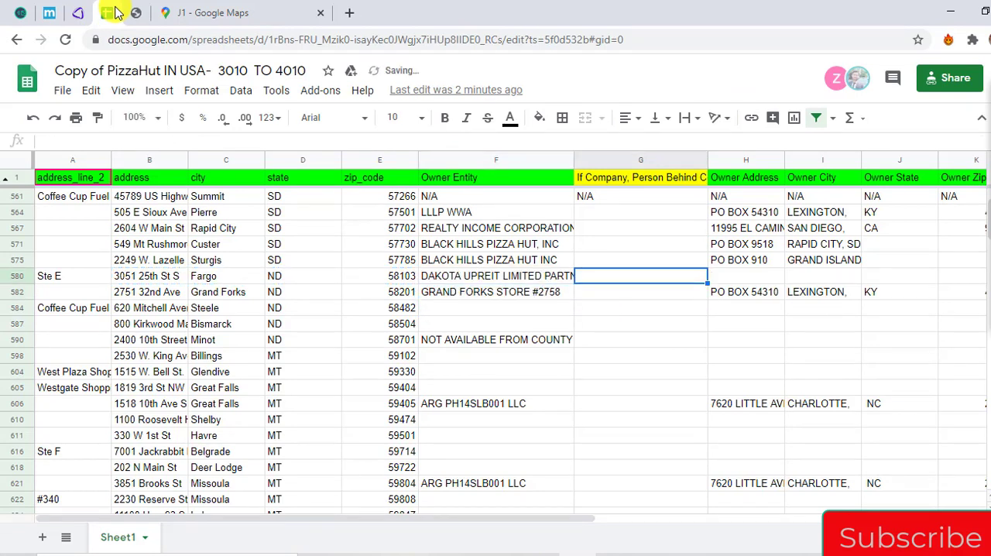
Paste the mailing address into the Fargo row's Owner Address cell, keeping the street line and cutting out the city, state and ZIP code
key(Tab)
key(Return)
key(ctrl+v)
key(shift+Home)
key(ctrl+x)
key(BackSpace)
key(BackSpace)
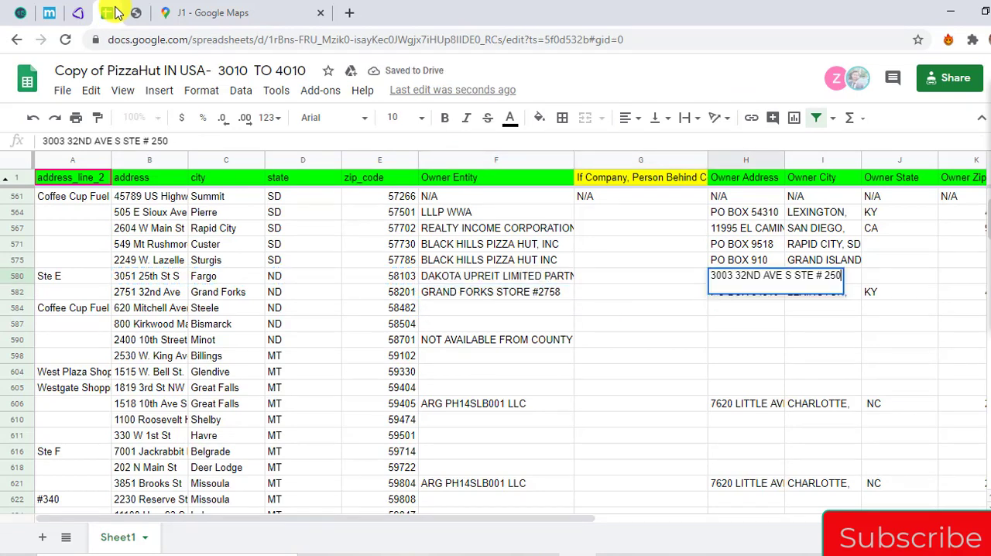
key(Return)
Paste the owner's city, state and ZIP code into the Fargo row's Owner City cell
key(Right)
key(Up)
key(Return)
key(ctrl+v)
key(Return)
Copy the Steele store's address, city, state and ZIP code from the spreadsheet
key(Left)
key(Left)
key(Left)
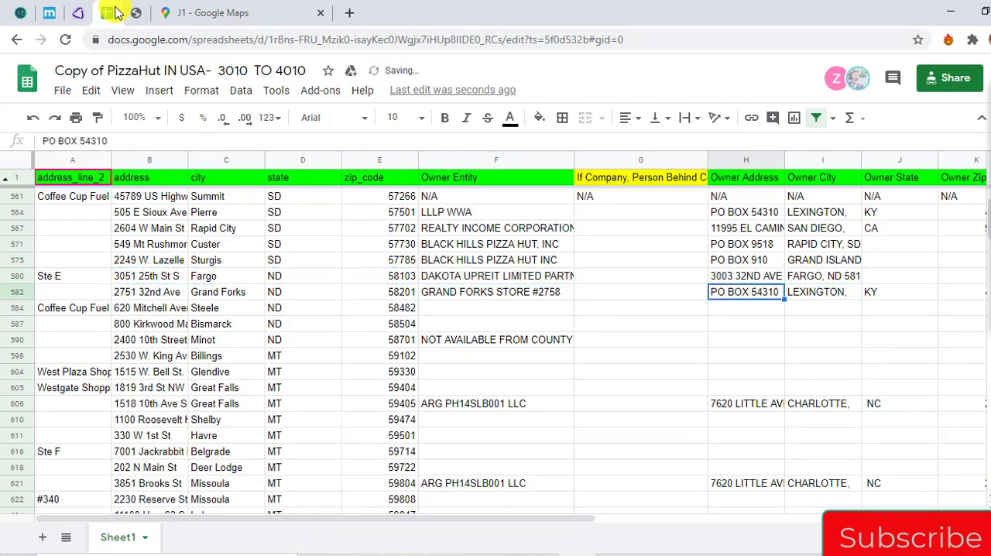
key(Down)
key(Left)
key(Home)
key(Right)
key(shift+Right)
key(shift+Right)
key(shift+Right)
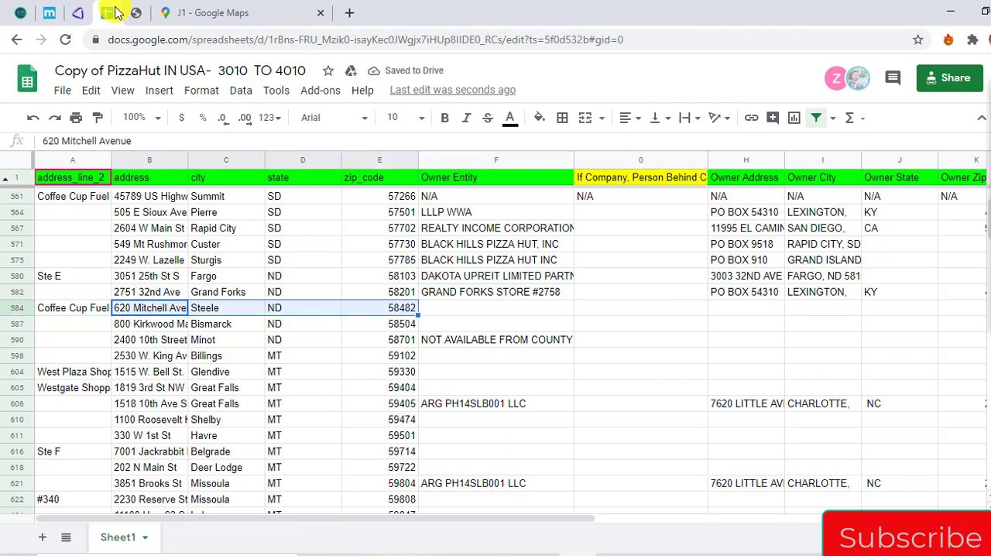
Search Google Maps for the copied Steele store address
click(289, 7)
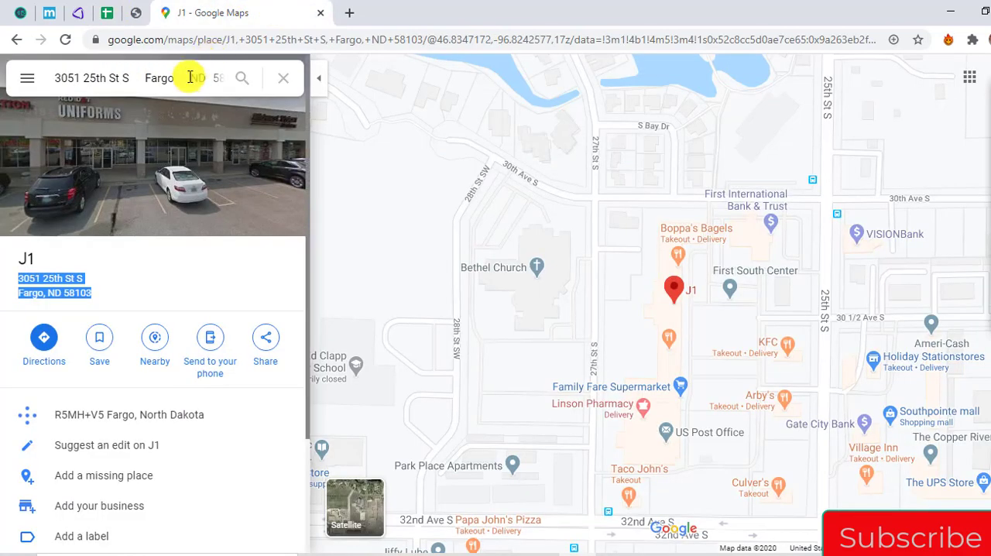
click(173, 81)
key(ctrl+v)
key(Return)
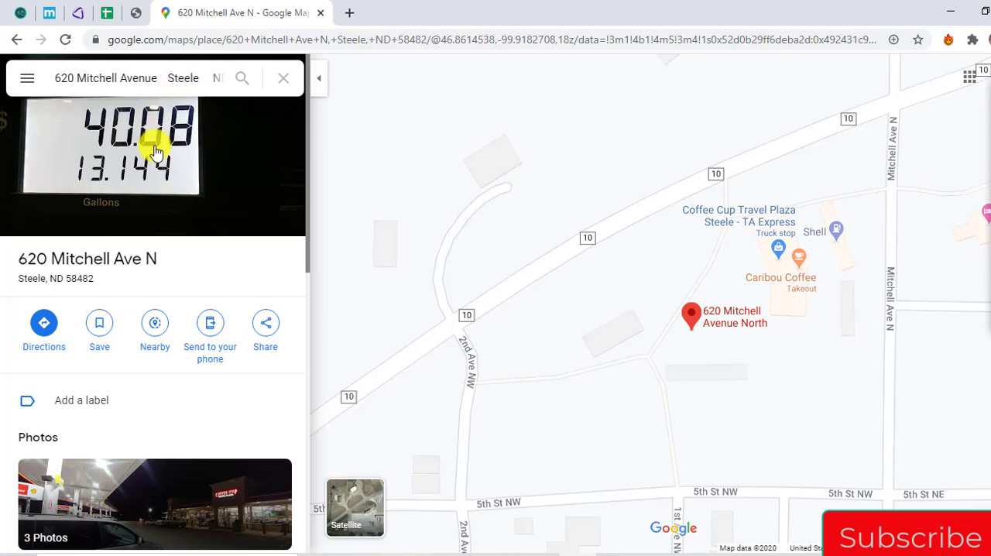
Copy the Steele store's address as formatted by Google Maps and seek it in AgentPro247
double_click(31, 260)
drag(31, 260, 75, 281)
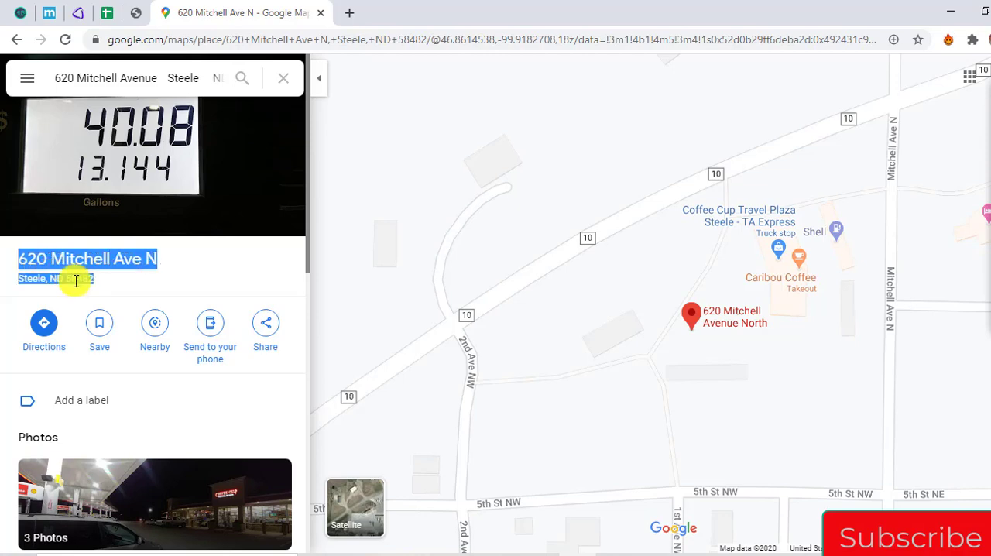
click(136, 12)
click(655, 87)
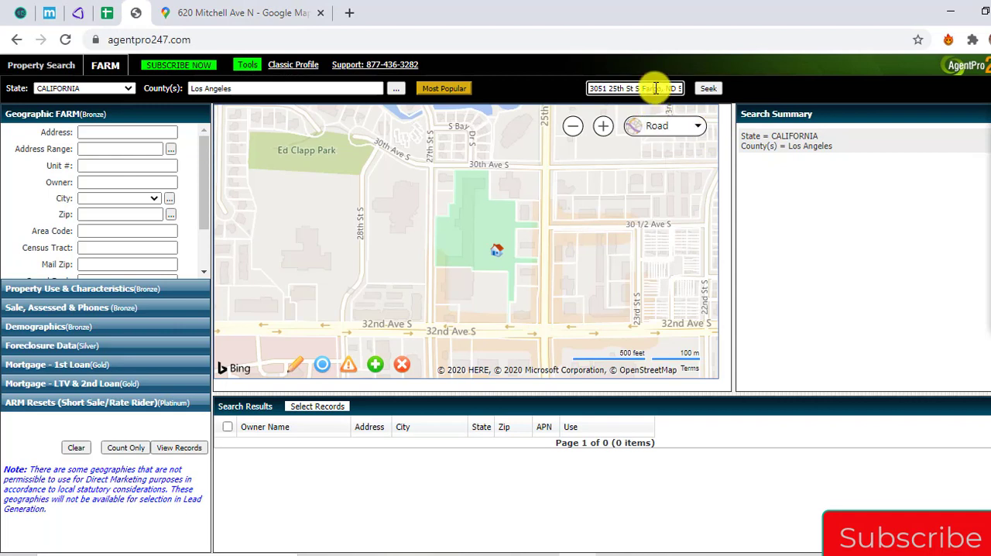
key(ctrl+a)
key(ctrl+v)
click(706, 88)
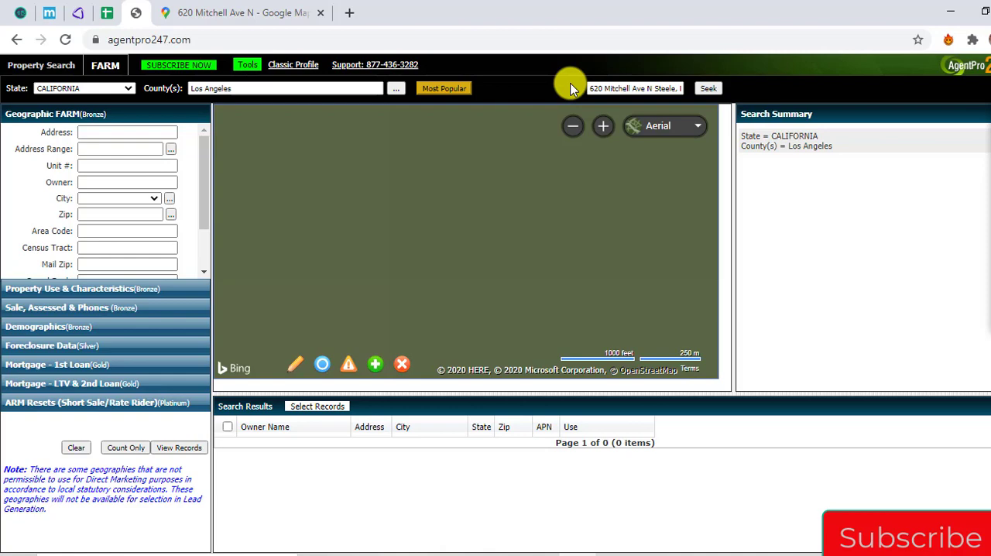
Compare the Steele store's location in Google Maps with AgentPro247's map in Road view, and try to look up its parcel there
click(667, 126)
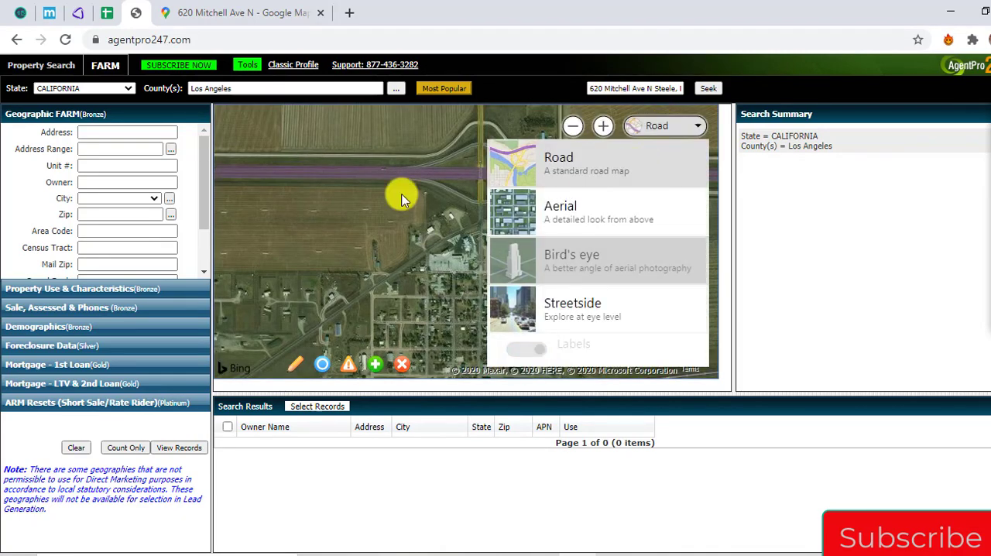
click(302, 8)
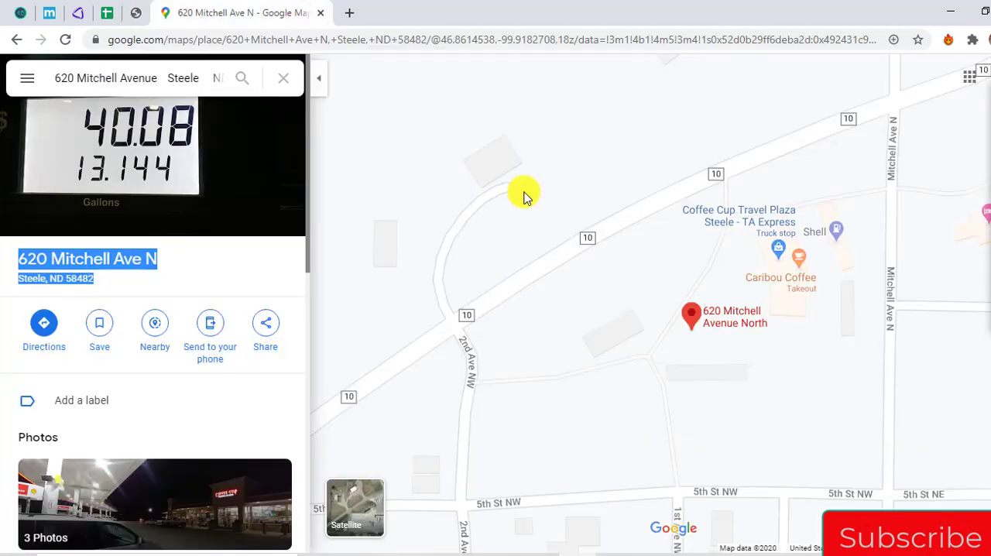
scroll(522, 193, down, 3)
scroll(513, 191, up, 2)
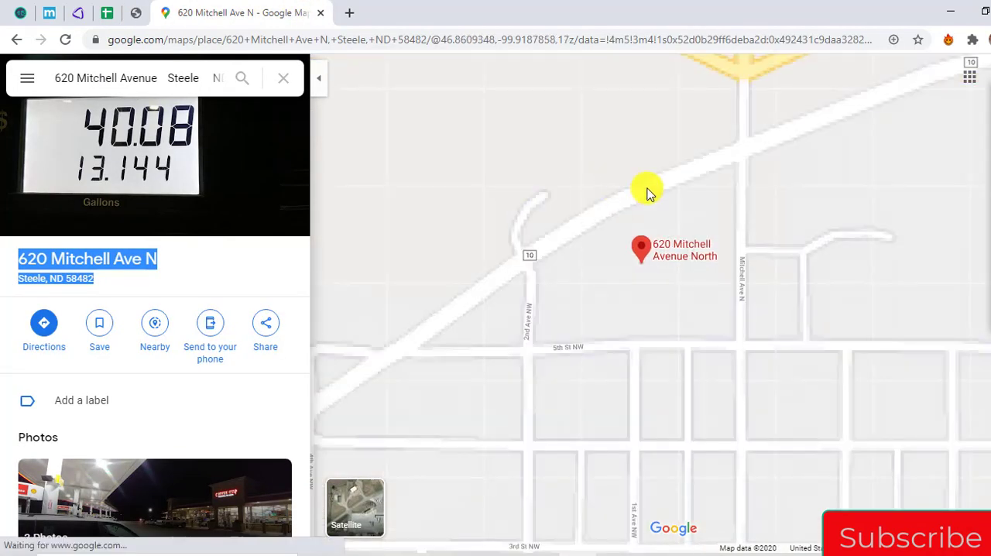
scroll(645, 193, down, 2)
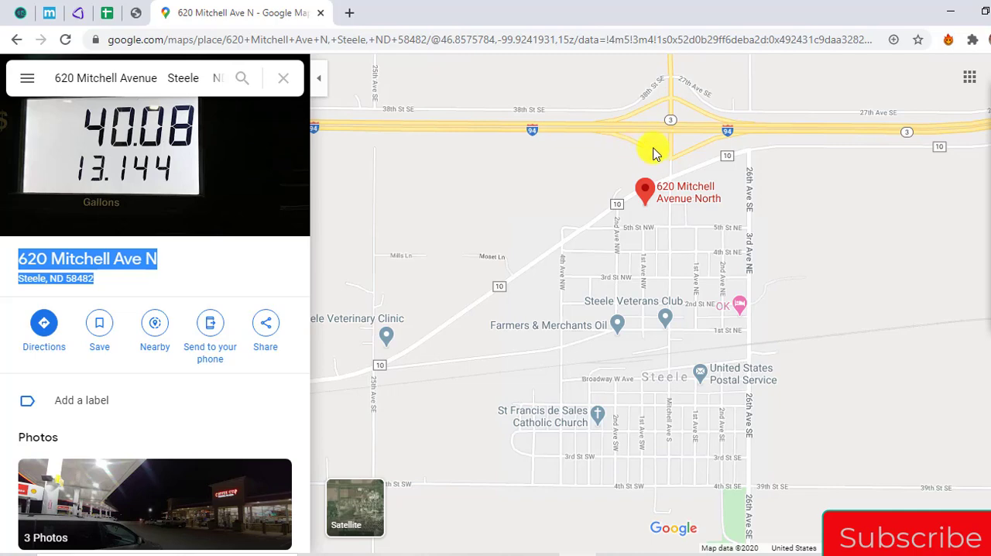
click(144, 7)
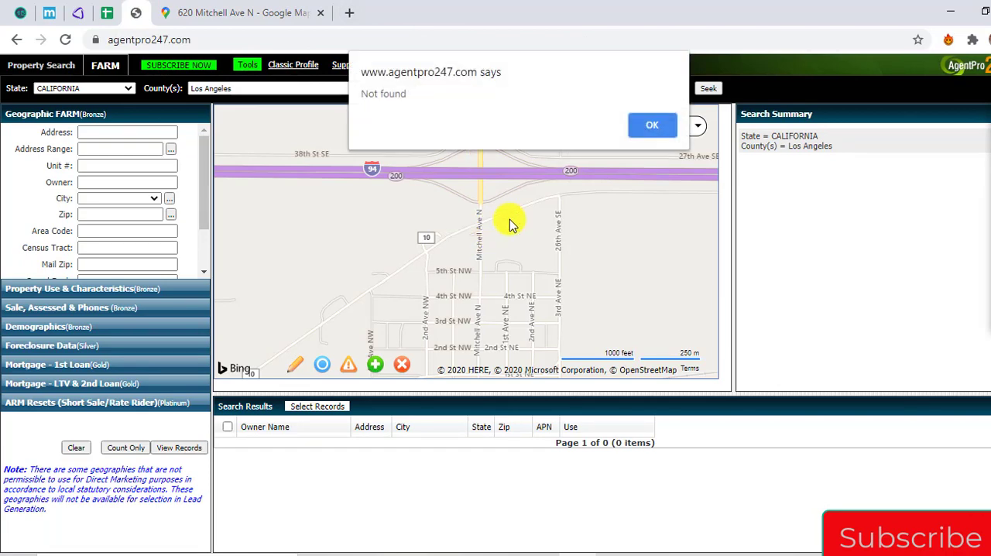
click(649, 133)
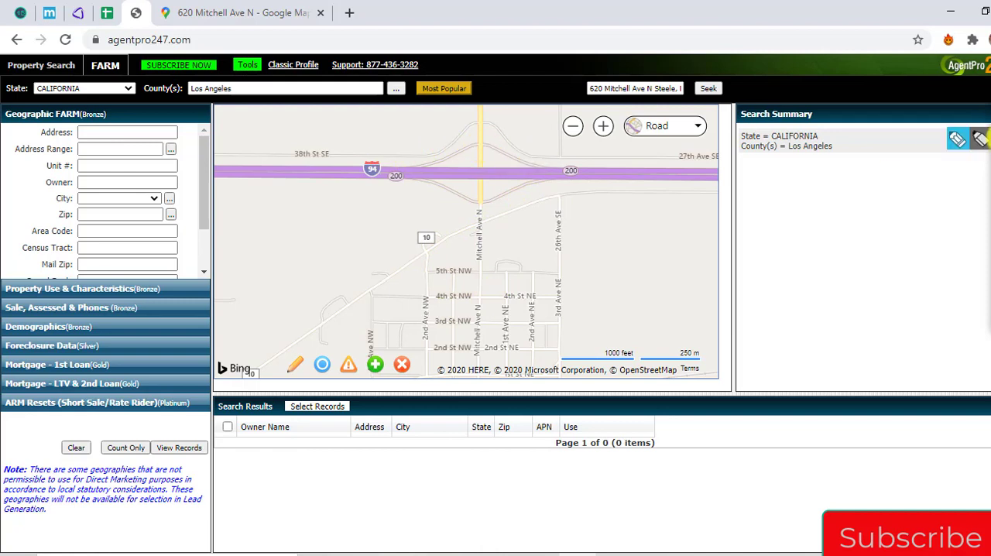
click(959, 141)
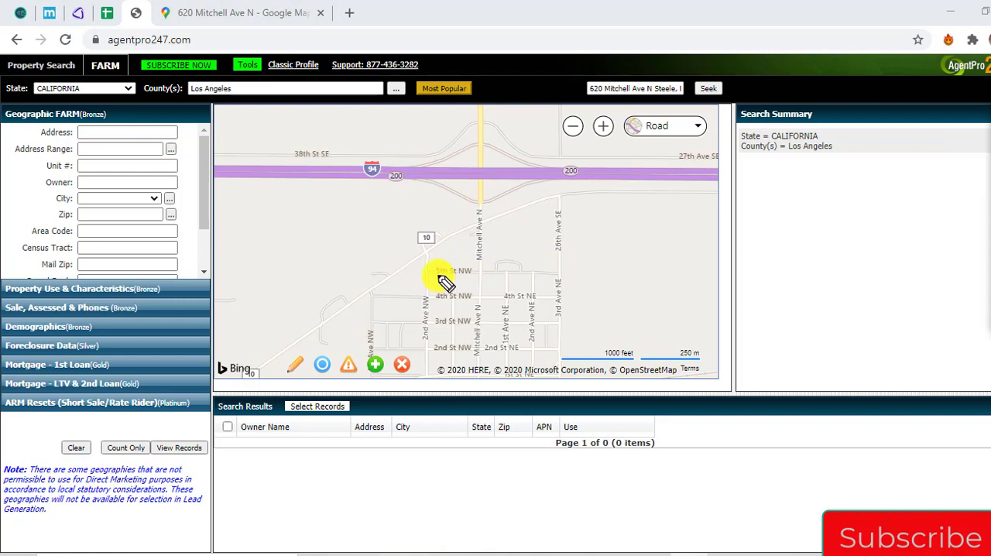
mouse_move(437, 275)
mouse_down()
mouse_move(420, 242)
mouse_move(472, 176)
mouse_move(579, 172)
mouse_move(586, 238)
mouse_move(544, 281)
mouse_move(444, 277)
mouse_move(430, 264)
mouse_move(432, 193)
mouse_move(509, 163)
mouse_up()
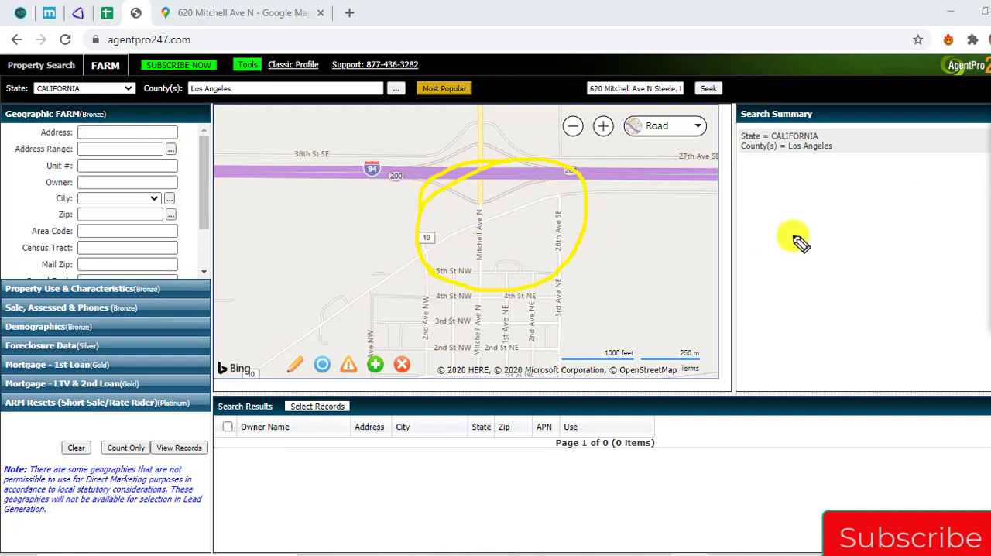
click(984, 260)
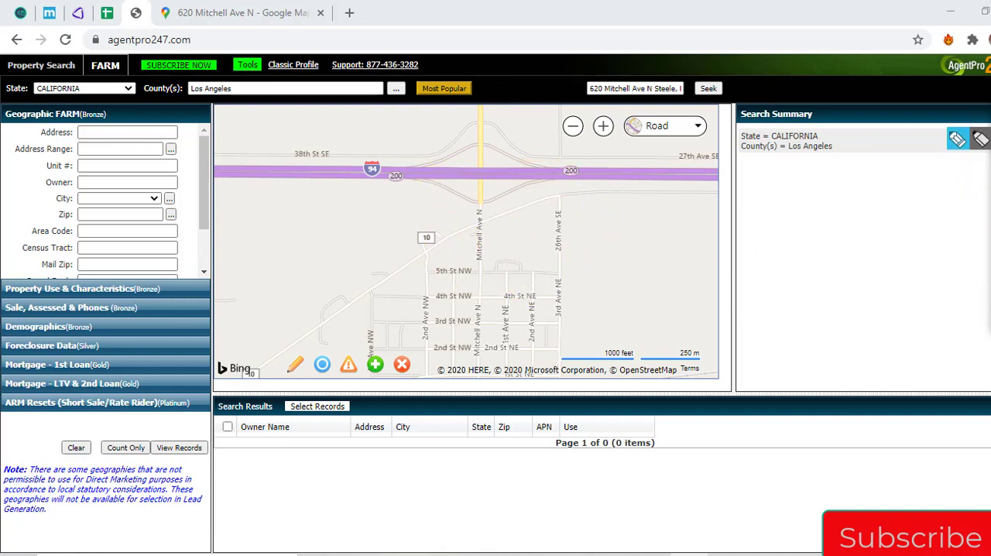
Match the streets and building shapes around 620 Mitchell Ave N between Google Maps and the AgentPro247 map
click(241, 11)
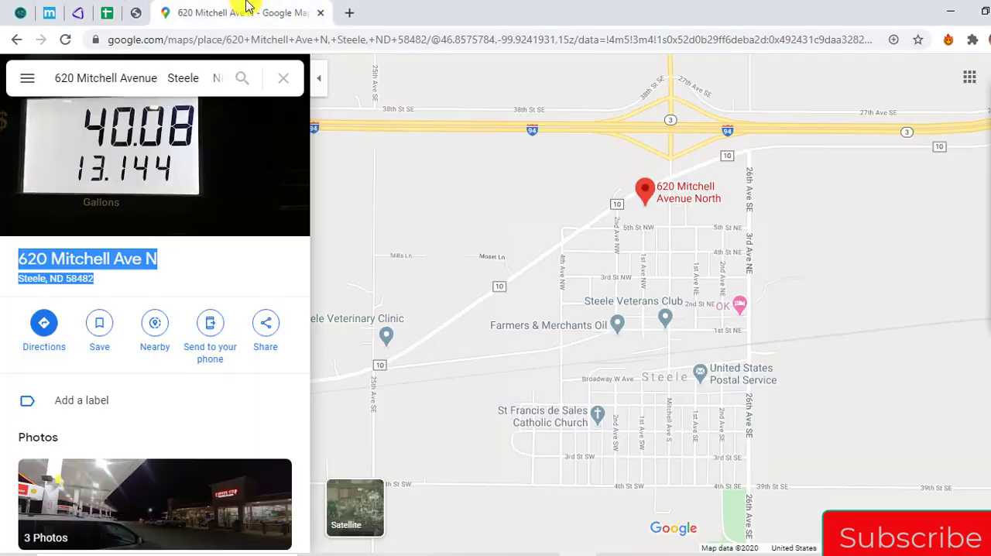
scroll(637, 214, up, 1)
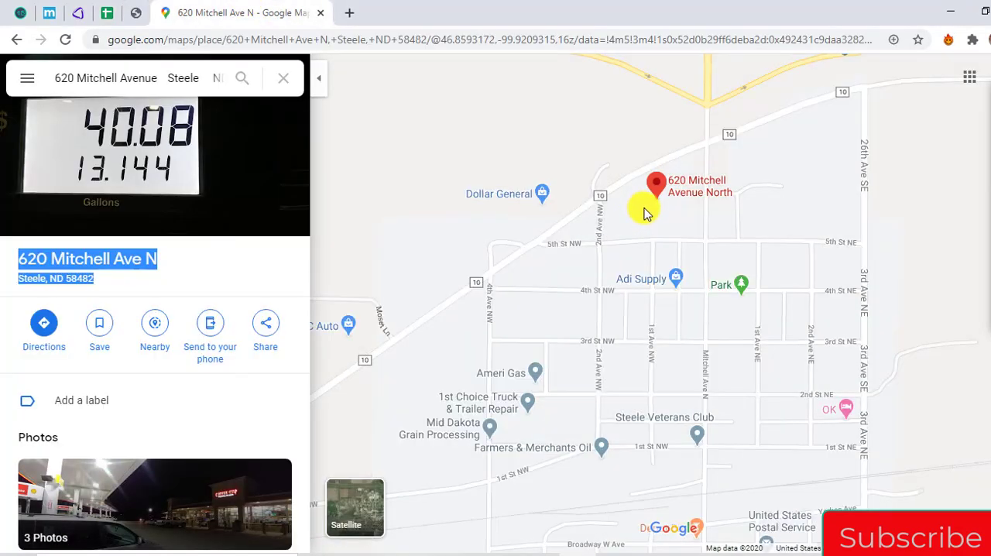
scroll(637, 217, up, 1)
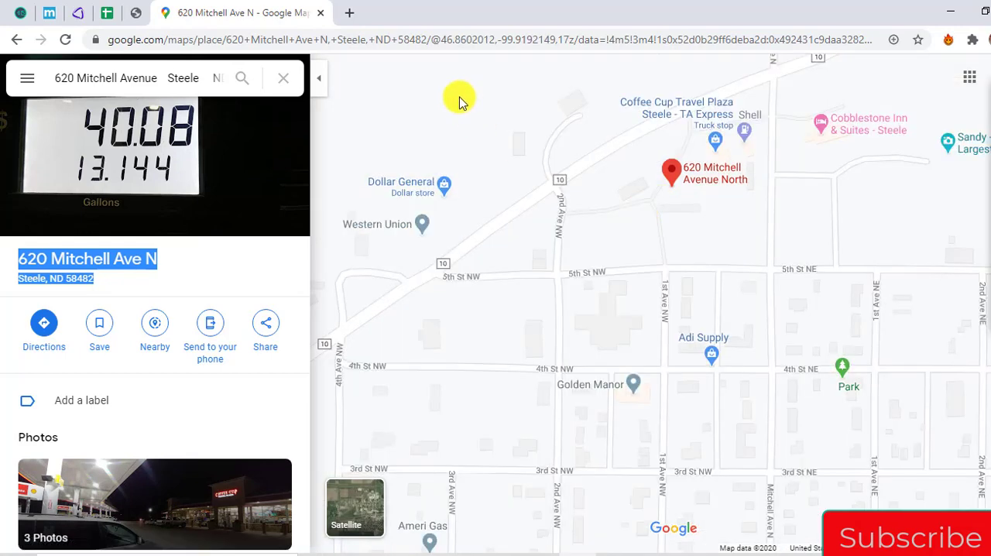
click(136, 13)
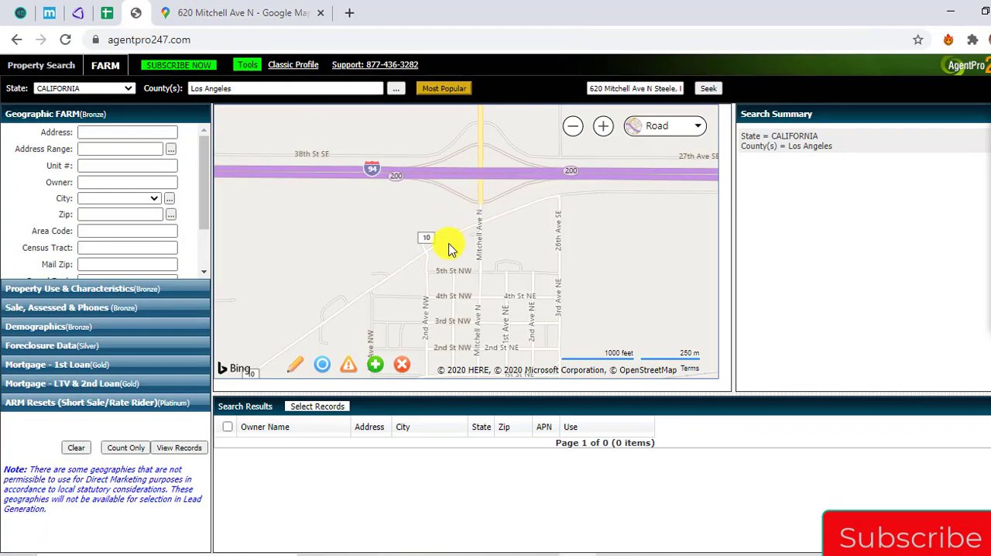
scroll(438, 215, up, 2)
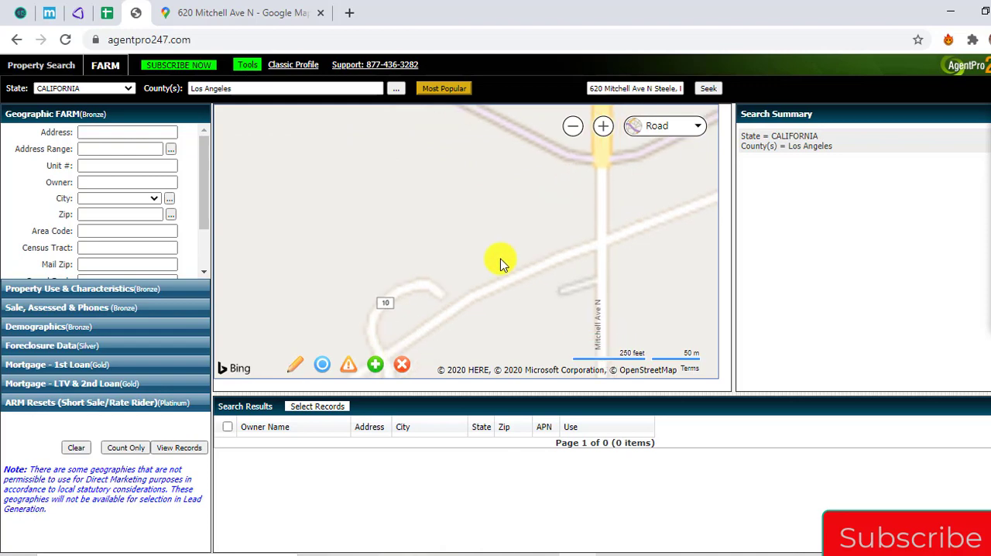
drag(503, 263, 448, 181)
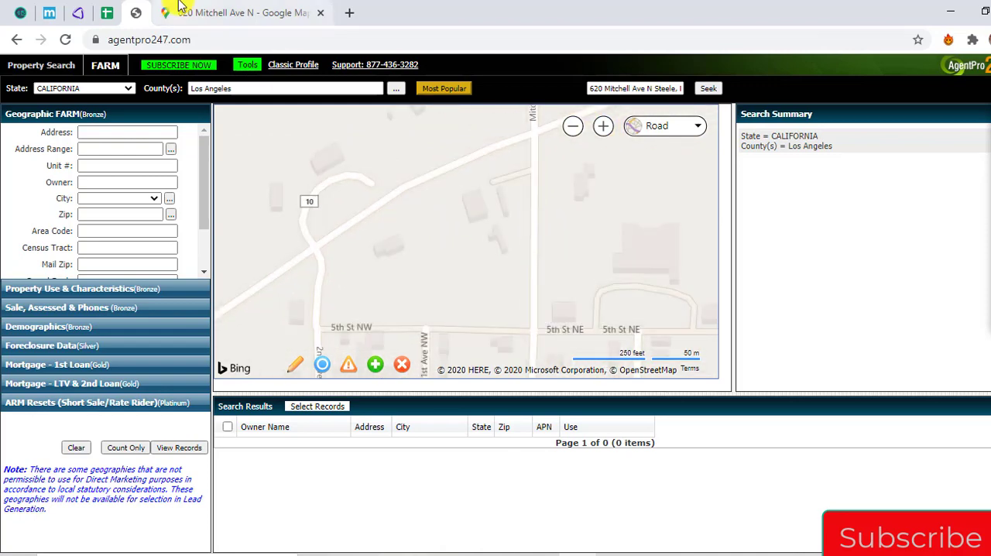
click(219, 6)
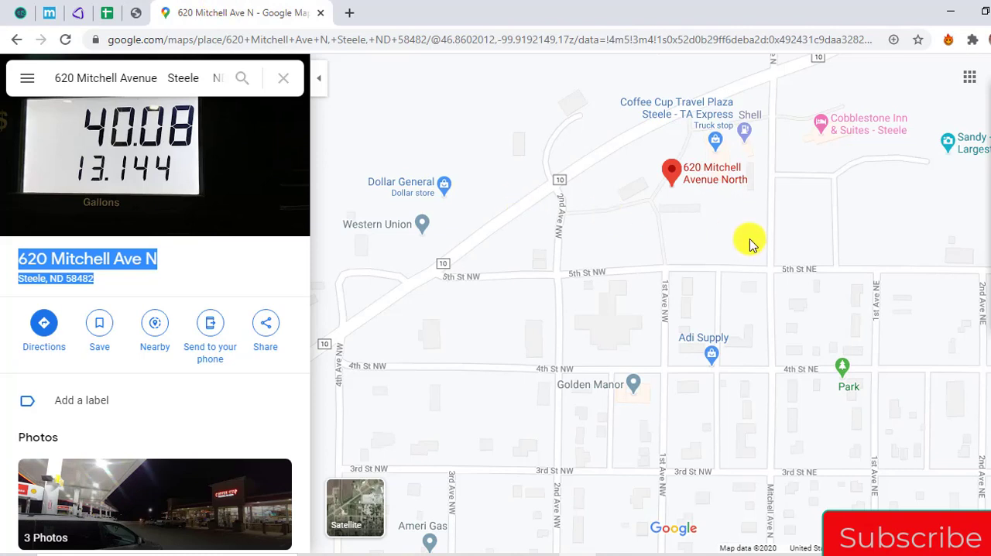
drag(726, 247, 597, 338)
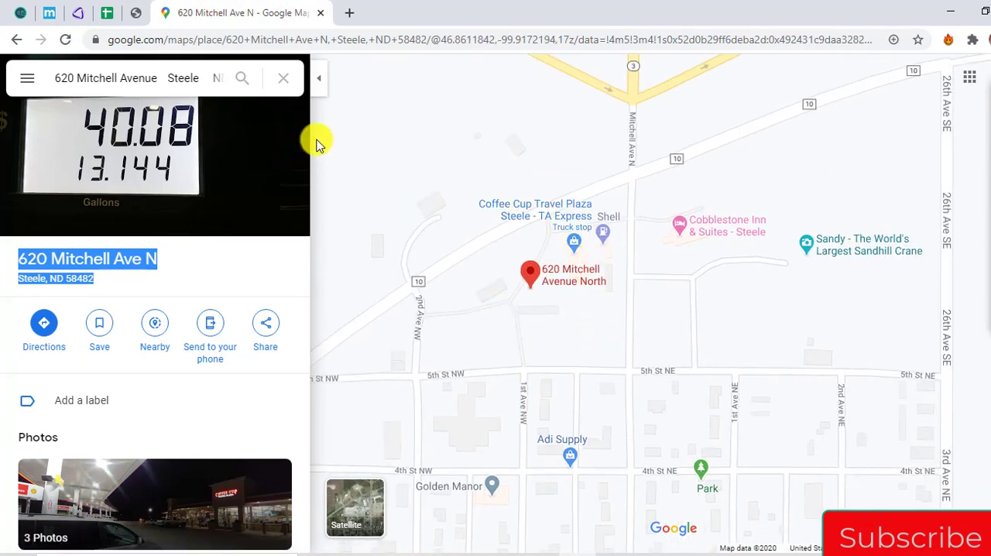
click(130, 11)
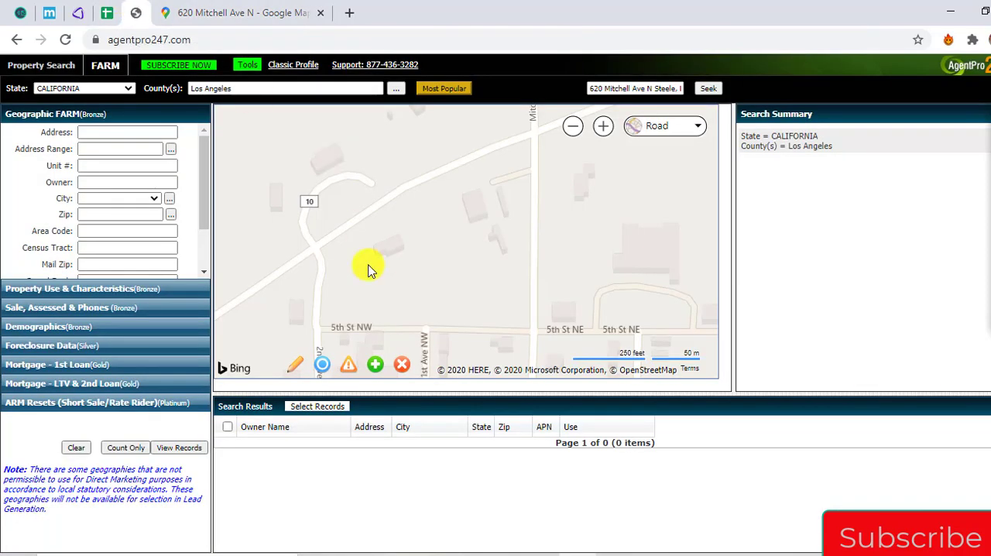
Try to look up parcel records at several spots around the store buildings west of Mitchell Ave N
click(450, 238)
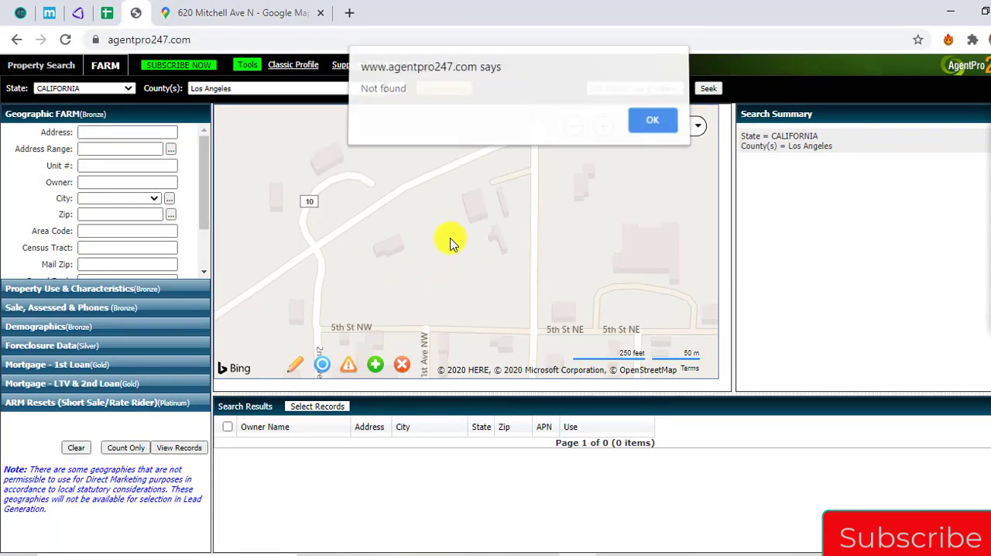
click(655, 130)
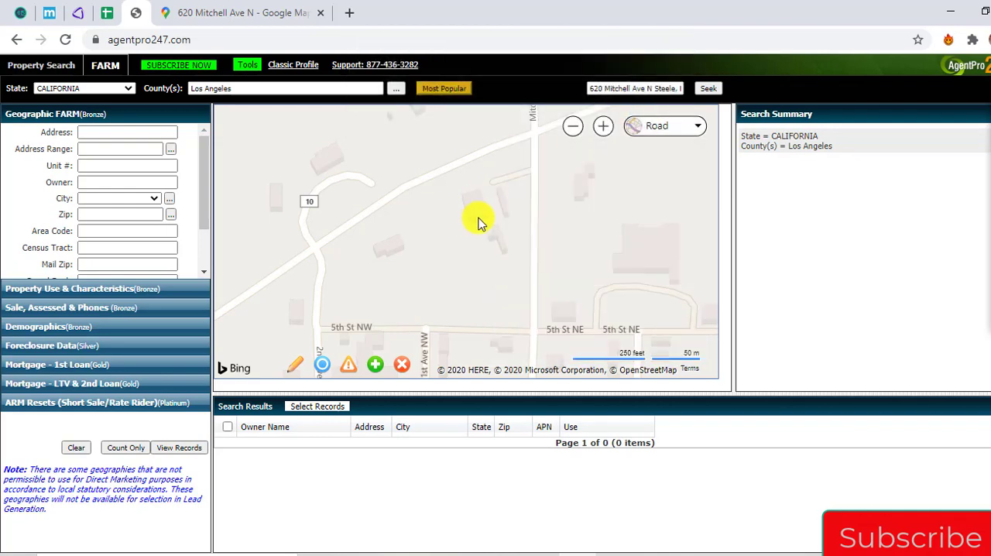
click(440, 239)
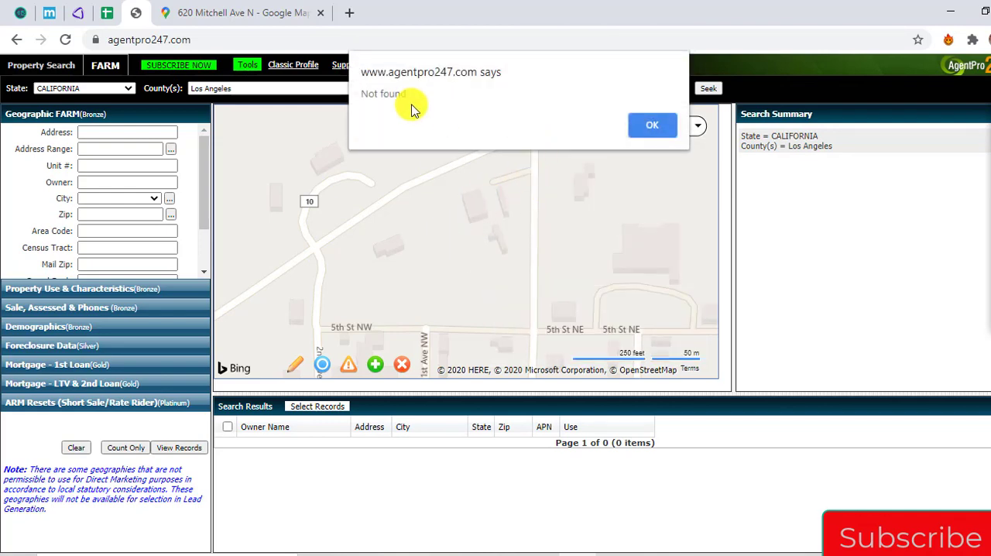
click(643, 126)
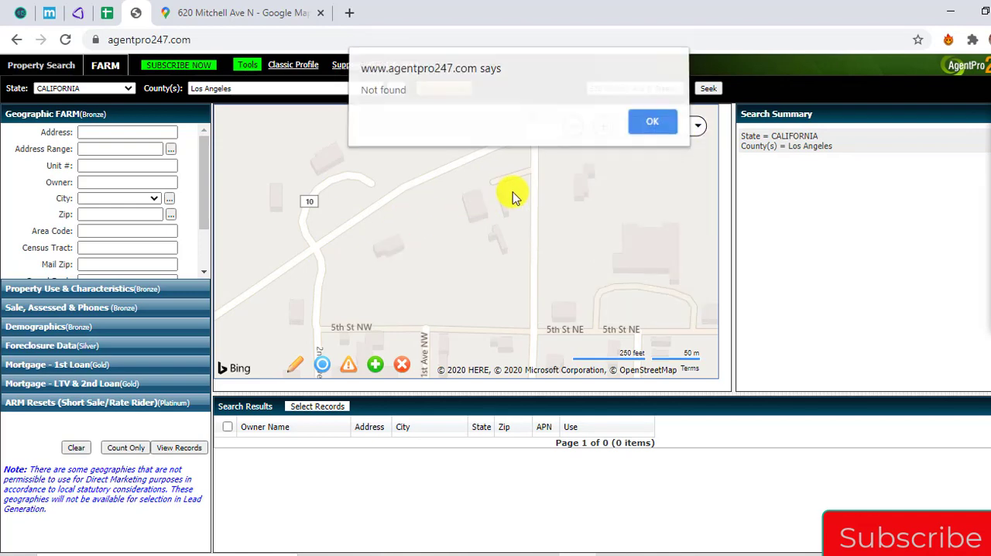
click(653, 127)
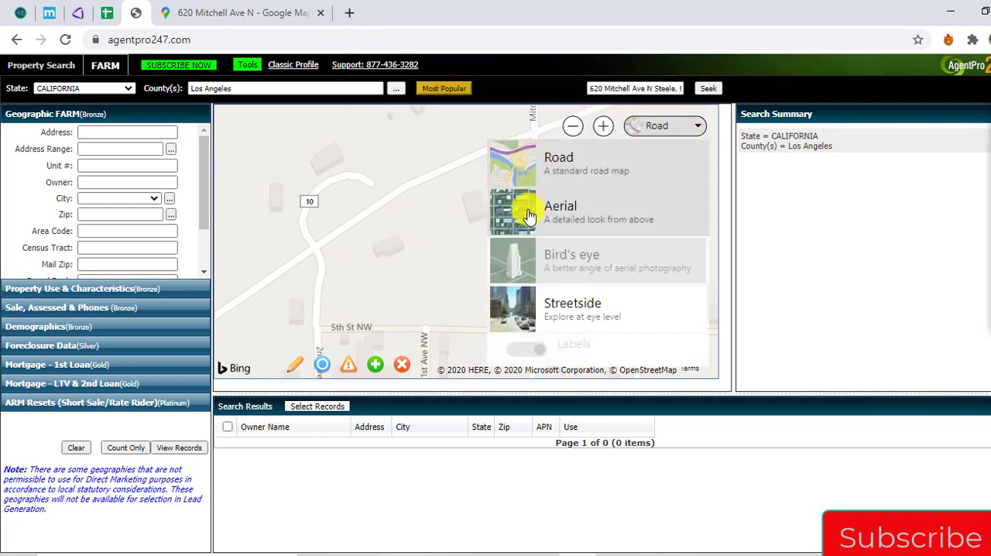
scroll(423, 271, down, 2)
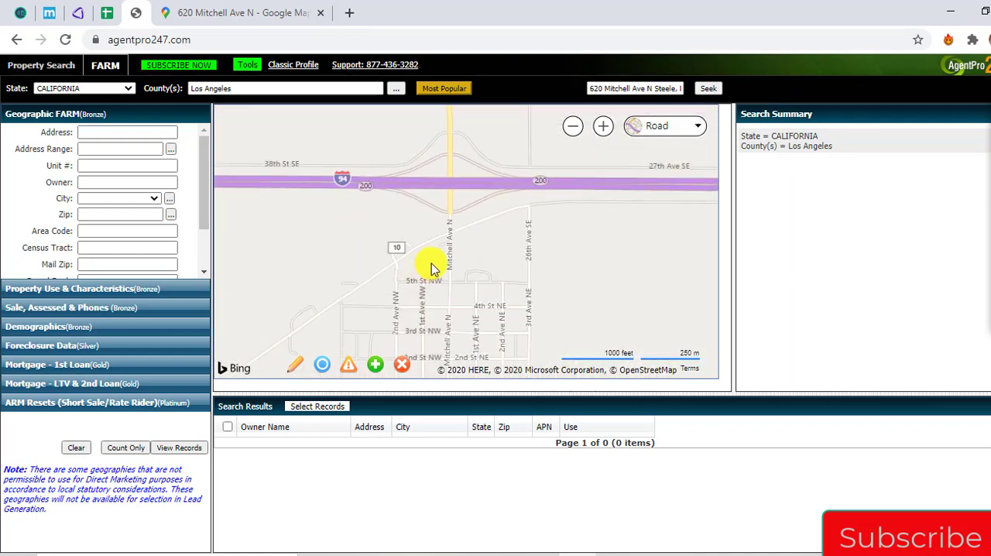
scroll(433, 268, up, 3)
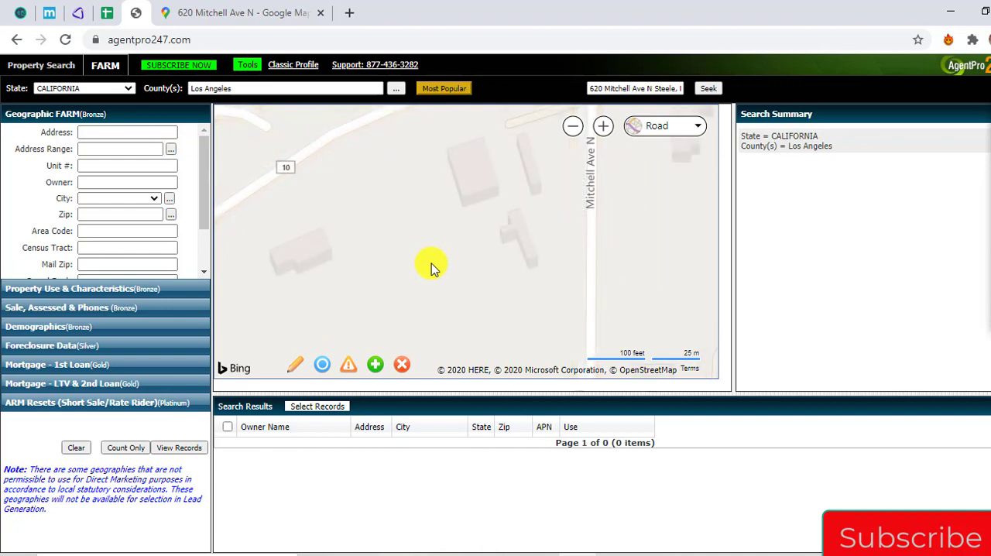
click(460, 201)
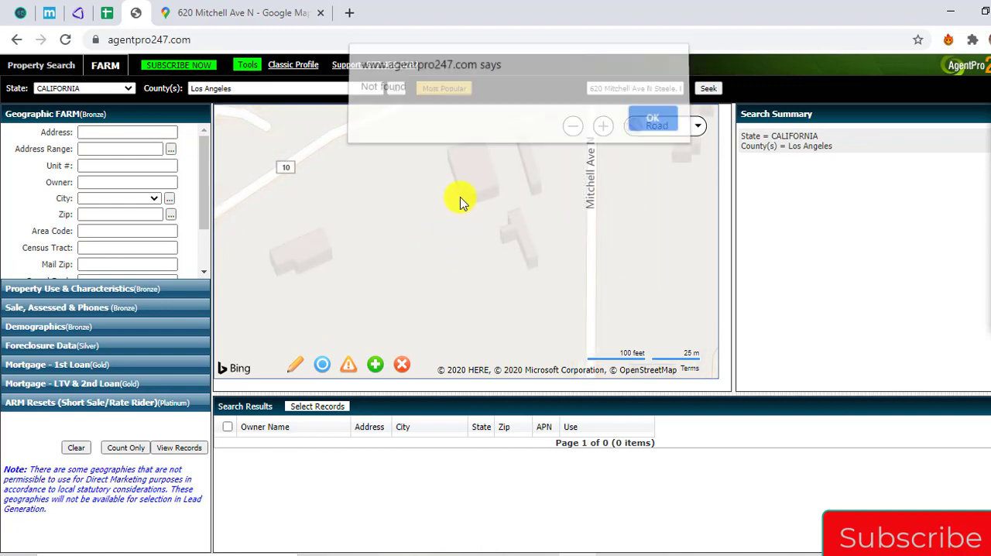
click(652, 134)
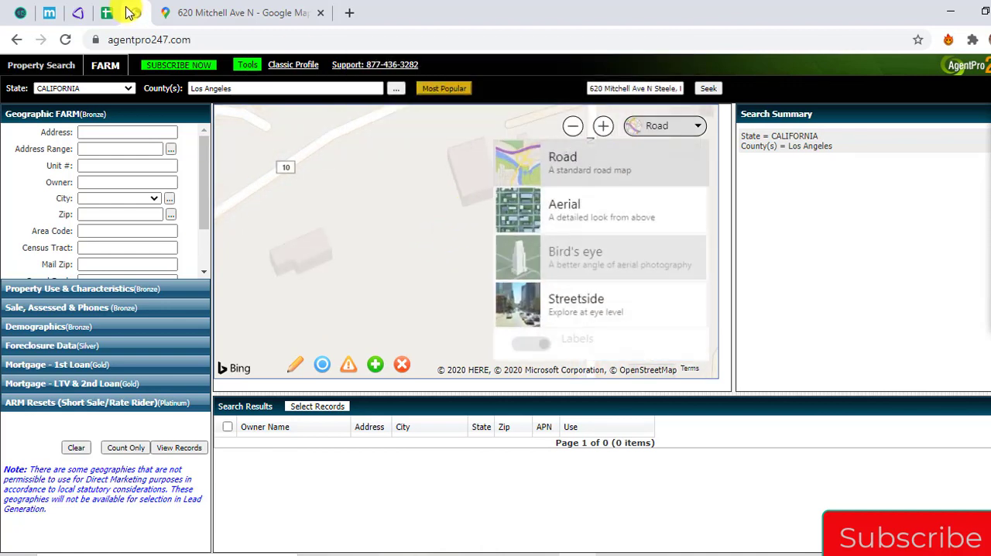
Switch to the spreadsheet and enter N/A as the Owner Entity in the Steele row
click(106, 12)
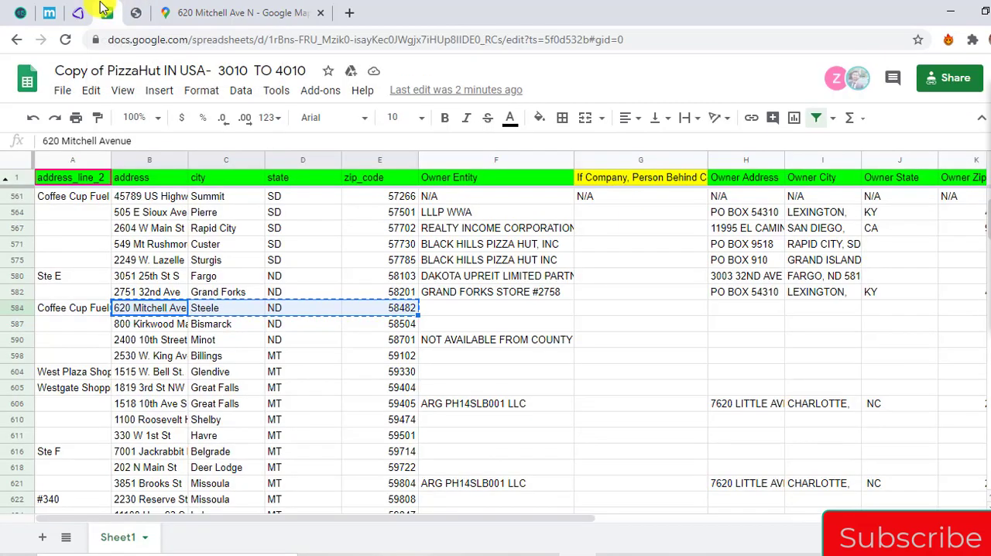
key(Right)
key(Right)
key(Right)
key(Right)
key(Right)
key(Left)
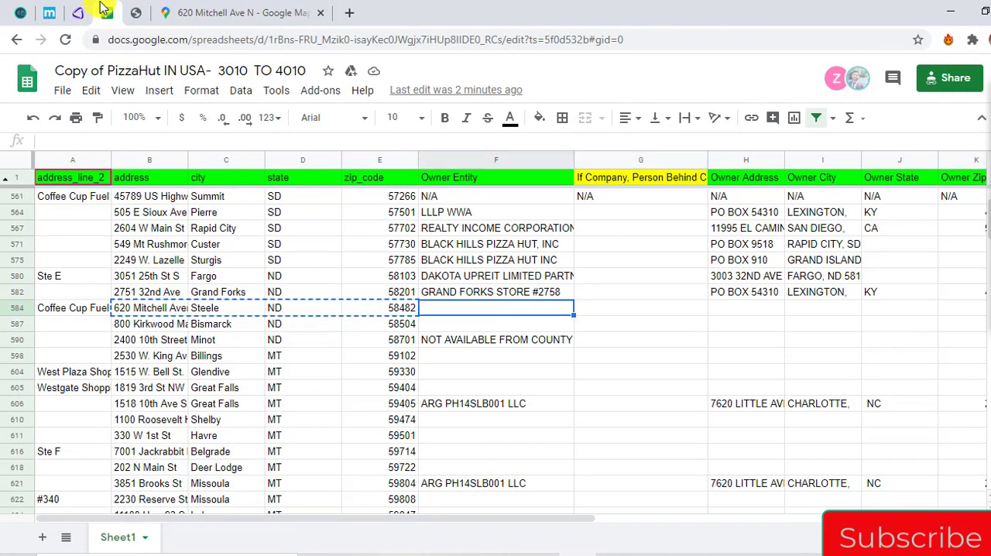
text(N)
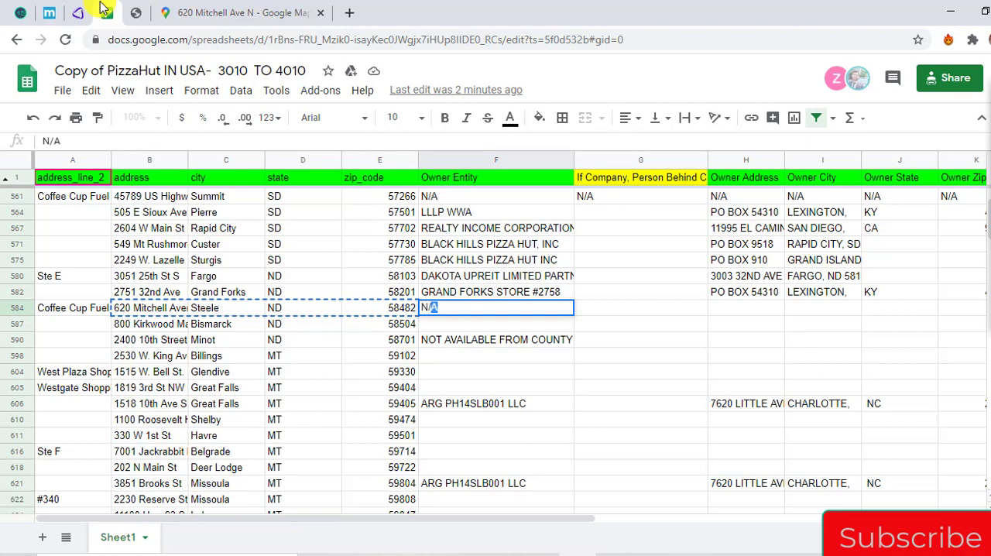
text(/)
key(Tab)
Copy the Steele row's N/A across the remaining owner columns through Phone 1
key(Left)
key(ctrl+c)
key(shift+Right)
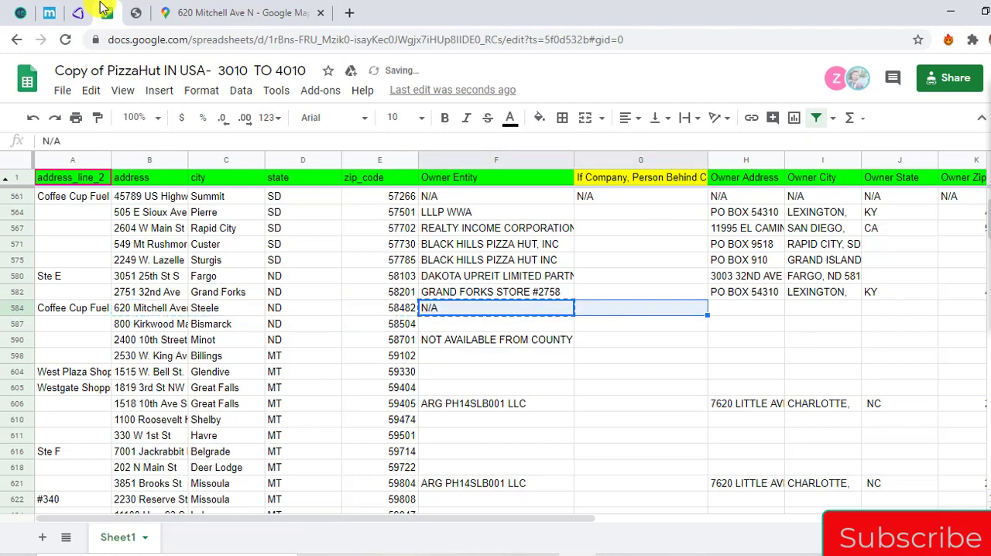
key(shift+Right)
key(shift+Right)
key(shift+Right)
key(shift+Right)
key(shift+Right)
key(ctrl+v)
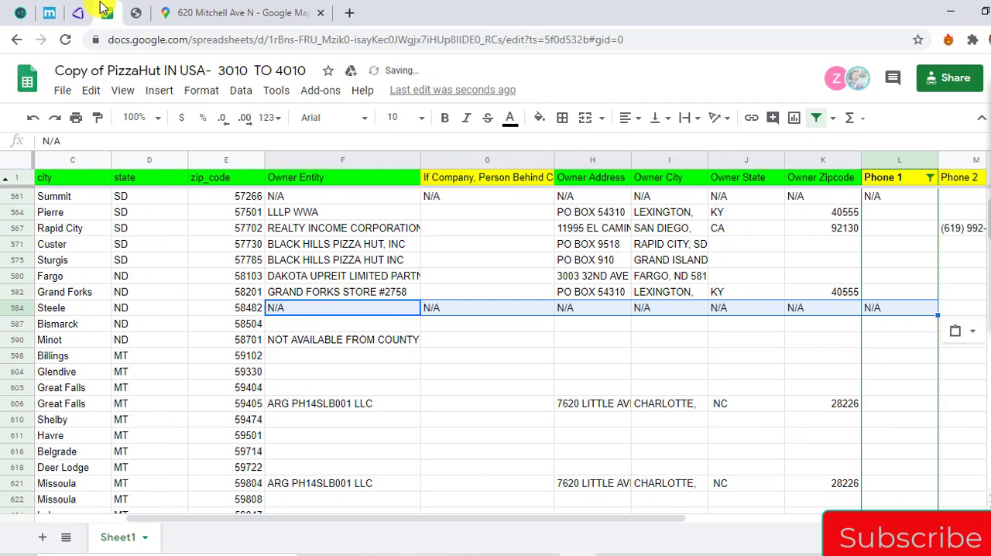
Copy the Bismarck store's address, city, state and ZIP code from the spreadsheet
key(Down)
key(Left)
key(Left)
key(Left)
key(Left)
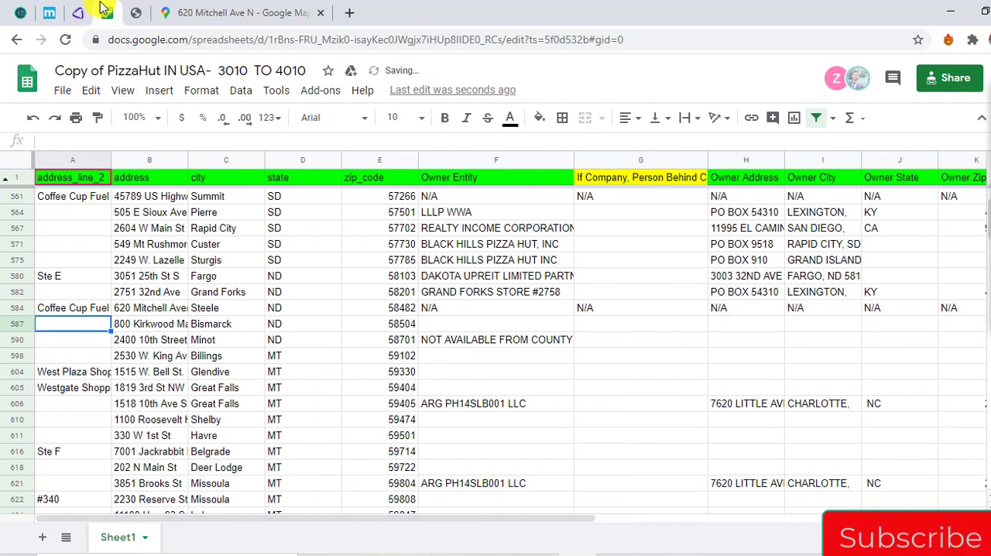
key(shift+Right)
key(shift+Right)
key(shift+Right)
key(ctrl+c)
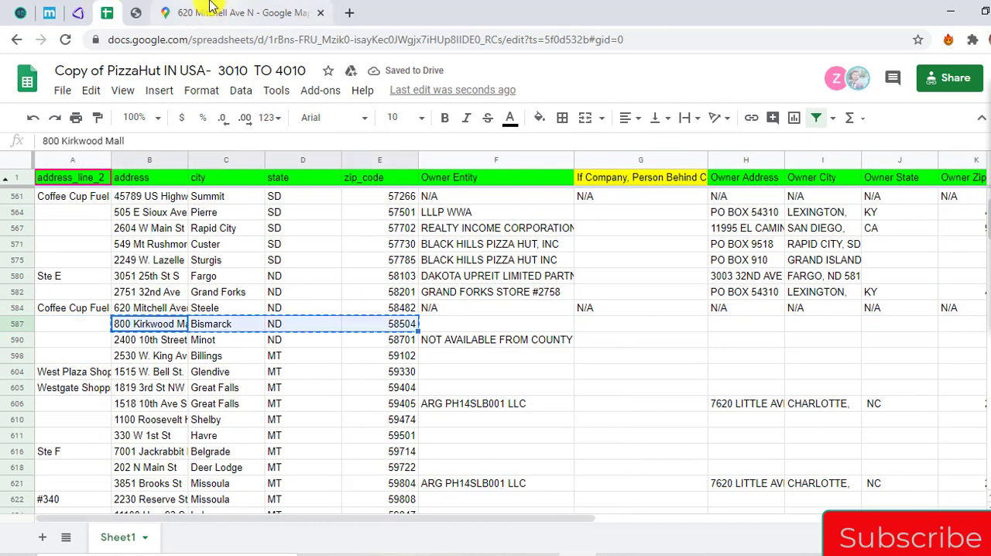
Switch to Google Maps, search for the Bismarck store's address, and copy the address shown on its place page
click(210, 6)
click(144, 81)
key(ctrl+a)
key(ctrl+v)
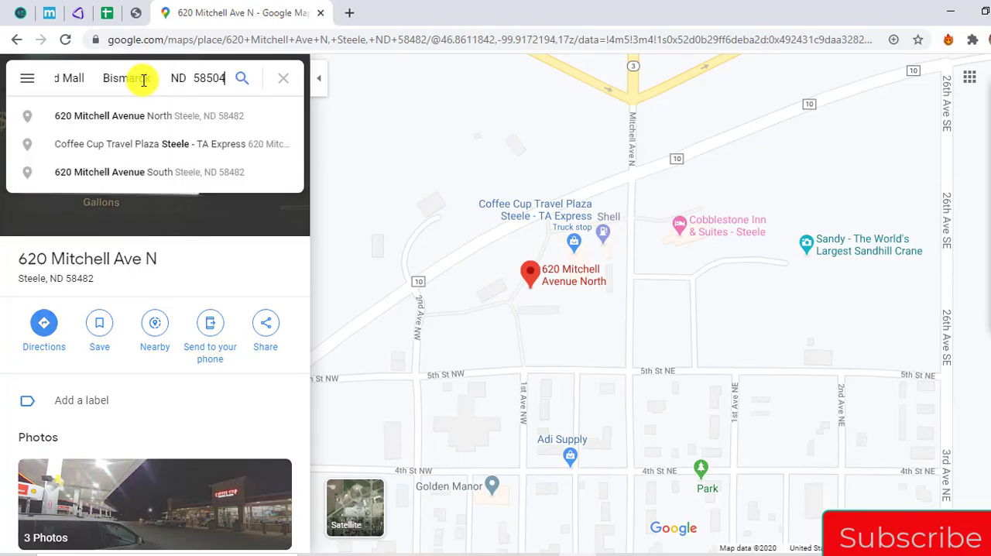
key(Return)
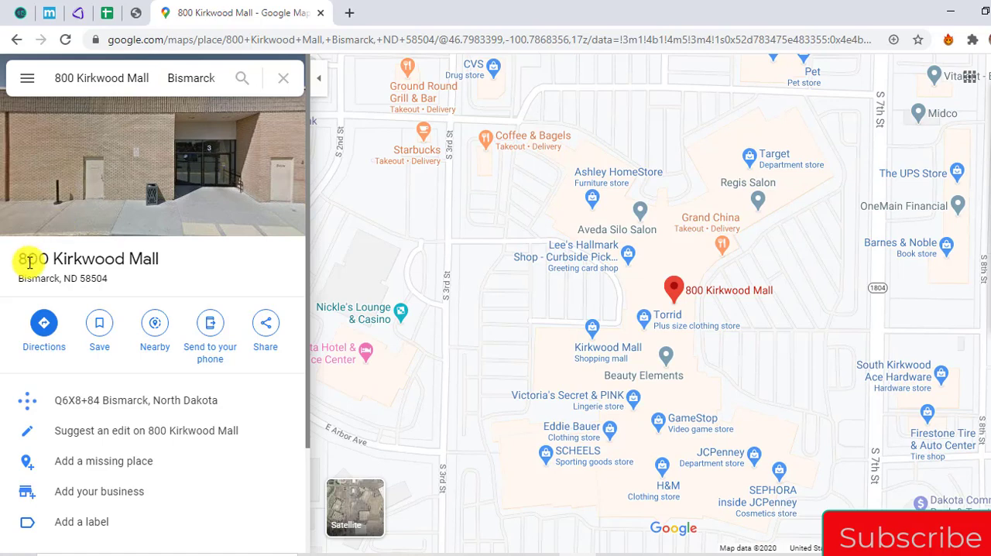
drag(29, 262, 86, 277)
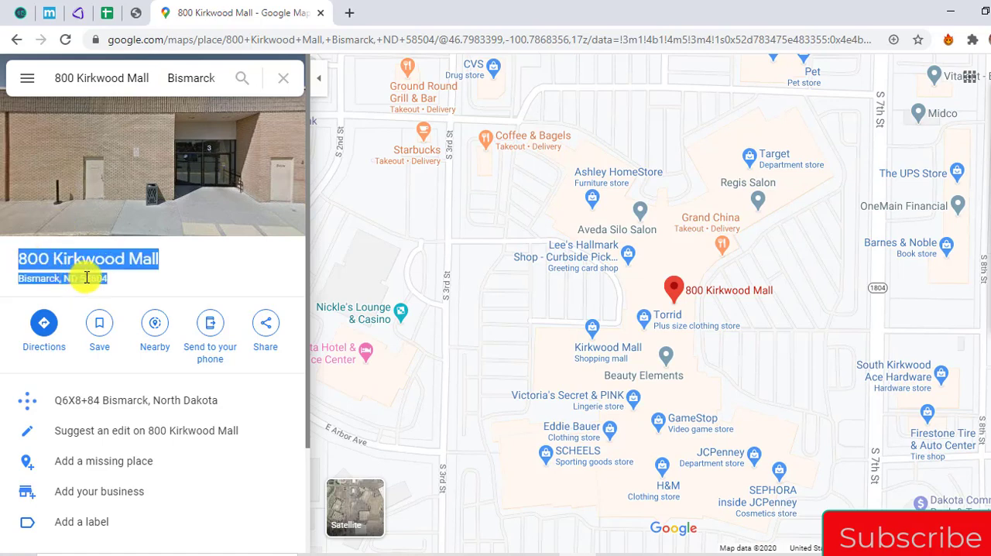
Switch to AgentPro247, seek the copied Bismarck address, and set the map style to Road
click(138, 12)
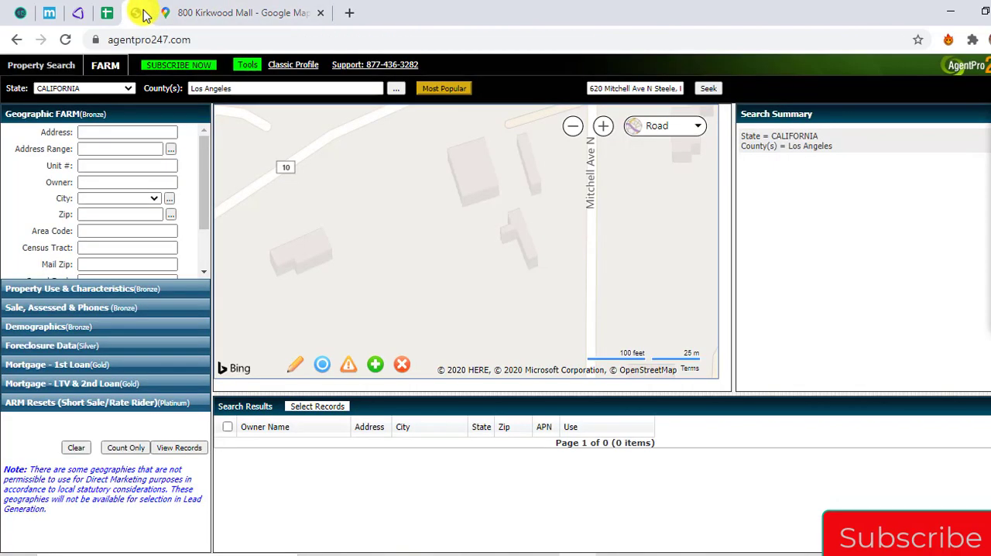
triple_click(664, 88)
key(ctrl+v)
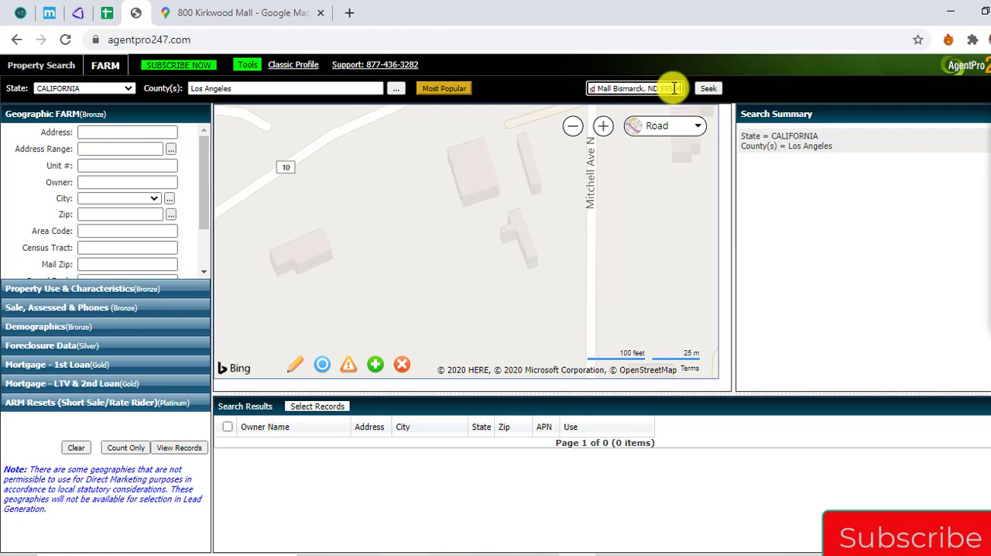
click(707, 87)
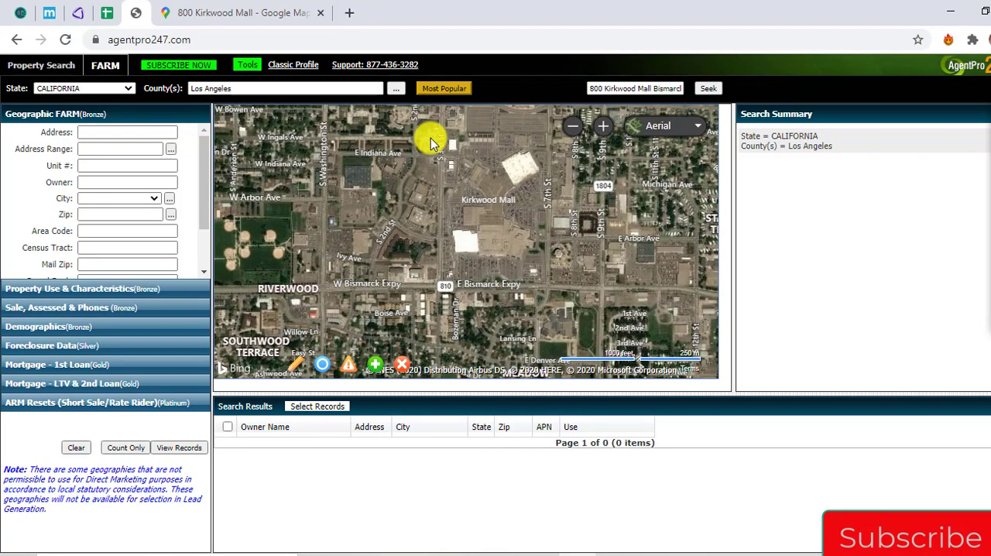
click(699, 126)
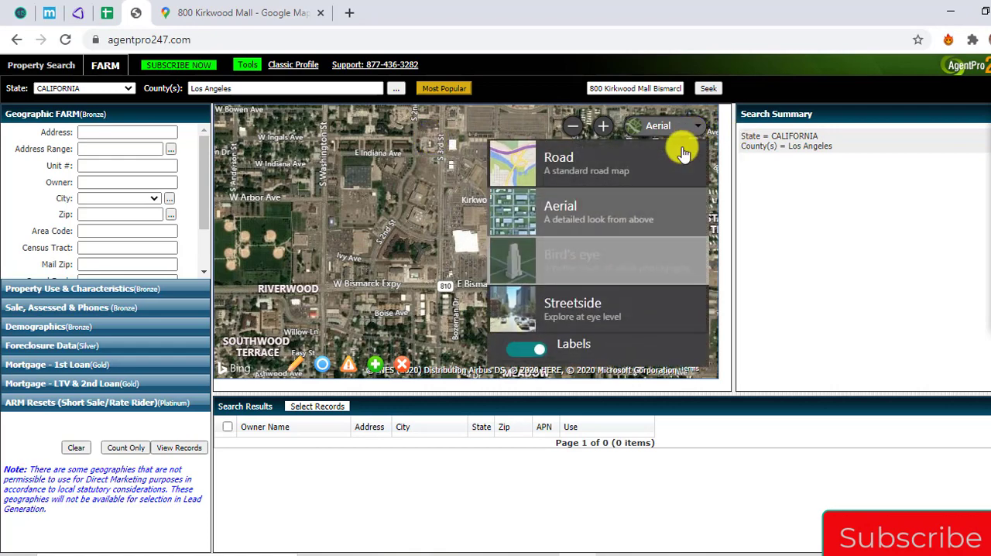
click(663, 157)
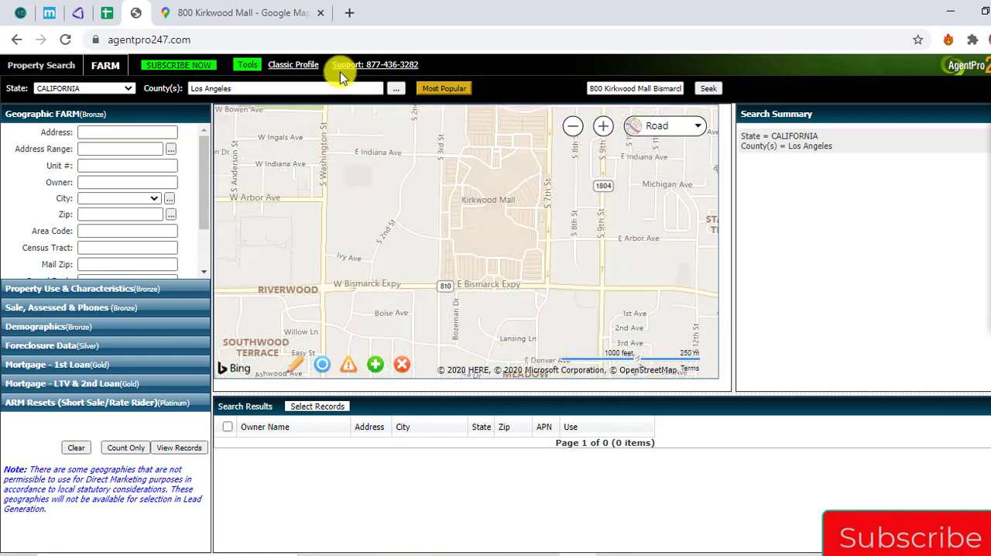
Check the mall's location in Google Maps and look up the Kirkwood Mall parcel on the AgentPro247 map
click(303, 9)
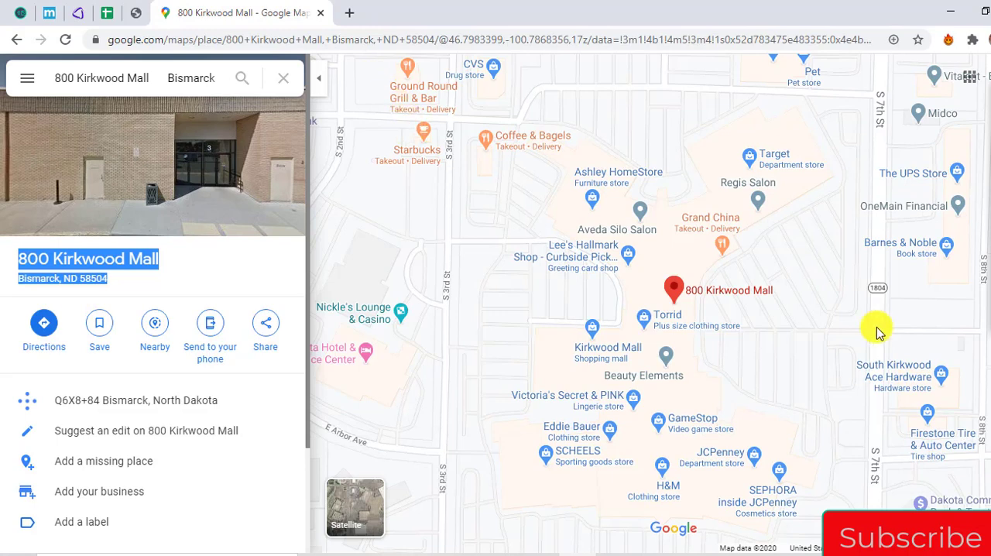
mouse_move(643, 335)
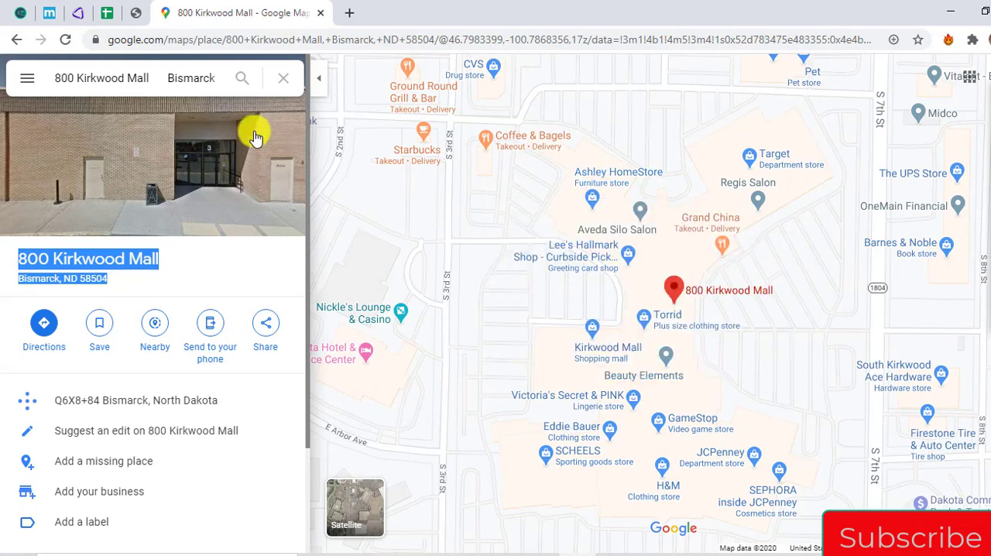
click(137, 16)
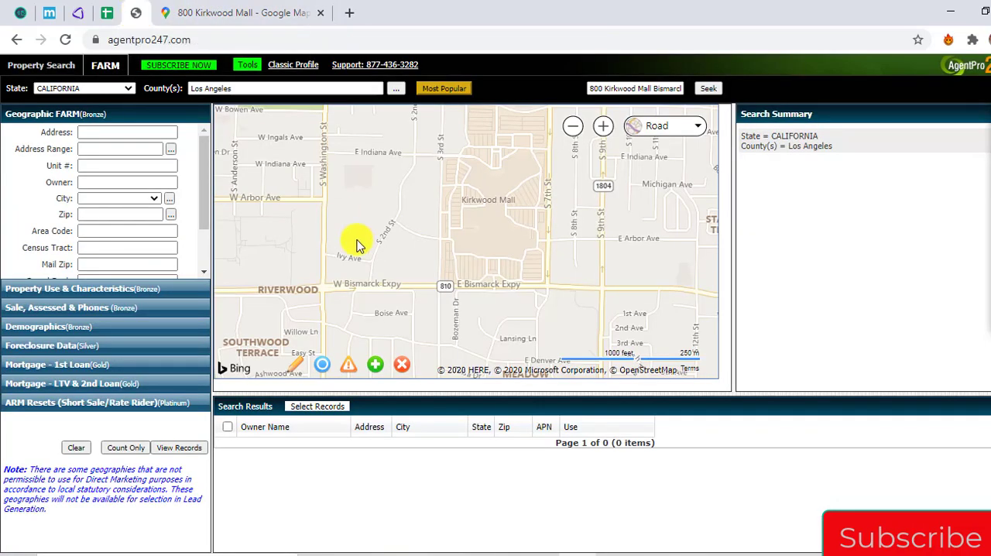
click(493, 216)
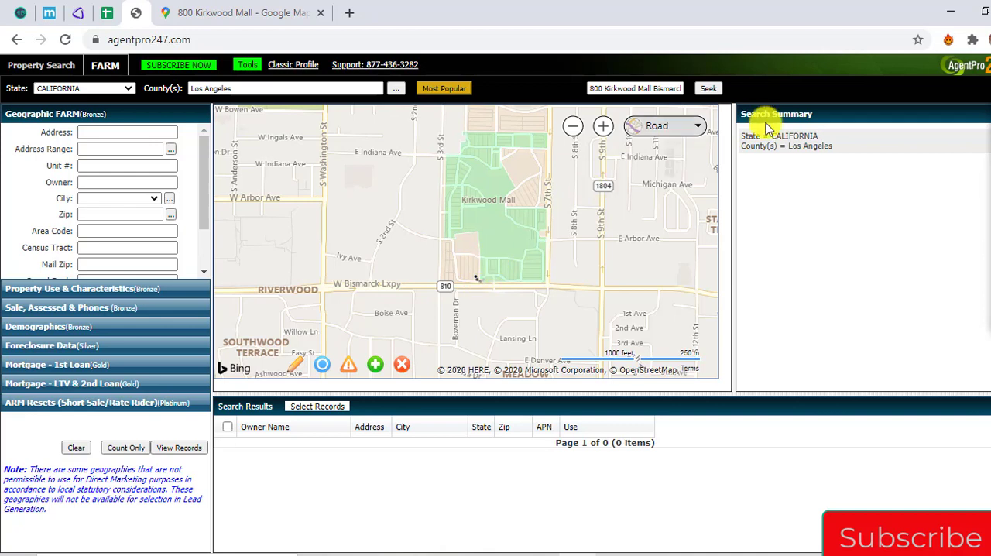
click(988, 147)
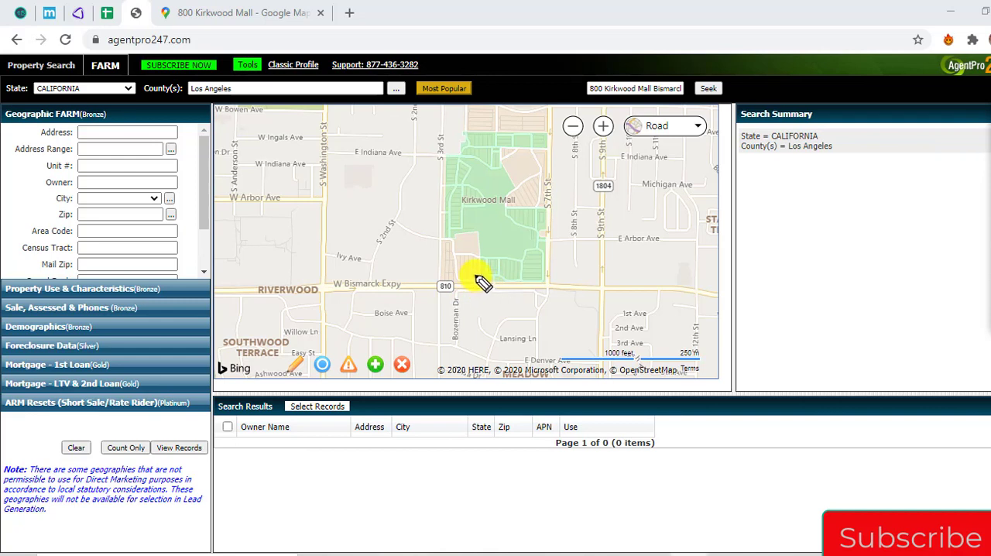
mouse_move(488, 288)
mouse_down()
mouse_move(466, 281)
mouse_move(483, 262)
mouse_move(504, 283)
mouse_move(490, 288)
mouse_up()
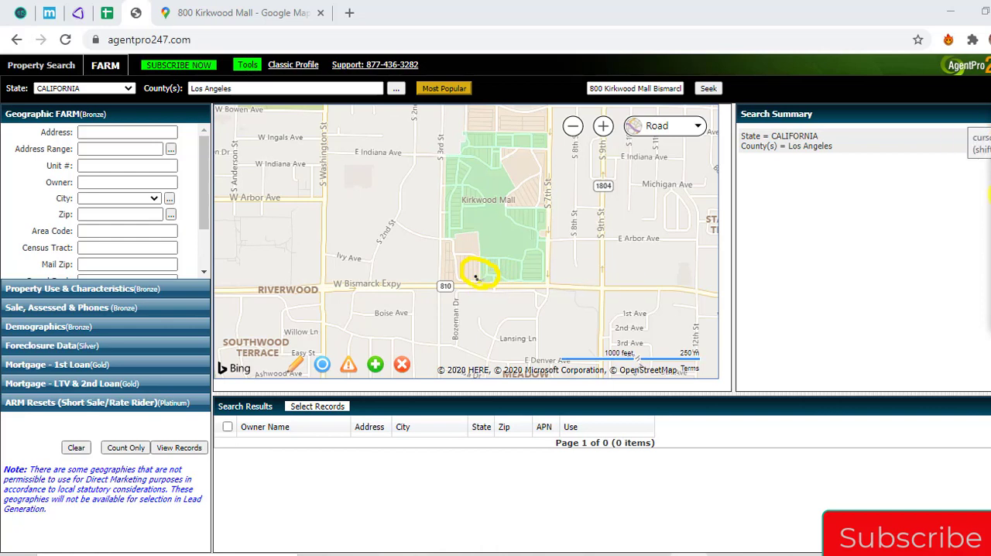
click(990, 249)
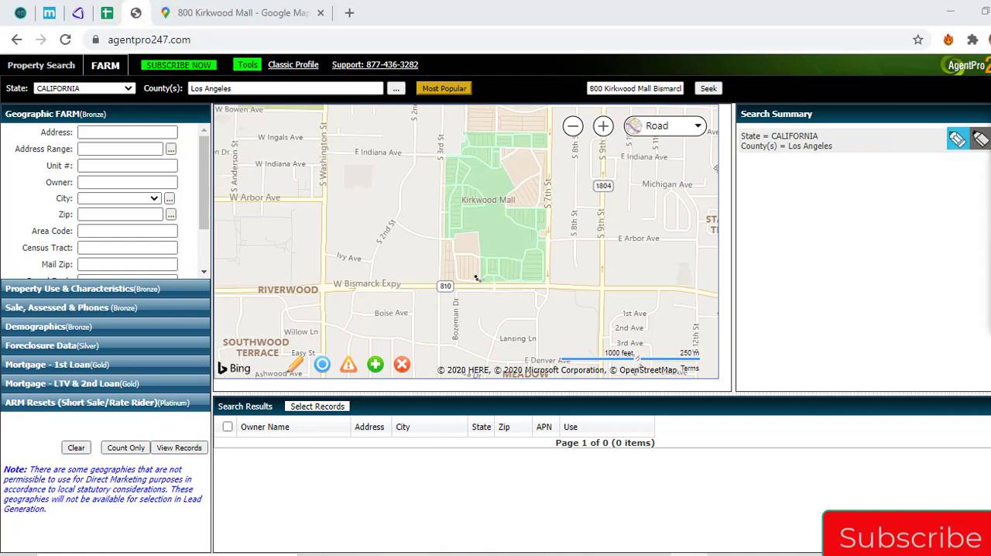
click(990, 116)
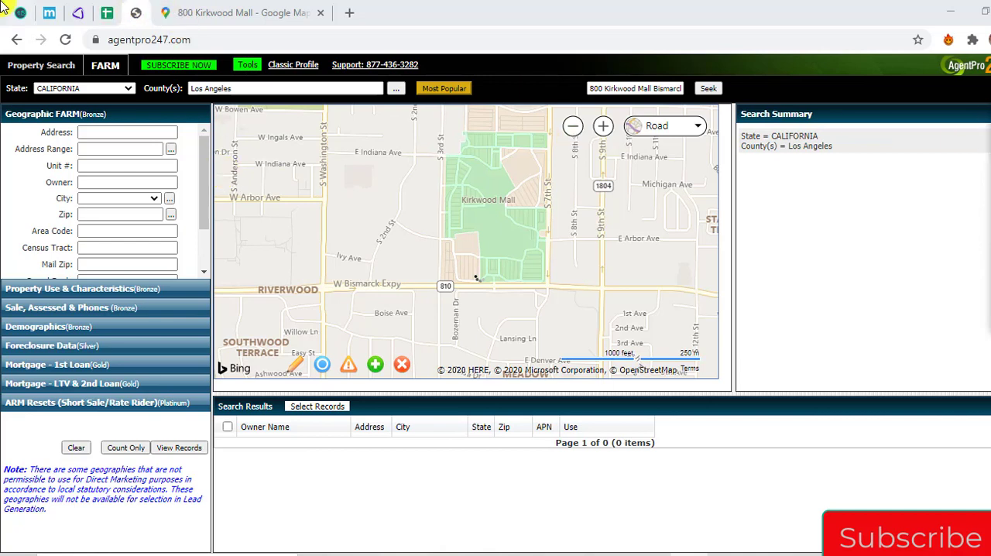
Switch to the spreadsheet and copy the Steele row's N/A values from Owner Entity through Phone 1 into the Bismarck row
click(111, 14)
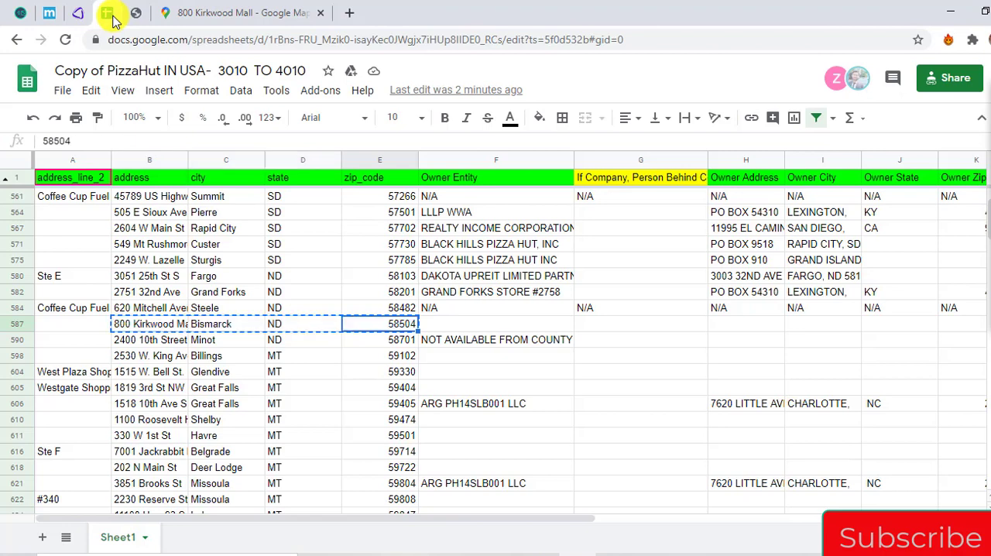
key(Right)
key(Up)
key(shift+Right)
key(shift+Right)
key(shift+Right)
key(shift+Right)
key(shift+Right)
key(shift+Right)
key(ctrl+c)
key(Down)
key(ctrl+v)
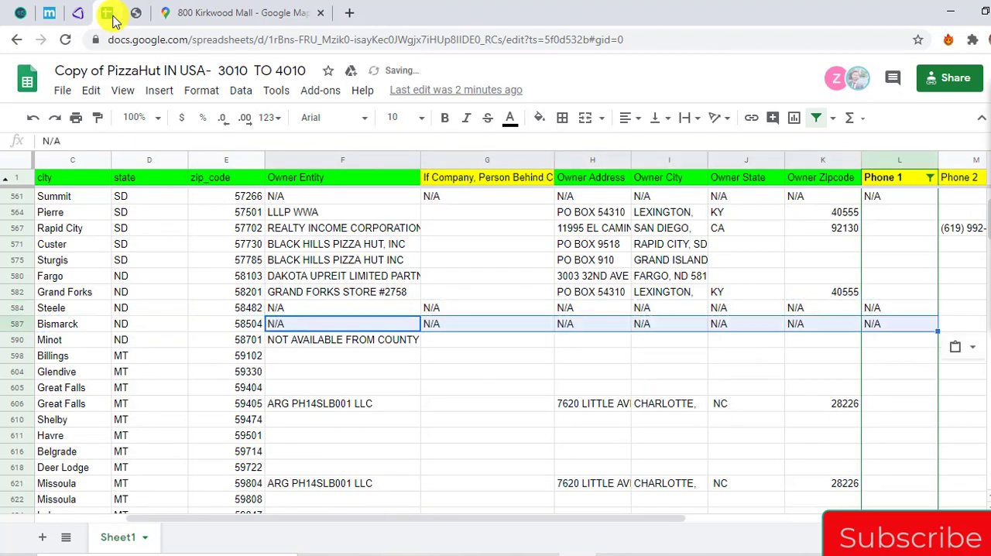
Copy the Minot store's address, city, state and ZIP code from the spreadsheet
key(Down)
key(Right)
key(ctrl+Down)
key(ctrl+Up)
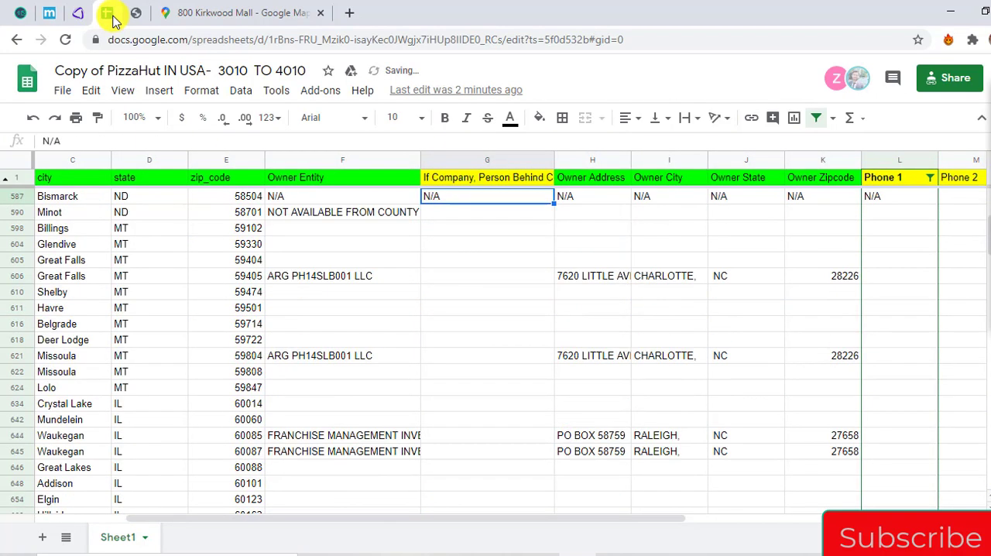
key(Down)
key(Left)
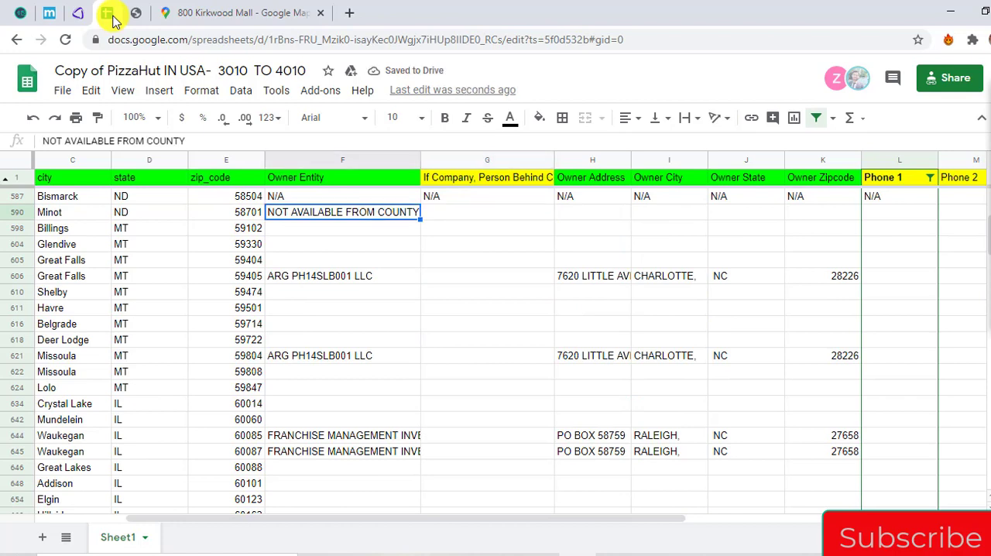
key(Left)
key(Left)
key(Left)
key(Left)
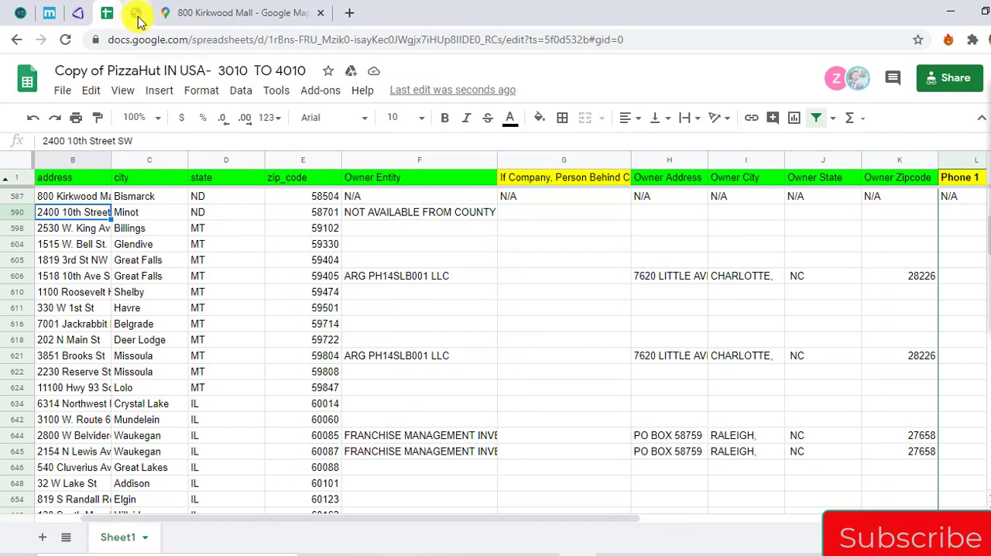
click(136, 13)
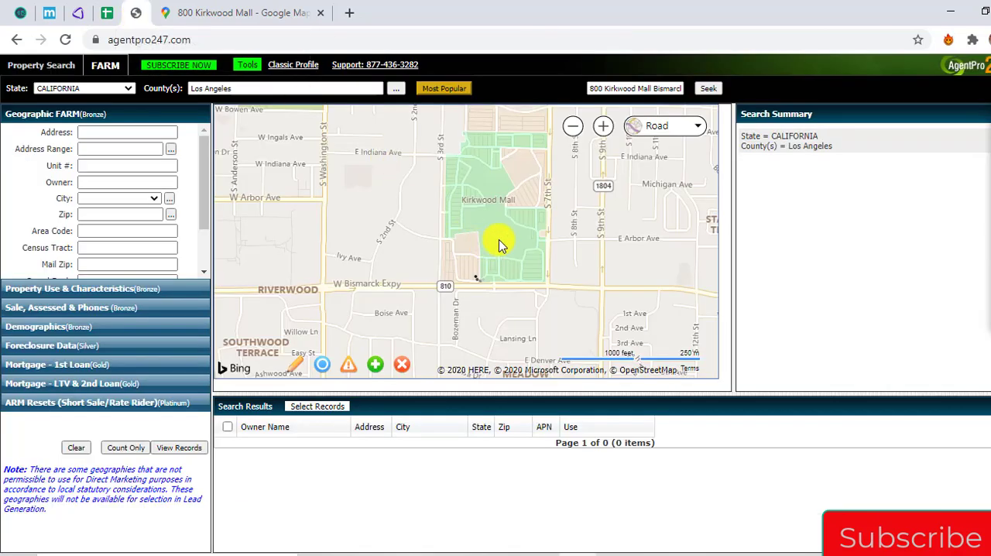
click(116, 13)
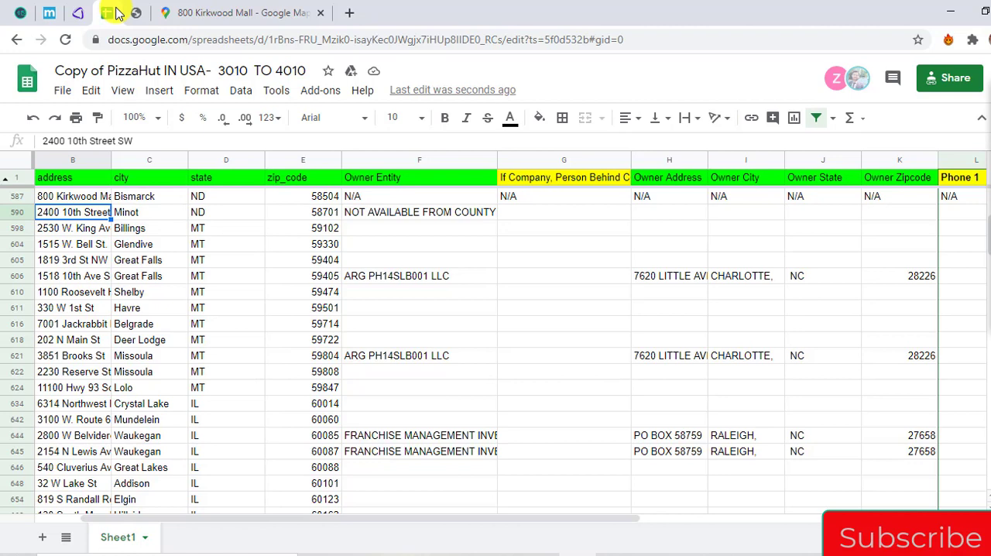
key(shift+Right)
key(shift+Right)
key(shift+Right)
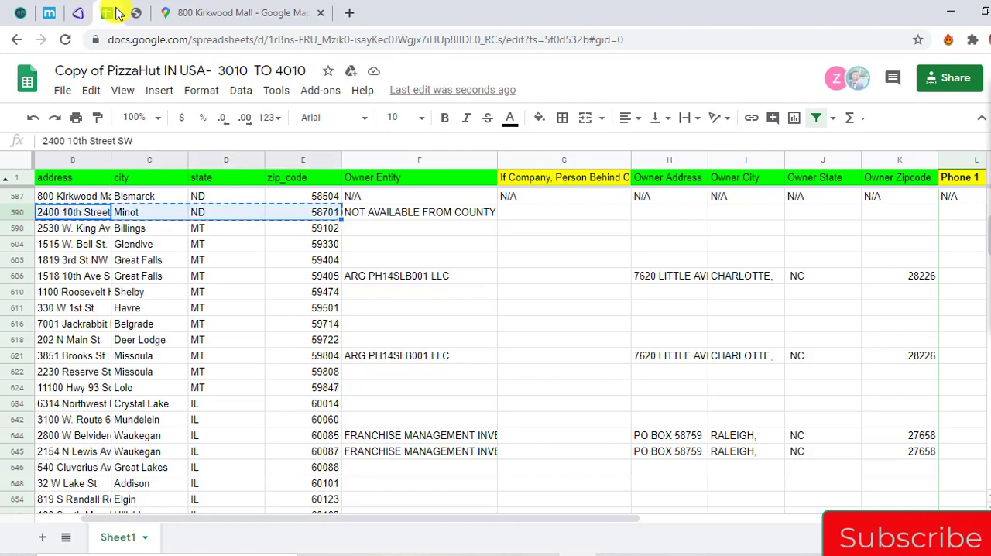
Switch to Google Maps, search for the Minot store's address, and copy the address shown on its place page
click(230, 9)
click(97, 82)
key(ctrl+a)
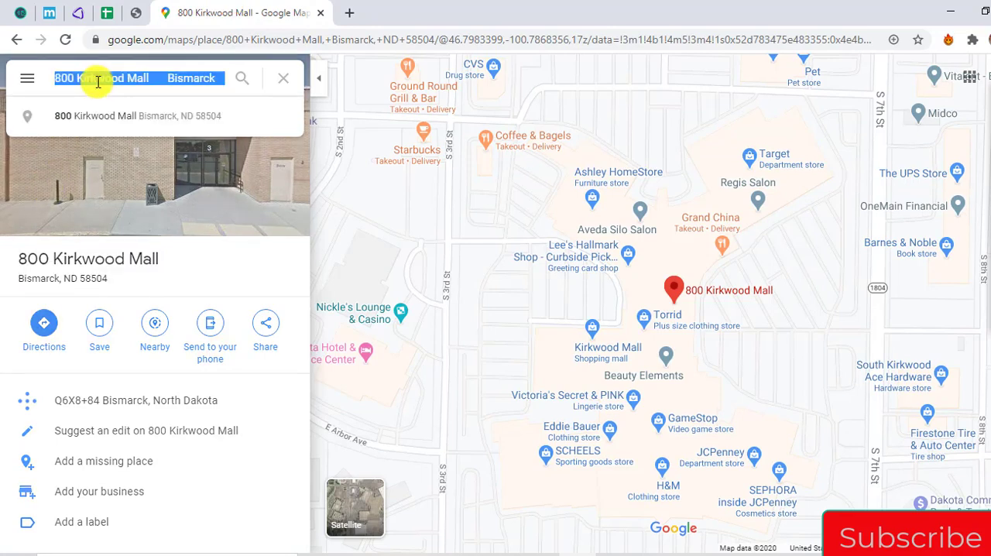
key(ctrl+v)
key(Return)
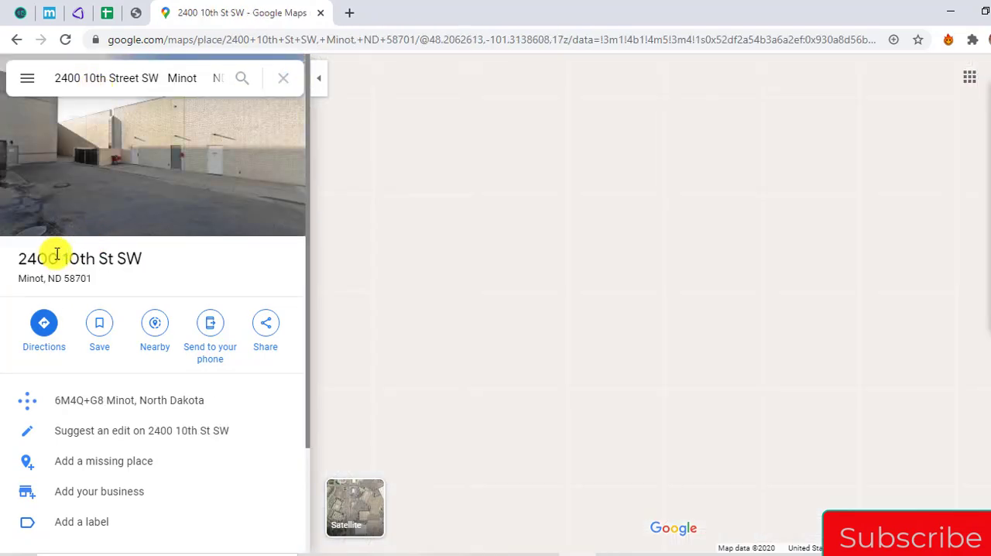
drag(22, 260, 76, 281)
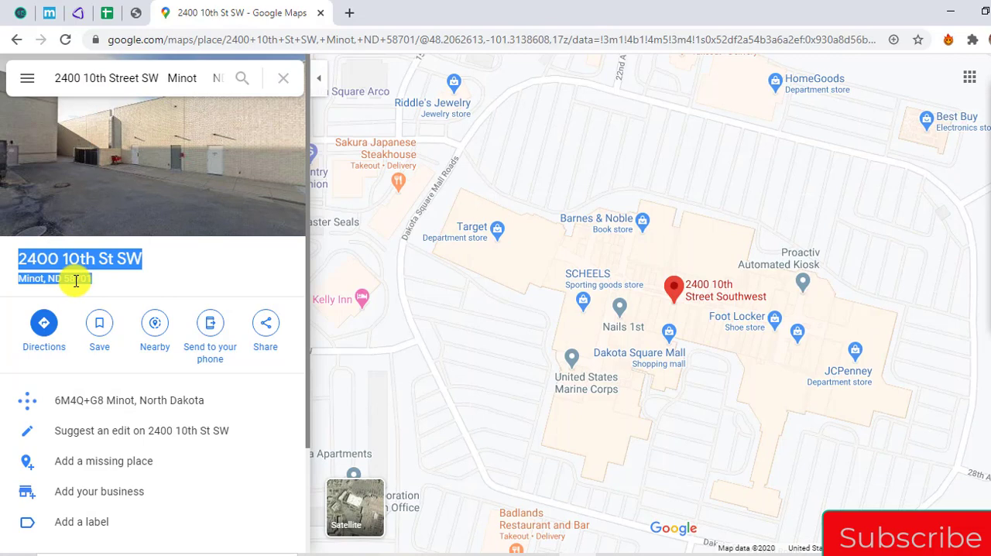
Switch to AgentPro247, seek the copied Minot address, and set the map style to Road
click(136, 13)
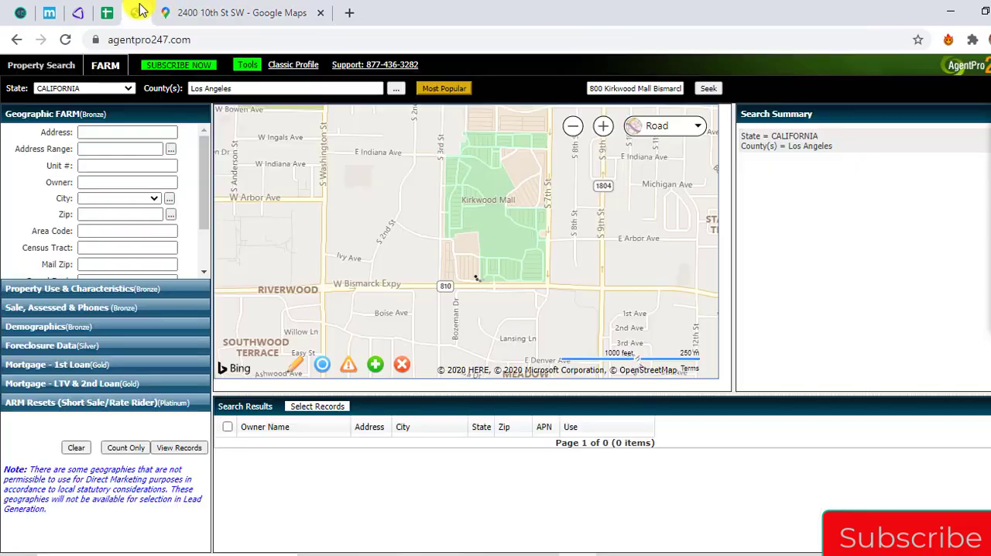
click(596, 91)
key(ctrl+a)
key(ctrl+v)
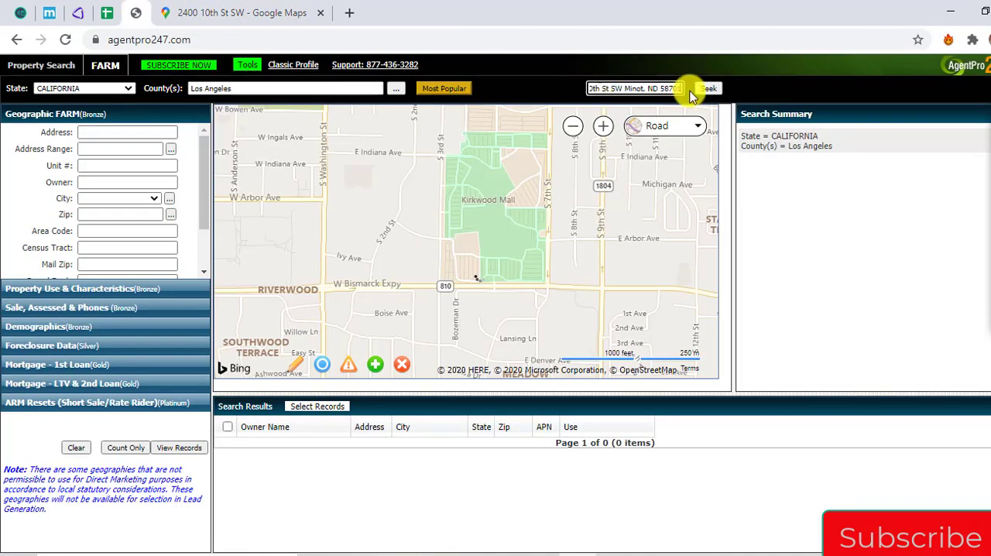
click(717, 92)
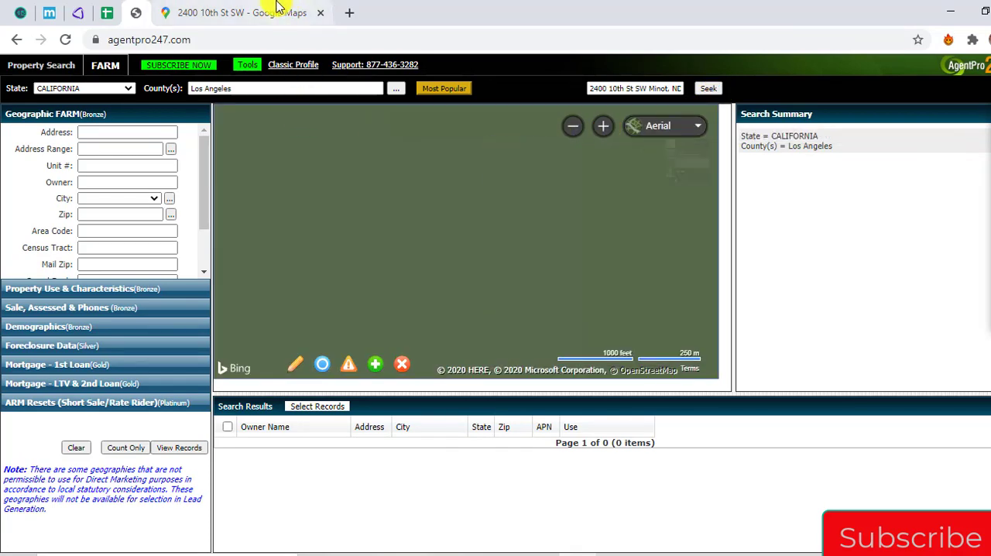
click(276, 7)
click(135, 15)
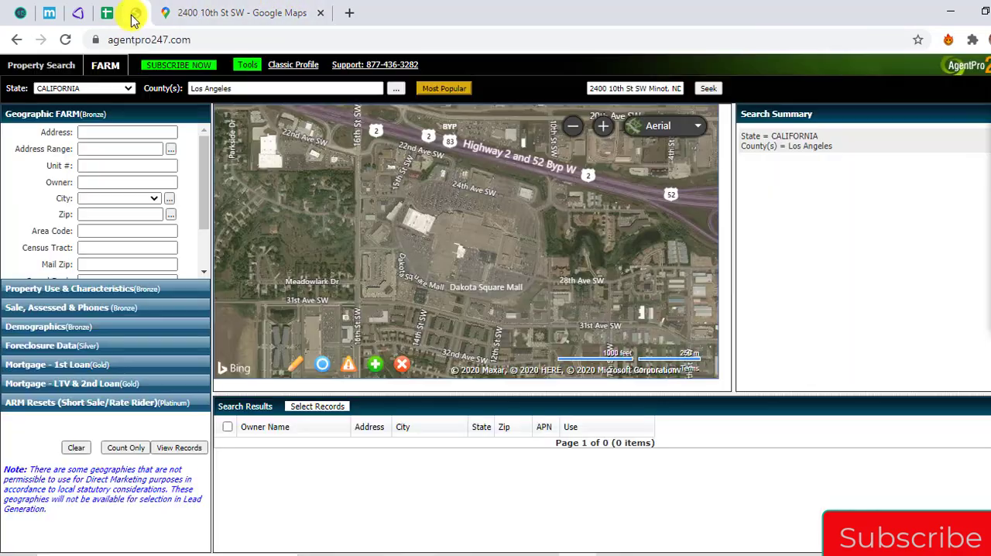
mouse_move(662, 124)
click(611, 169)
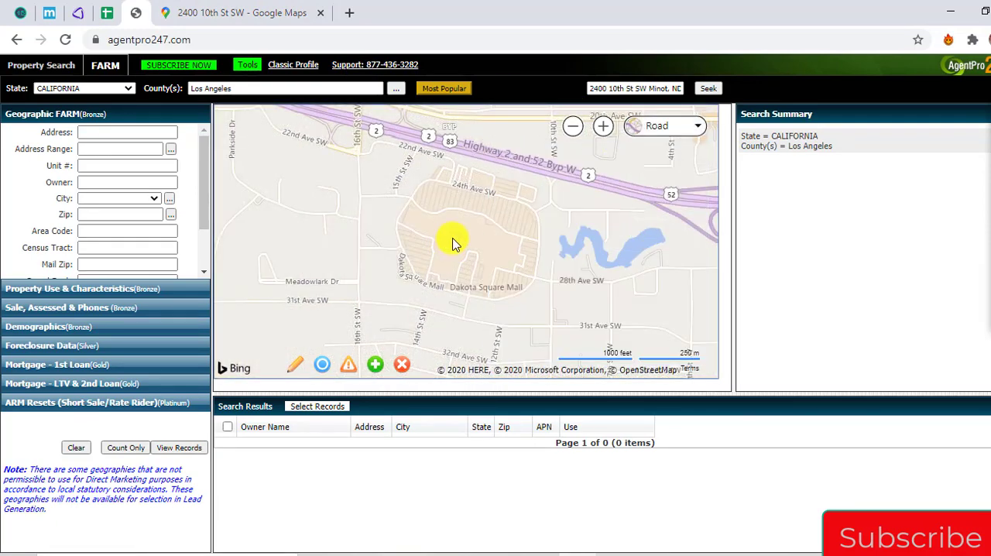
Look up the Dakota Square Mall parcel on the AgentPro247 map using Google Maps as reference, and return to the spreadsheet
click(285, 10)
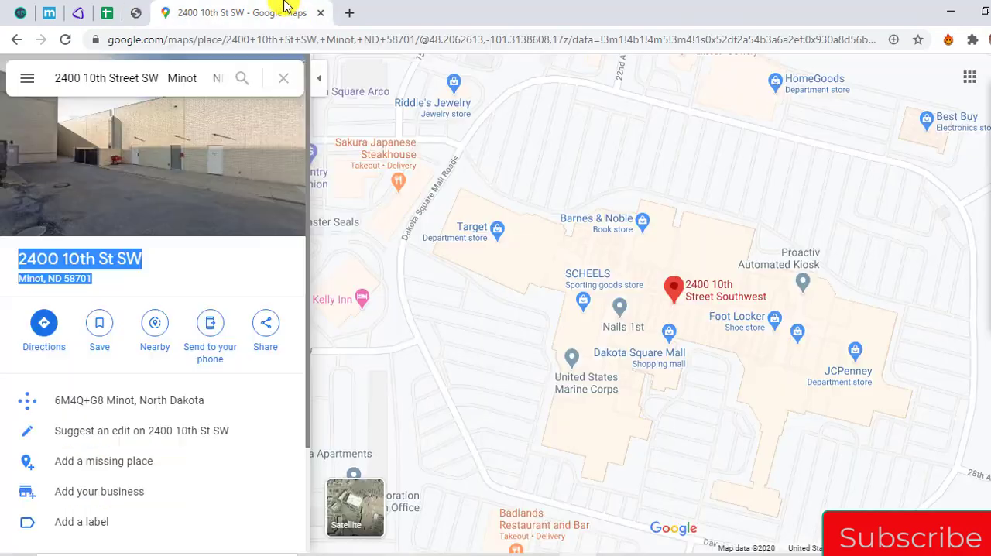
click(136, 11)
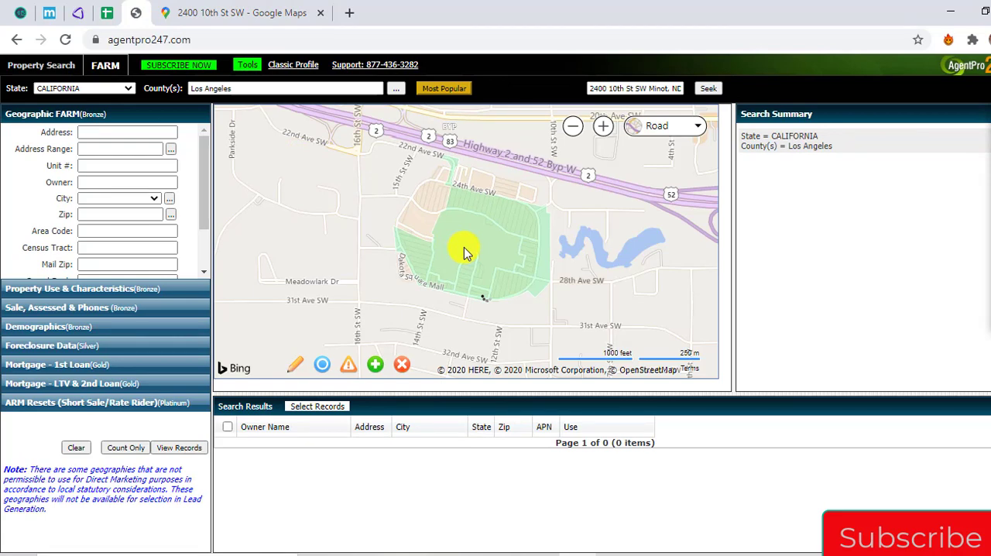
click(109, 15)
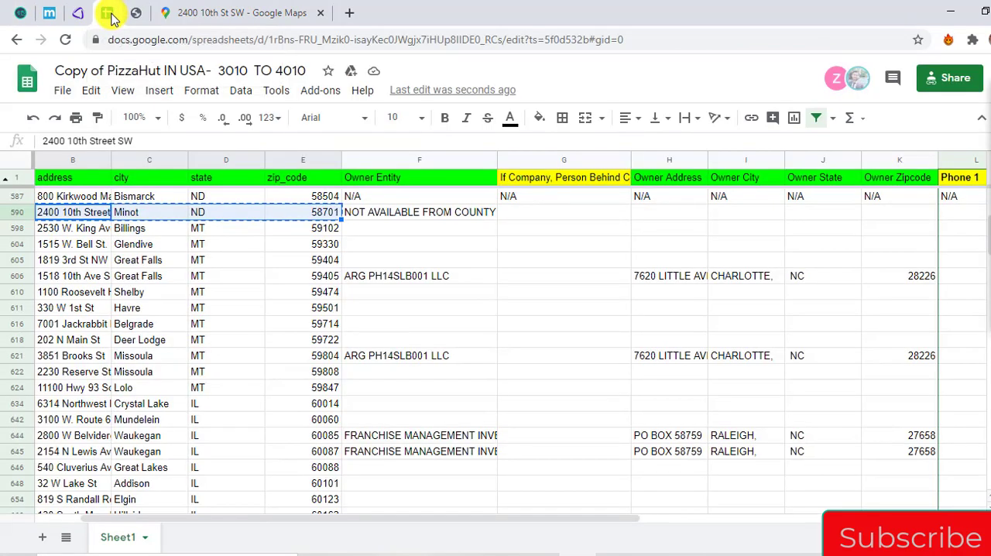
Copy the N/A entries from Owner Entity through Phone 1 in the Bismarck row into the Minot row
key(ctrl+Right)
key(Right)
key(Up)
key(Left)
key(ctrl+shift+Right)
key(ctrl+c)
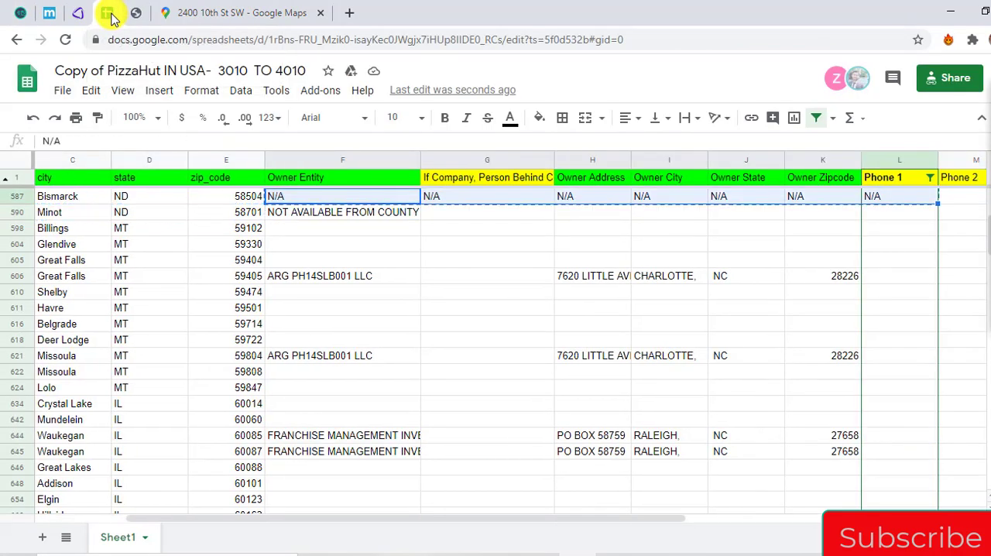
key(Down)
key(ctrl+v)
Copy the Billings store's address, city, state and ZIP code from the spreadsheet
key(Down)
key(Left)
key(Left)
key(Left)
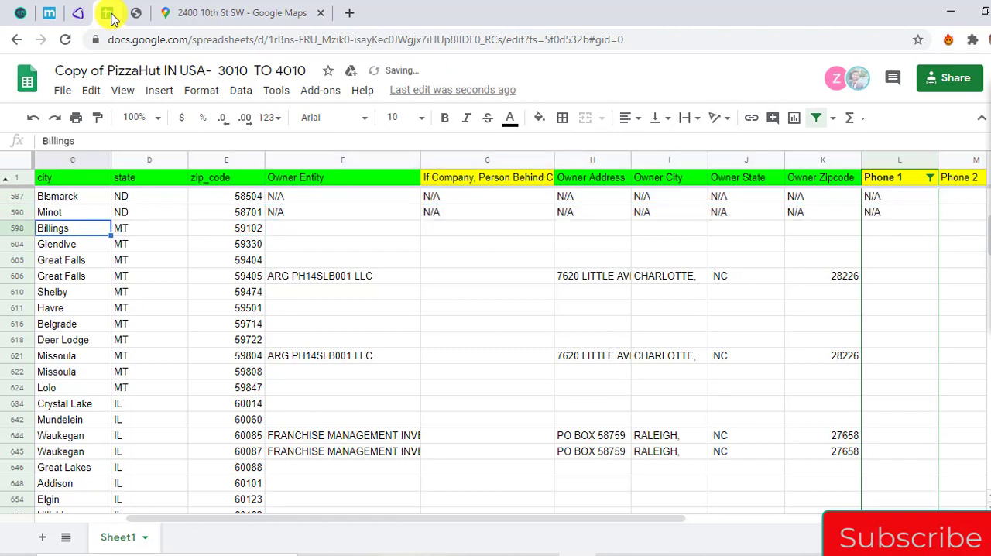
key(Left)
key(Left)
key(Right)
key(ctrl+shift+Right)
key(ctrl+c)
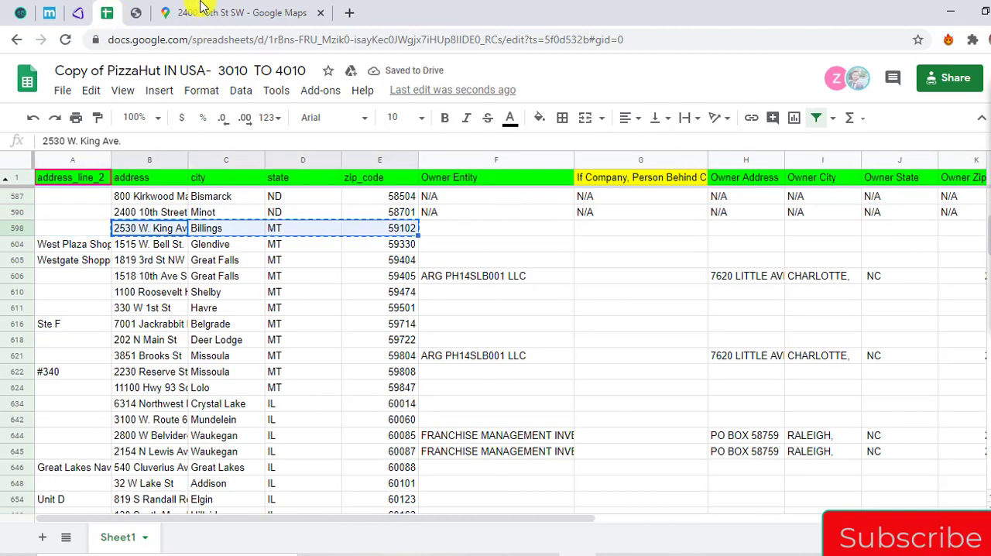
Switch to Google Maps, search for the Billings store's address, and copy the address shown on its place page
click(213, 10)
triple_click(171, 85)
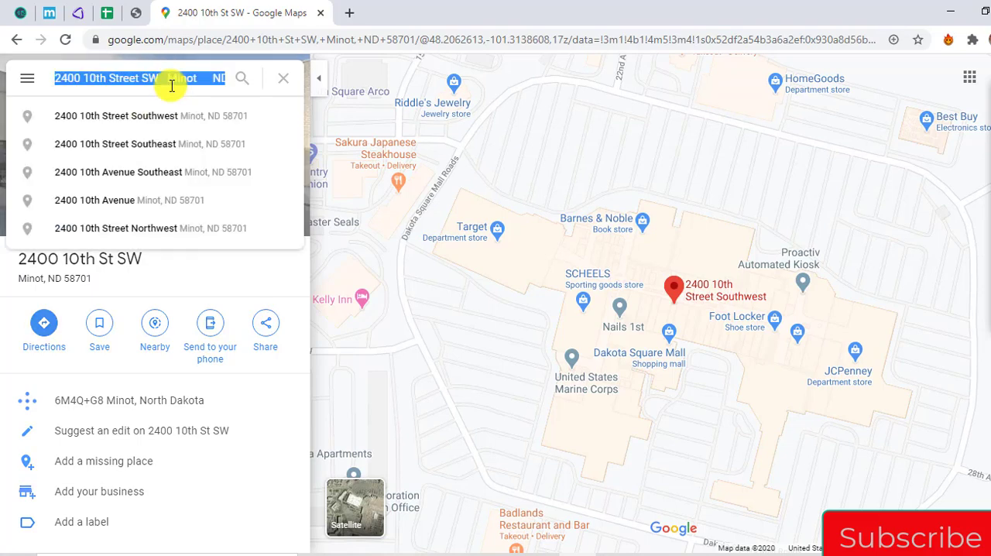
key(ctrl+v)
key(Return)
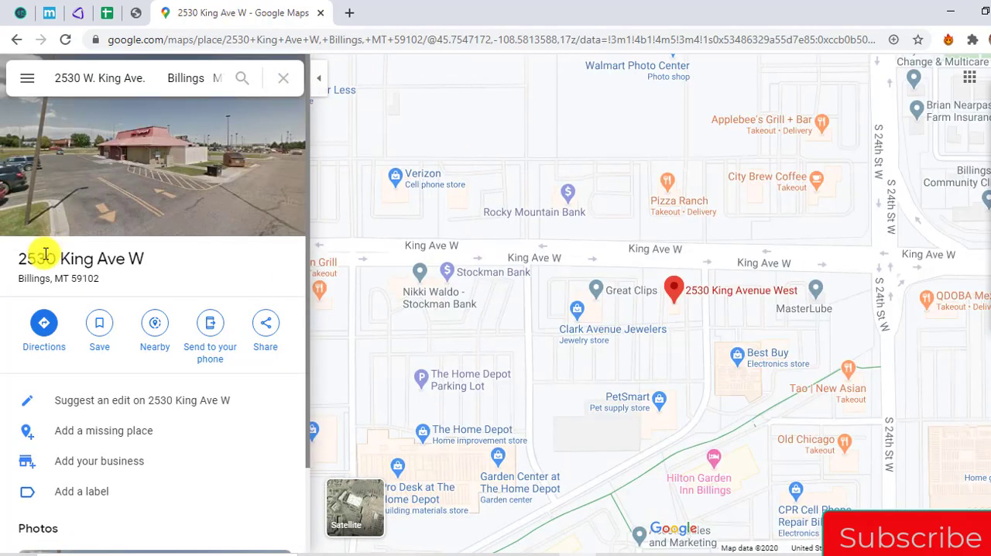
double_click(44, 256)
drag(44, 256, 79, 278)
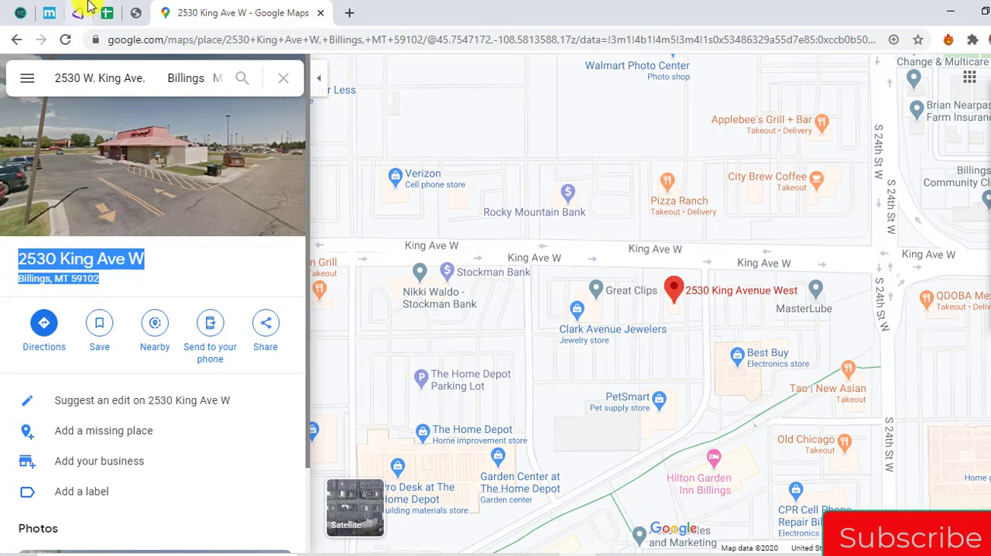
Switch to AgentPro247, seek the copied Billings address, and set the map style to Road
click(142, 17)
click(591, 89)
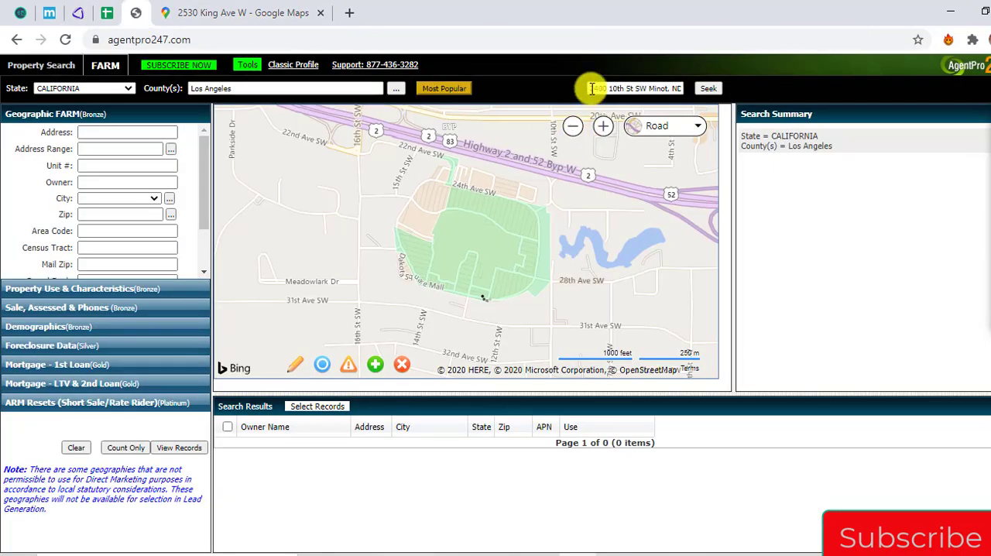
key(ctrl+a)
key(ctrl+v)
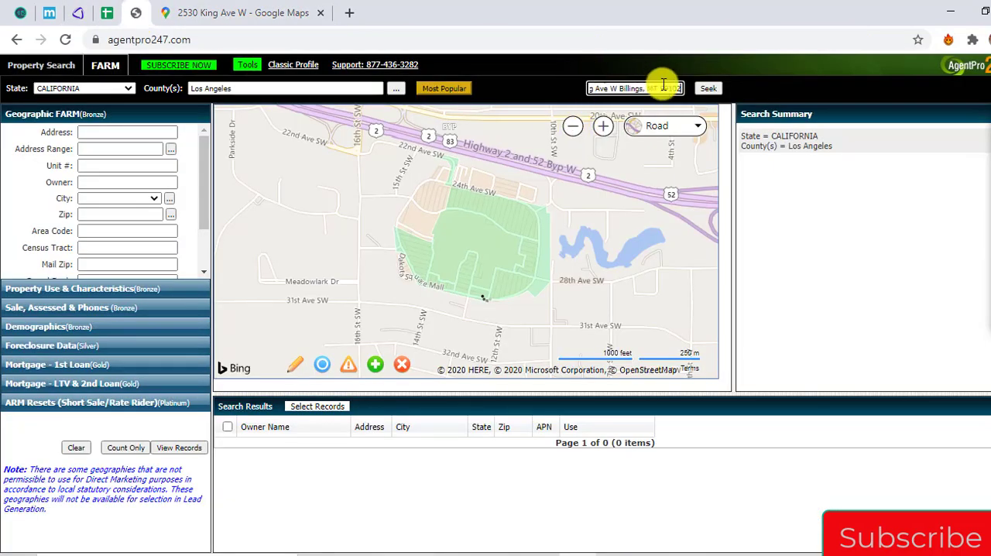
click(709, 90)
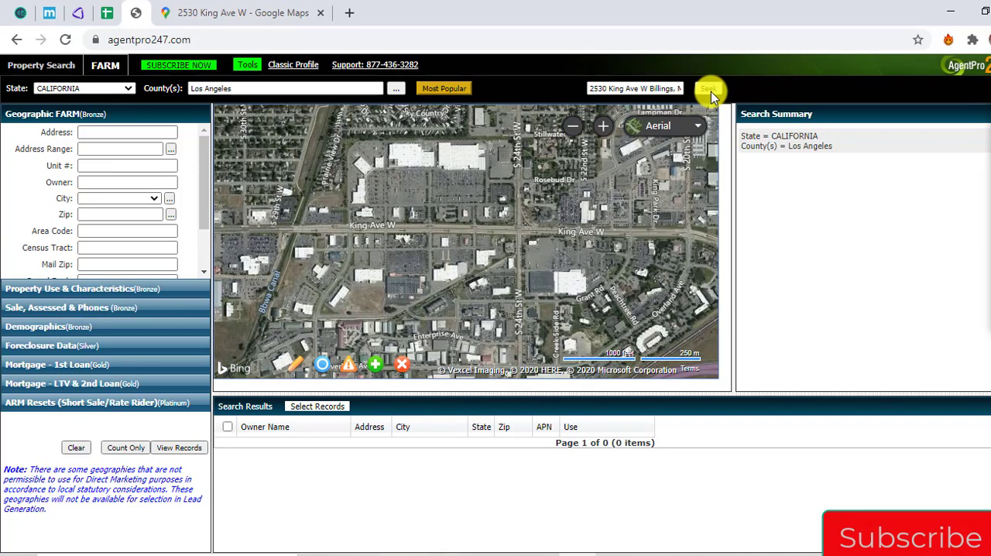
click(668, 126)
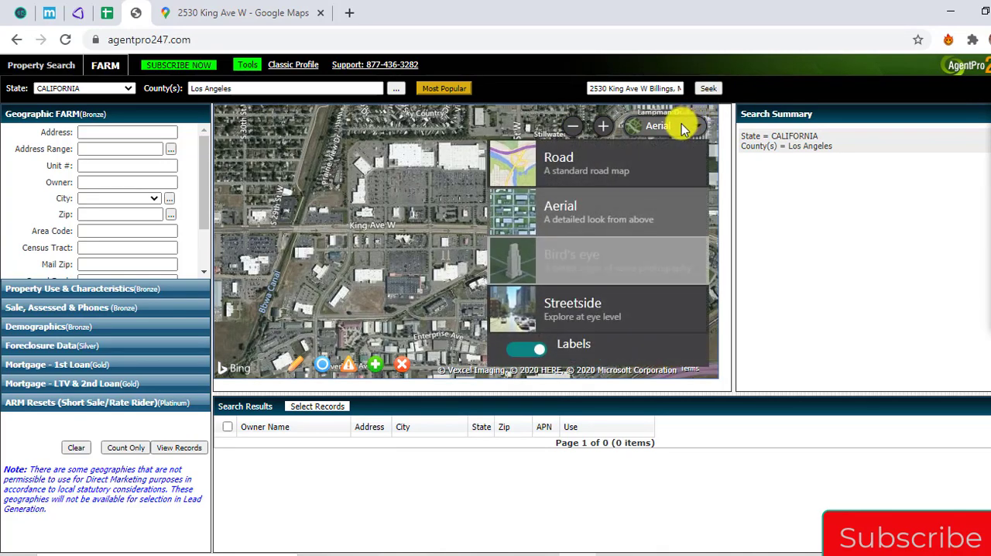
click(655, 157)
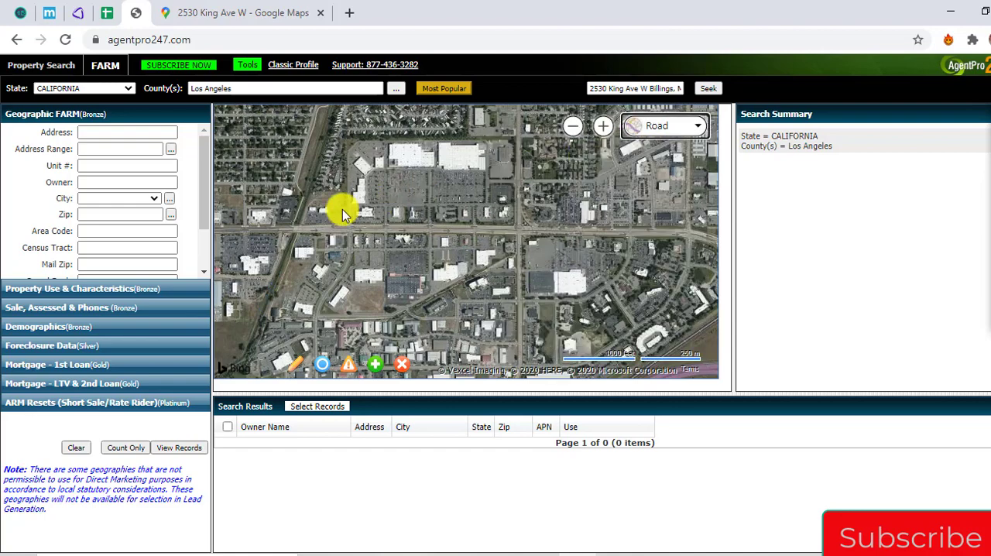
Locate the Billings store's parcel on the AgentPro247 map using Google Maps as reference, and copy the address from its parcel details
click(288, 8)
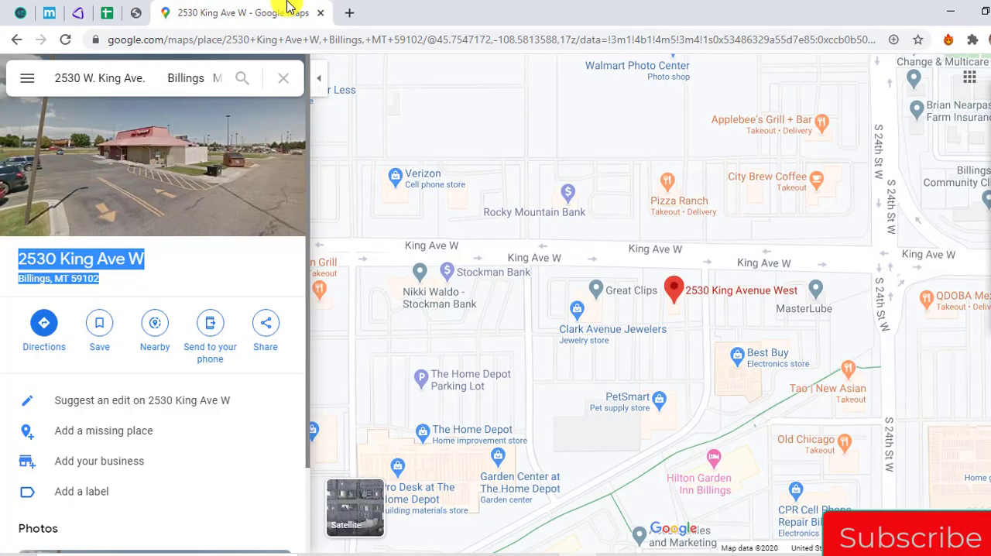
click(136, 13)
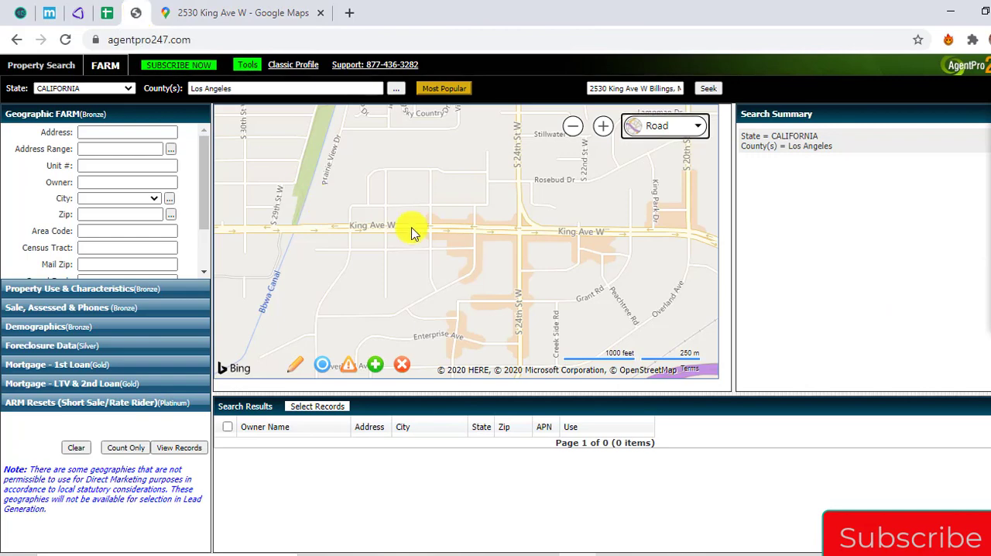
click(236, 9)
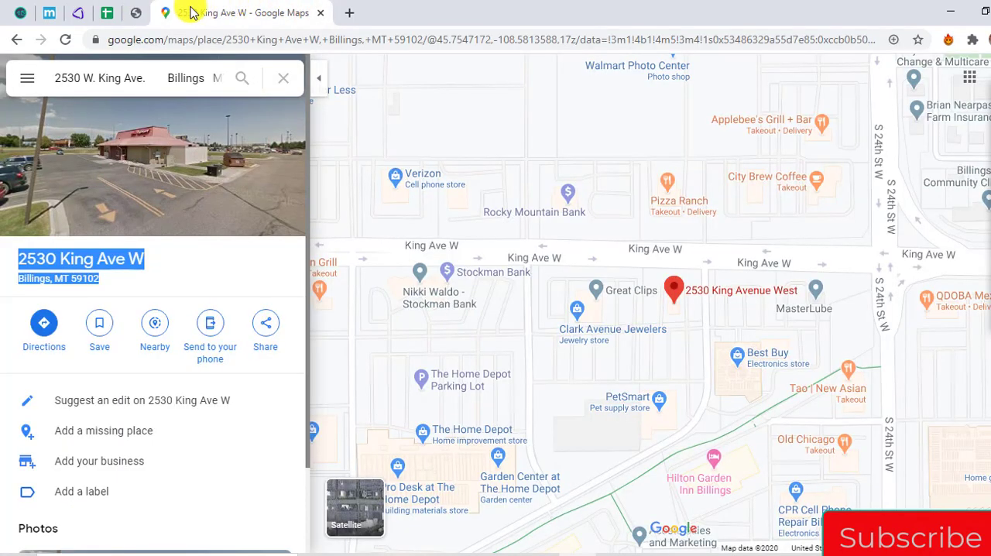
click(137, 14)
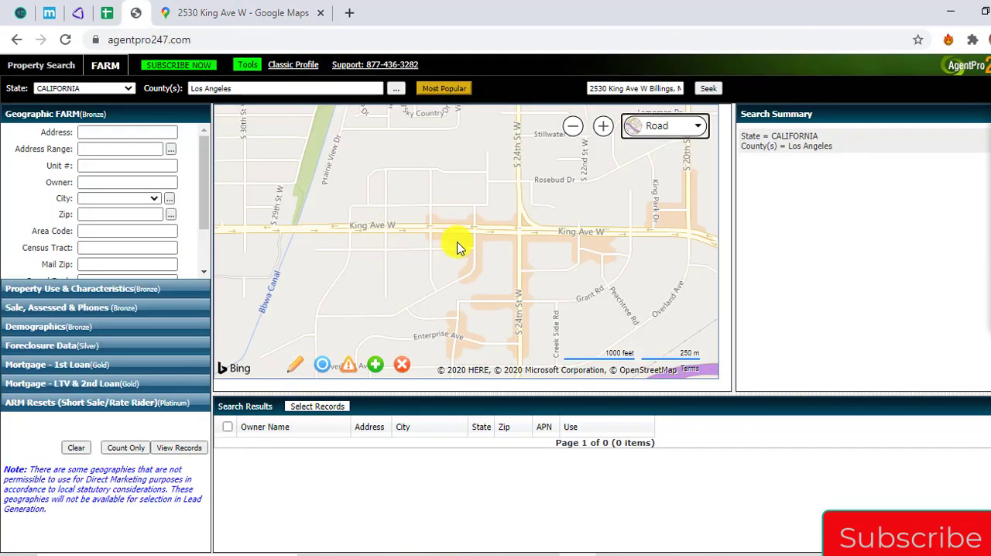
scroll(455, 246, up, 2)
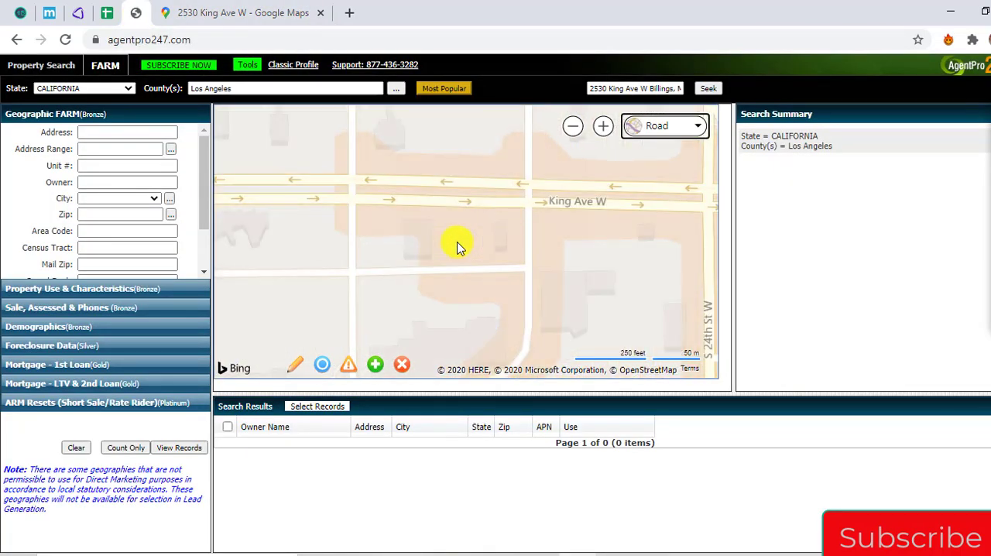
click(300, 8)
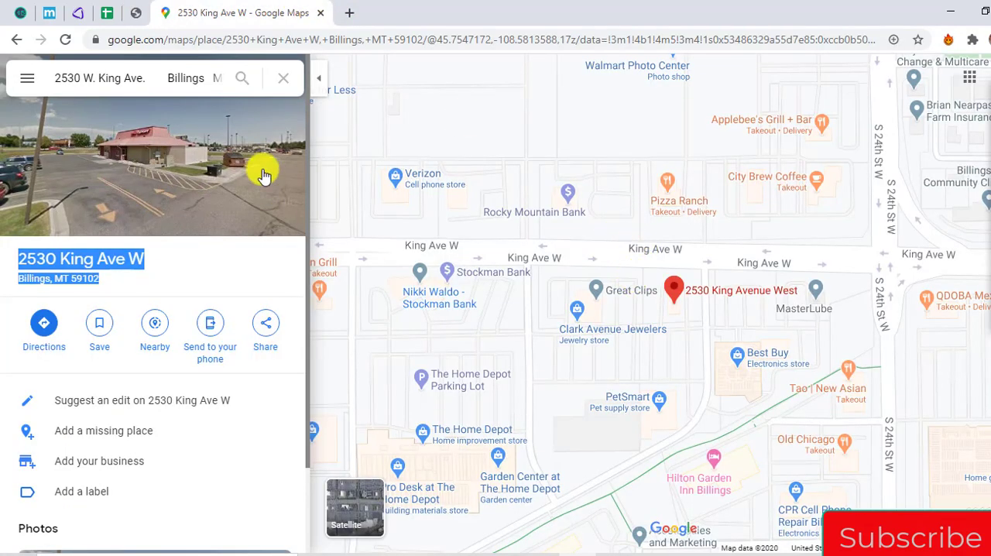
click(146, 10)
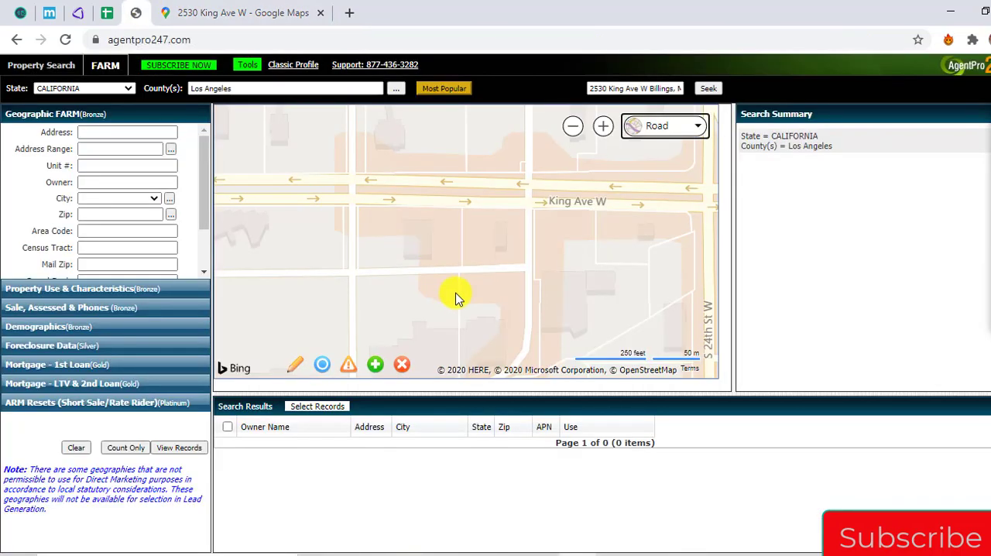
click(487, 238)
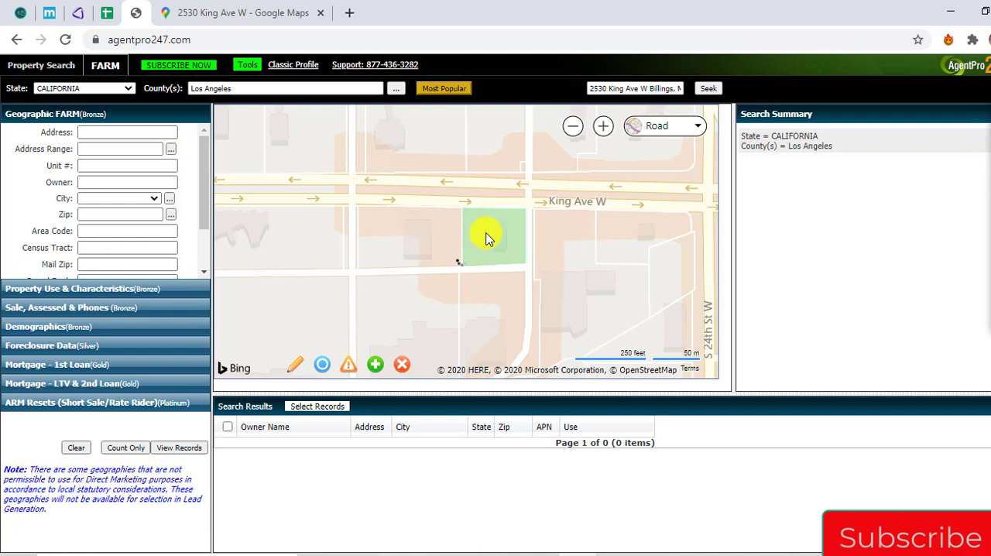
click(489, 247)
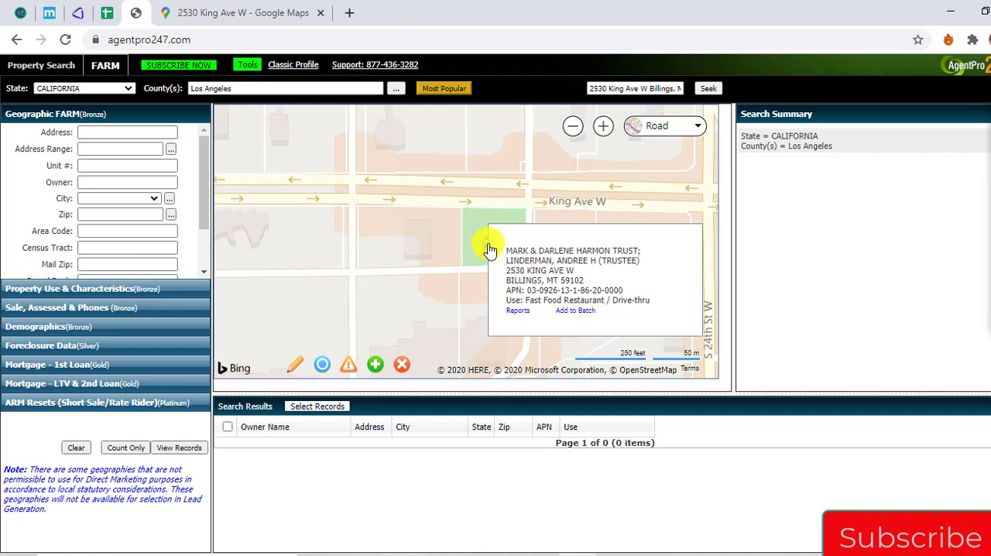
drag(501, 269, 592, 285)
key(ctrl+c)
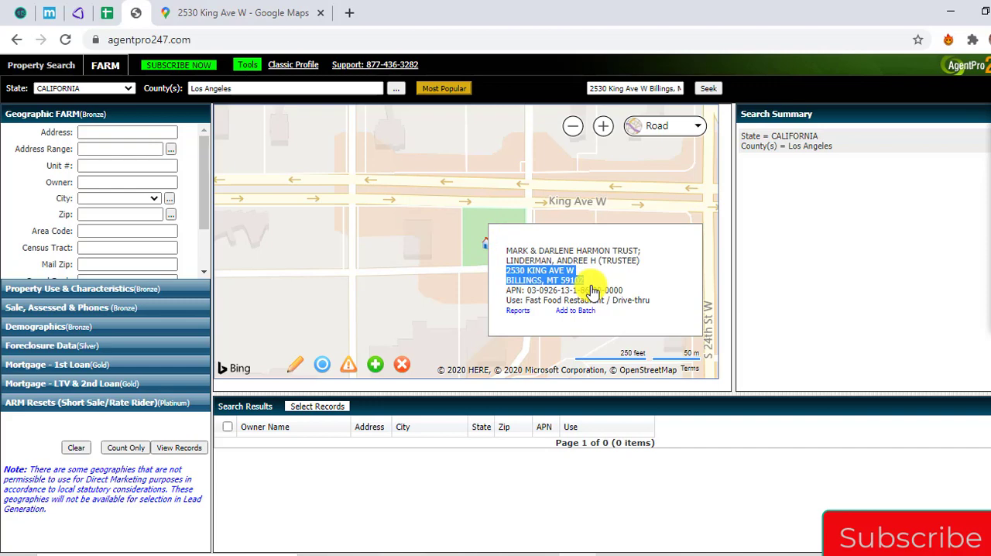
Switch to REIPro, look up the copied Billings address with a comma added after the street, and open the matching property
click(79, 21)
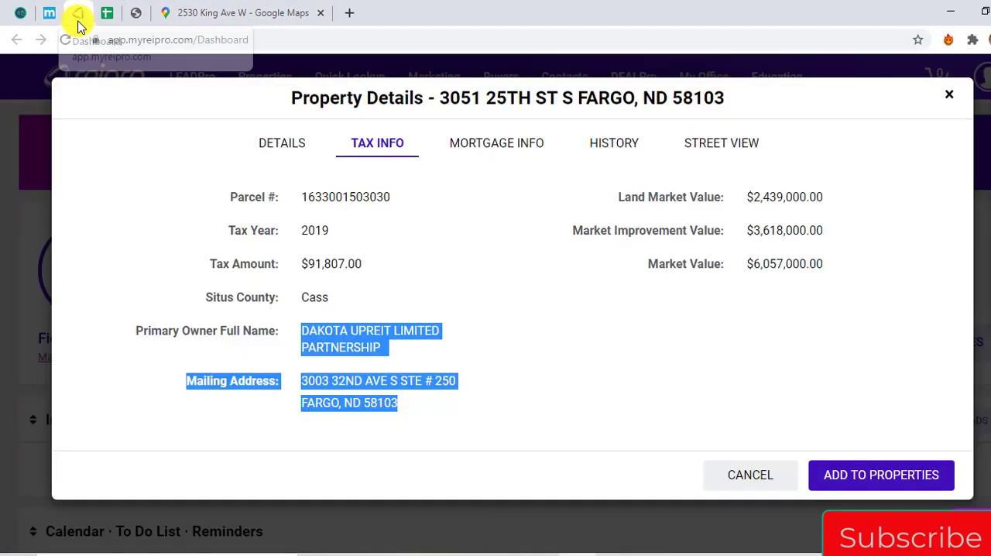
click(950, 95)
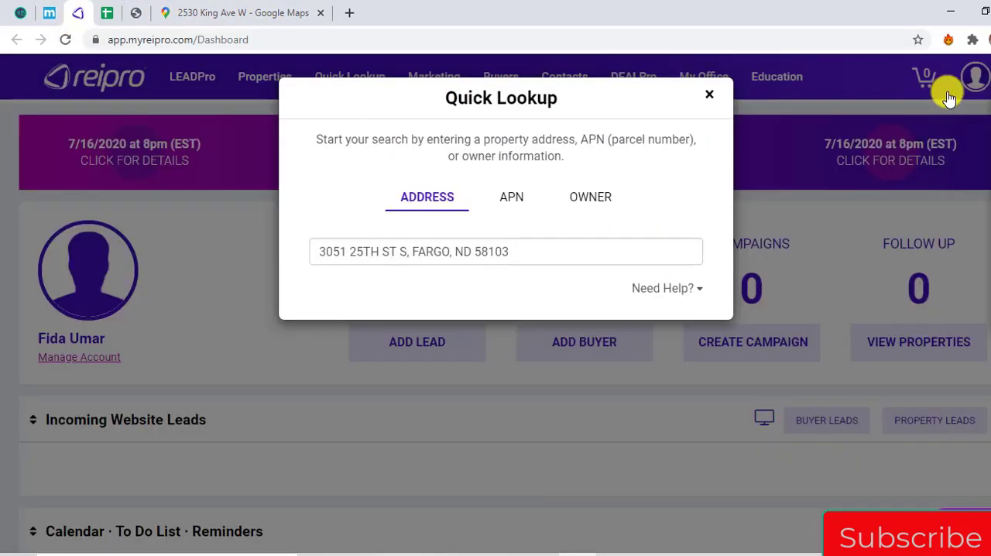
click(623, 245)
key(ctrl+a)
key(ctrl+v)
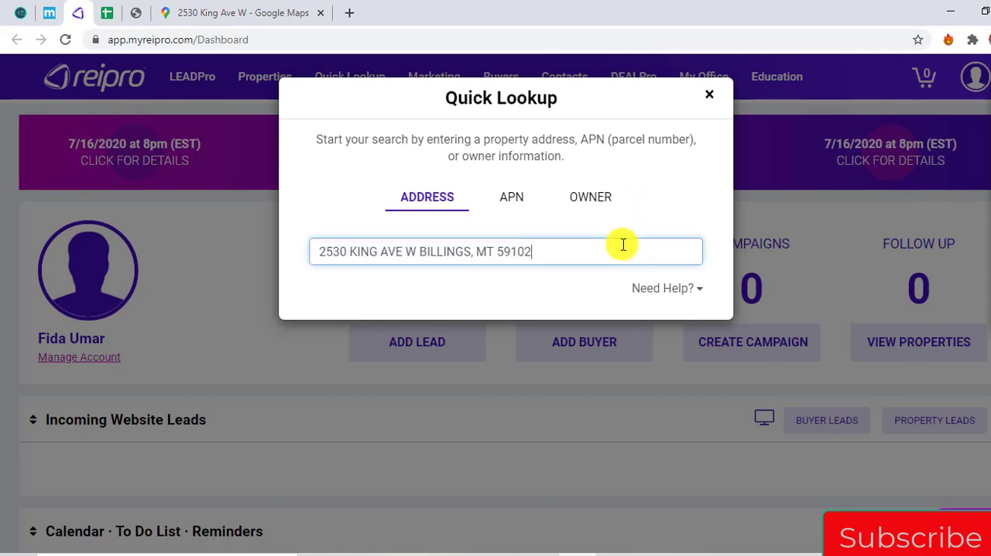
key(Left)
key(Left)
key(Left)
key(Left)
key(Left)
key(Left)
key(Left)
key(Left)
key(Left)
key(Left)
key(Left)
key(Left)
key(Left)
key(Left)
key(Left)
key(Left)
key(Left)
key(Left)
key(Left)
text(,)
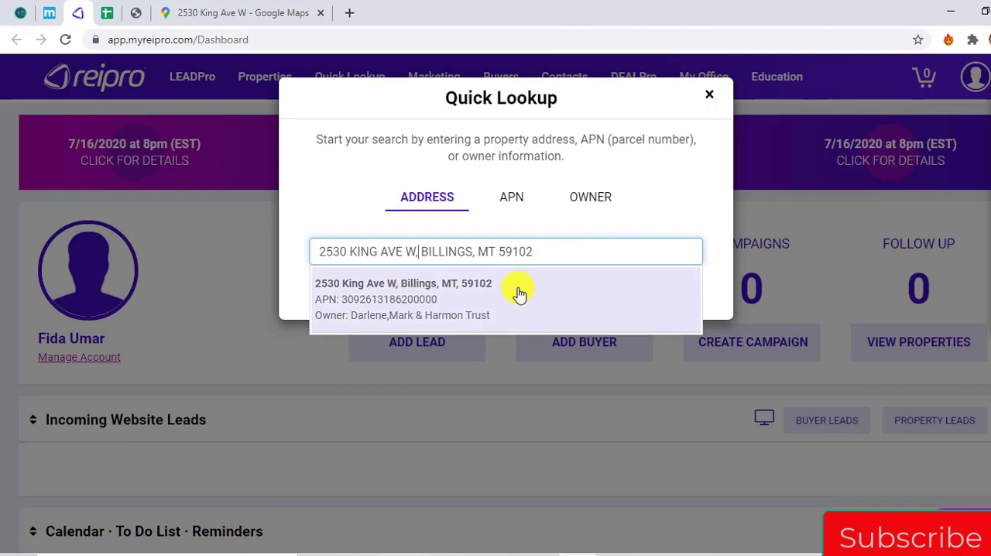
click(516, 289)
Copy the owner name from the Billings parcel's details in AgentPro247, and open the property's tax info in REIPro
click(135, 12)
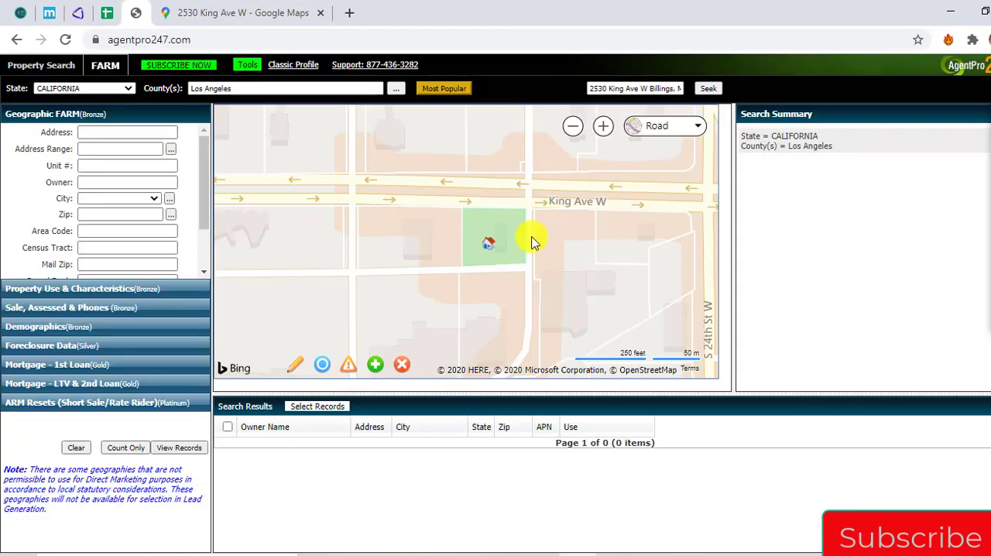
click(479, 252)
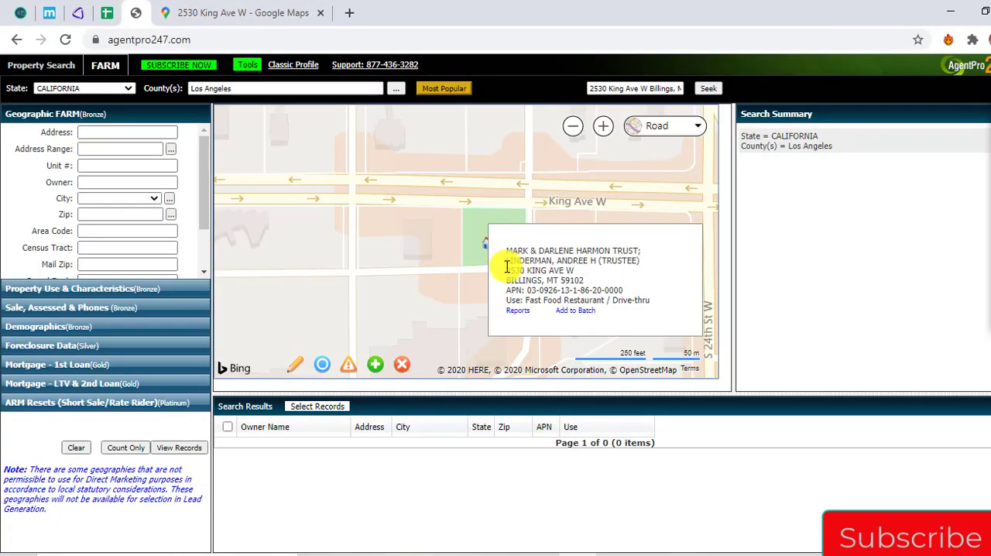
mouse_move(495, 252)
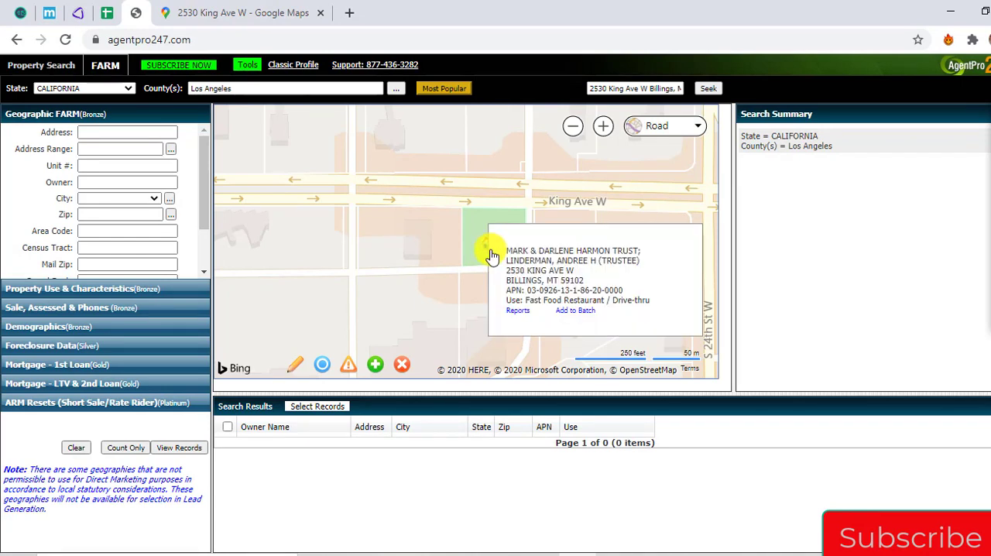
drag(505, 249, 641, 267)
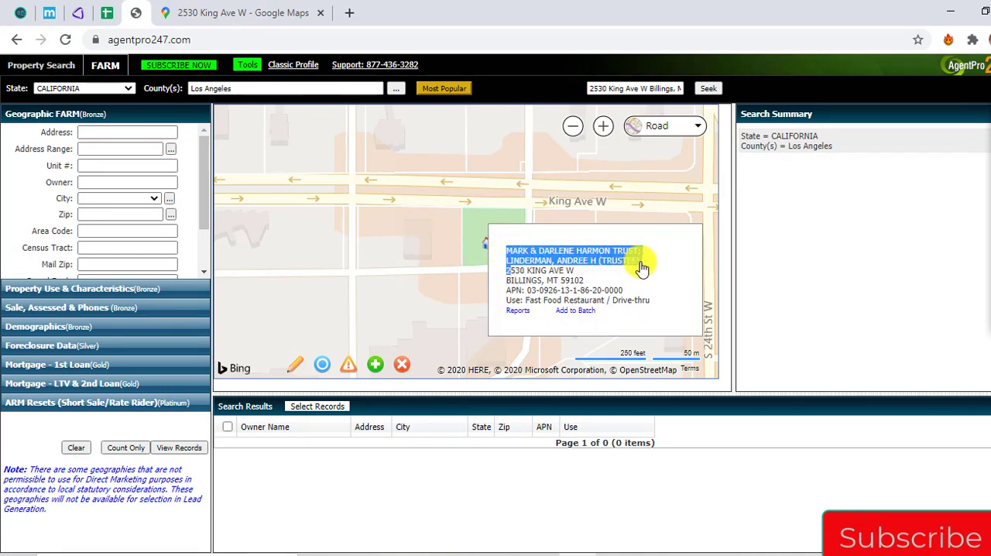
triple_click(617, 261)
key(ctrl+c)
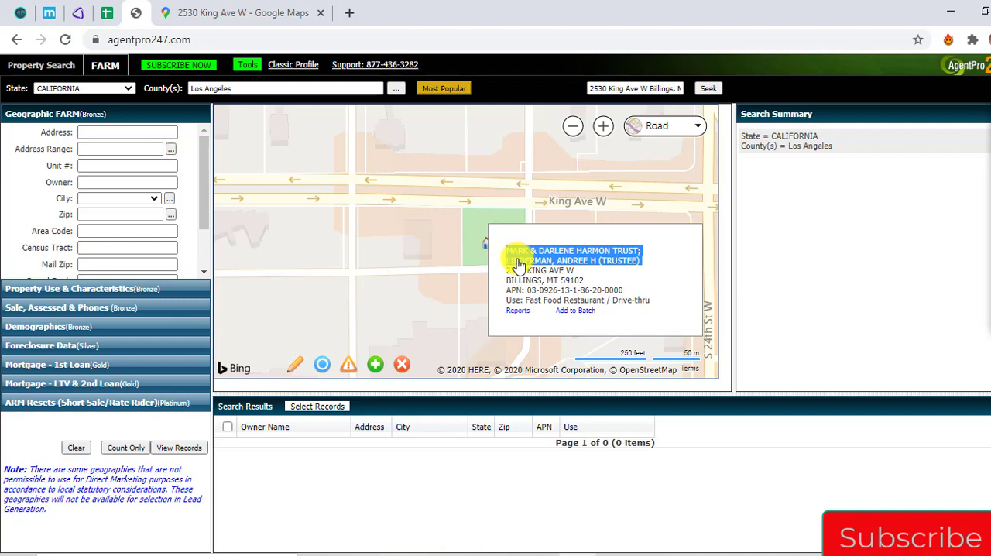
click(645, 262)
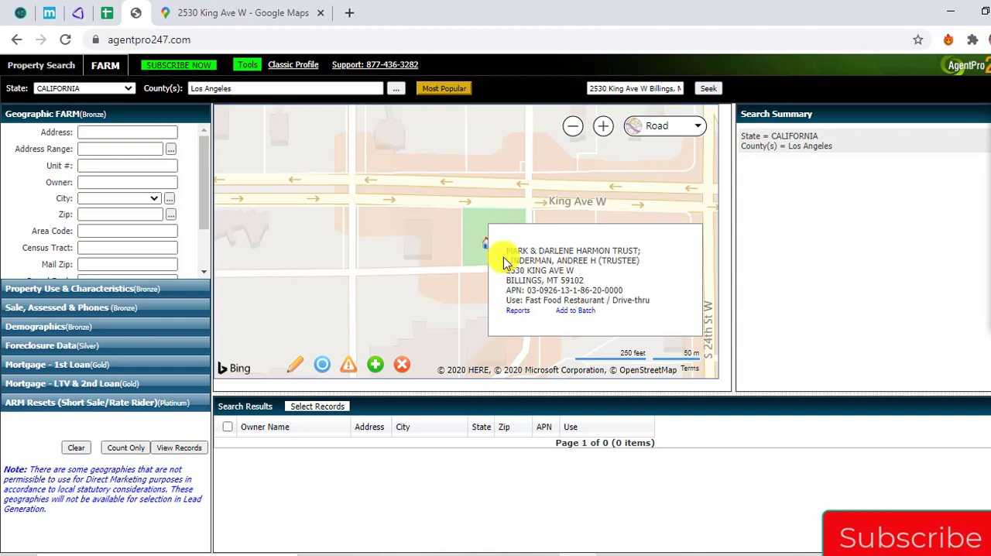
click(75, 13)
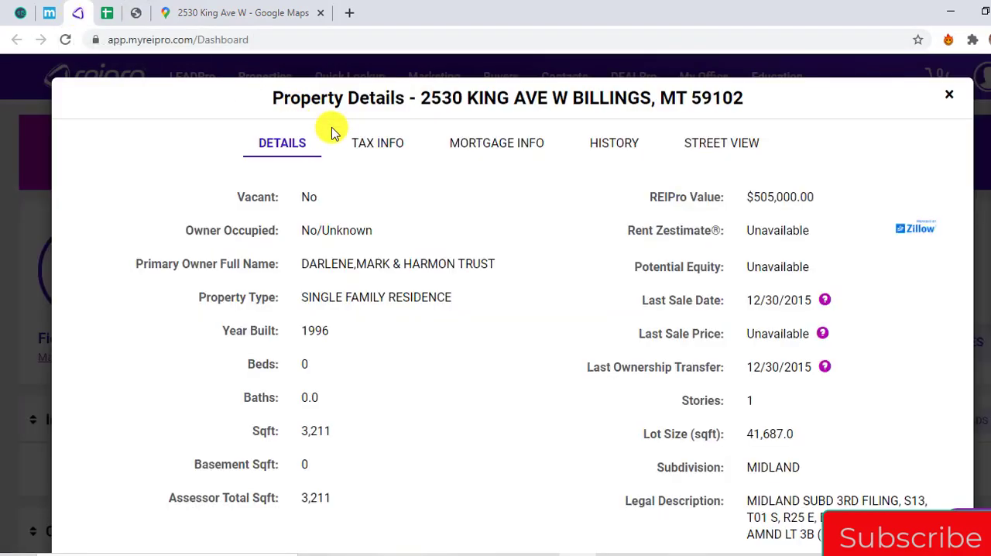
click(375, 142)
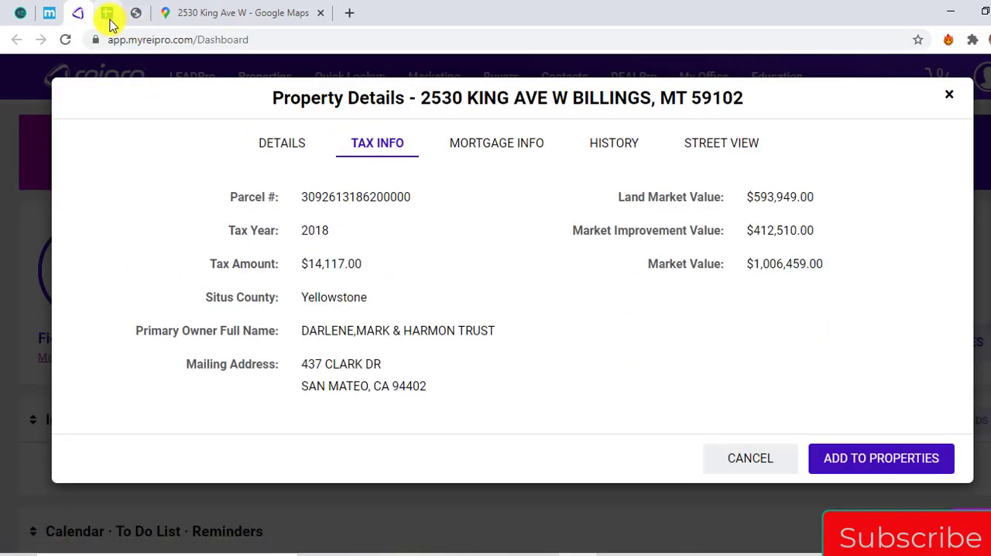
Switch to the spreadsheet and paste the copied owner name into the Owner Entity cell of the Billings row, without the trailing line break
click(106, 13)
key(Right)
key(Right)
key(Right)
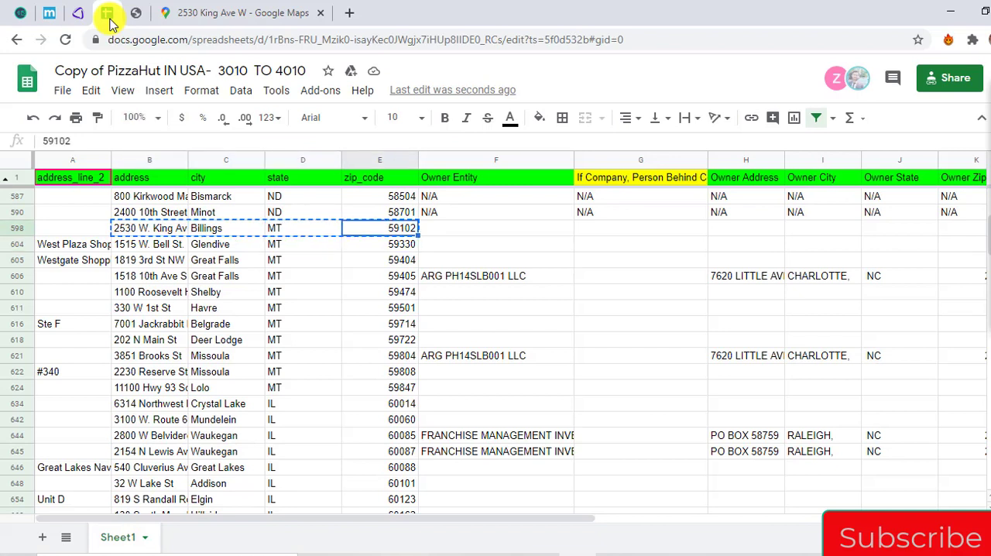
key(Return)
key(ctrl+v)
key(BackSpace)
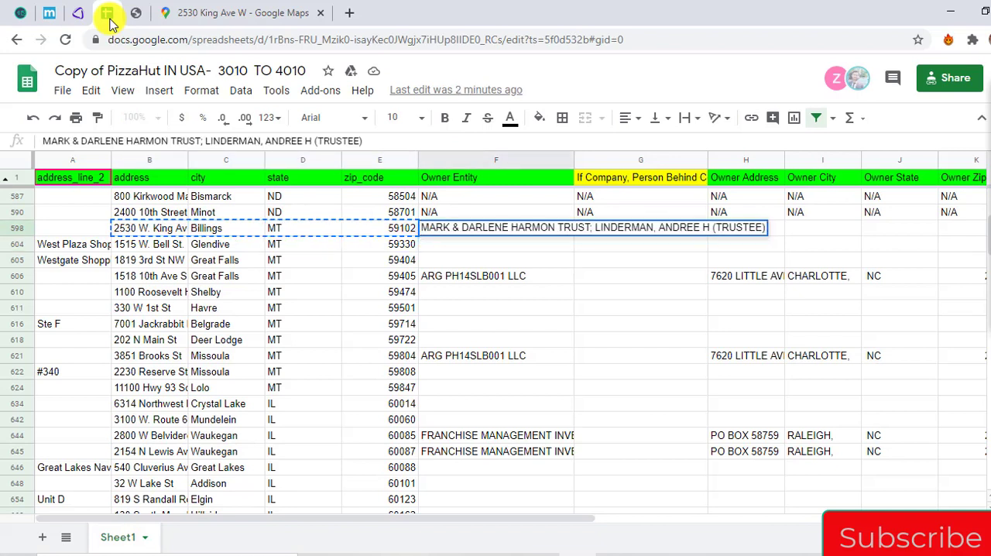
key(Return)
Copy the owner's full mailing address from REIPro's tax info into the Owner Address cell of the spreadsheet's Billings row
key(Up)
key(Right)
key(Right)
key(Left)
key(Right)
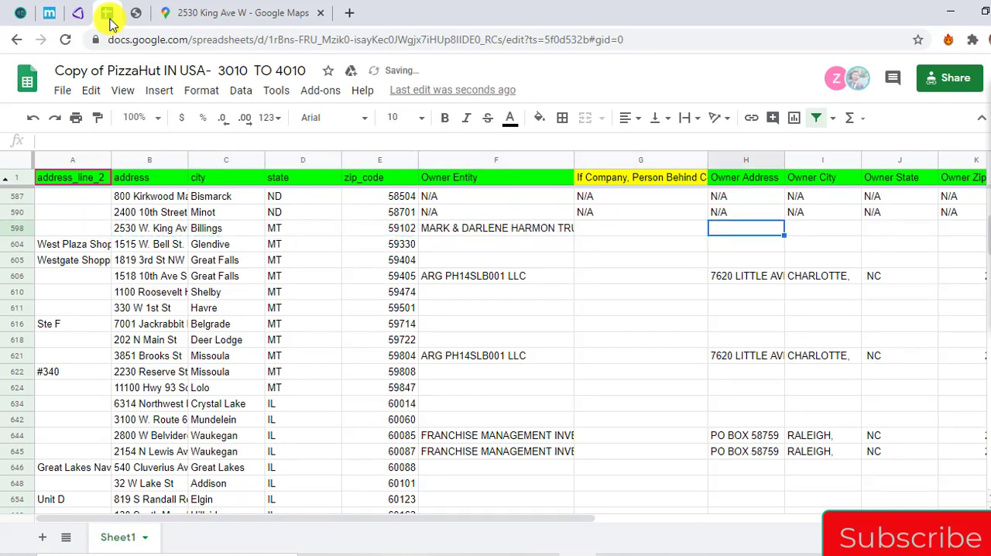
click(79, 14)
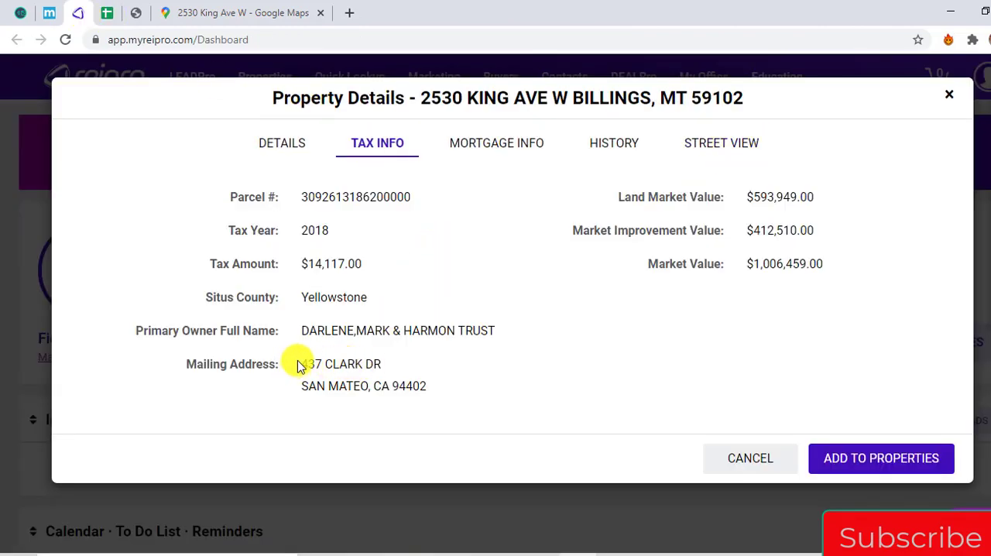
drag(294, 364, 449, 390)
key(ctrl+c)
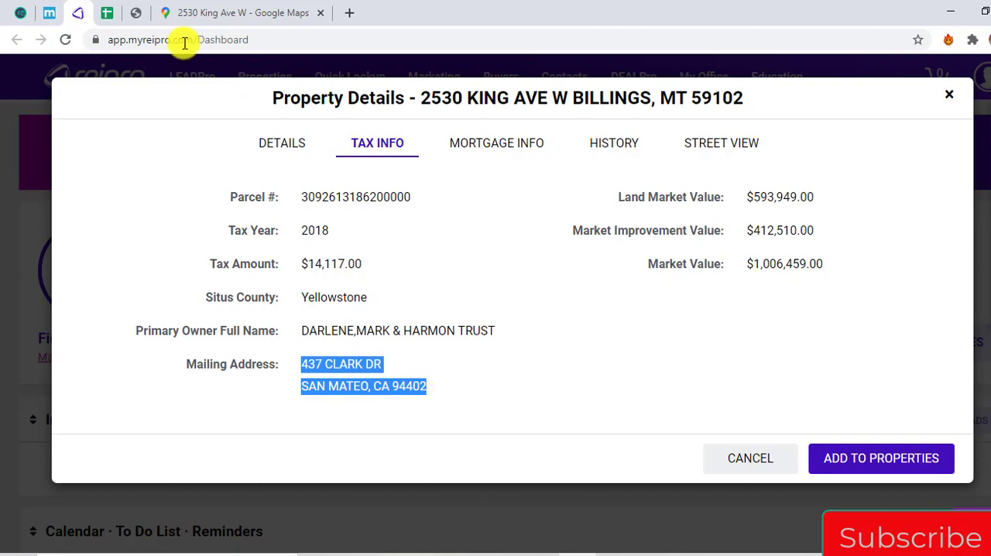
click(105, 13)
key(ctrl+v)
Move the city, state and ZIP line from the Billings row's Owner Address cell to its Owner City cell, leaving only the street
key(shift+Home)
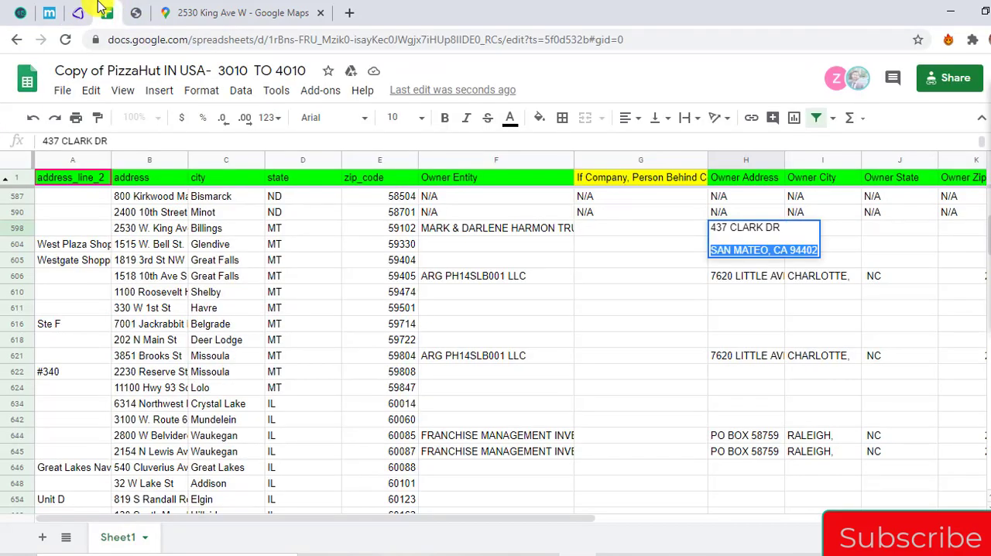
key(ctrl+x)
key(BackSpace)
key(BackSpace)
key(Return)
key(Right)
key(Up)
key(ctrl+v)
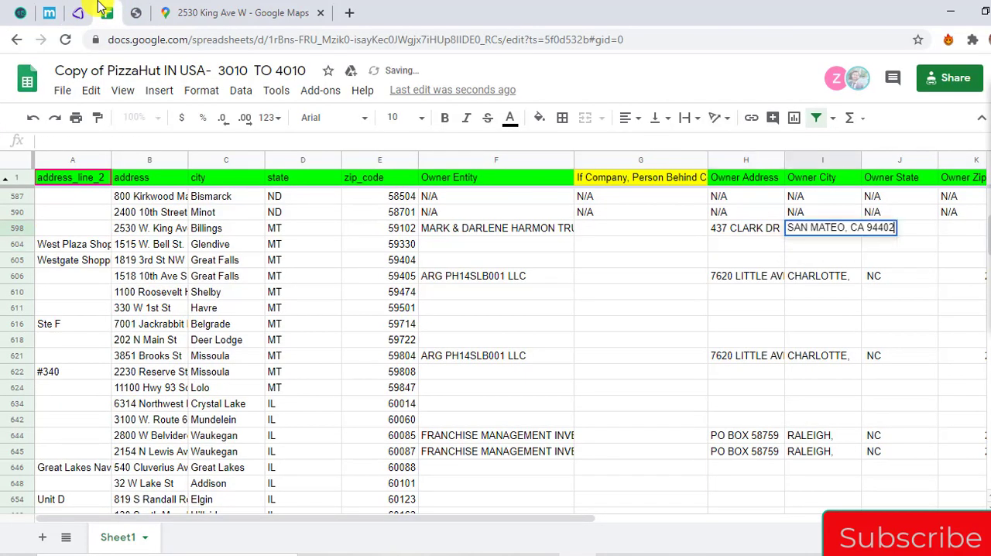
key(Return)
key(Left)
key(Left)
key(Left)
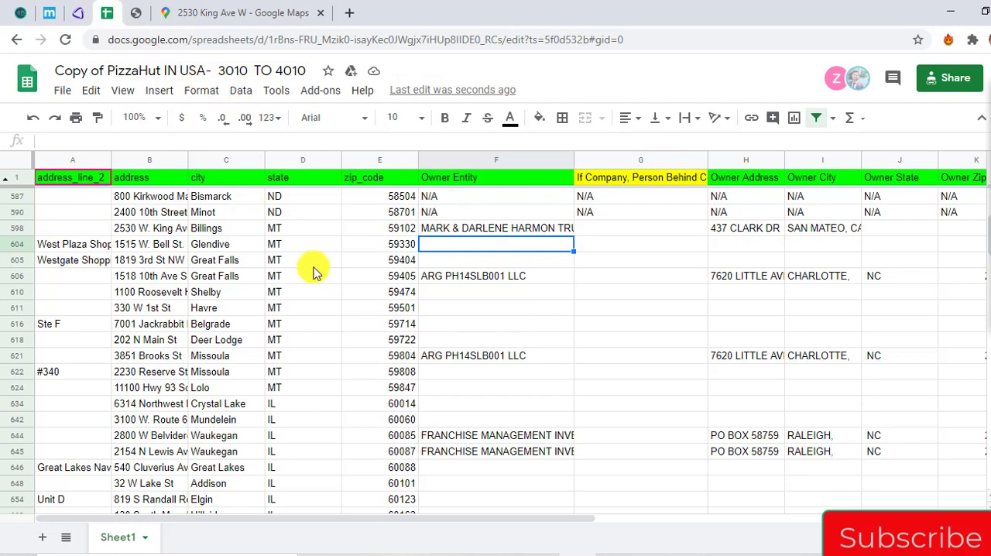
Highlight the filled Owner Entity cells from the Billings row up to the first Sioux Falls row for review
scroll(315, 271, up, 3)
scroll(315, 271, up, 2)
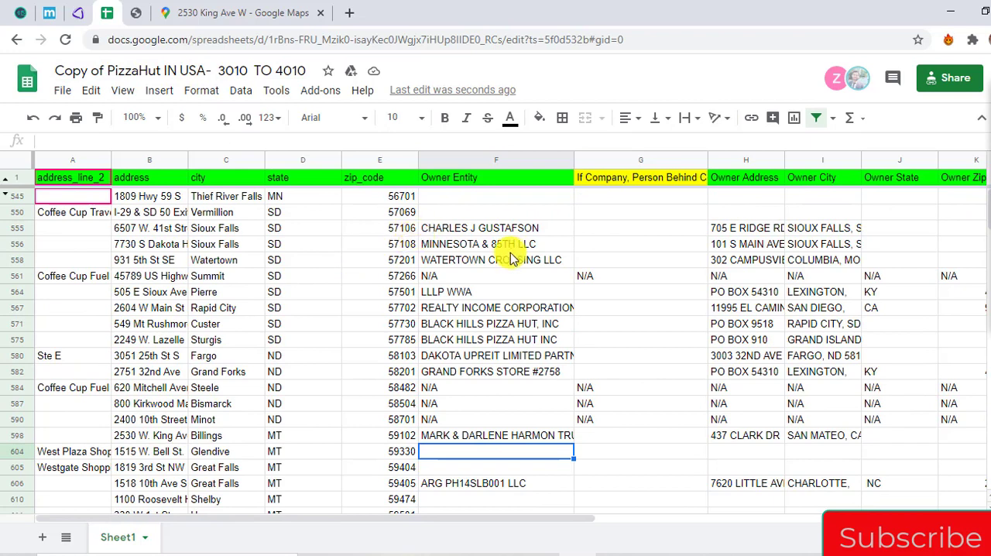
key(Up)
key(ctrl+shift+Up)
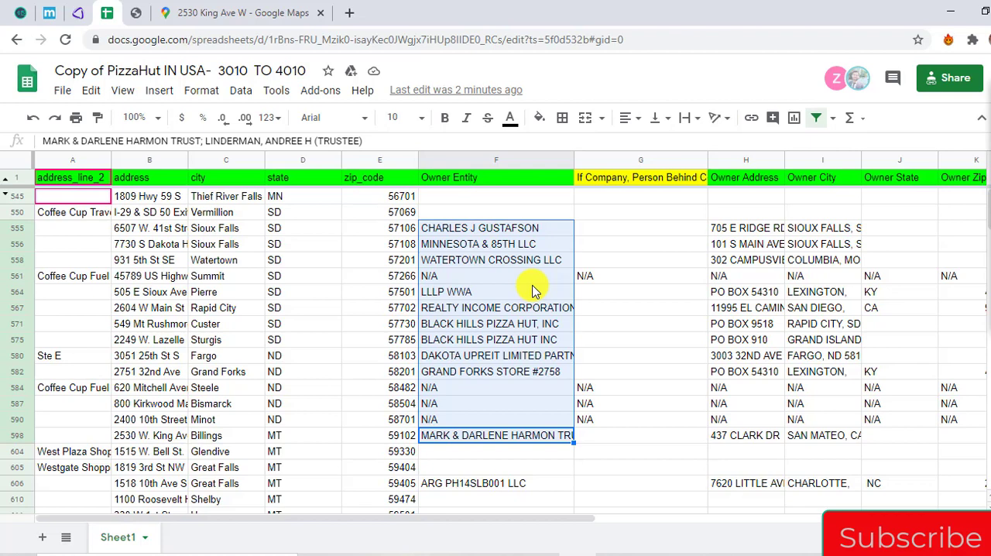
Review the Billings parcel in AgentPro247 and its tax info in REIPro, and return to the spreadsheet
click(138, 12)
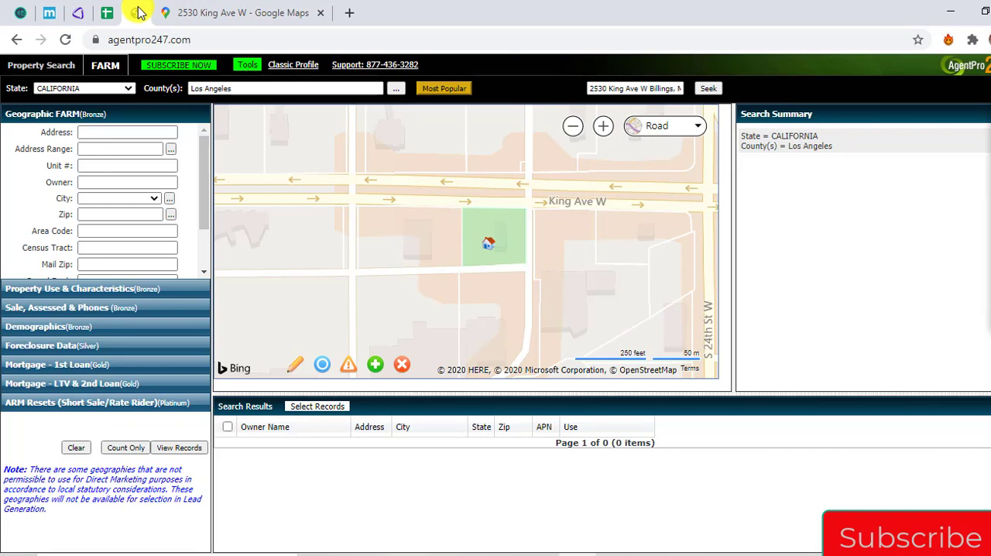
click(77, 11)
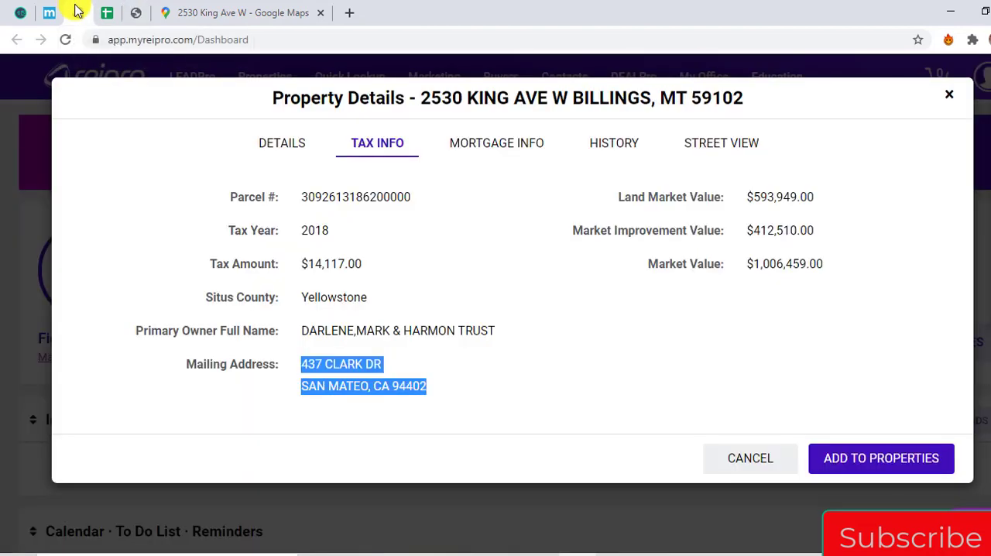
click(136, 14)
click(108, 14)
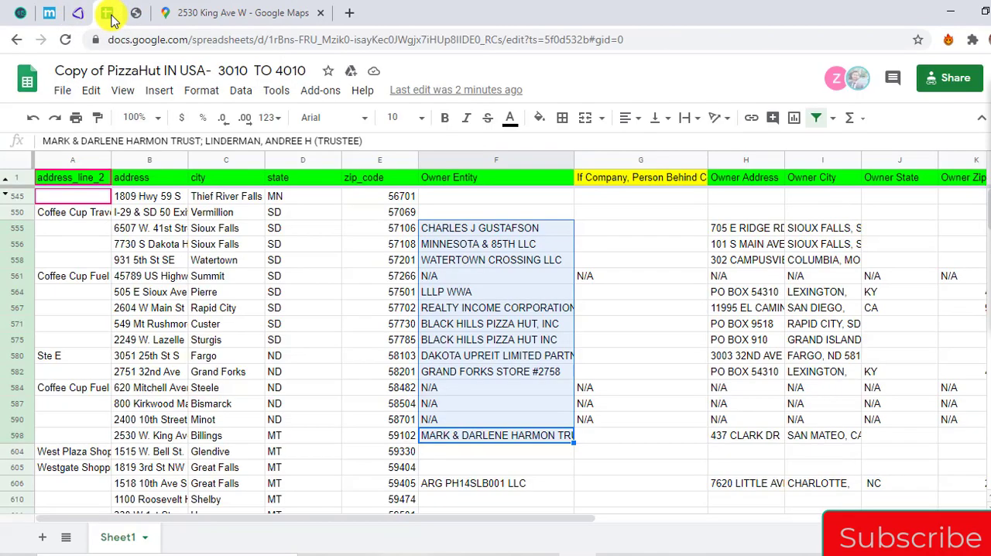